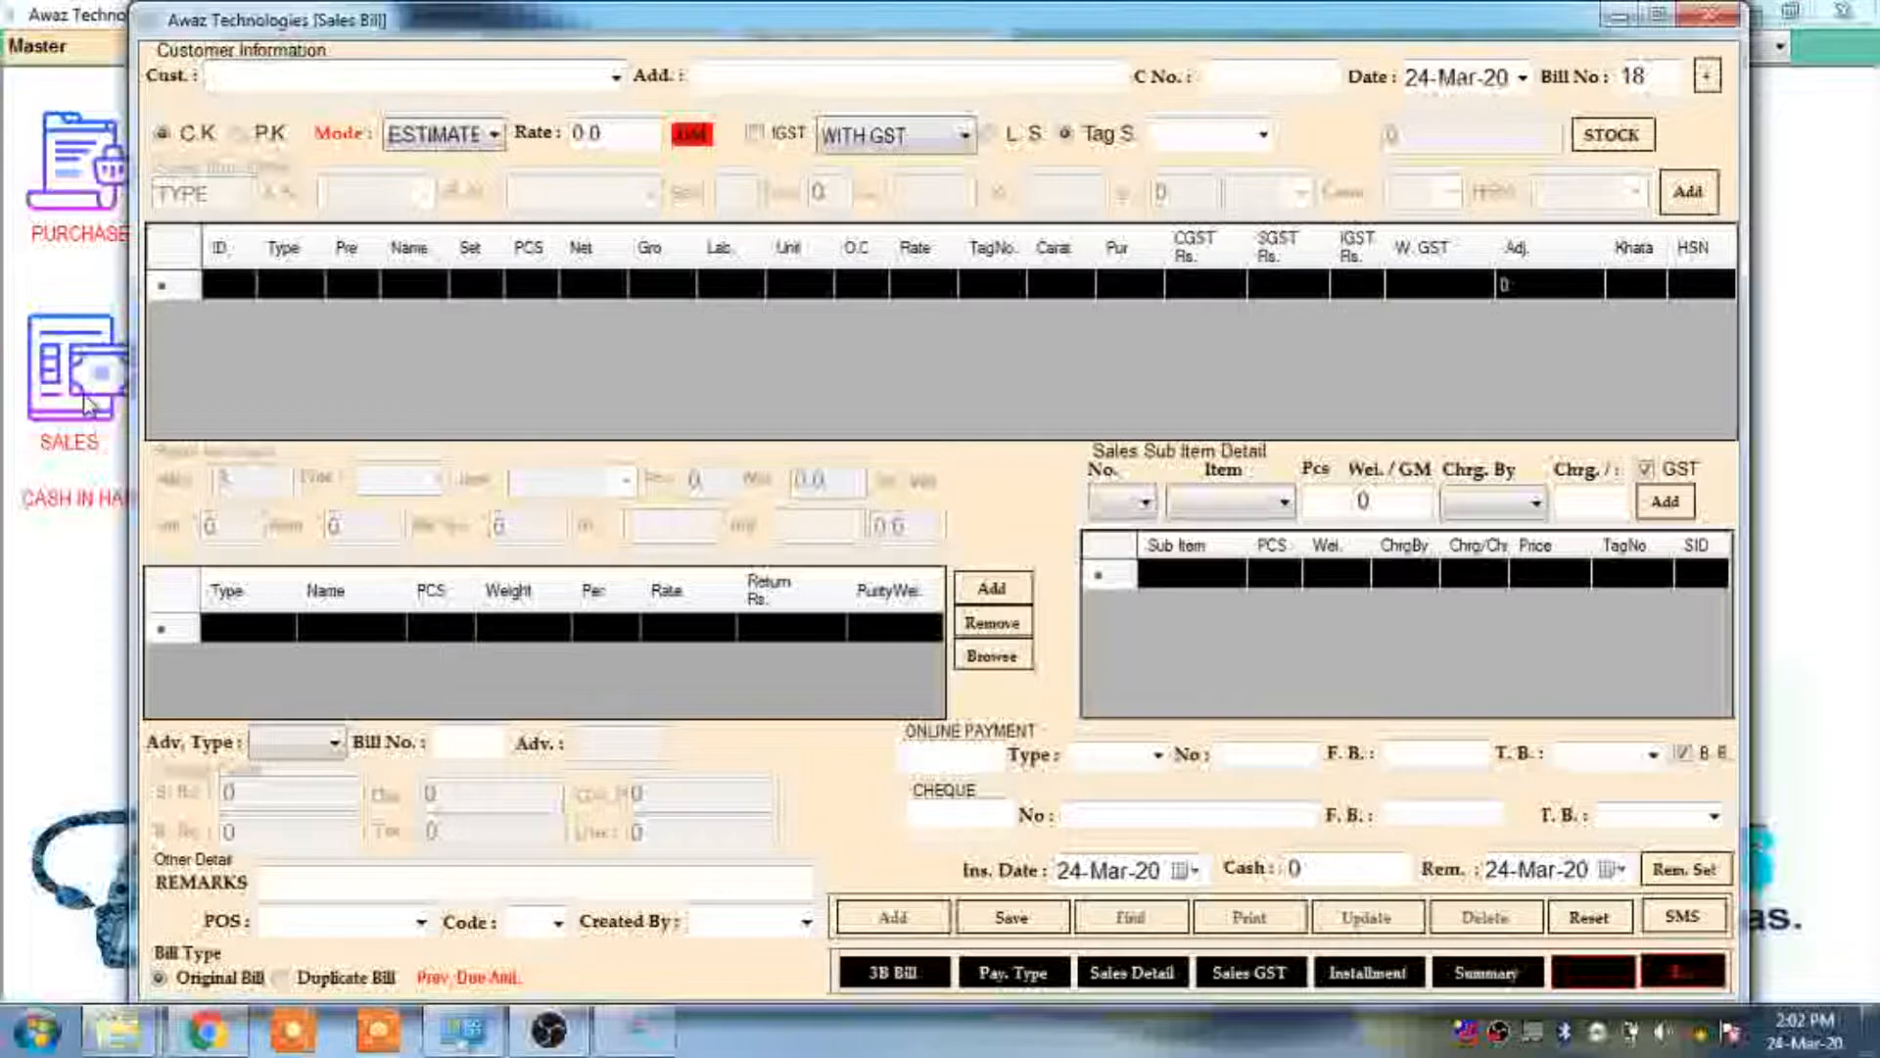
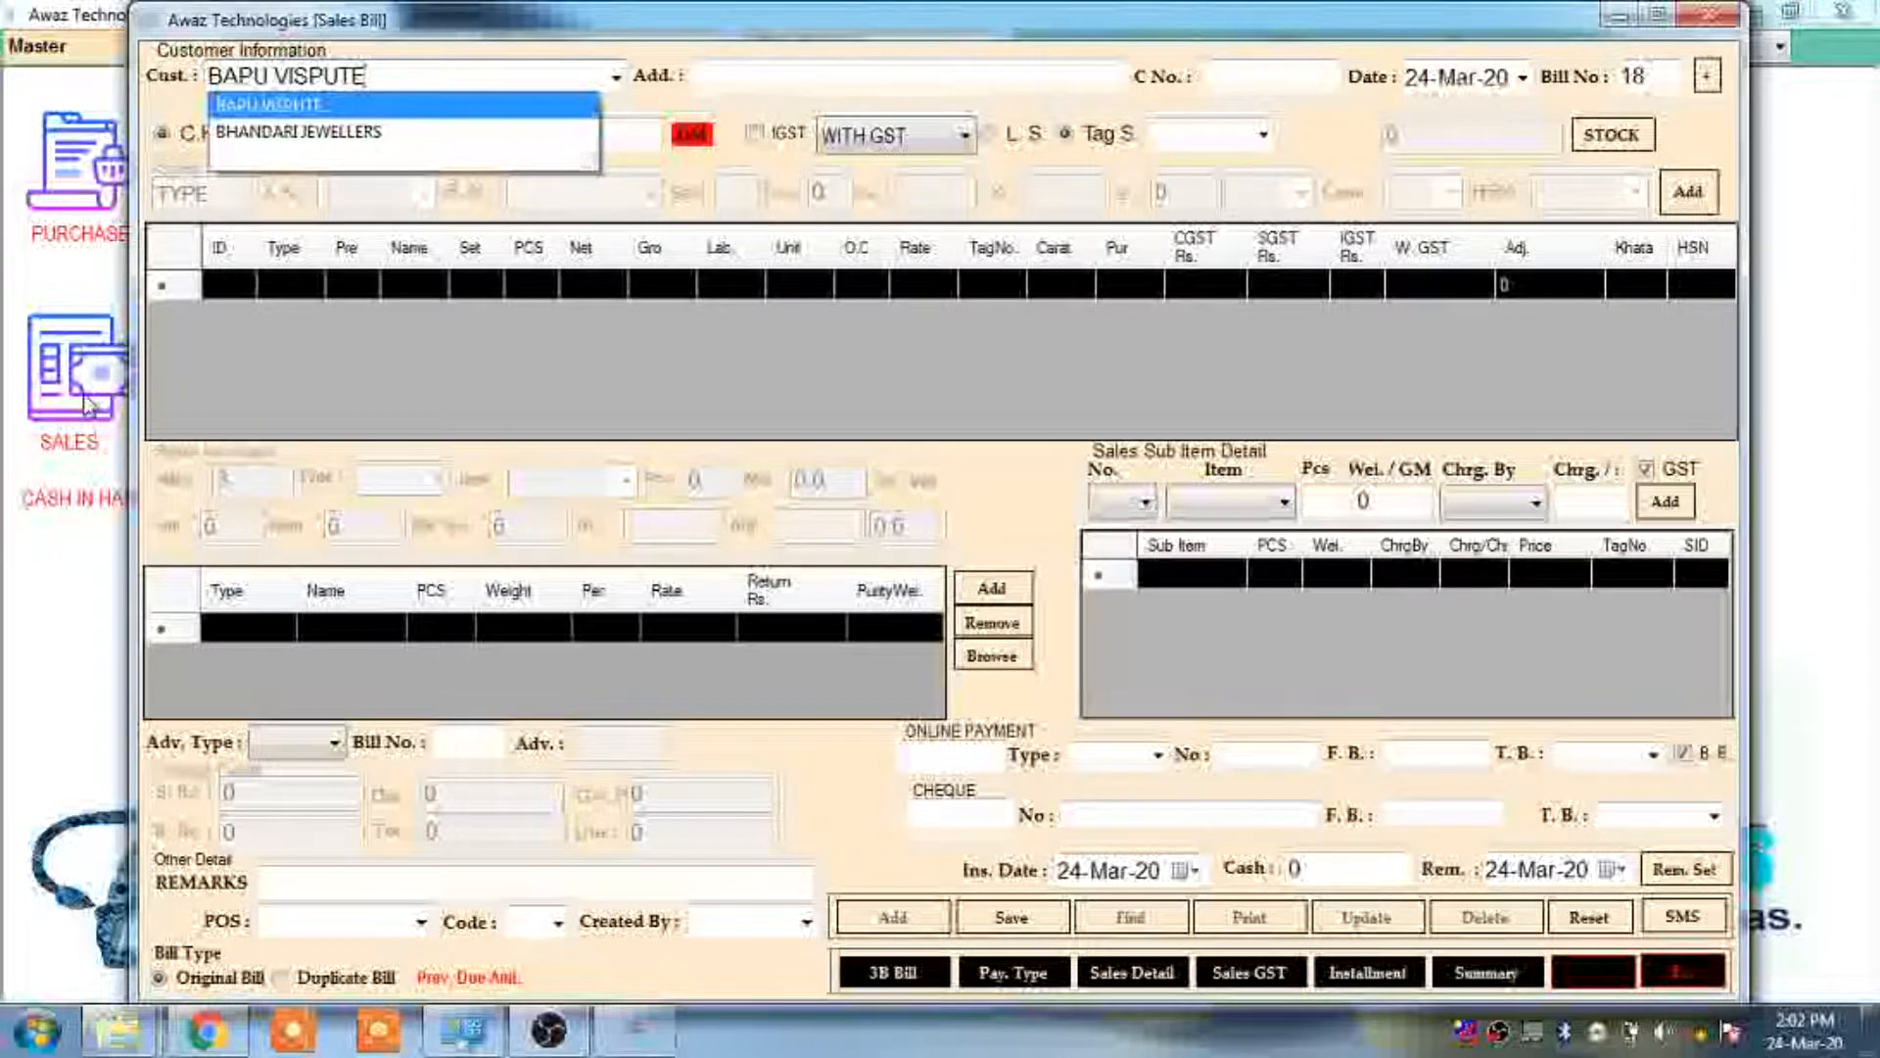
Select the existing NASIK customer by name and keep 24 March 2020 as the bill date
{"action": "key", "text": "Return"}
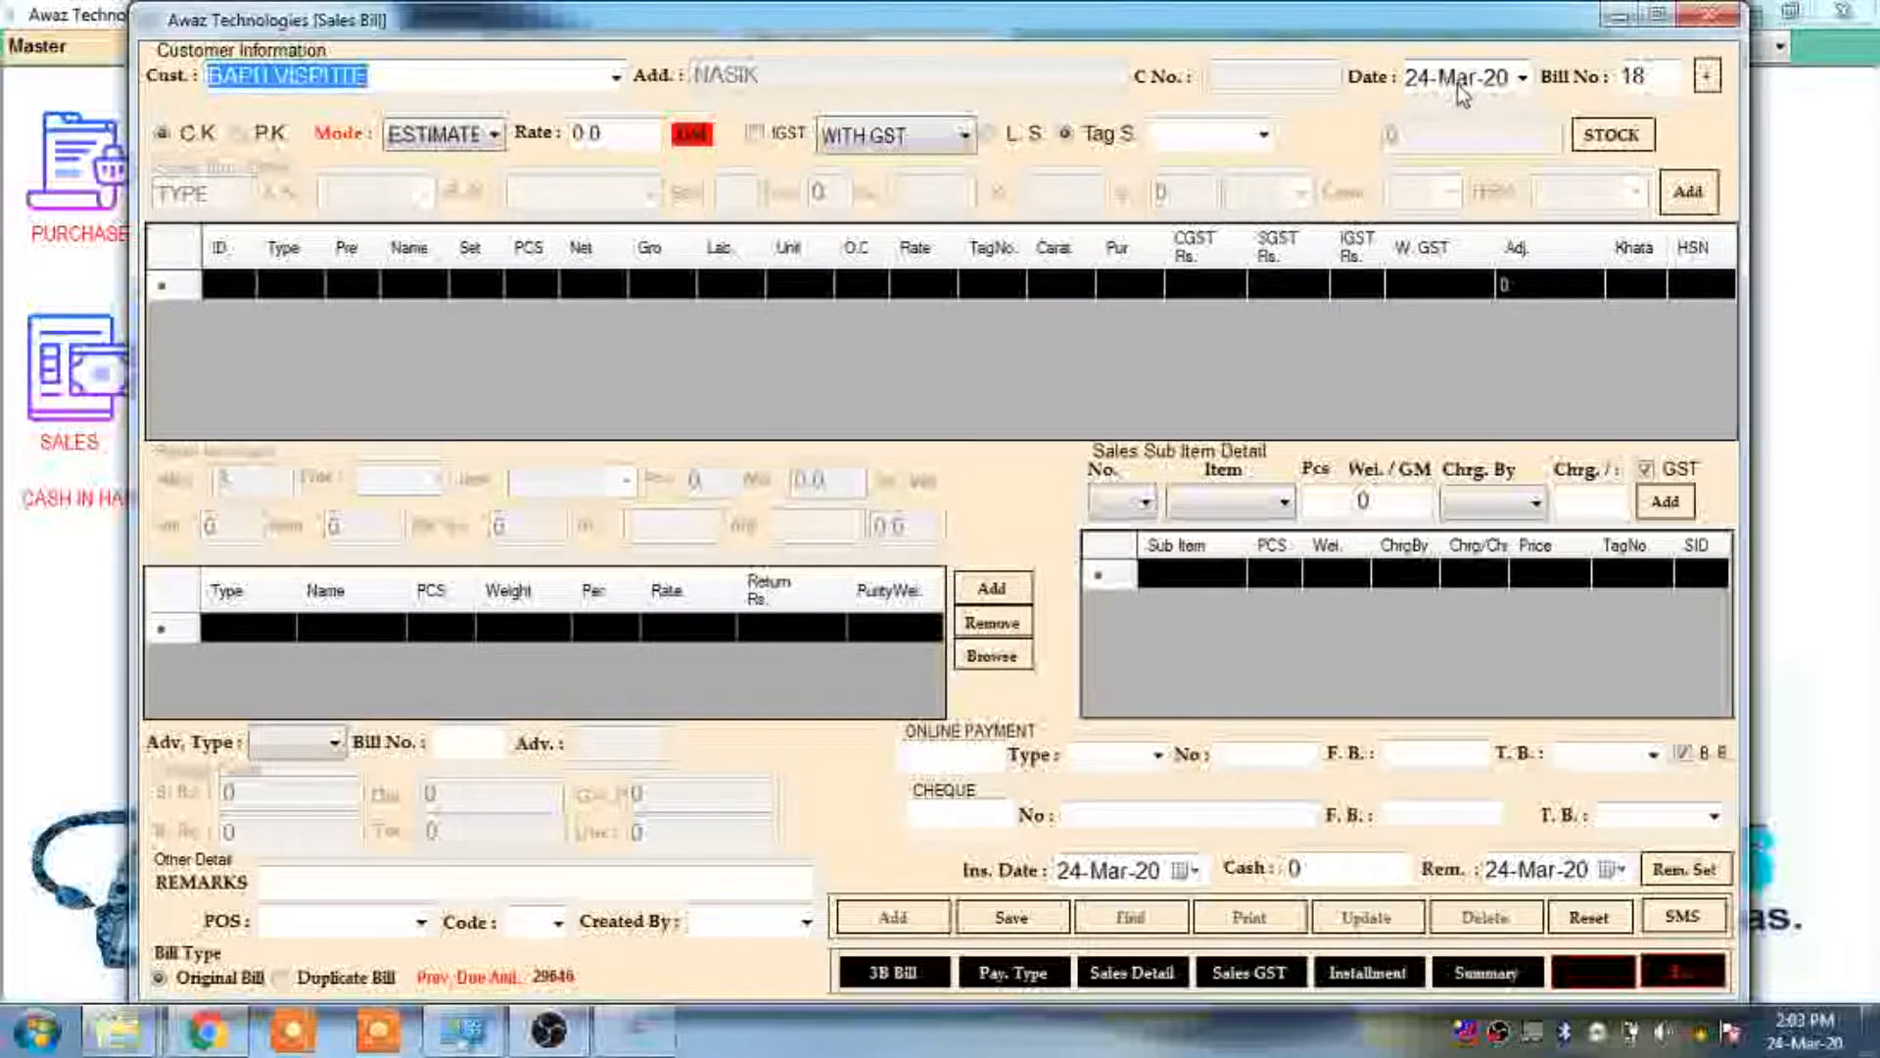
{"action": "left_click", "coordinate": [1524, 79]}
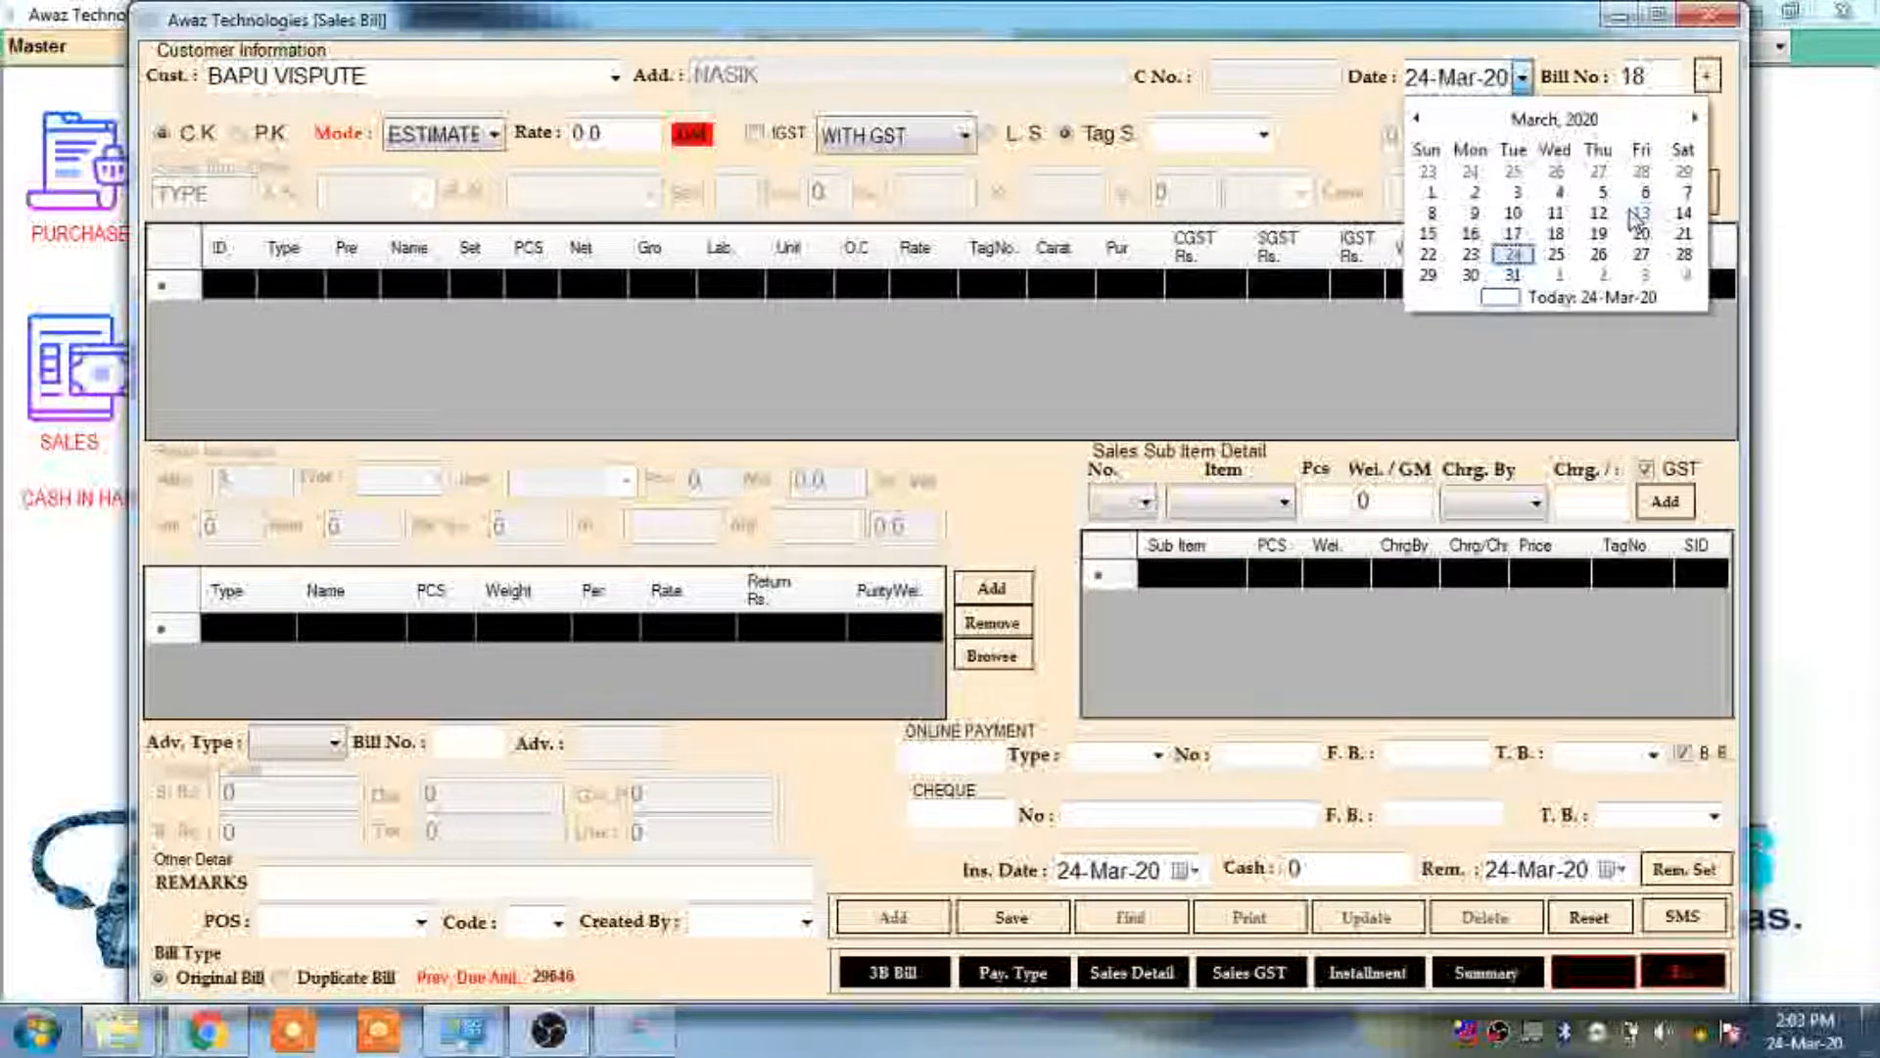
{"action": "left_click", "coordinate": [1513, 255]}
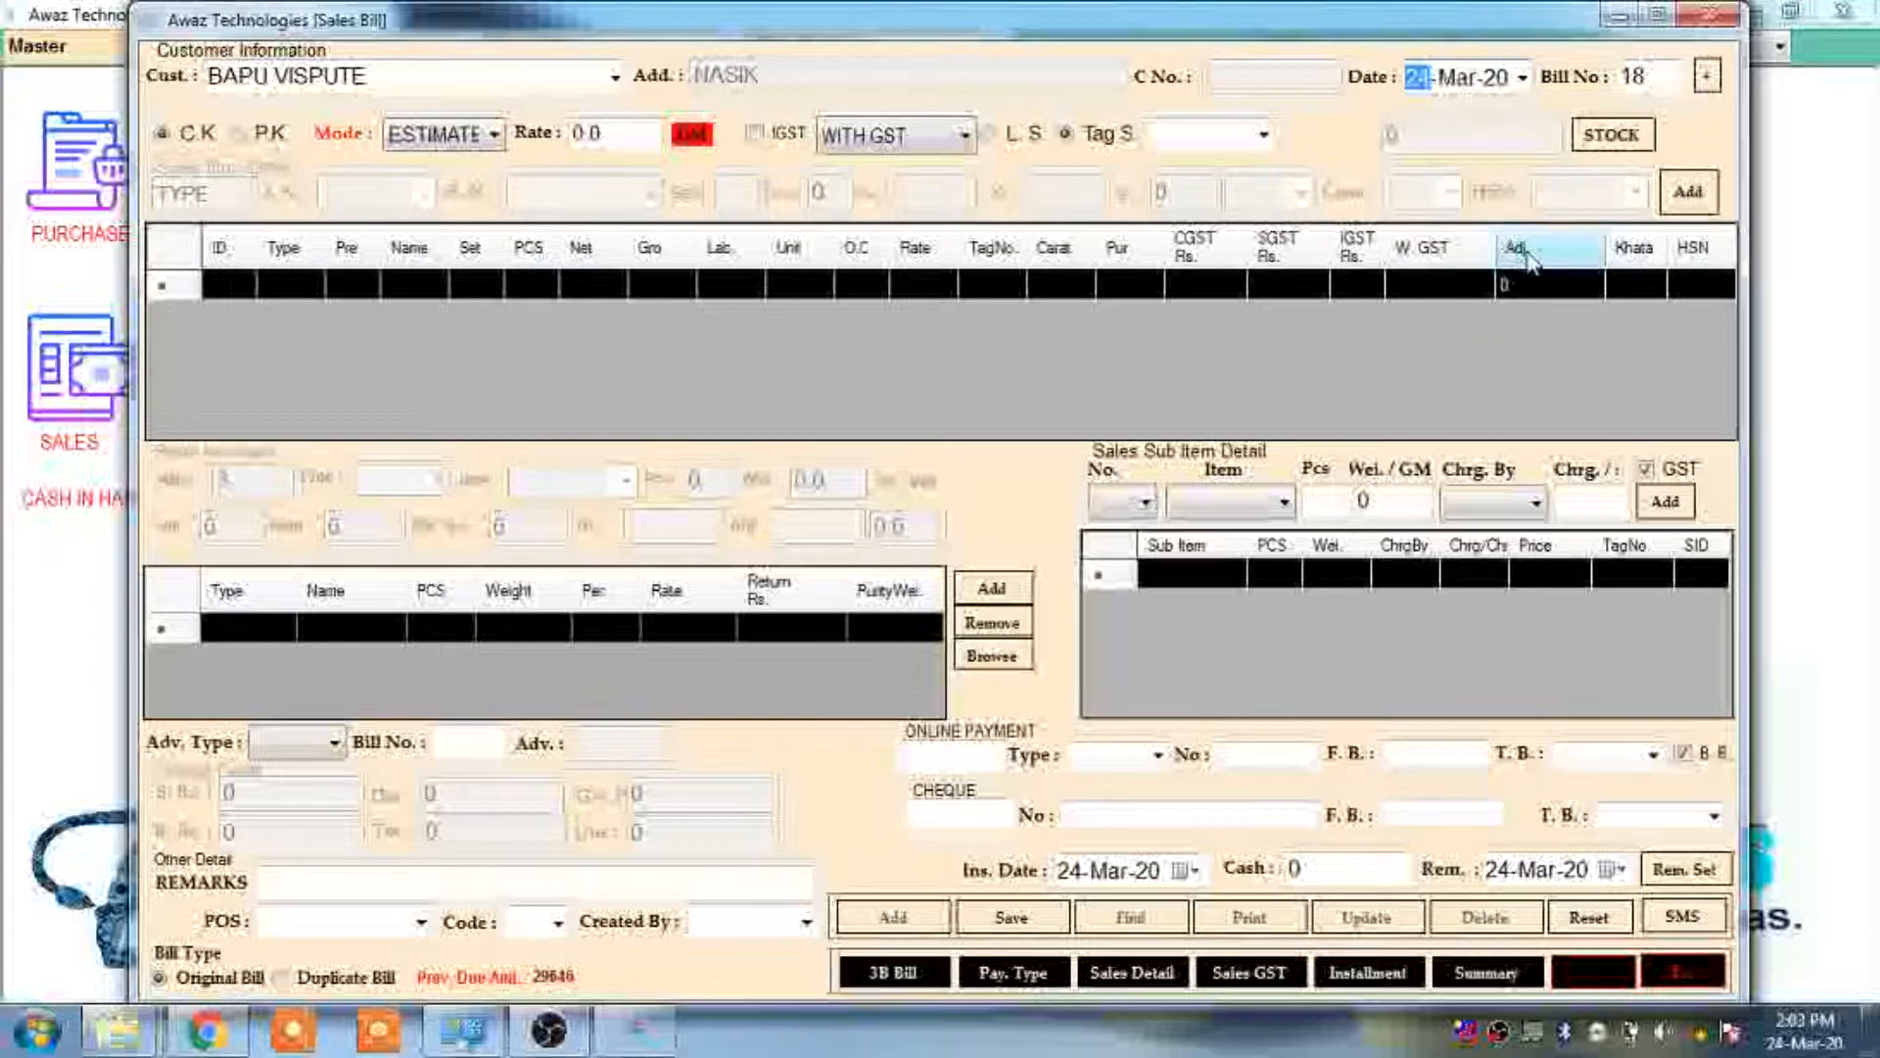
{"action": "left_click", "coordinate": [1664, 79]}
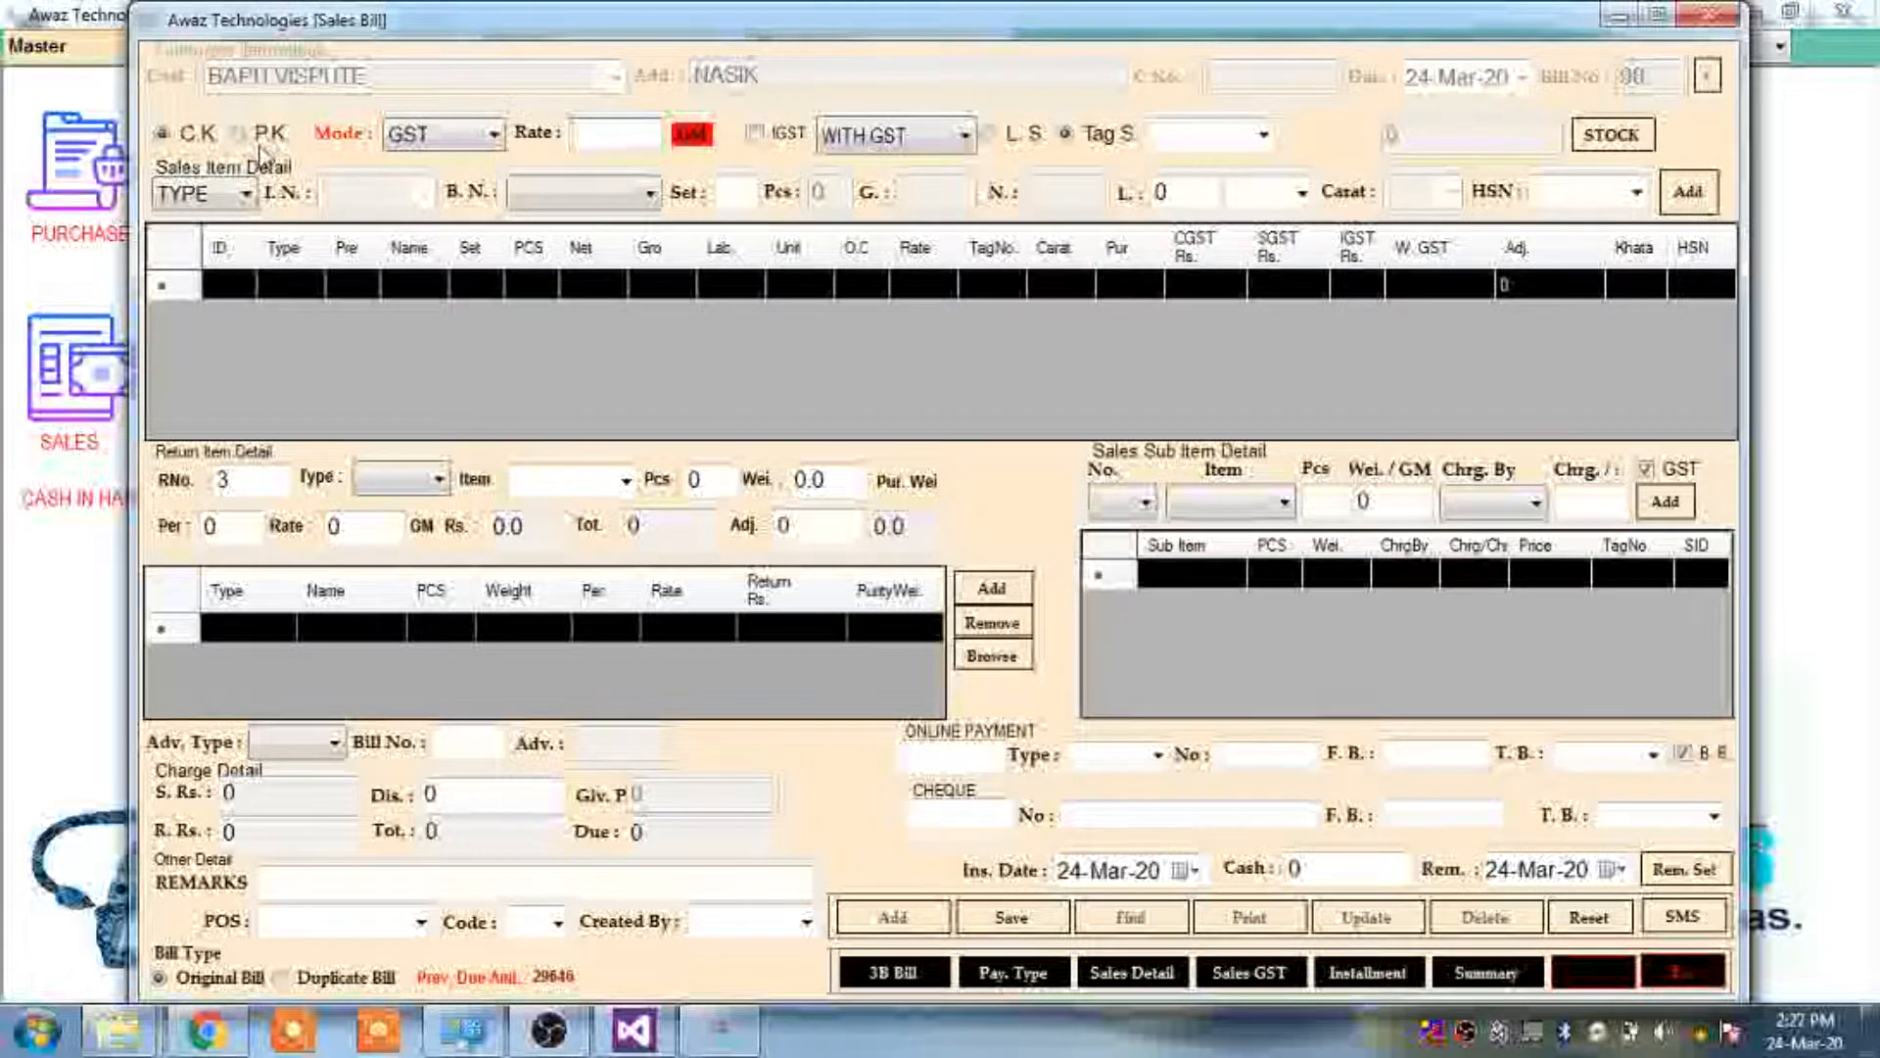
Keep the C.K option, enter rate 2750 and toggle IGST on the bill
{"action": "left_click", "coordinate": [195, 145]}
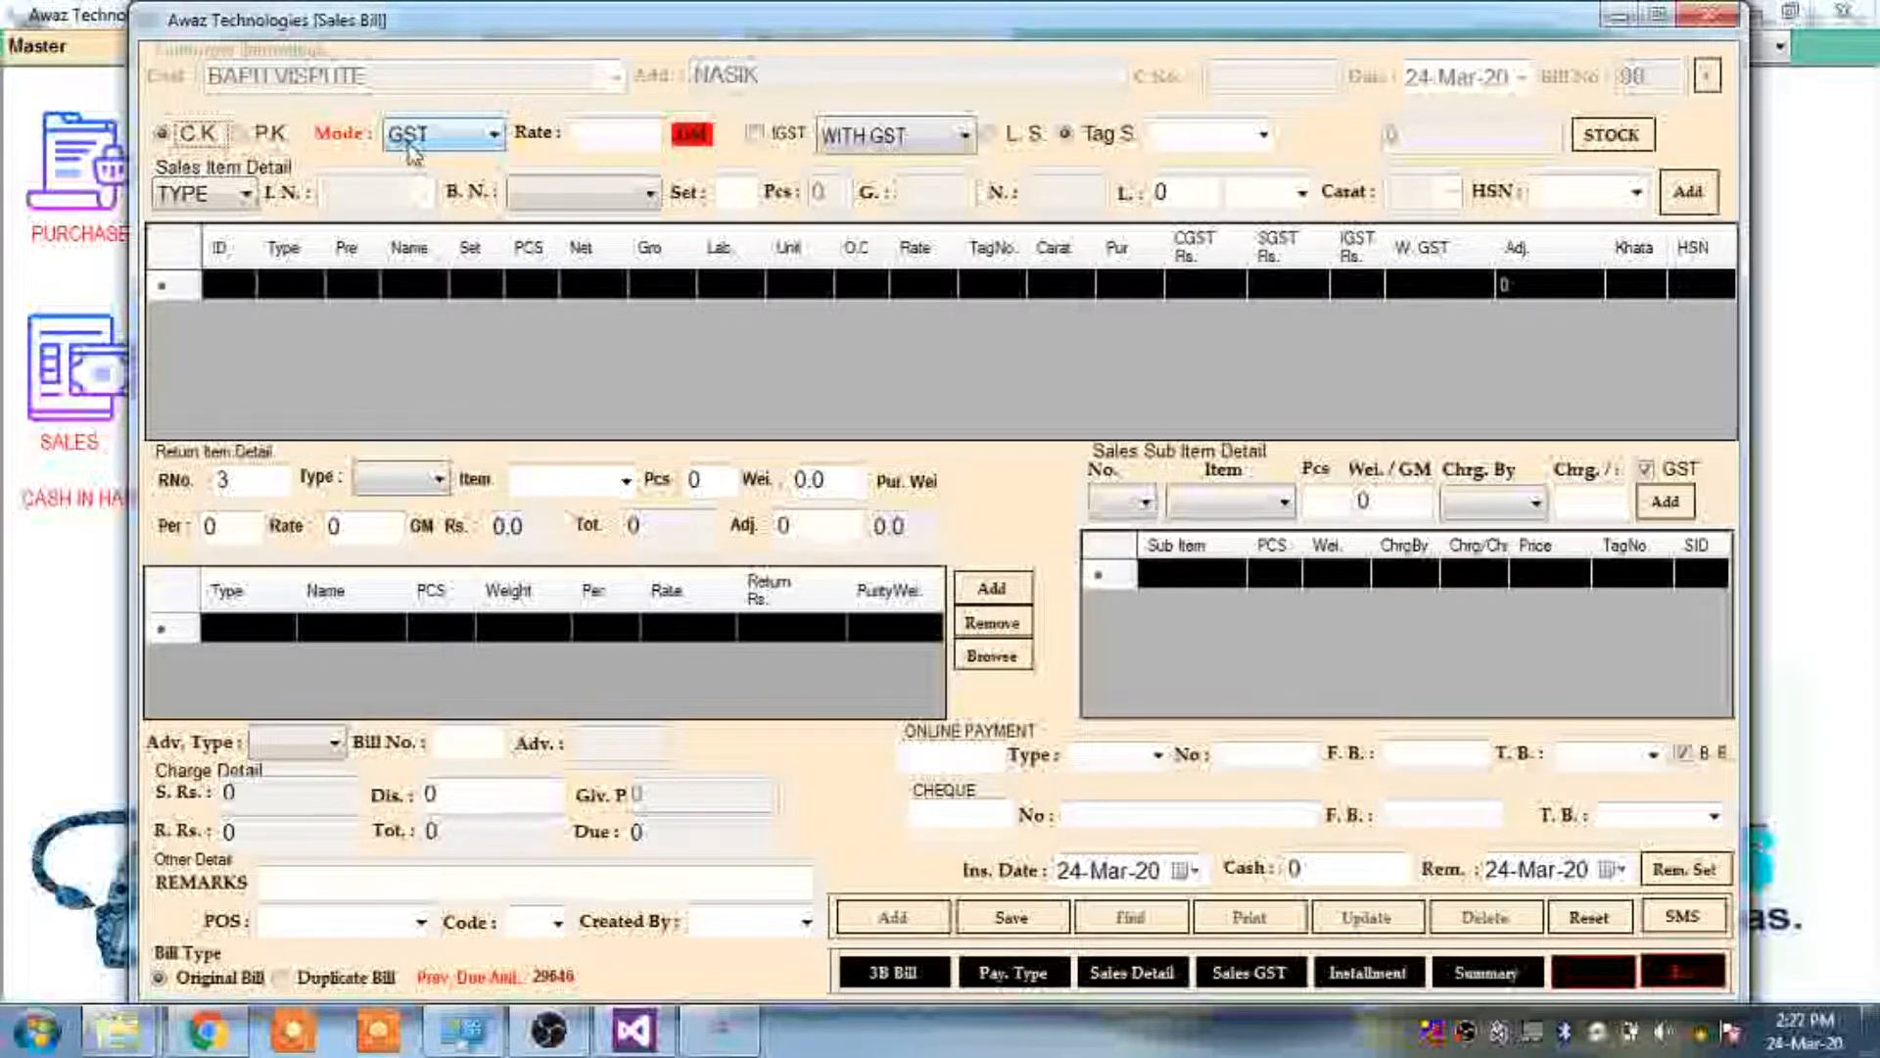
{"action": "left_click", "coordinate": [615, 131]}
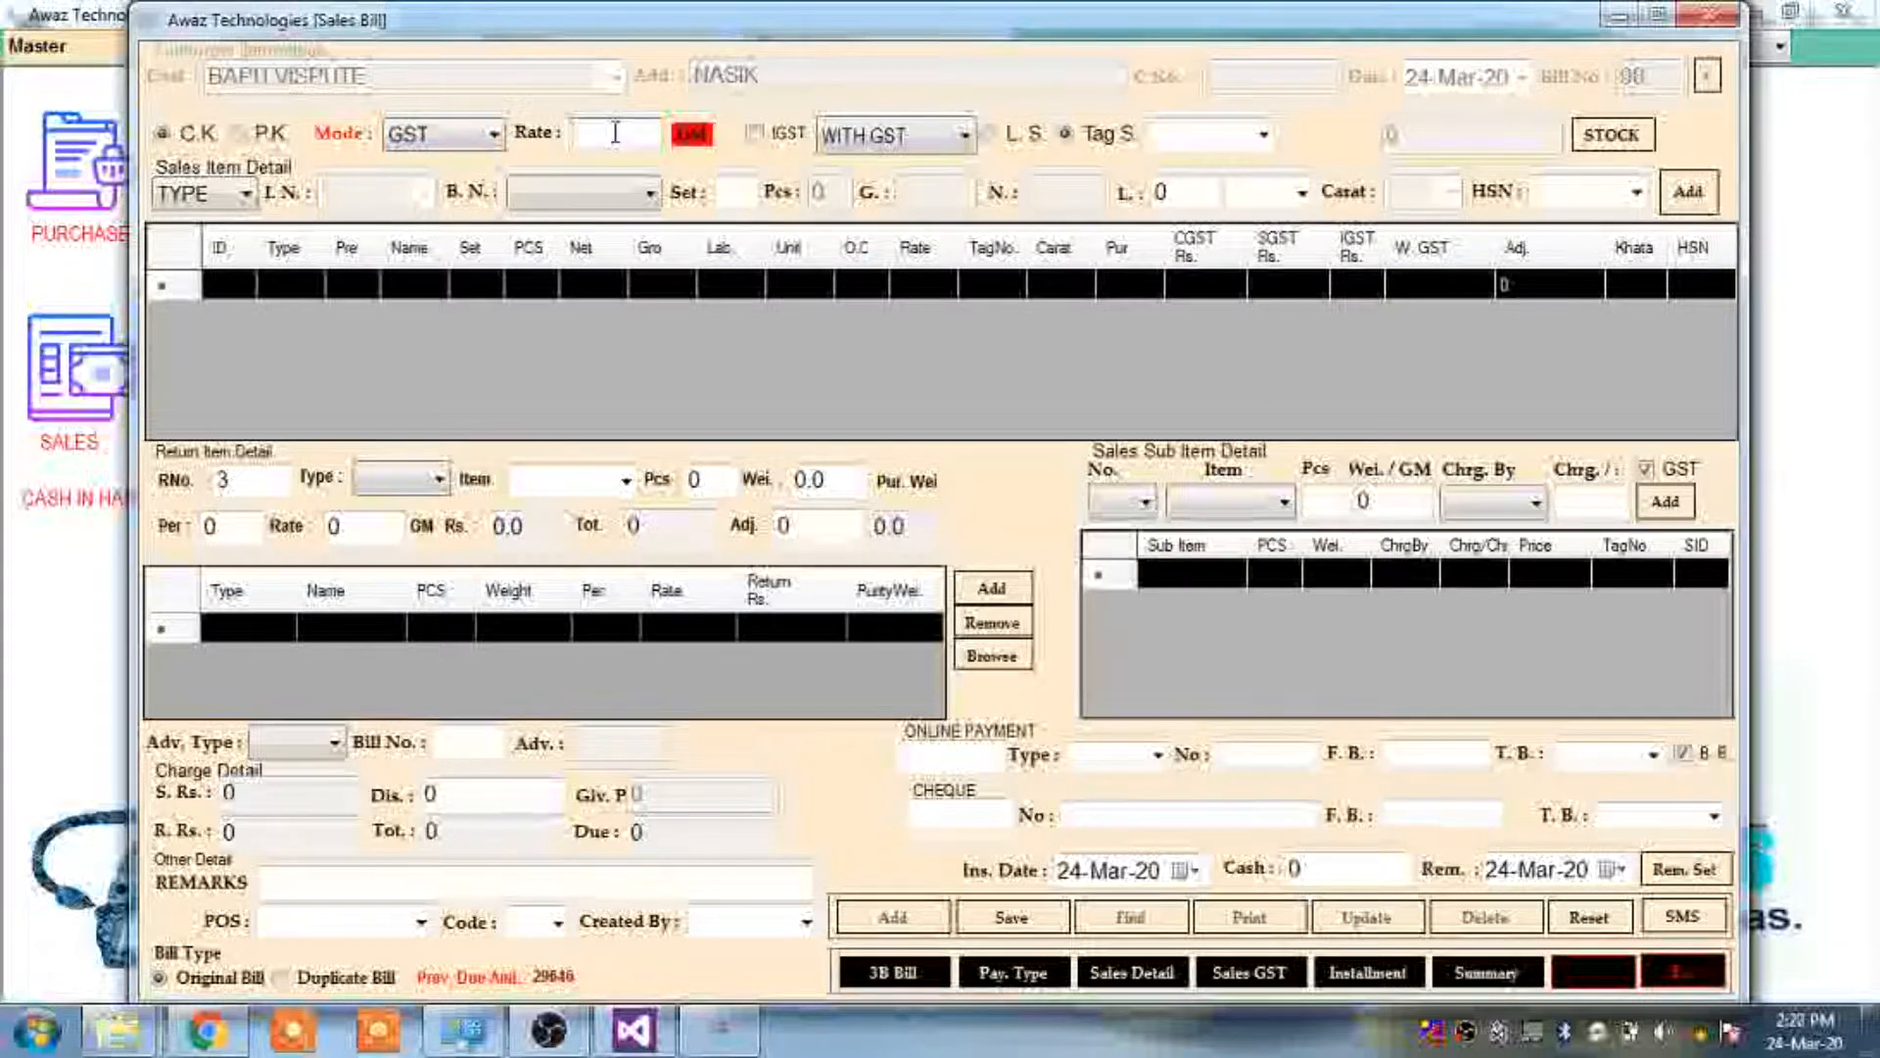
{"action": "type", "text": "2750"}
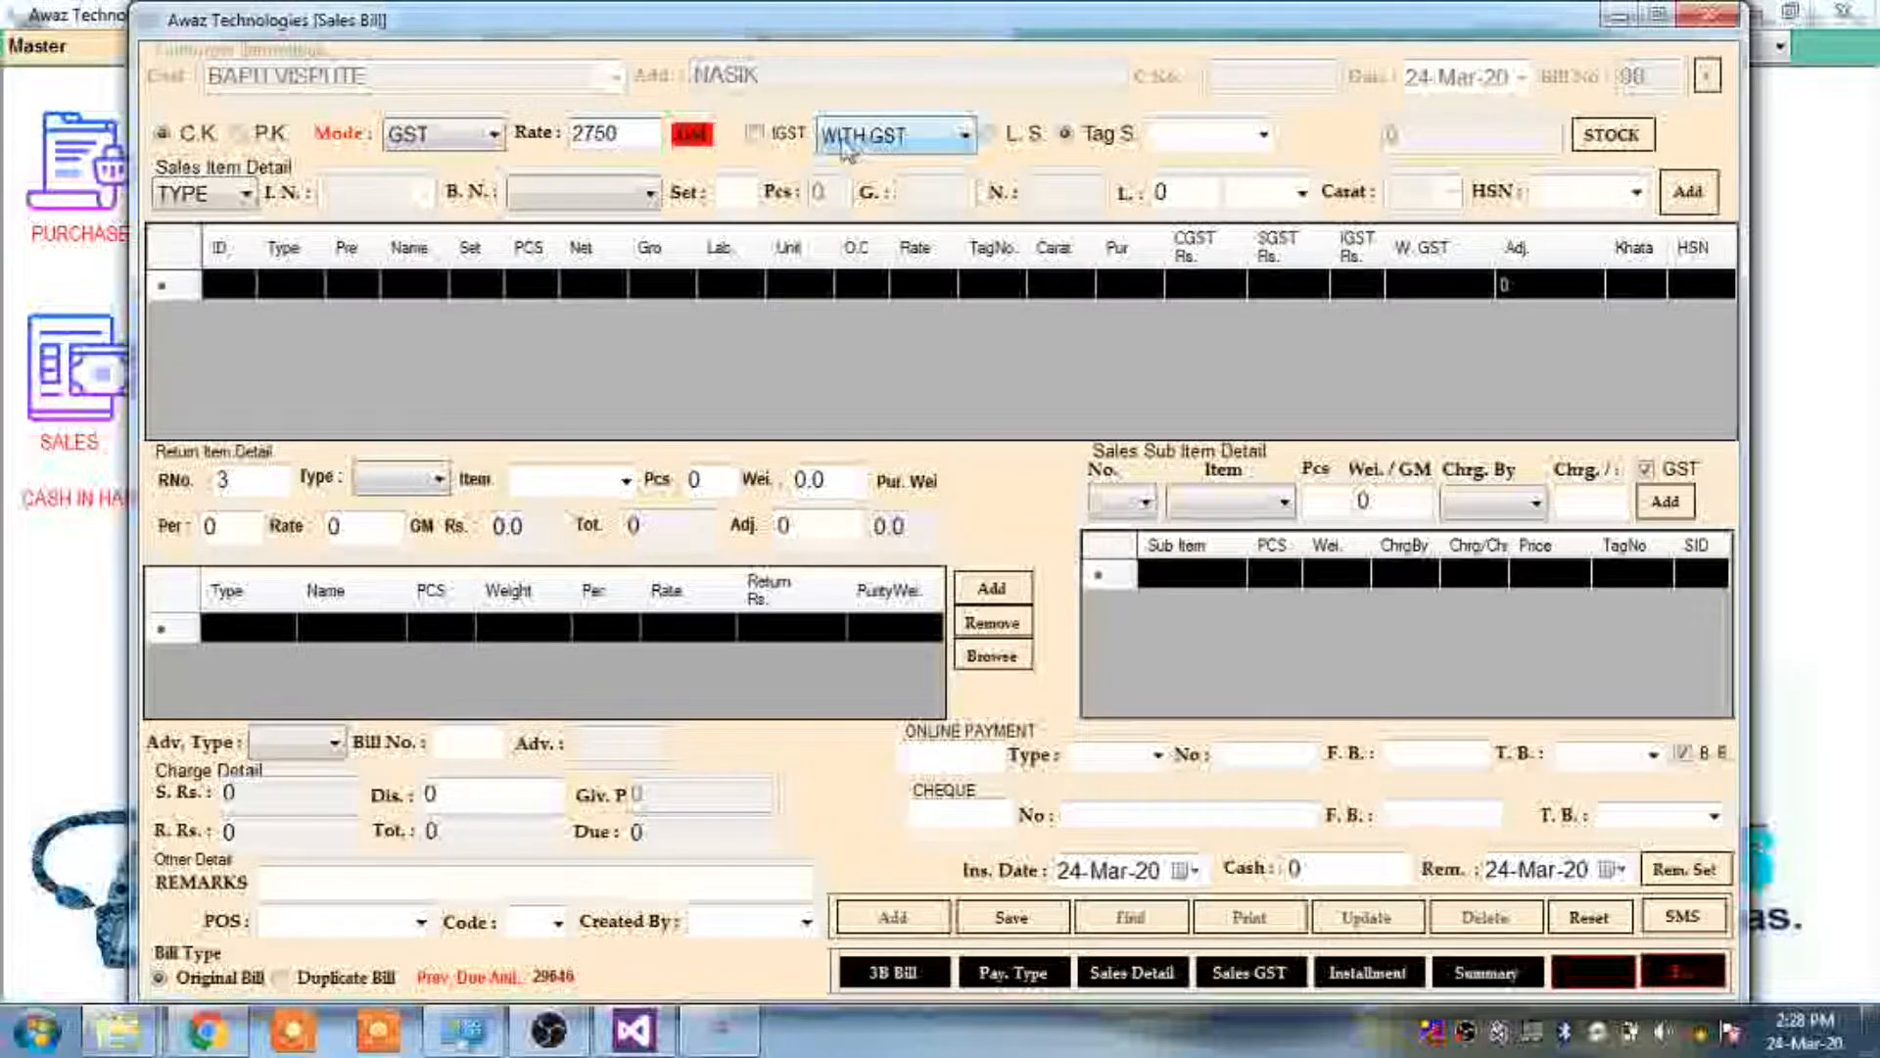
{"action": "left_click", "coordinate": [755, 134]}
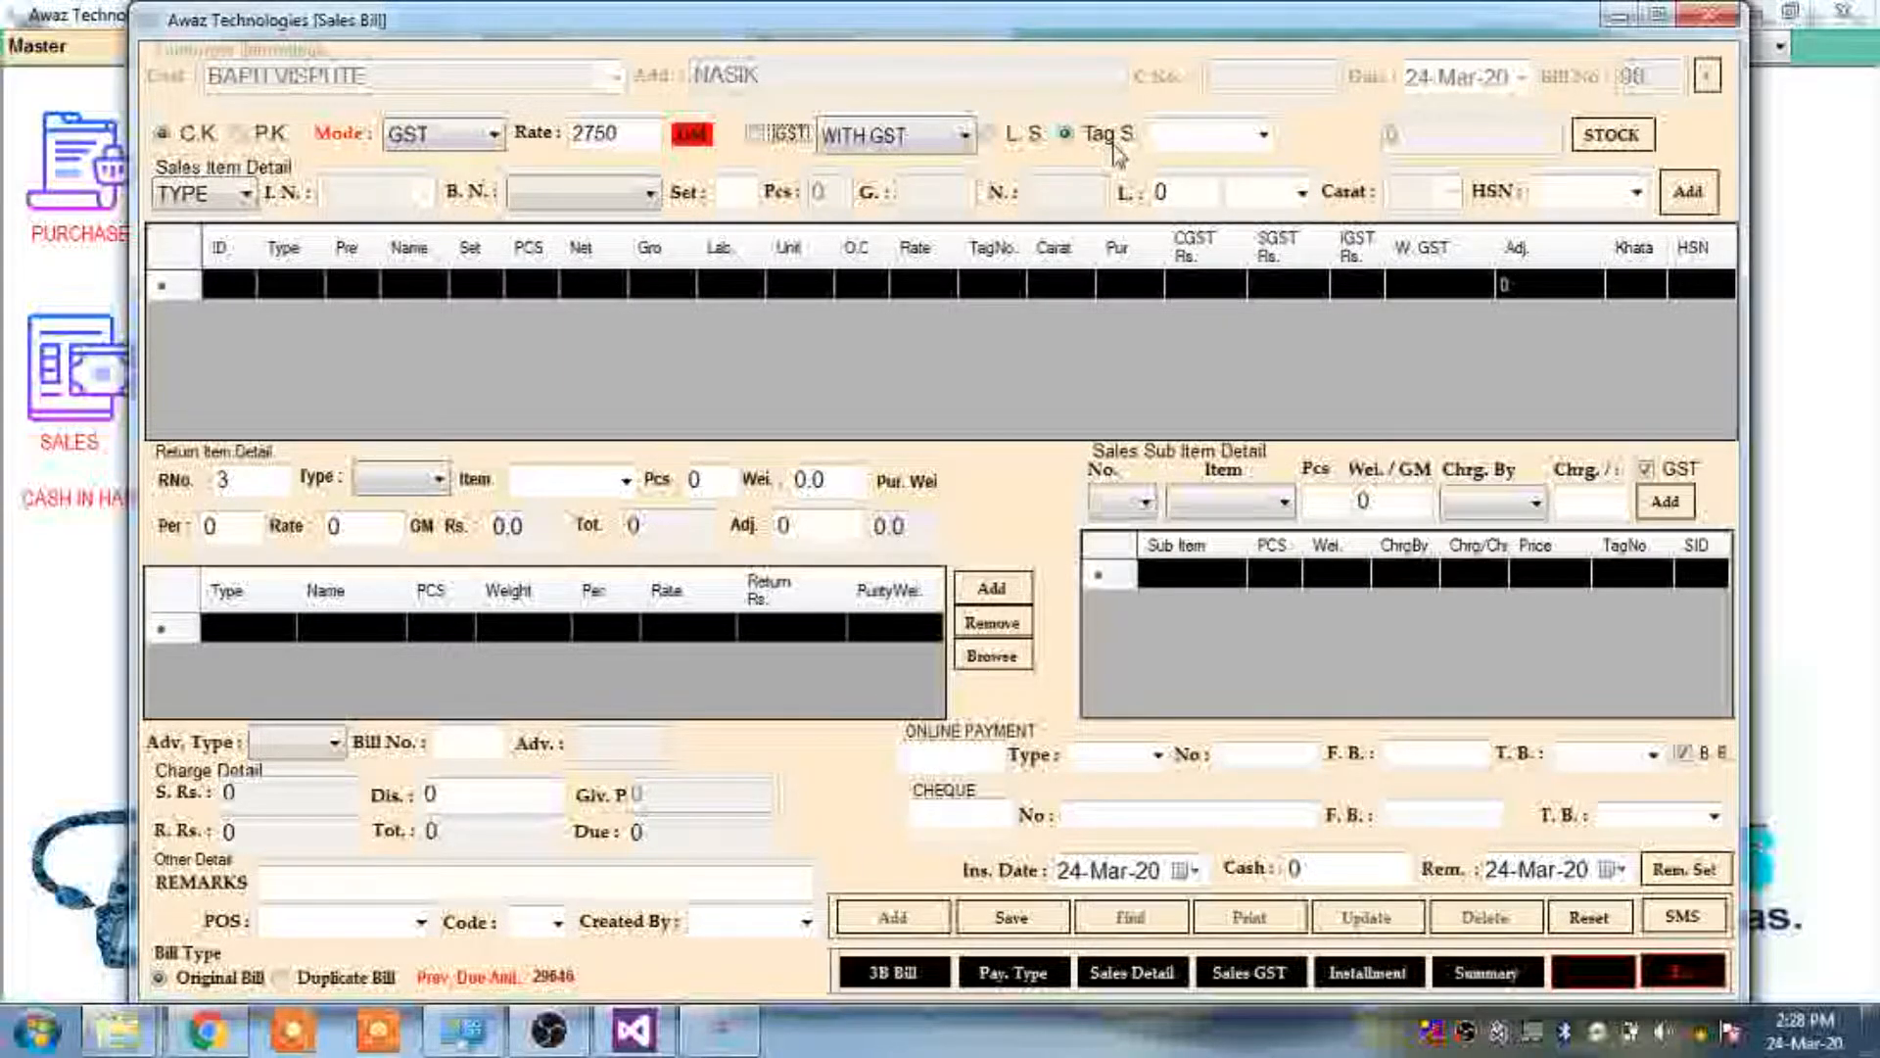
Load the gold chain with tag CHN01 onto the bill
{"action": "left_click", "coordinate": [1187, 136]}
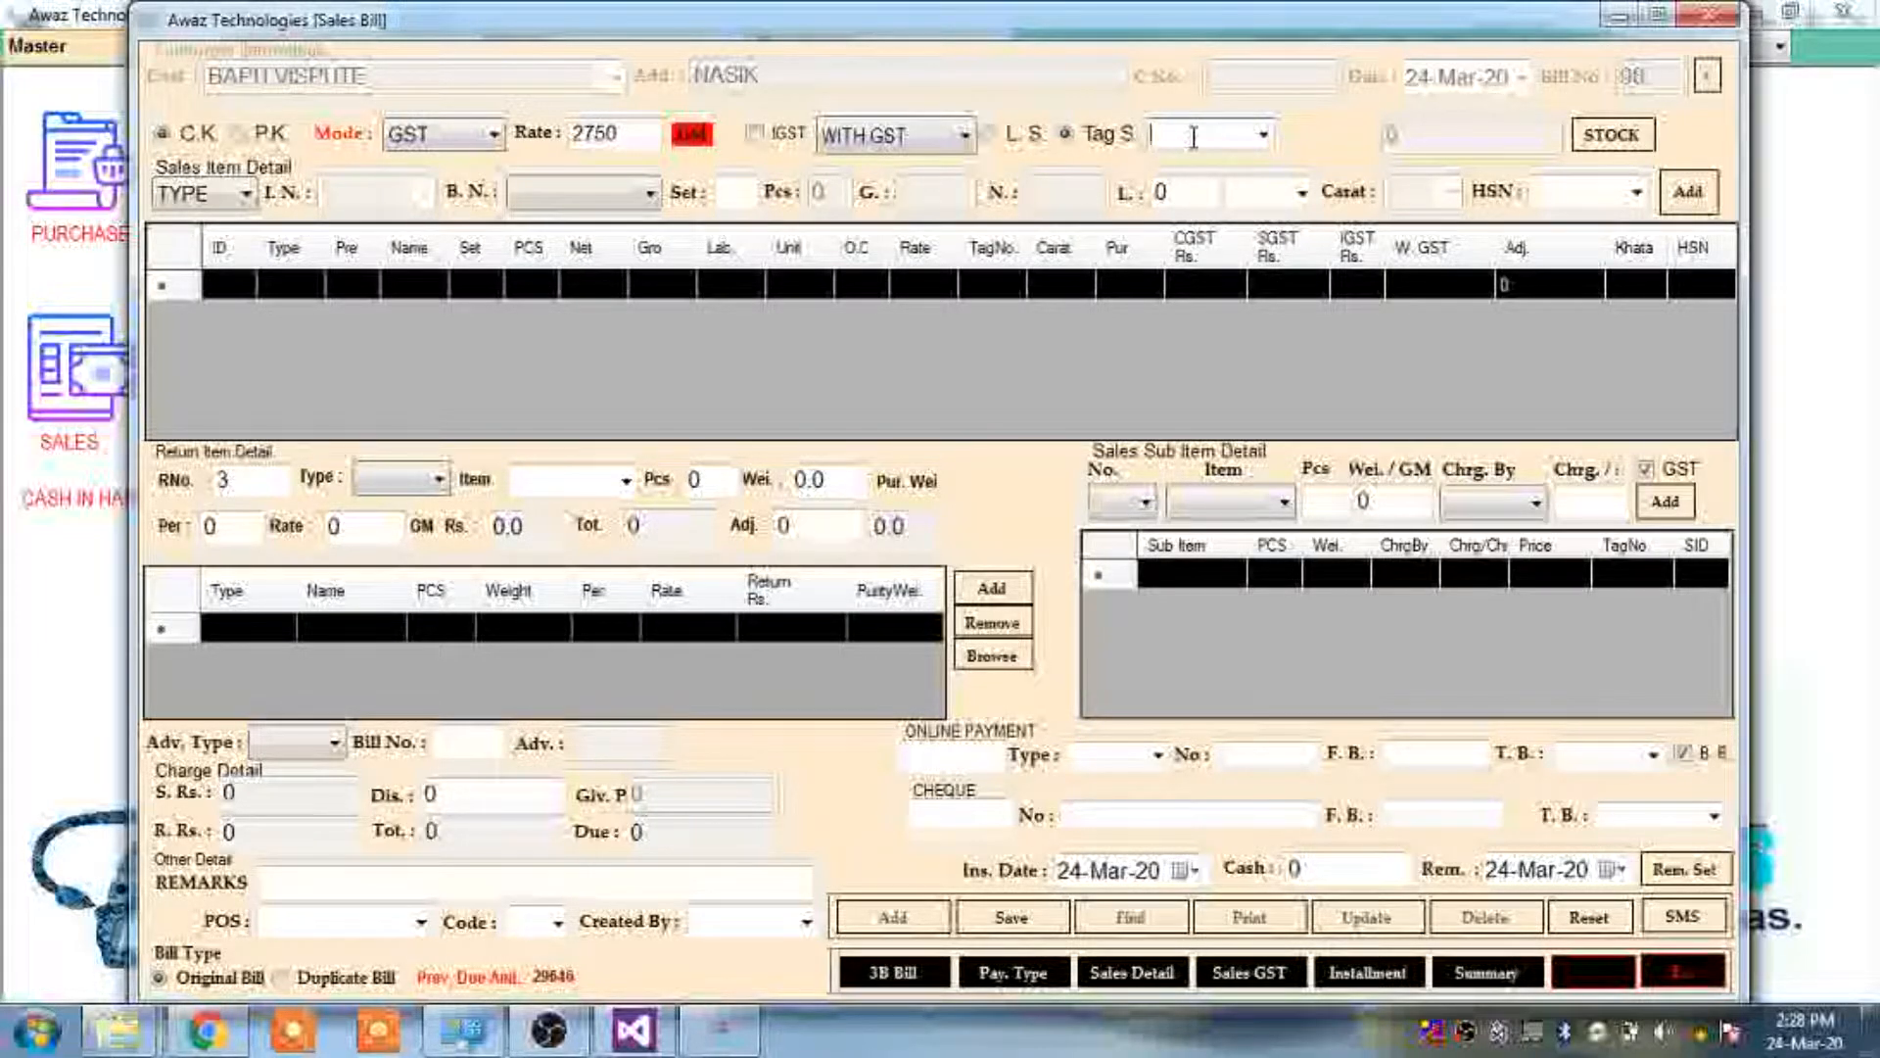
{"action": "type", "text": "ch"}
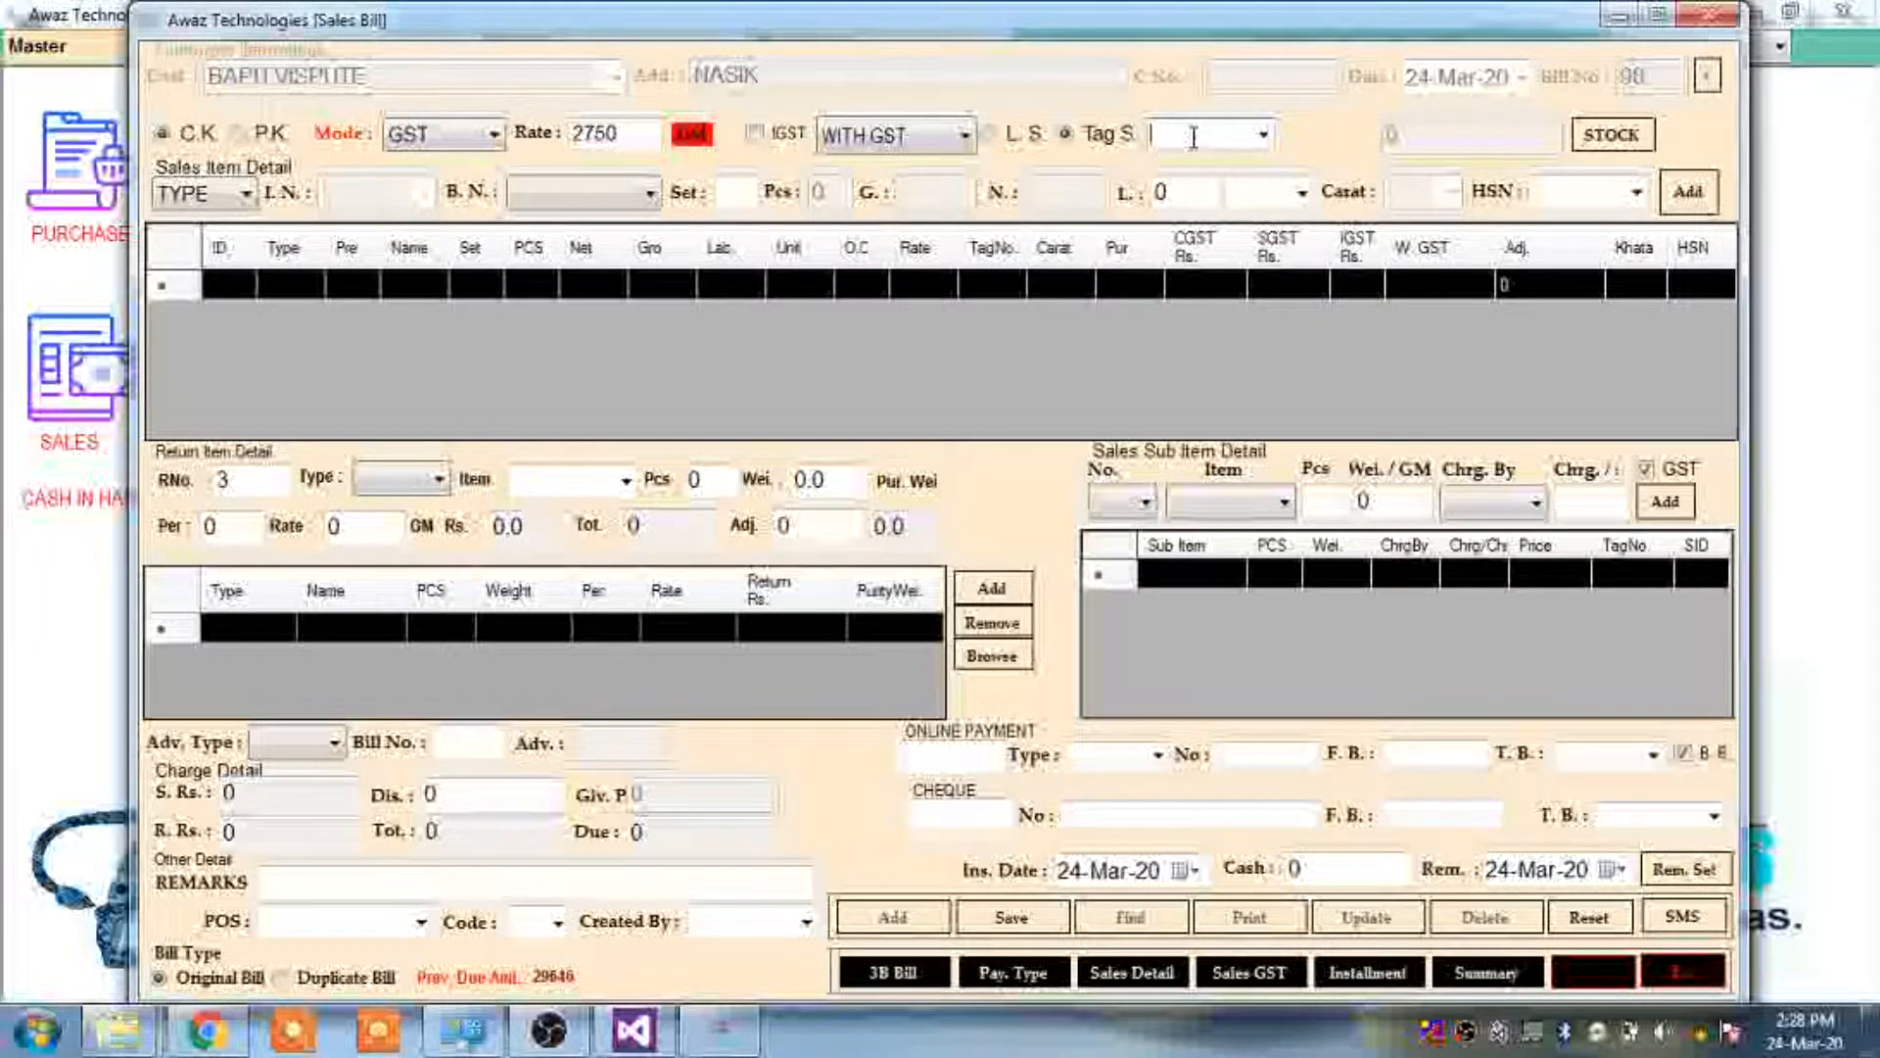
{"action": "key", "text": "Down"}
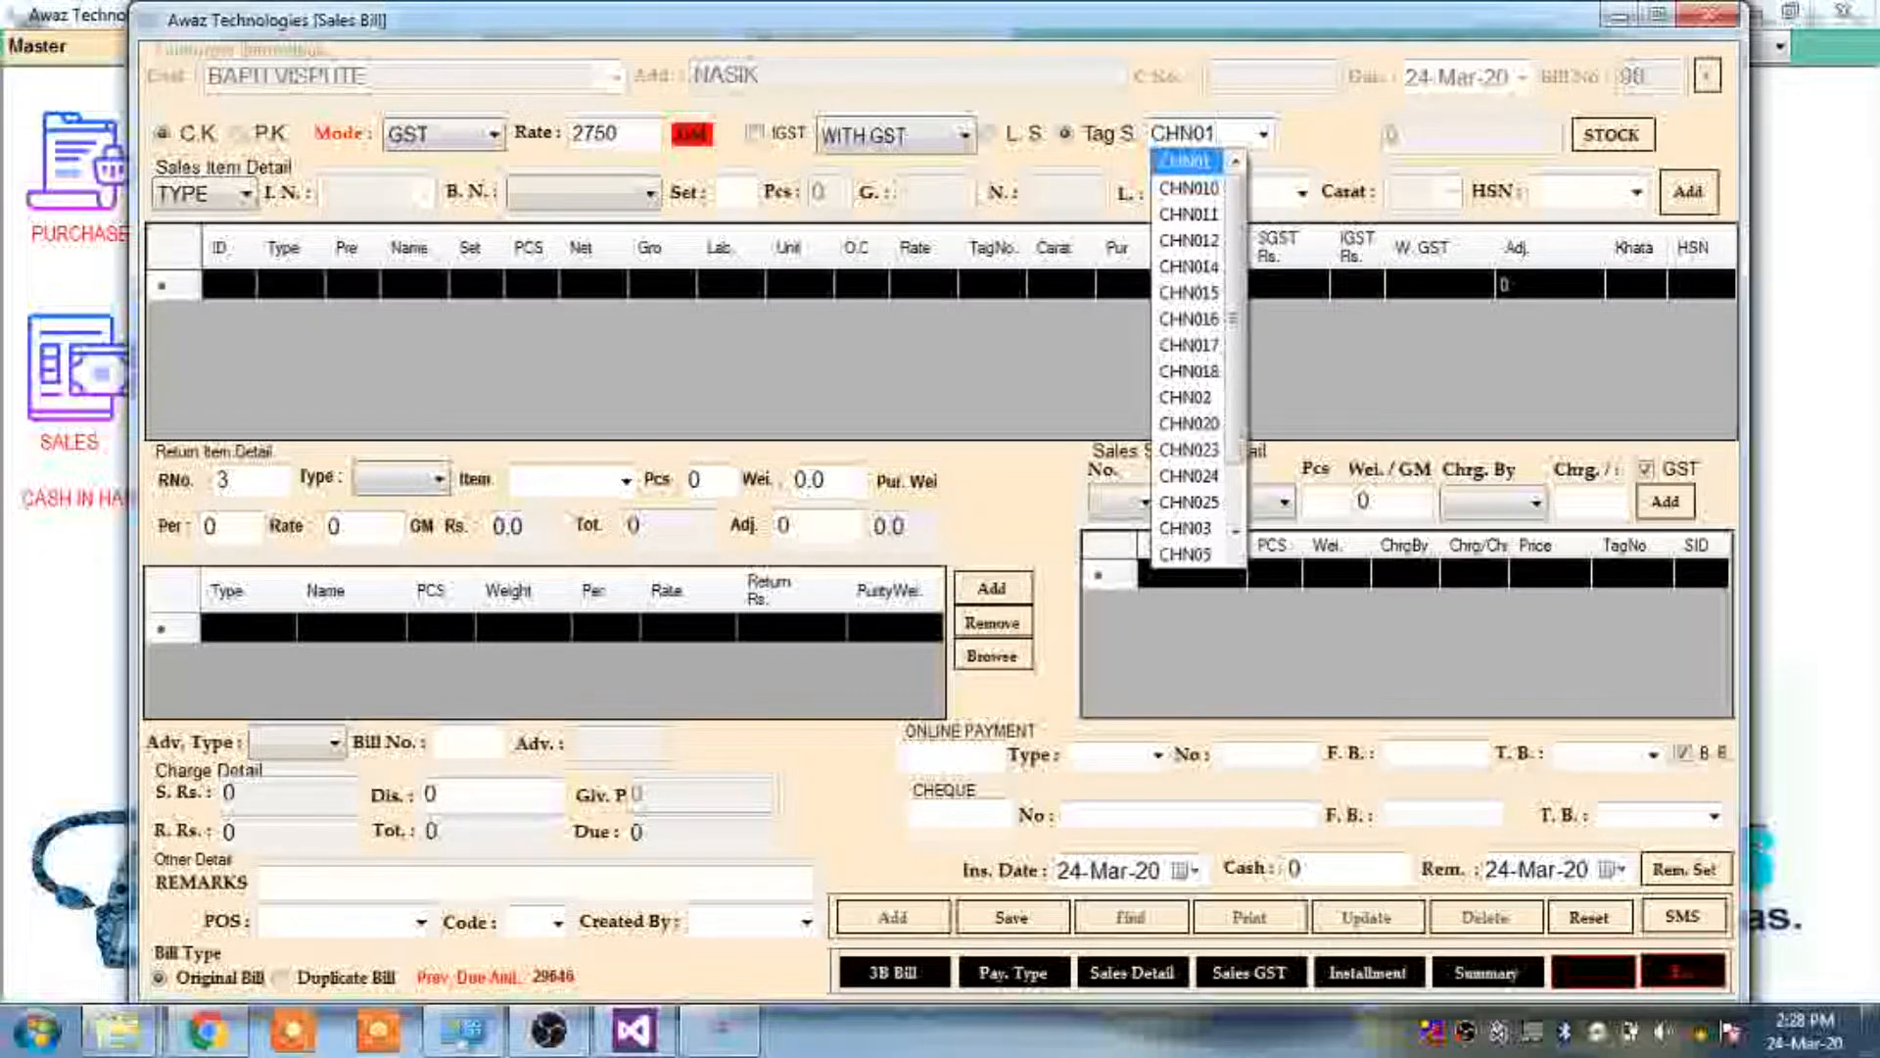
{"action": "key", "text": "Return"}
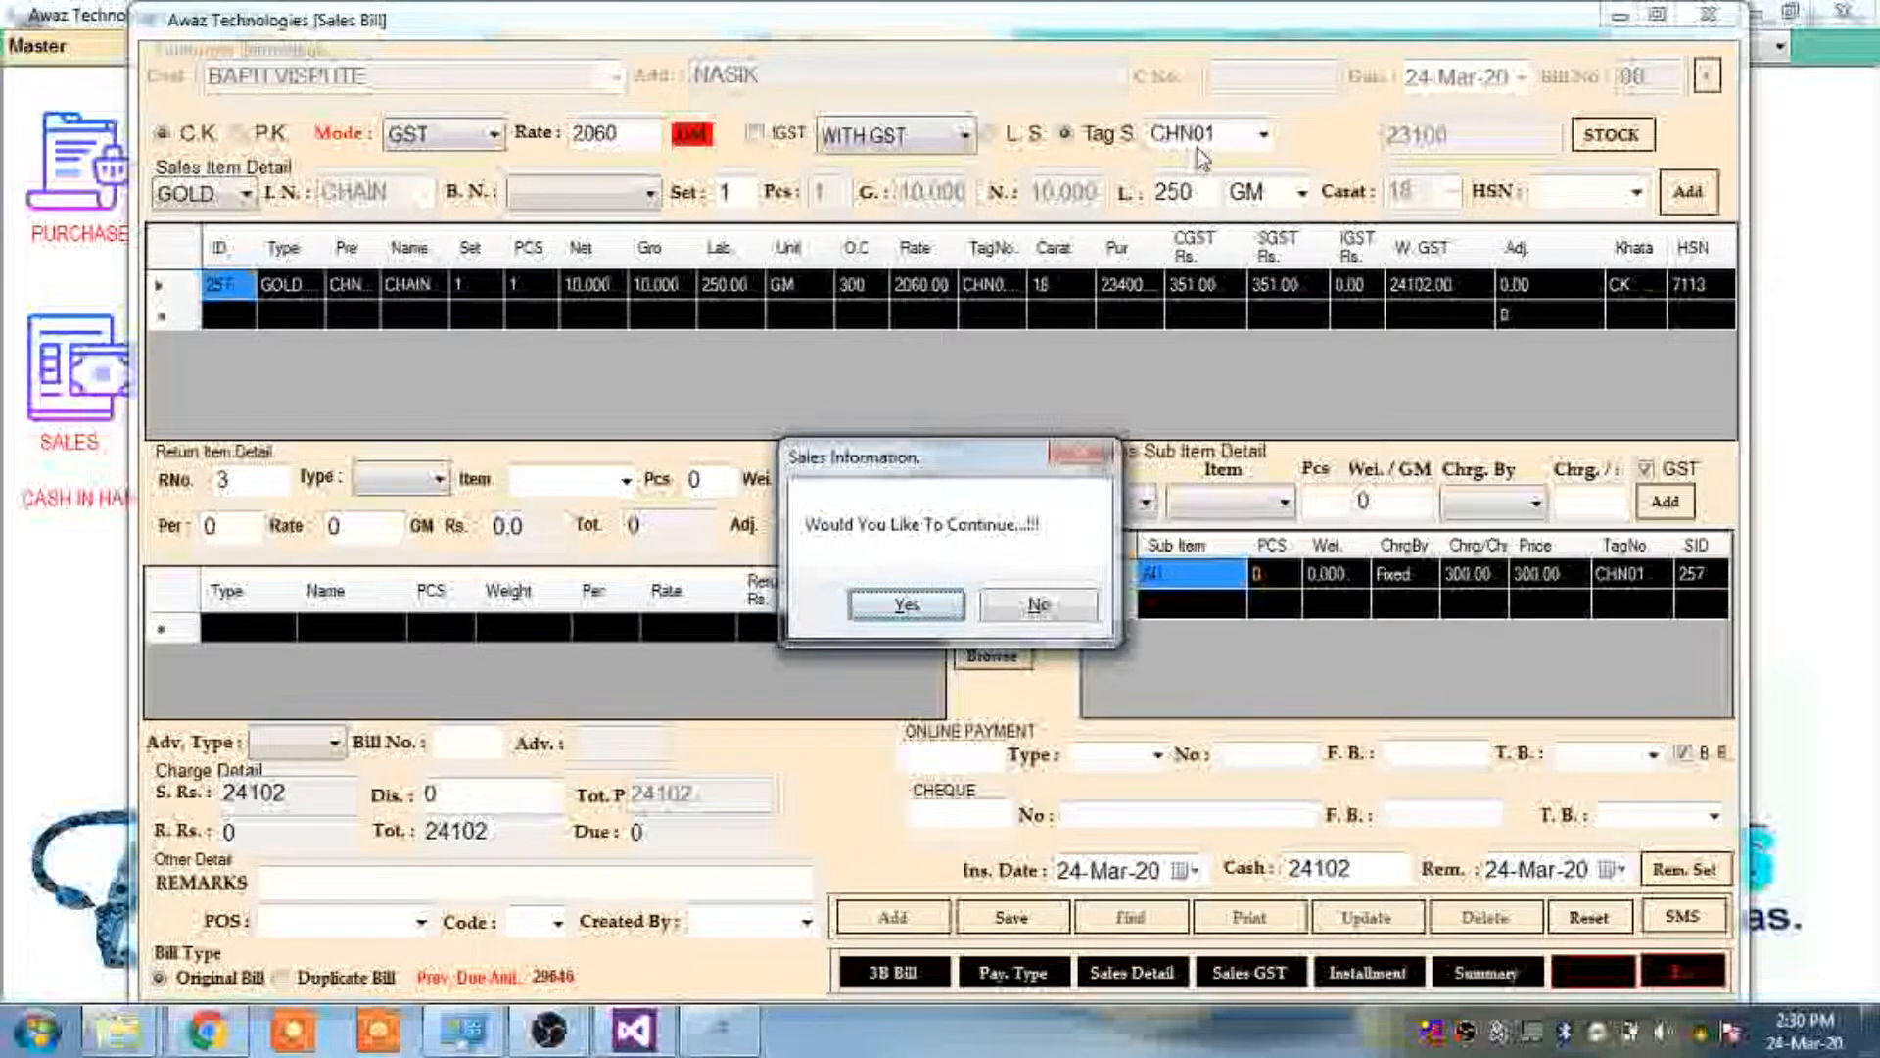
Confirm continuing so the CHN01 chain, 10.000 GM at rate 2060, is added
{"action": "left_click", "coordinate": [925, 617]}
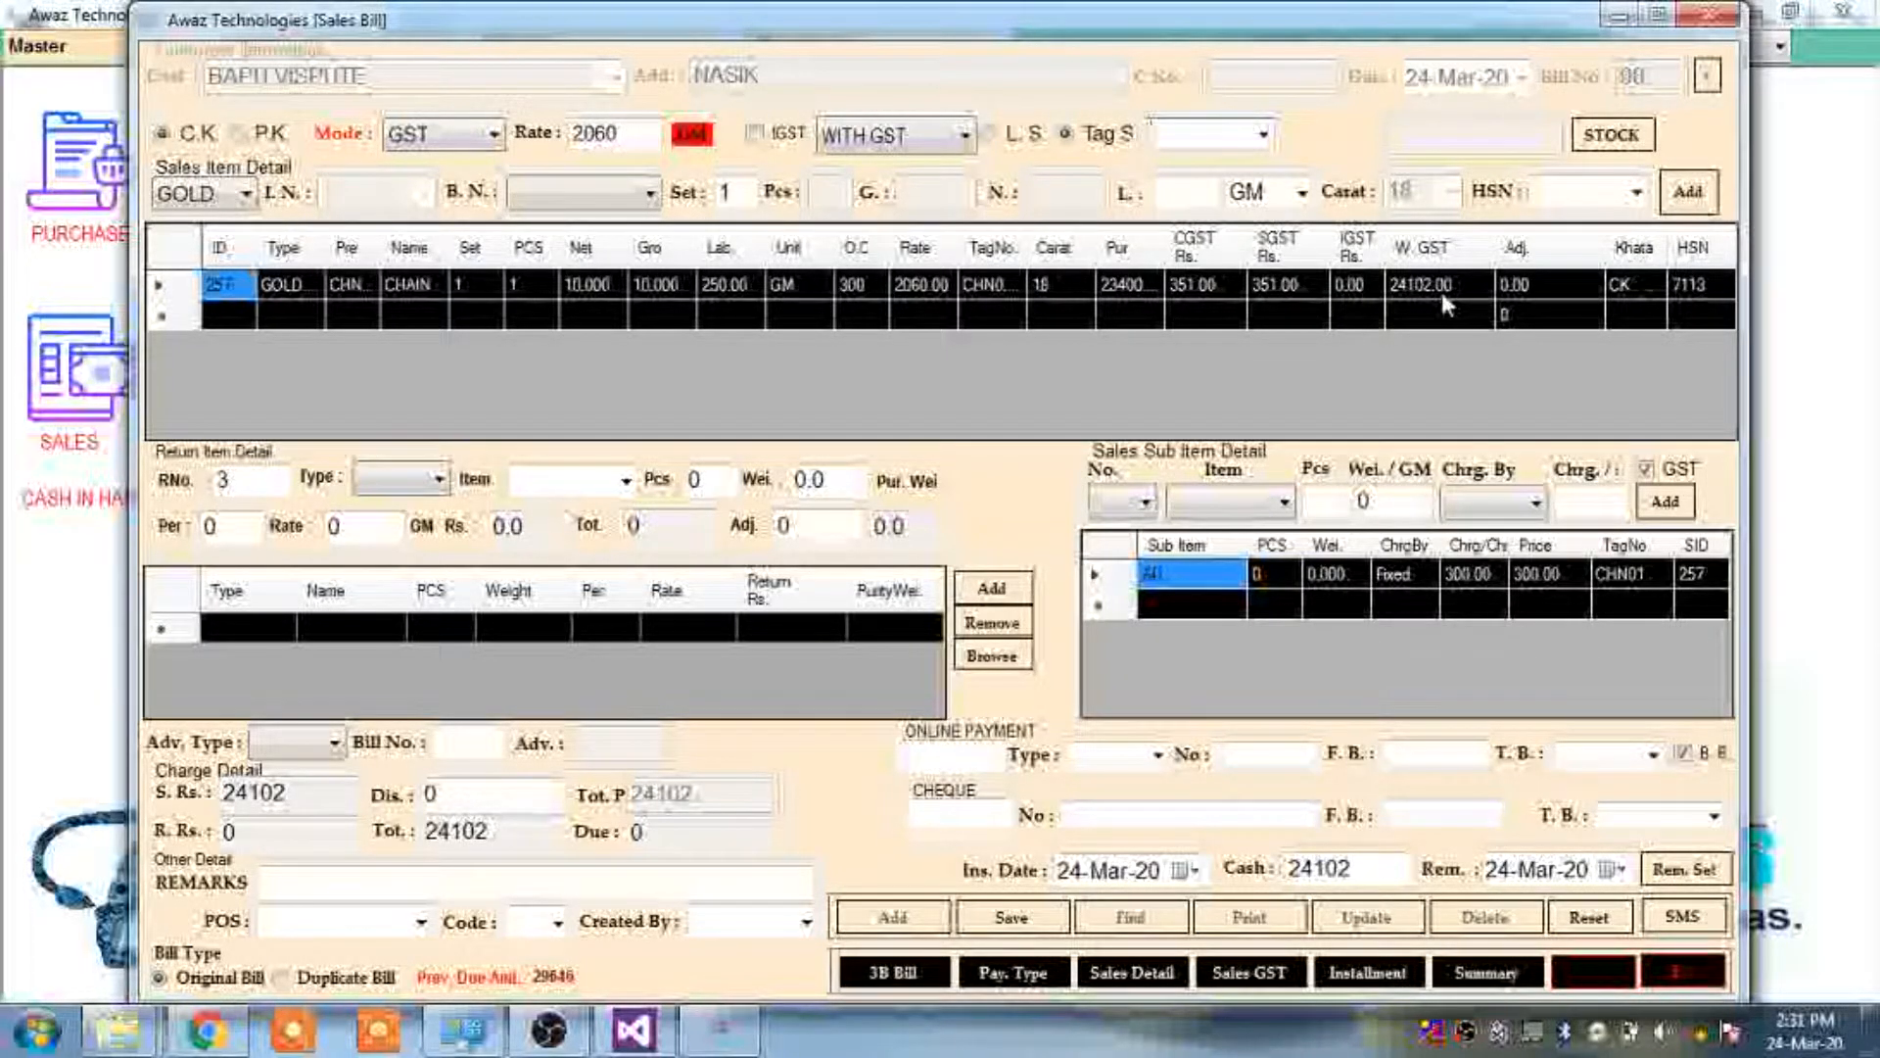
Adjust the chain line's amount to 24100 so sales total and cash read 24100
{"action": "left_click", "coordinate": [1559, 280]}
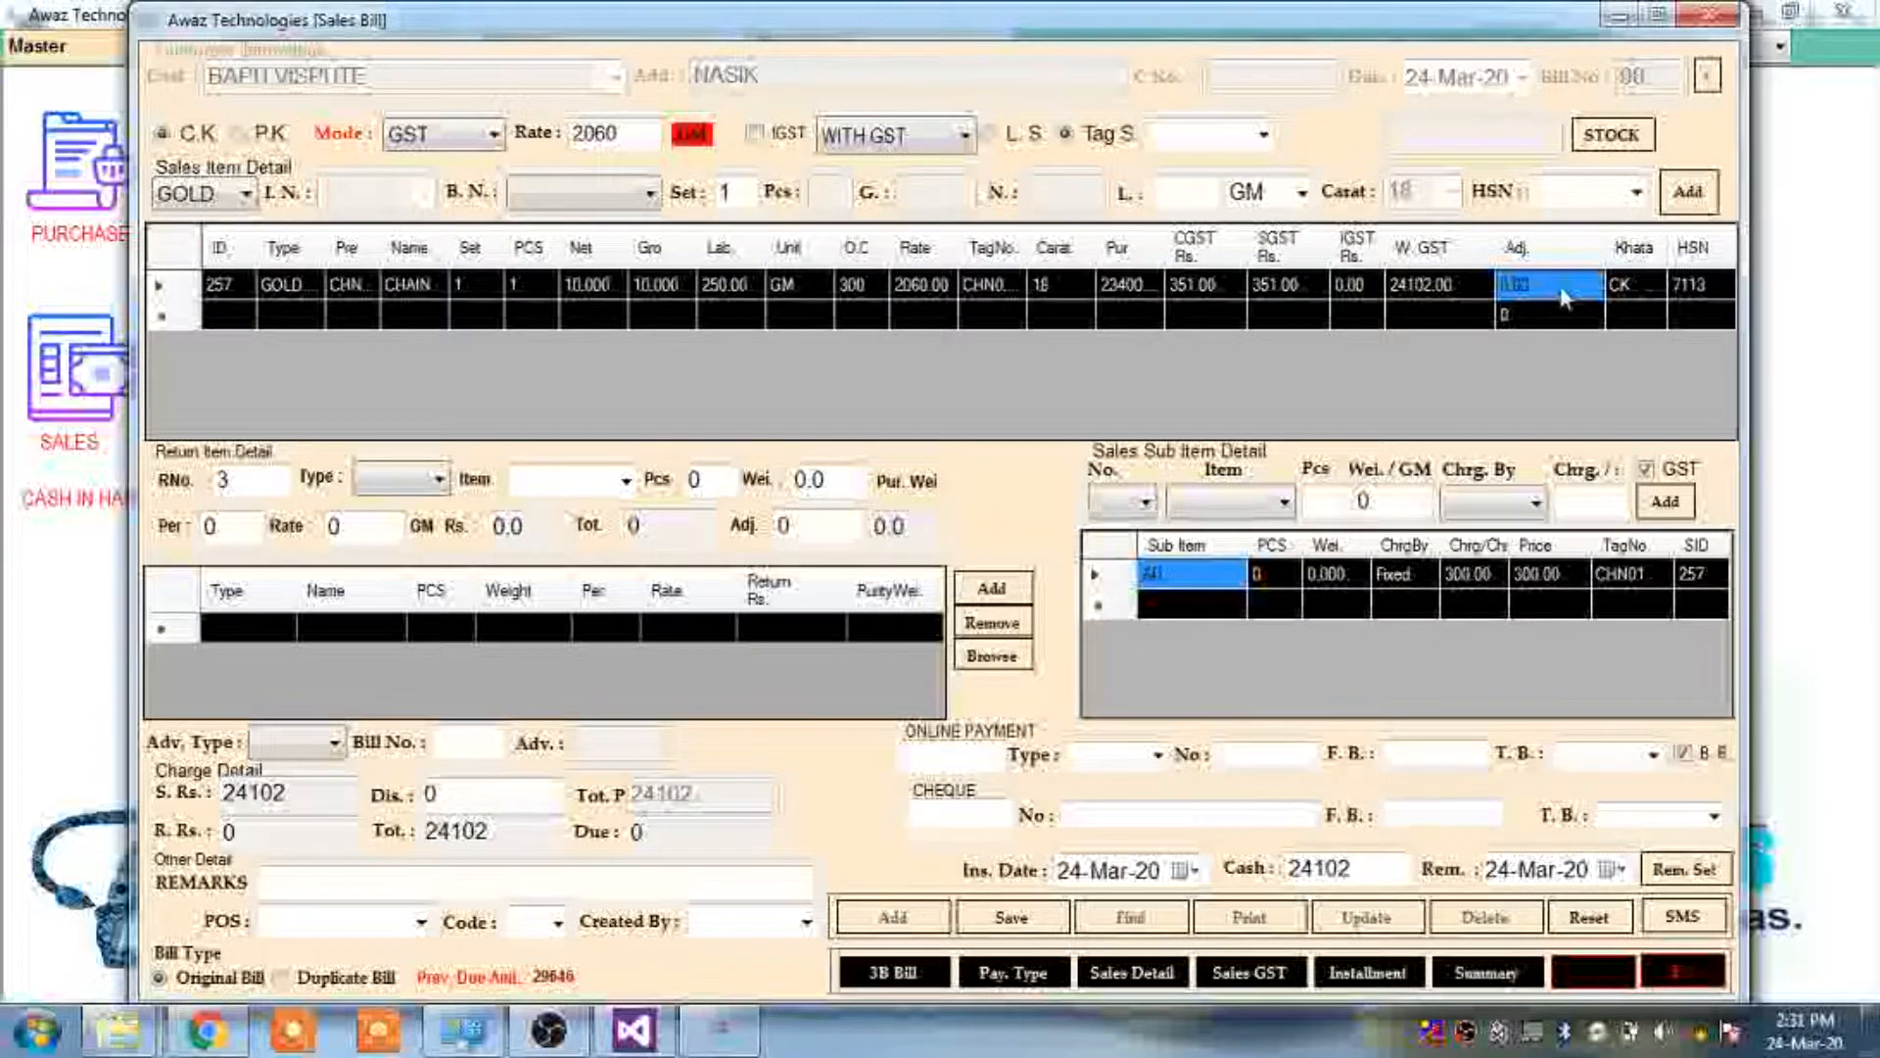
{"action": "type", "text": "24"}
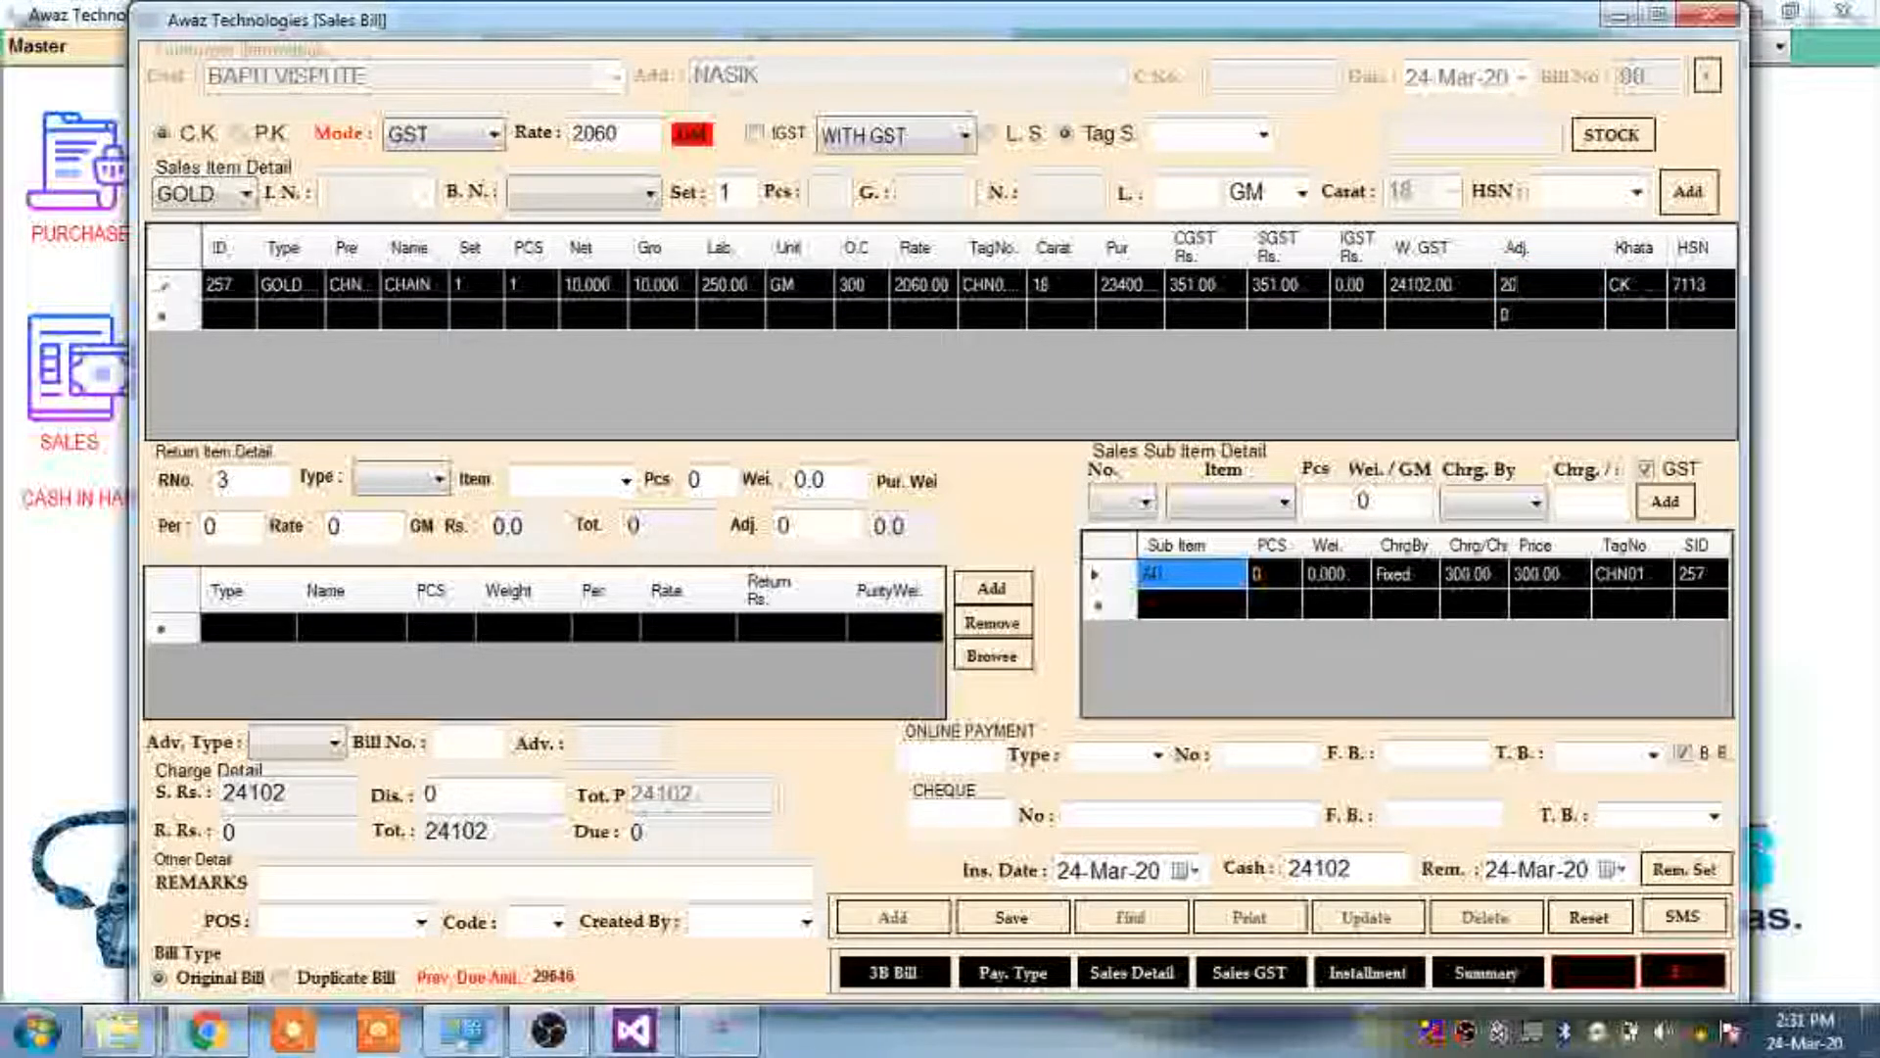
{"action": "type", "text": "100"}
{"action": "key", "text": "Return"}
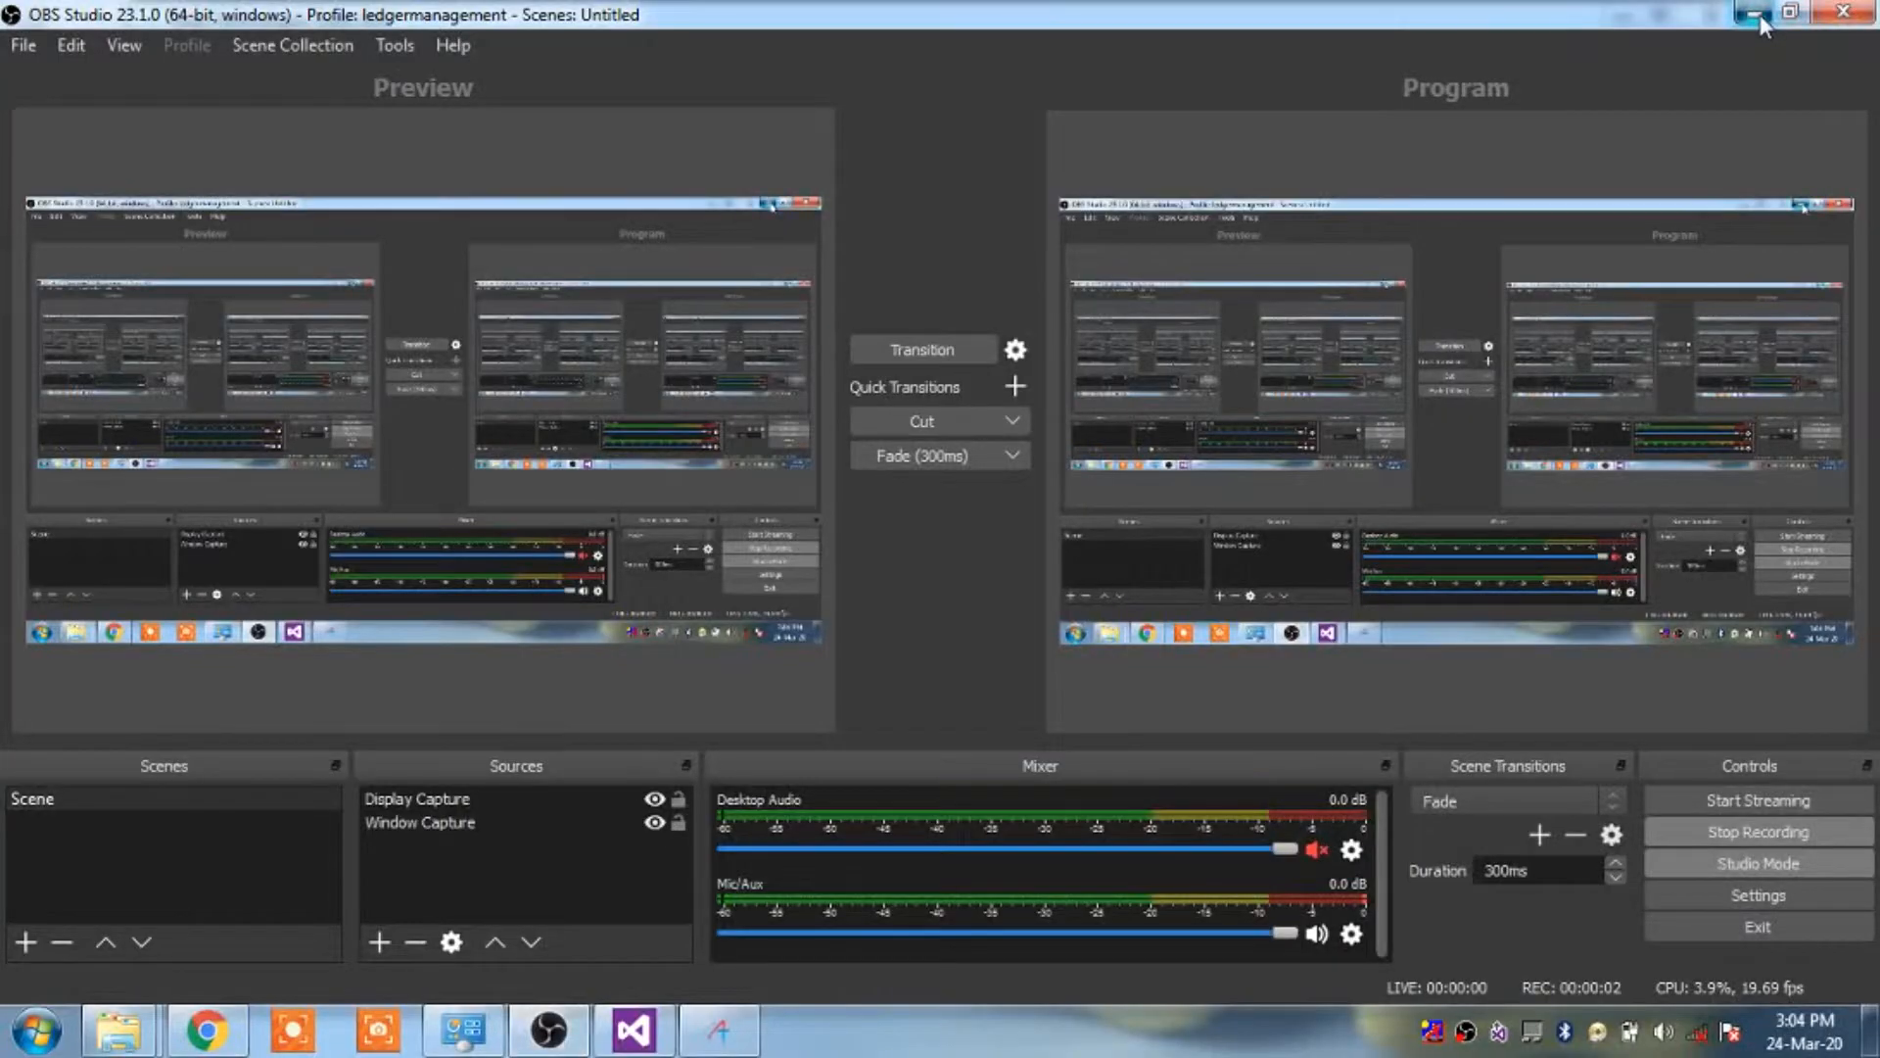
{"action": "left_click", "coordinate": [1761, 15]}
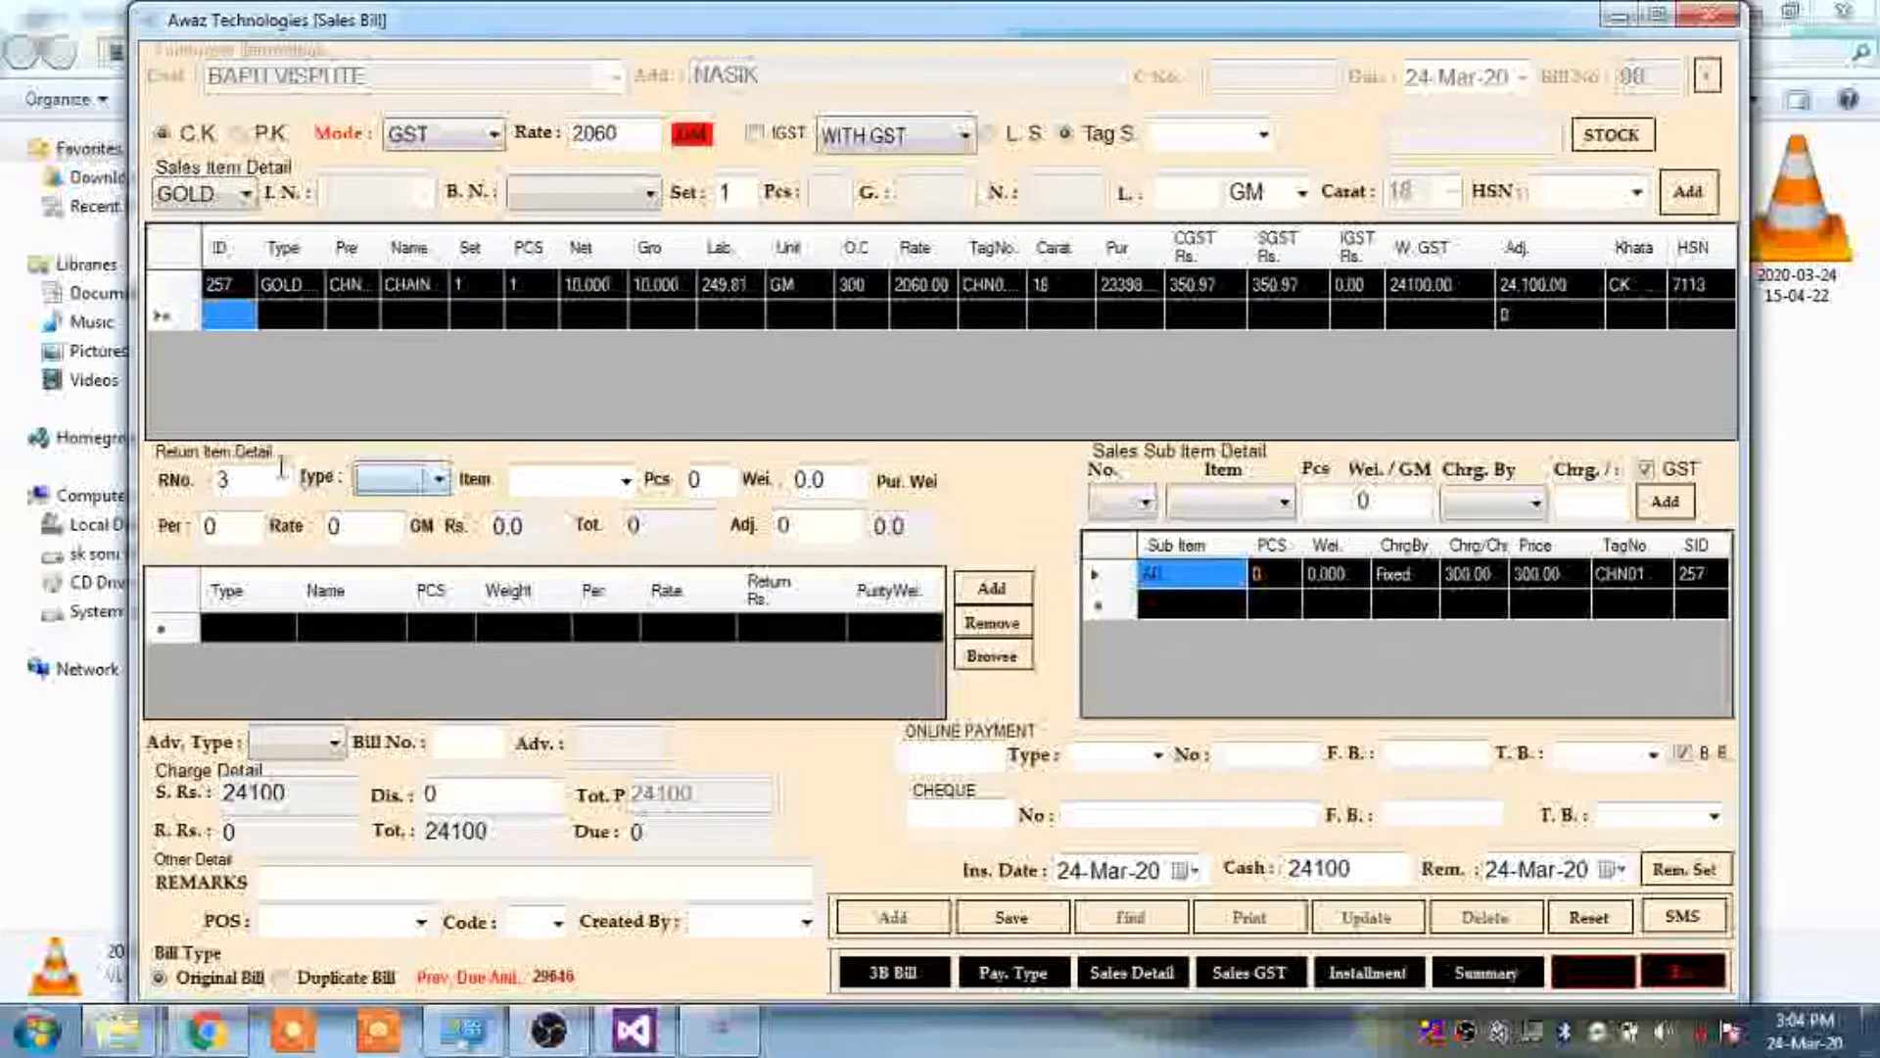
Set the return entry's metal type to Gold
{"action": "double_click", "coordinate": [255, 484]}
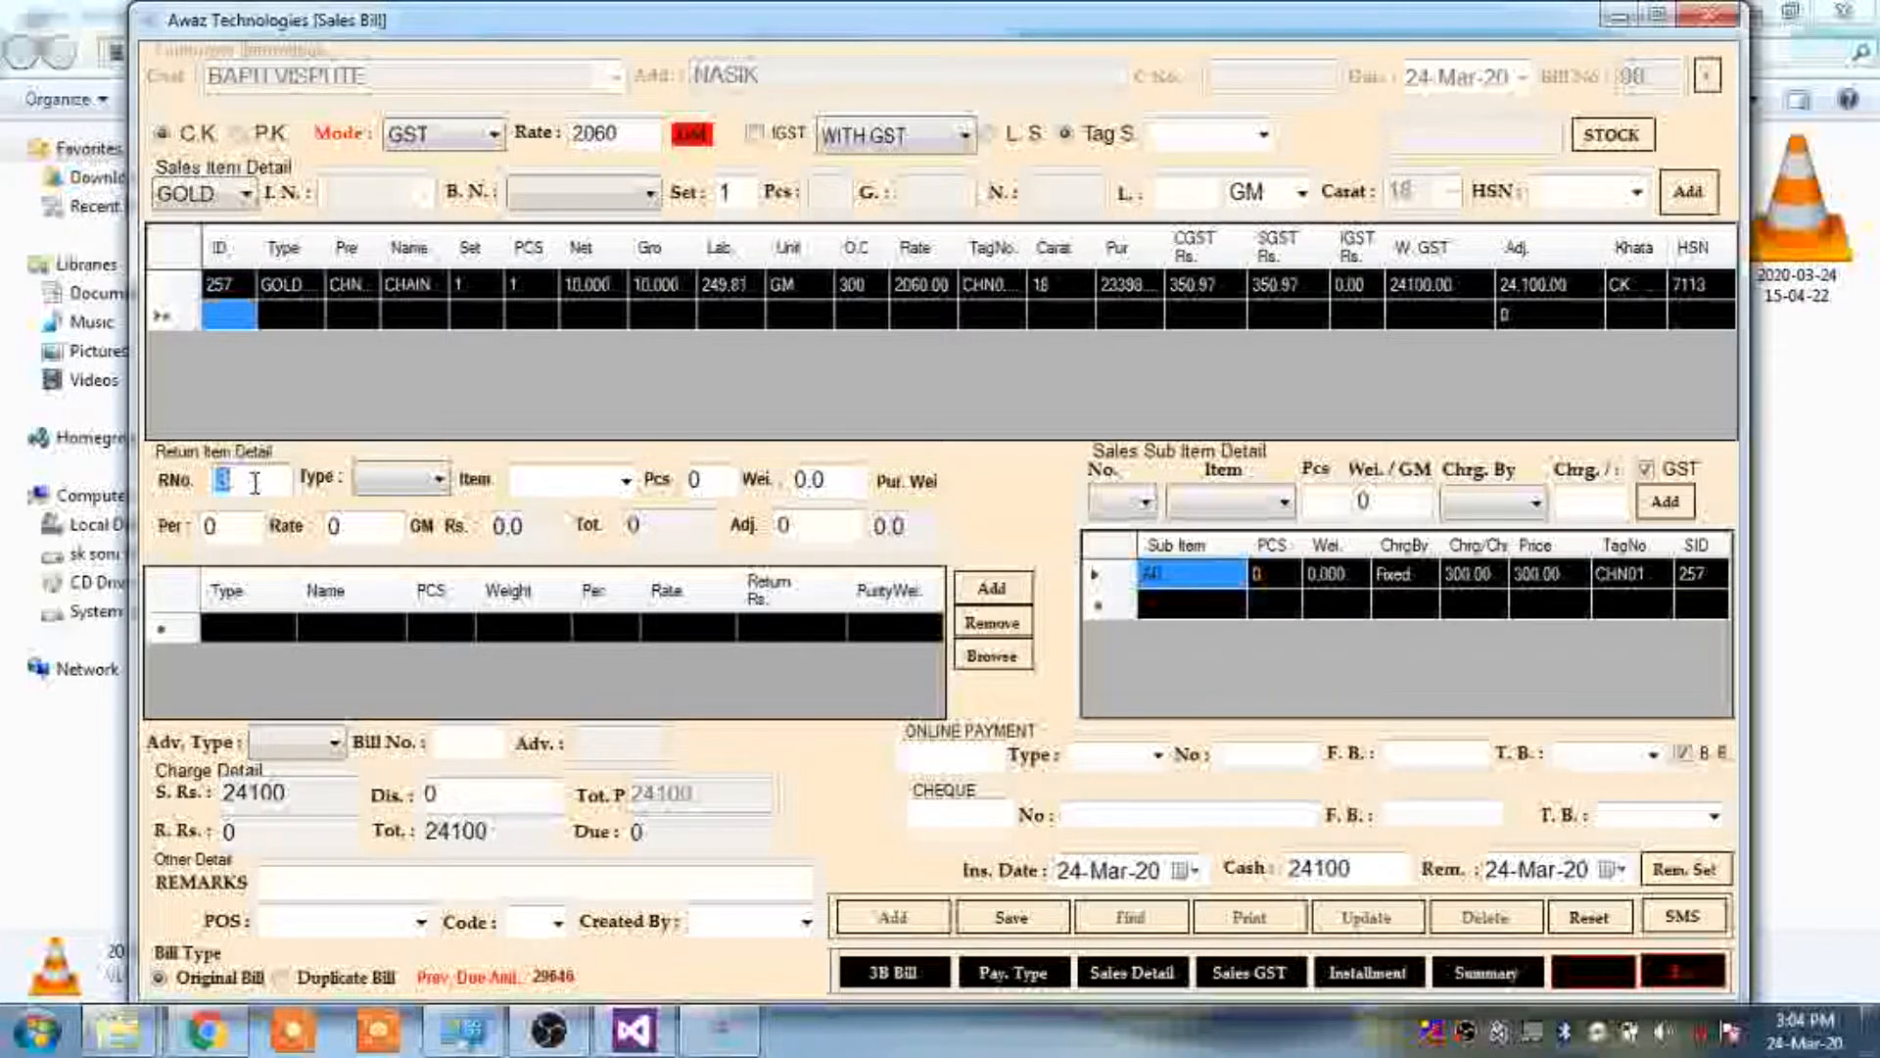
{"action": "left_click", "coordinate": [277, 483]}
{"action": "left_click", "coordinate": [402, 480]}
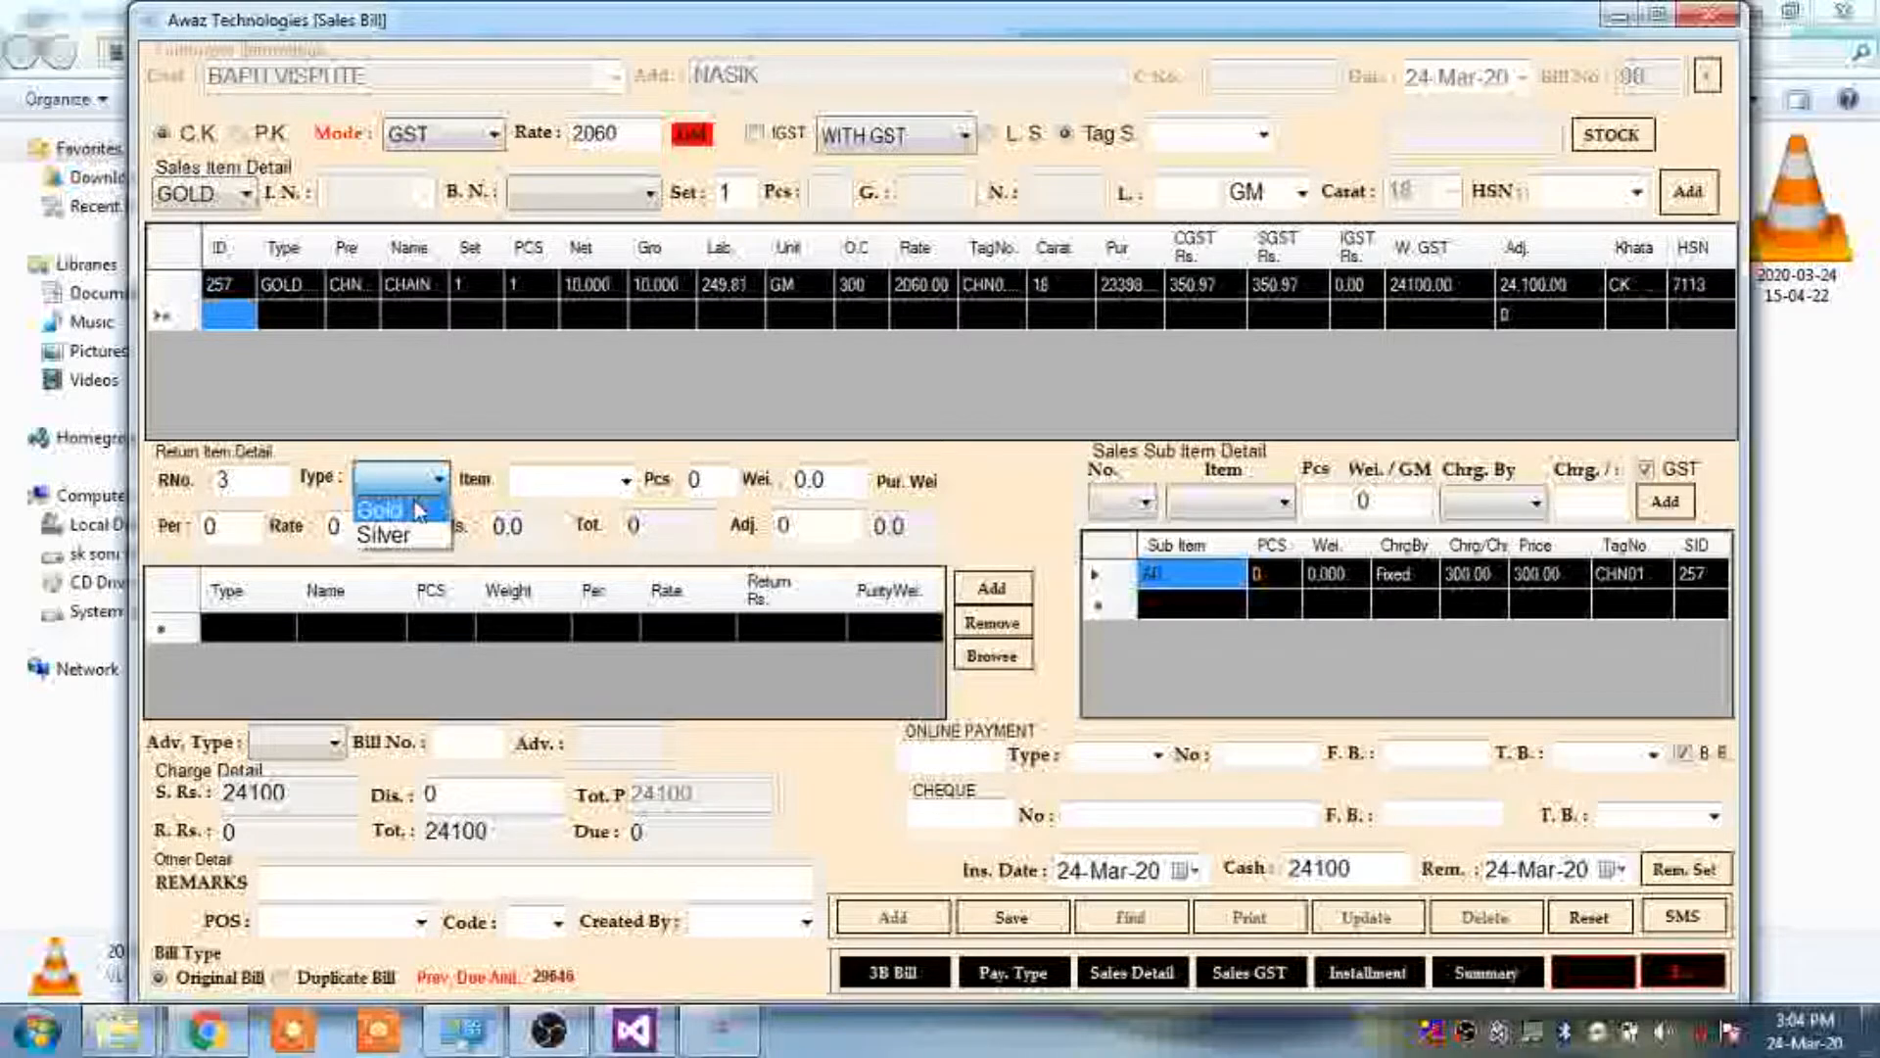
{"action": "left_click", "coordinate": [382, 510]}
{"action": "left_click", "coordinate": [611, 480]}
Enter the returned CHAIN: 1 piece, weight 4, purity 70, rate 2750, giving purity weight 2.8
{"action": "type", "text": "CHAIN"}
{"action": "key", "text": "Return"}
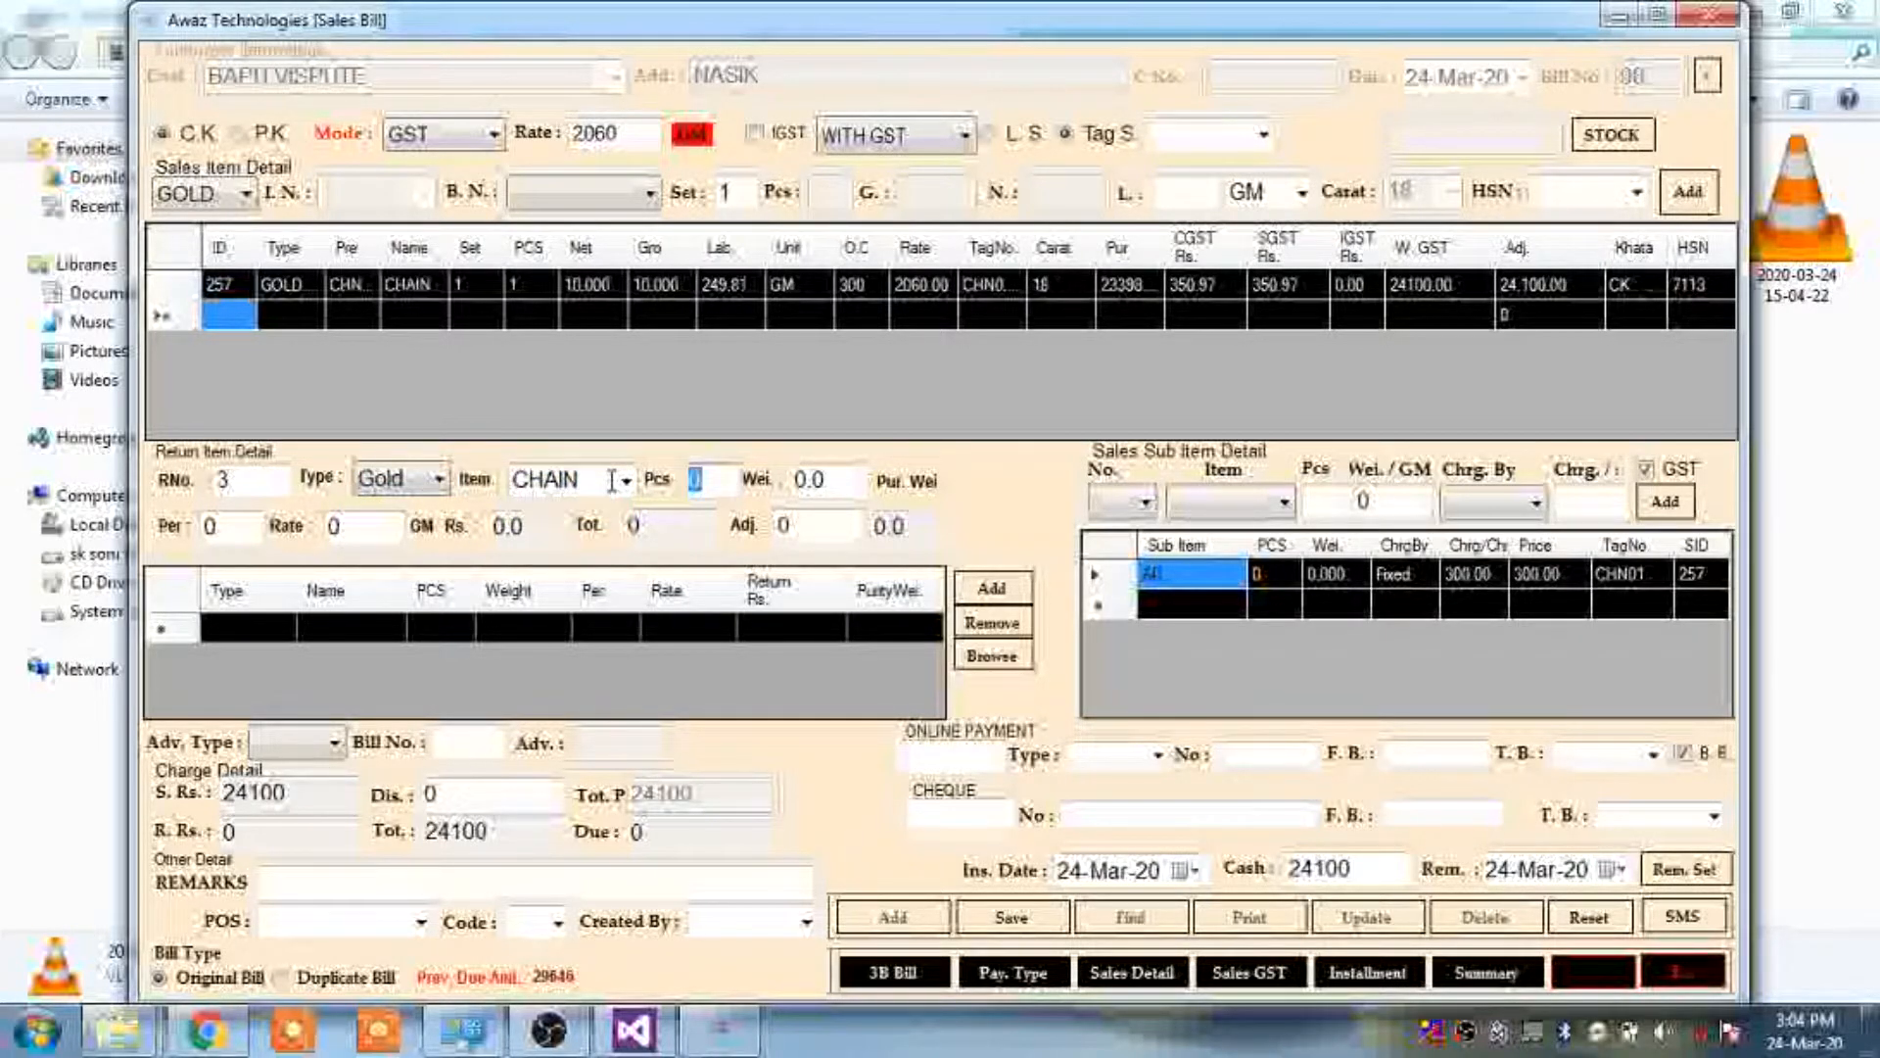
{"action": "type", "text": "1"}
{"action": "key", "text": "Return"}
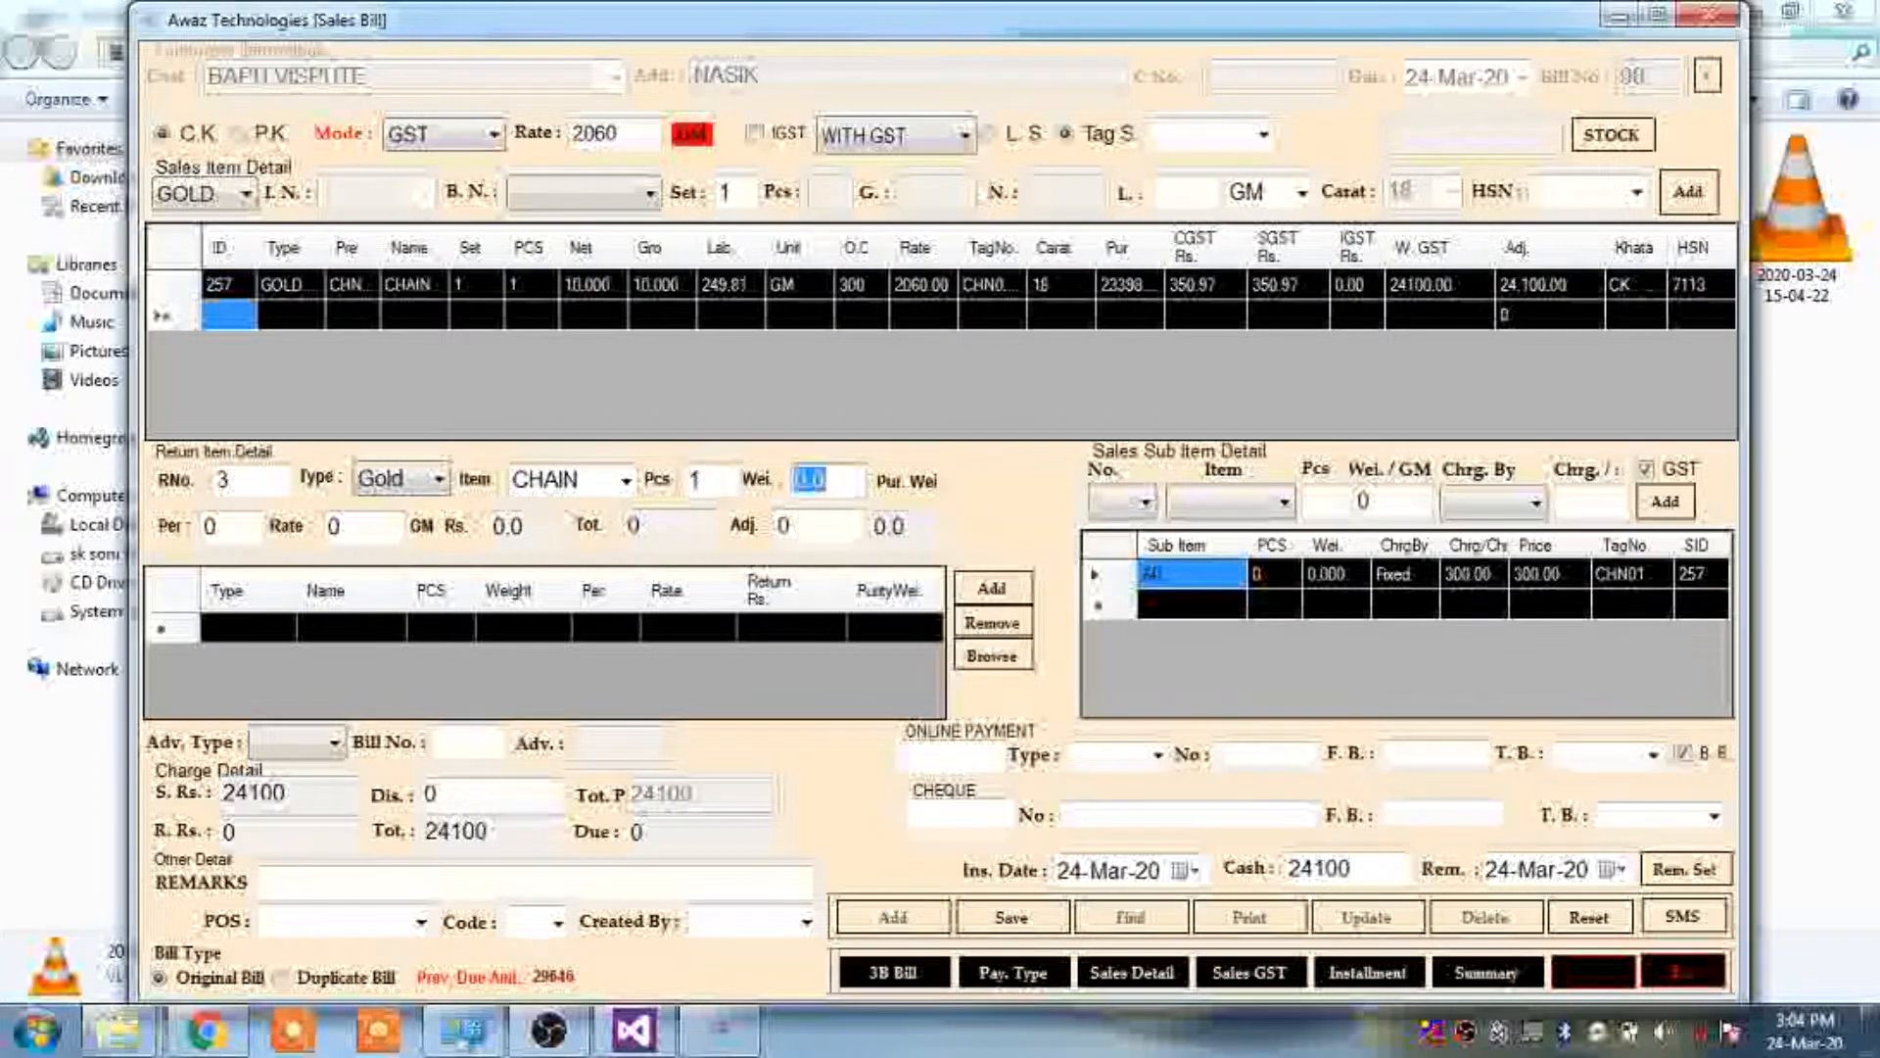
{"action": "type", "text": "4"}
{"action": "key", "text": "Return"}
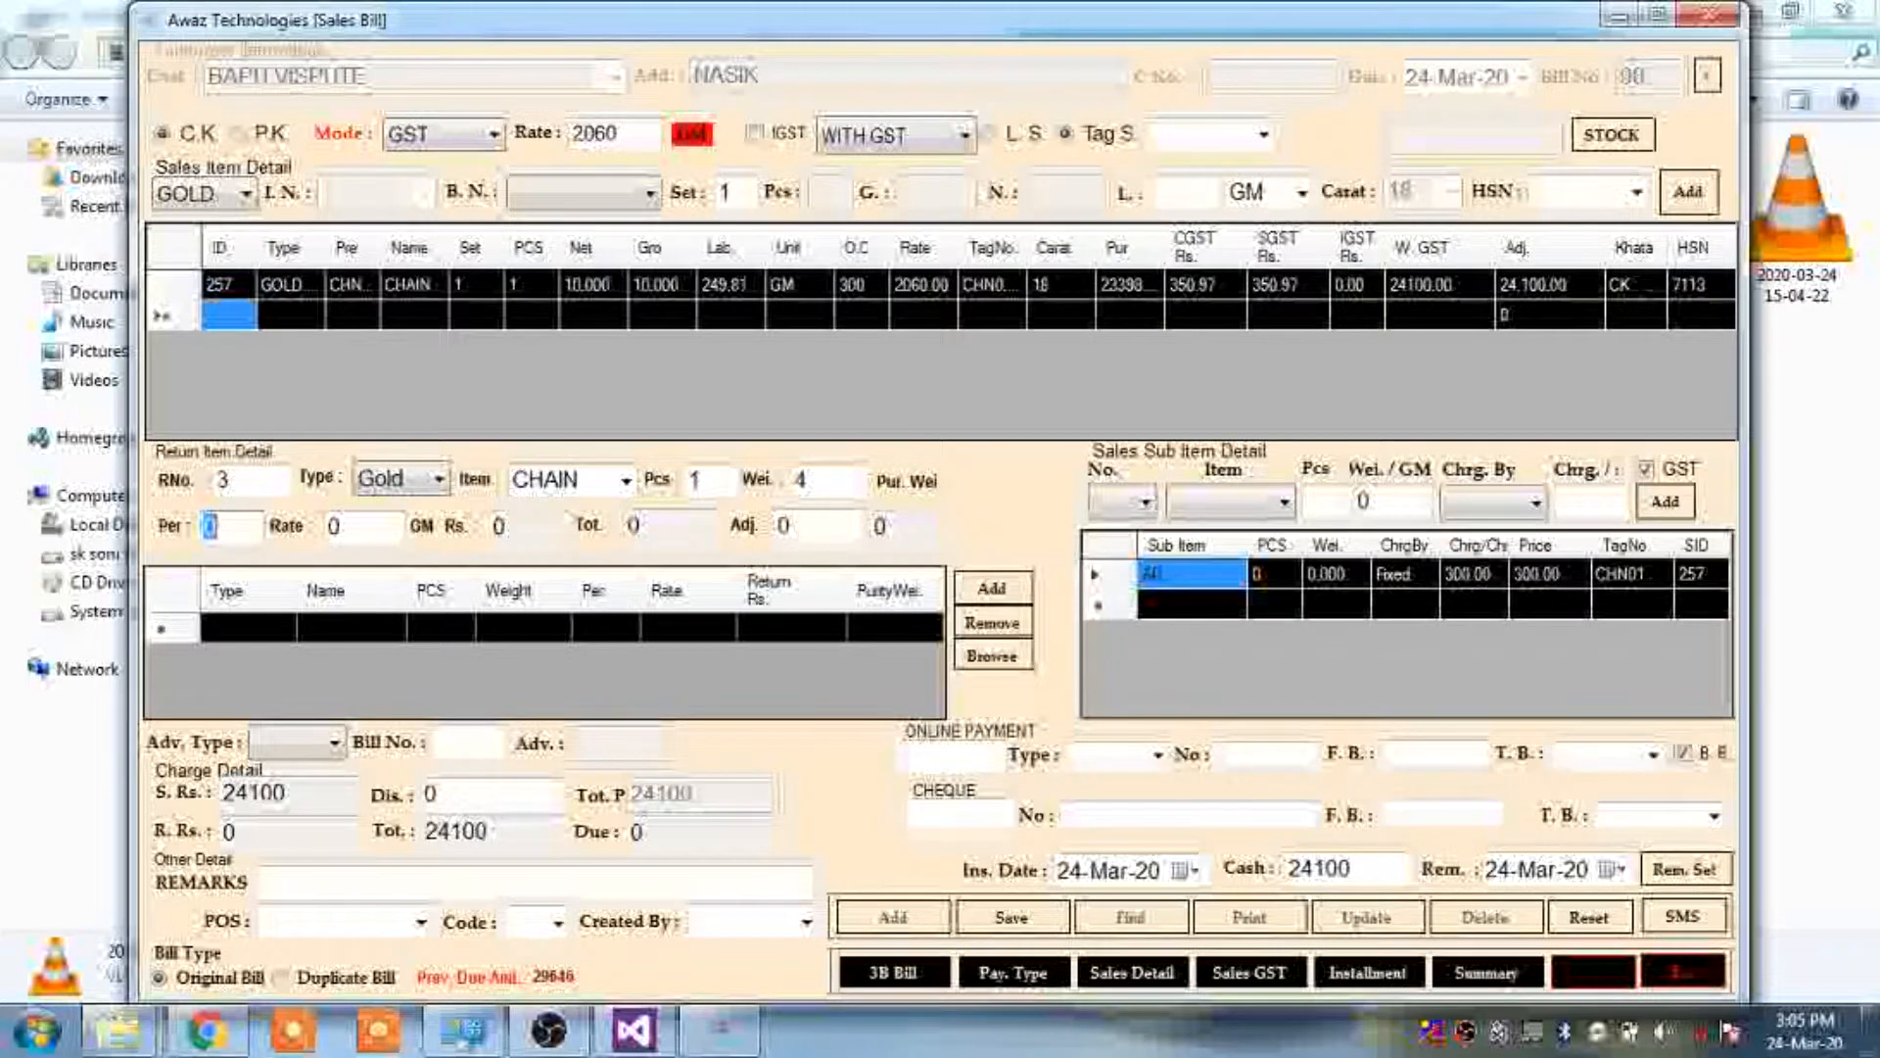
{"action": "type", "text": "70"}
{"action": "key", "text": "Return"}
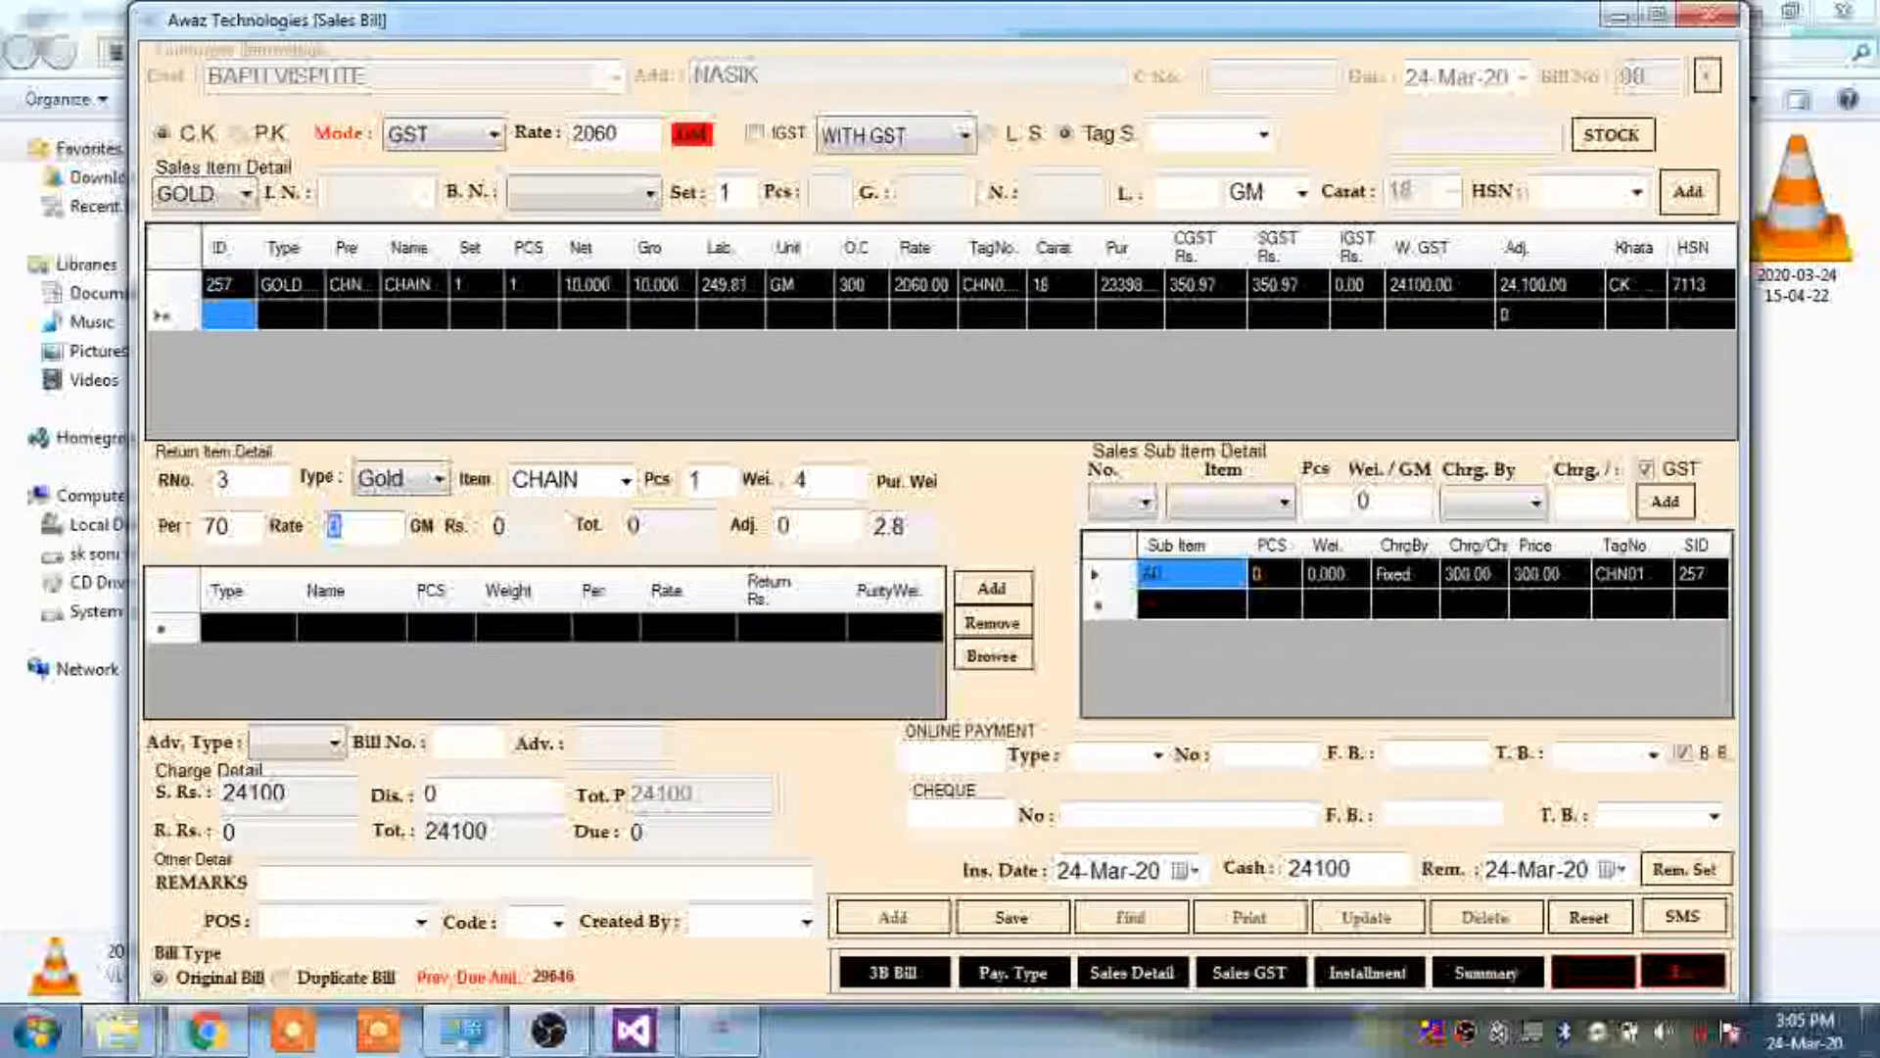
{"action": "type", "text": "2750"}
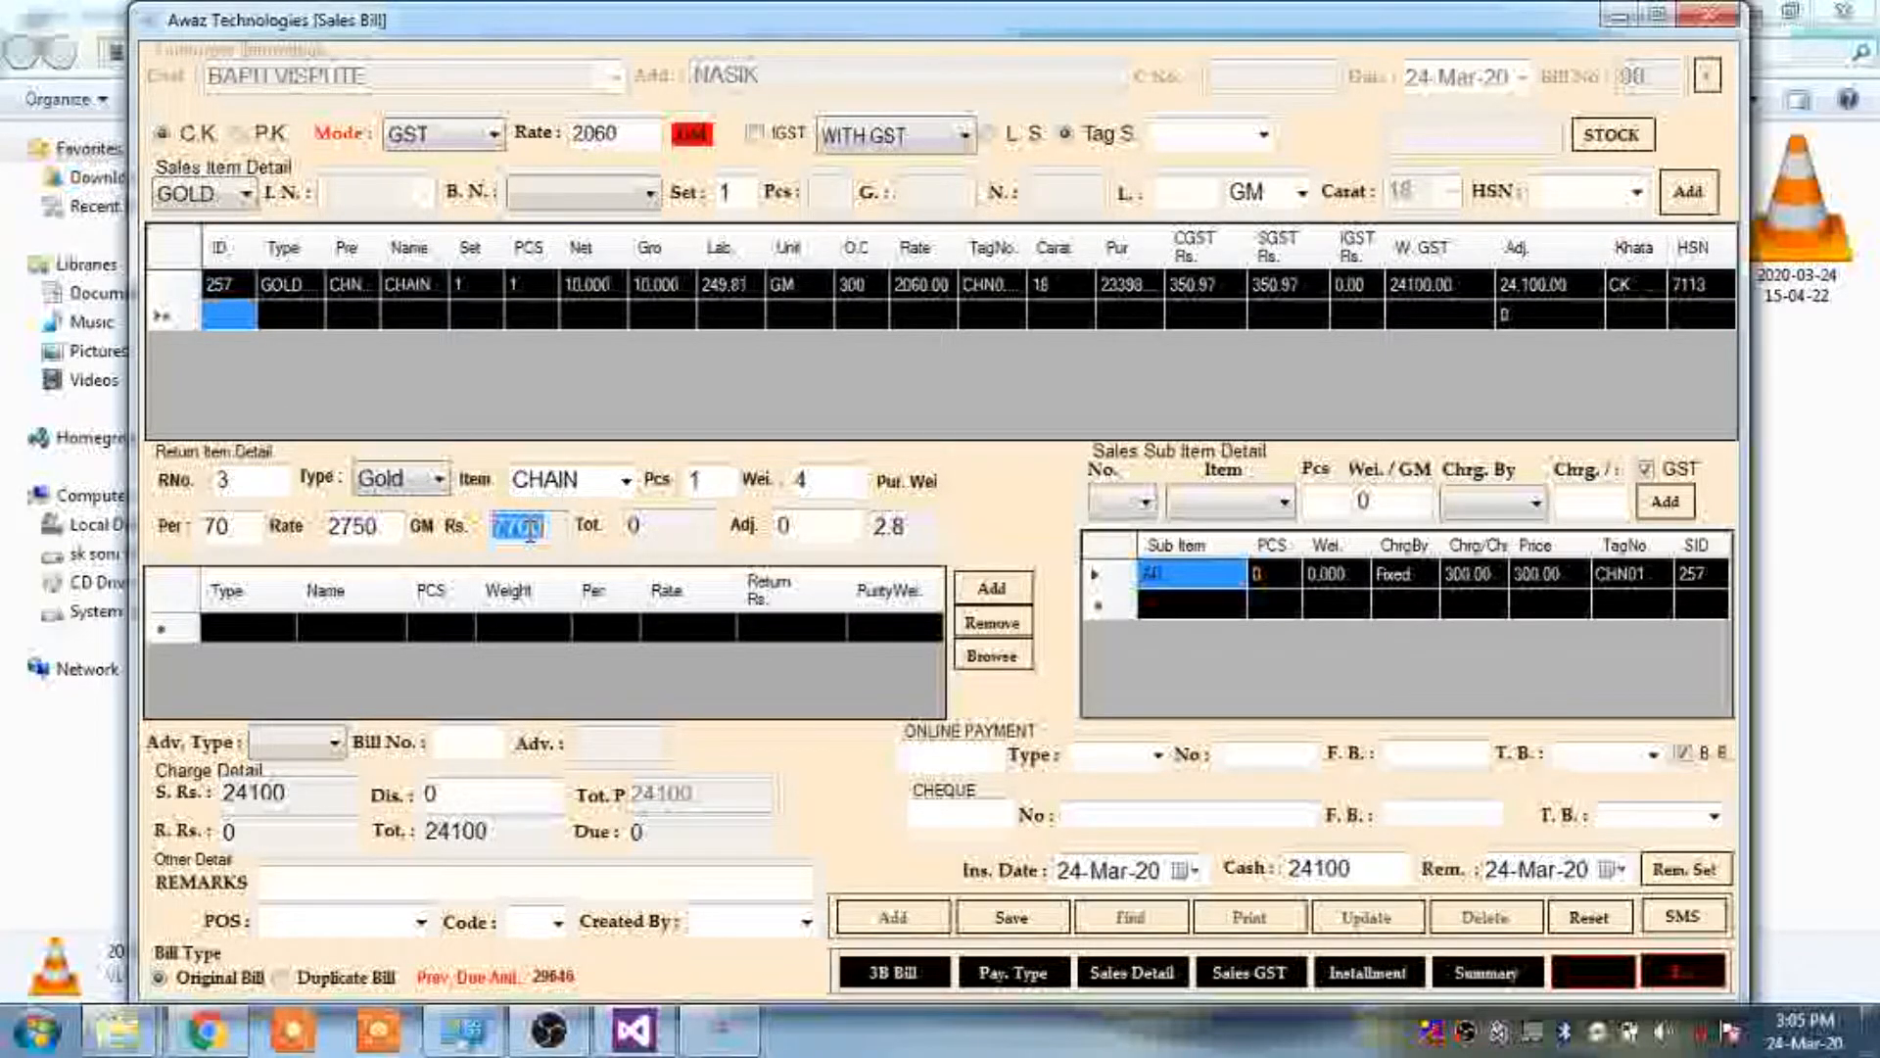
{"action": "double_click", "coordinate": [896, 526]}
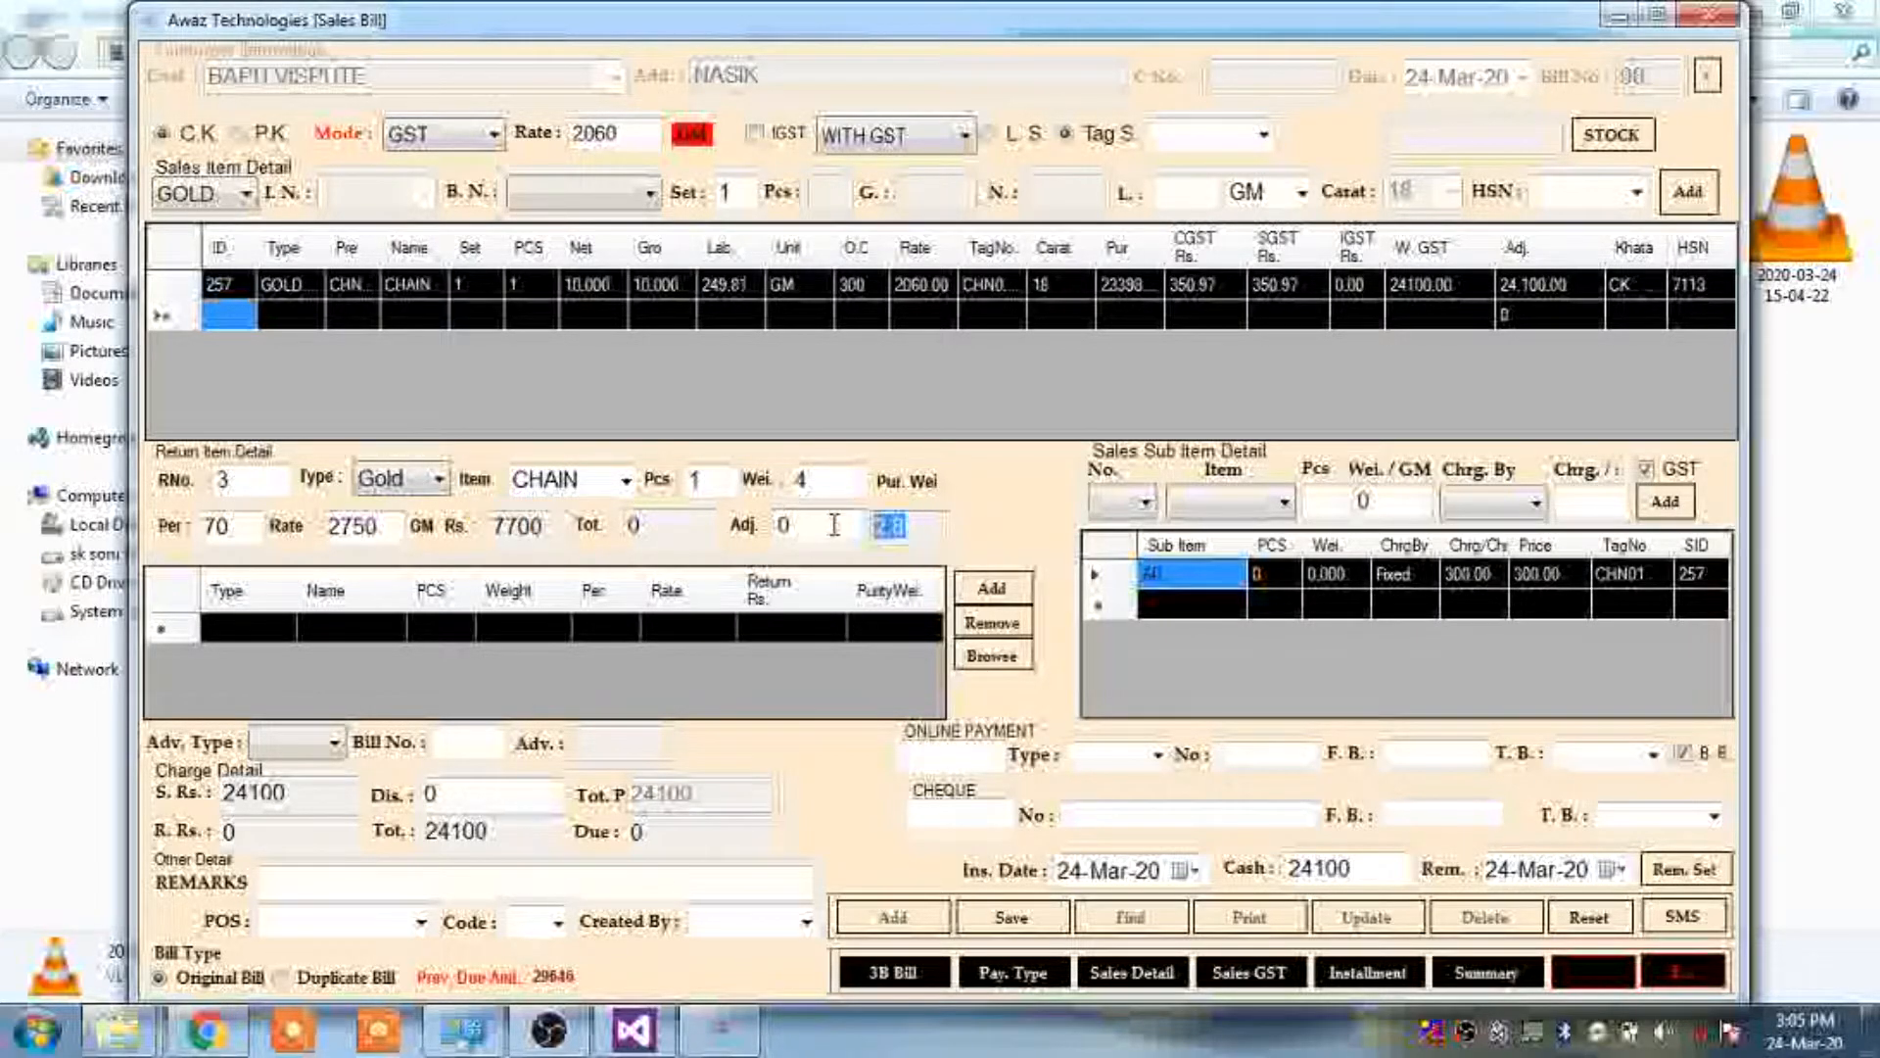
{"action": "double_click", "coordinate": [219, 526]}
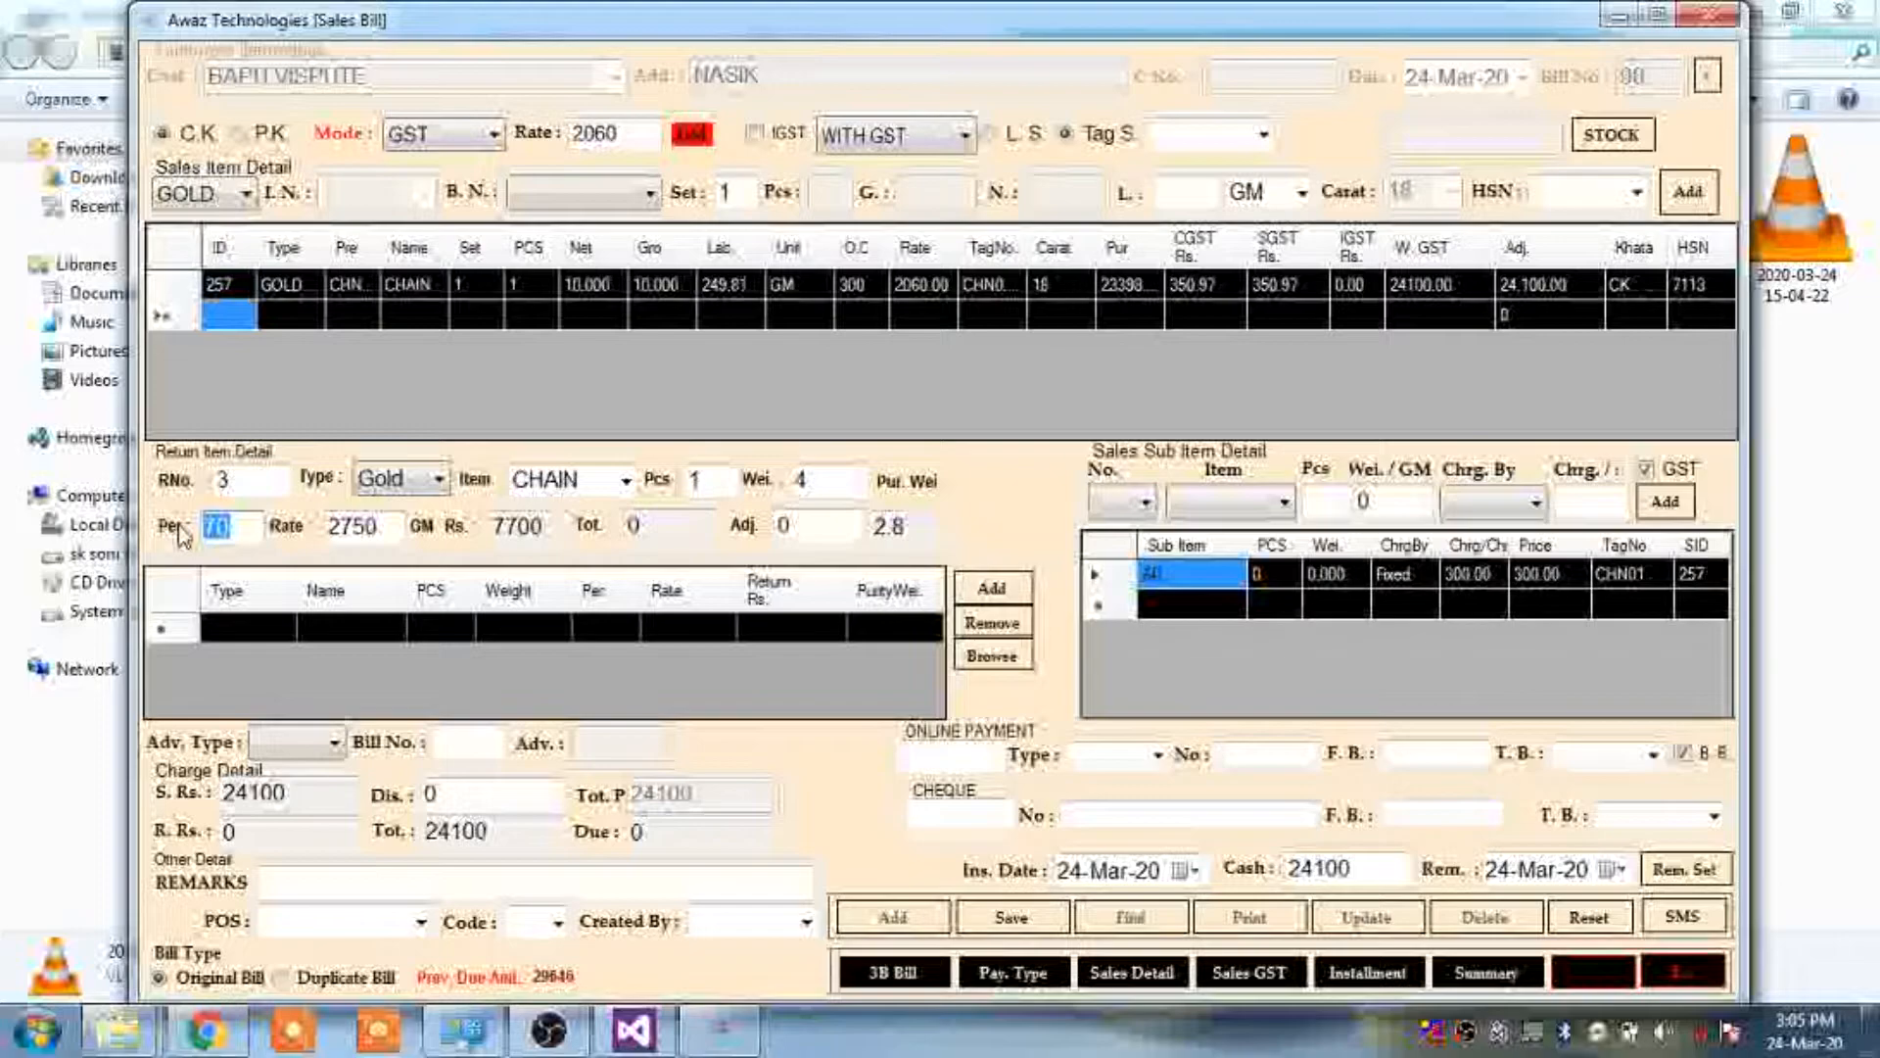
{"action": "left_click", "coordinate": [906, 526]}
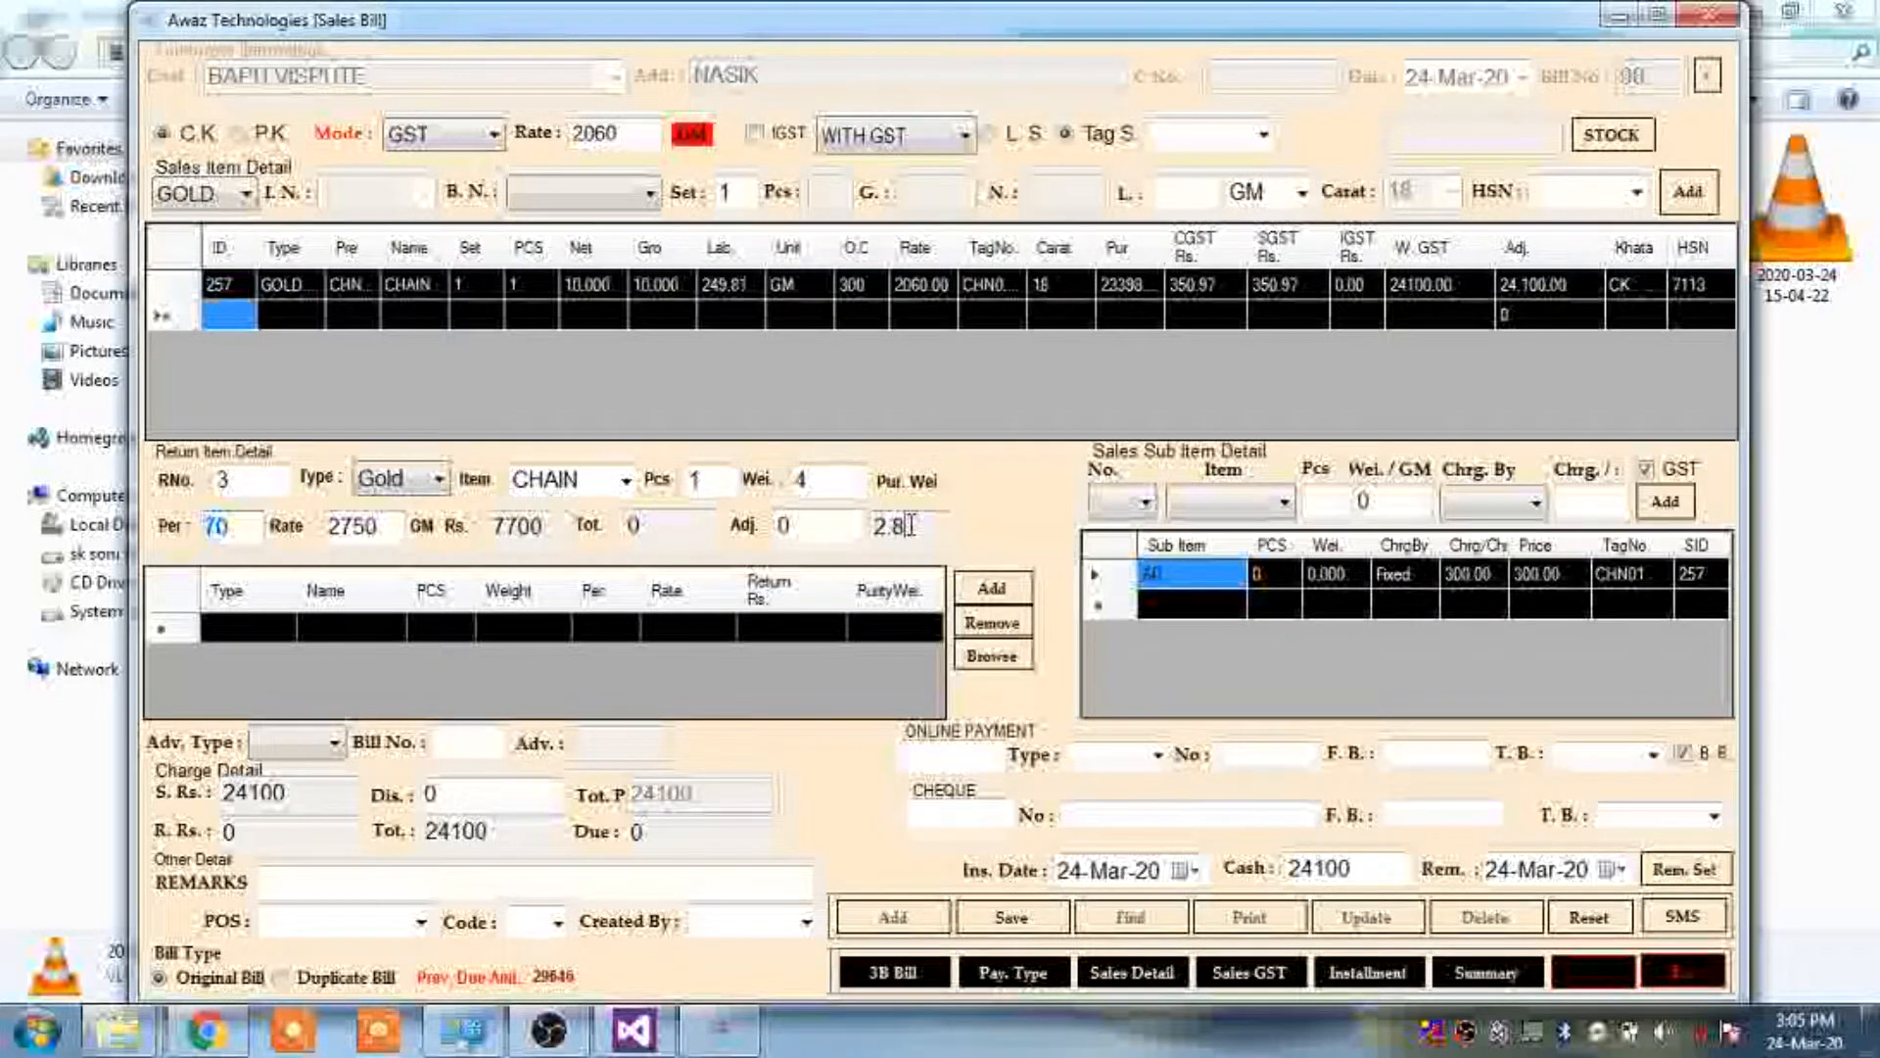
Attach the Penguins picture and add the returned gold chain worth 7700 to the return list
{"action": "left_click", "coordinate": [994, 656]}
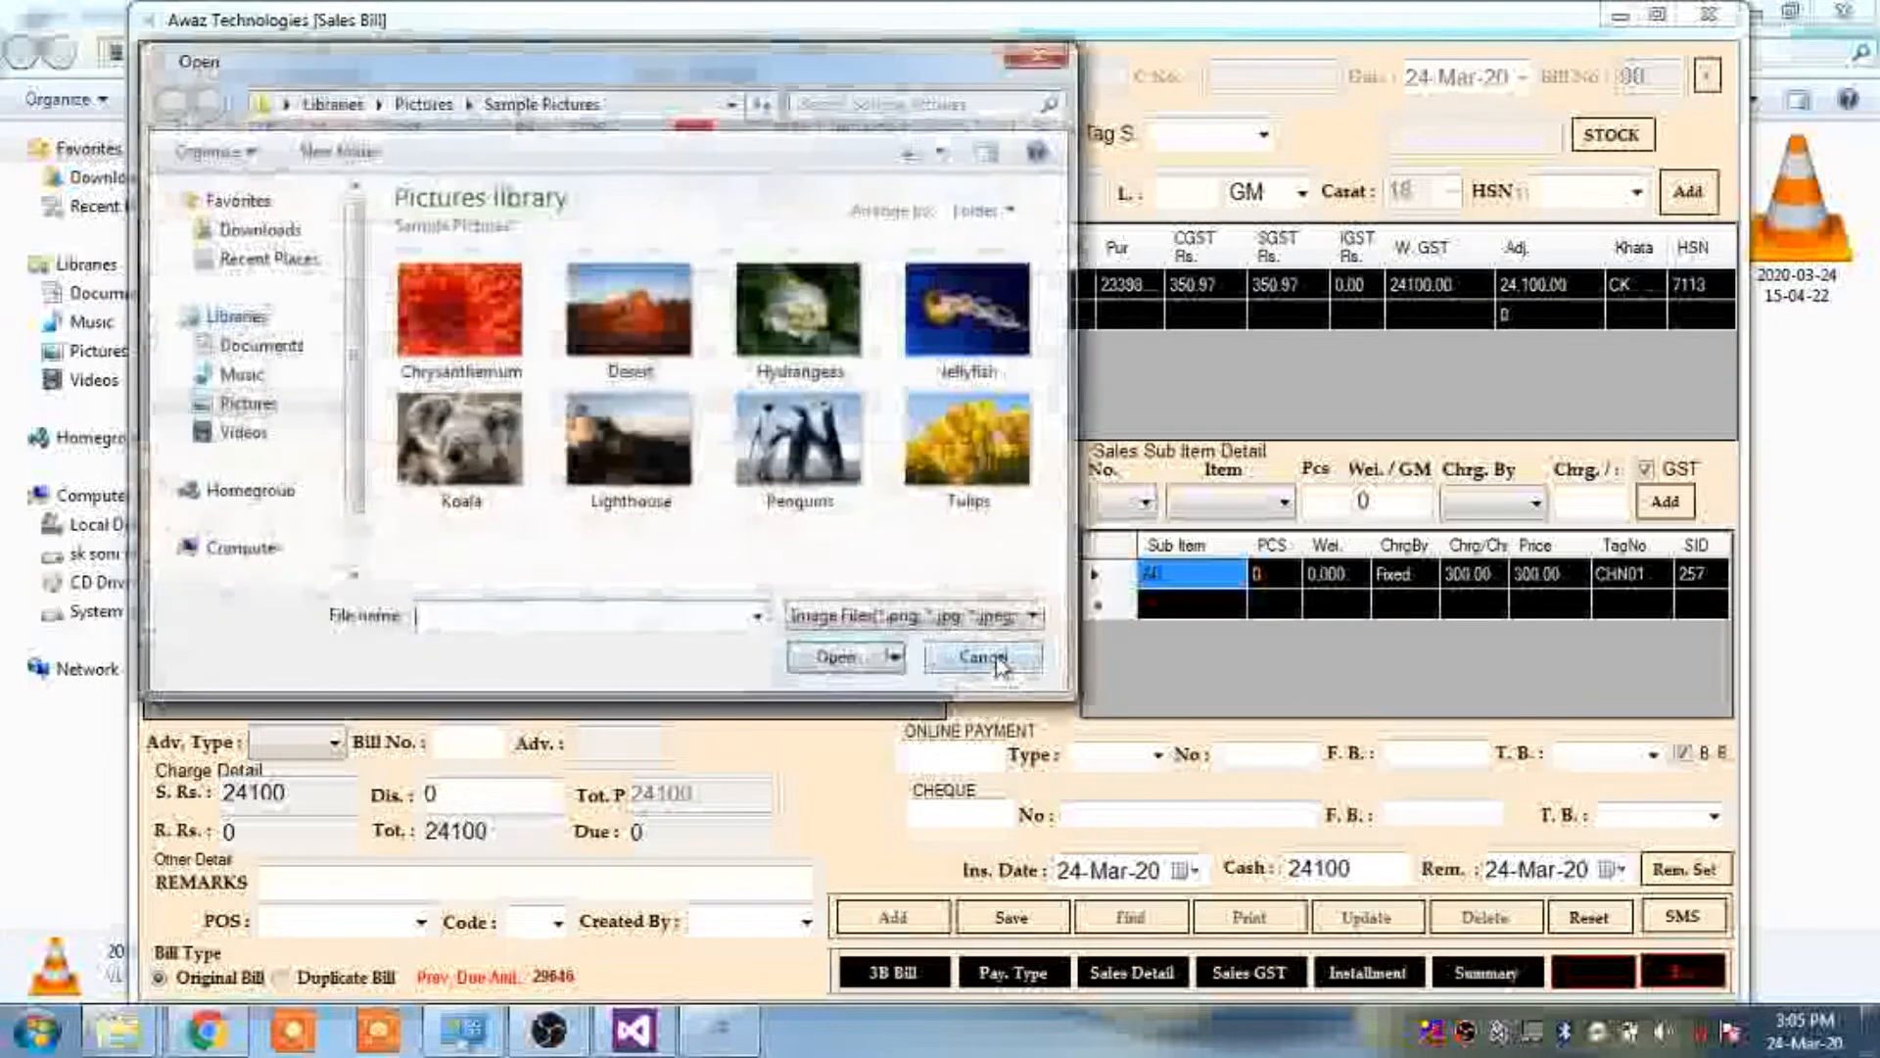
{"action": "double_click", "coordinate": [798, 410]}
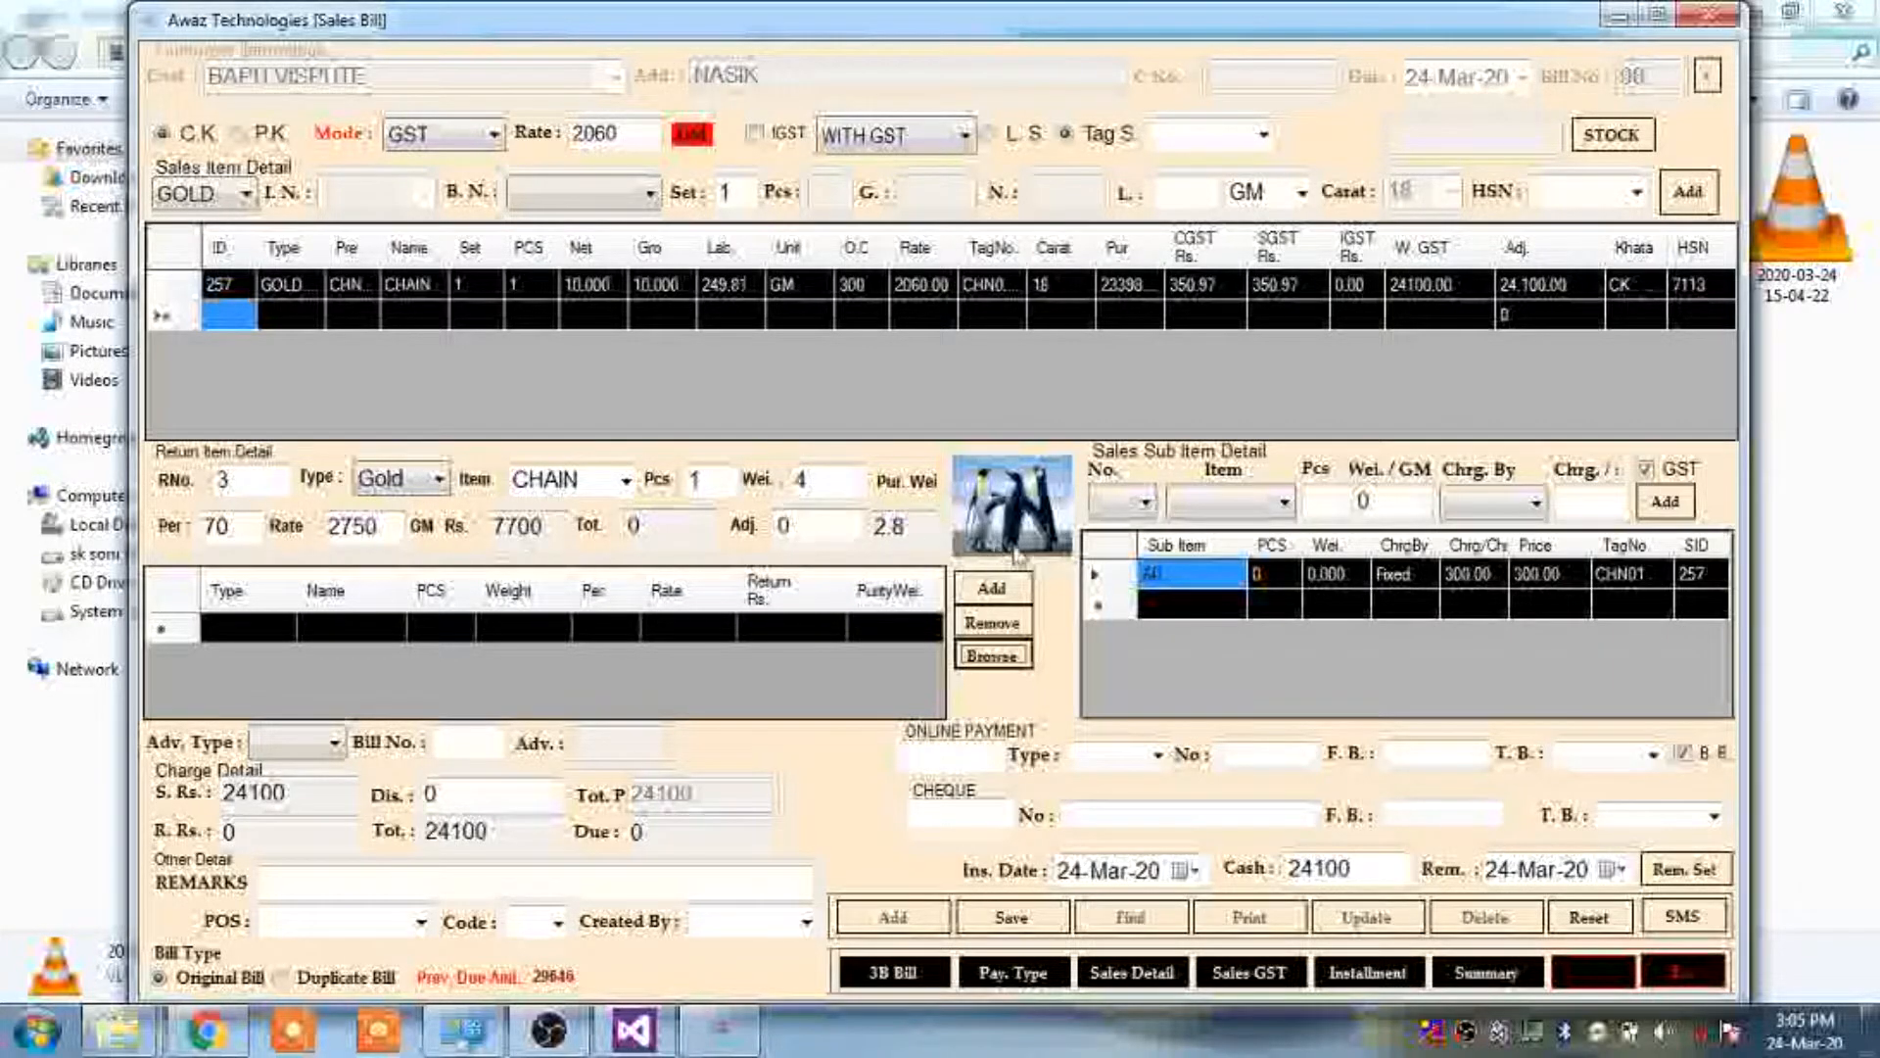
{"action": "left_click", "coordinate": [1004, 591]}
{"action": "left_click", "coordinate": [1004, 591]}
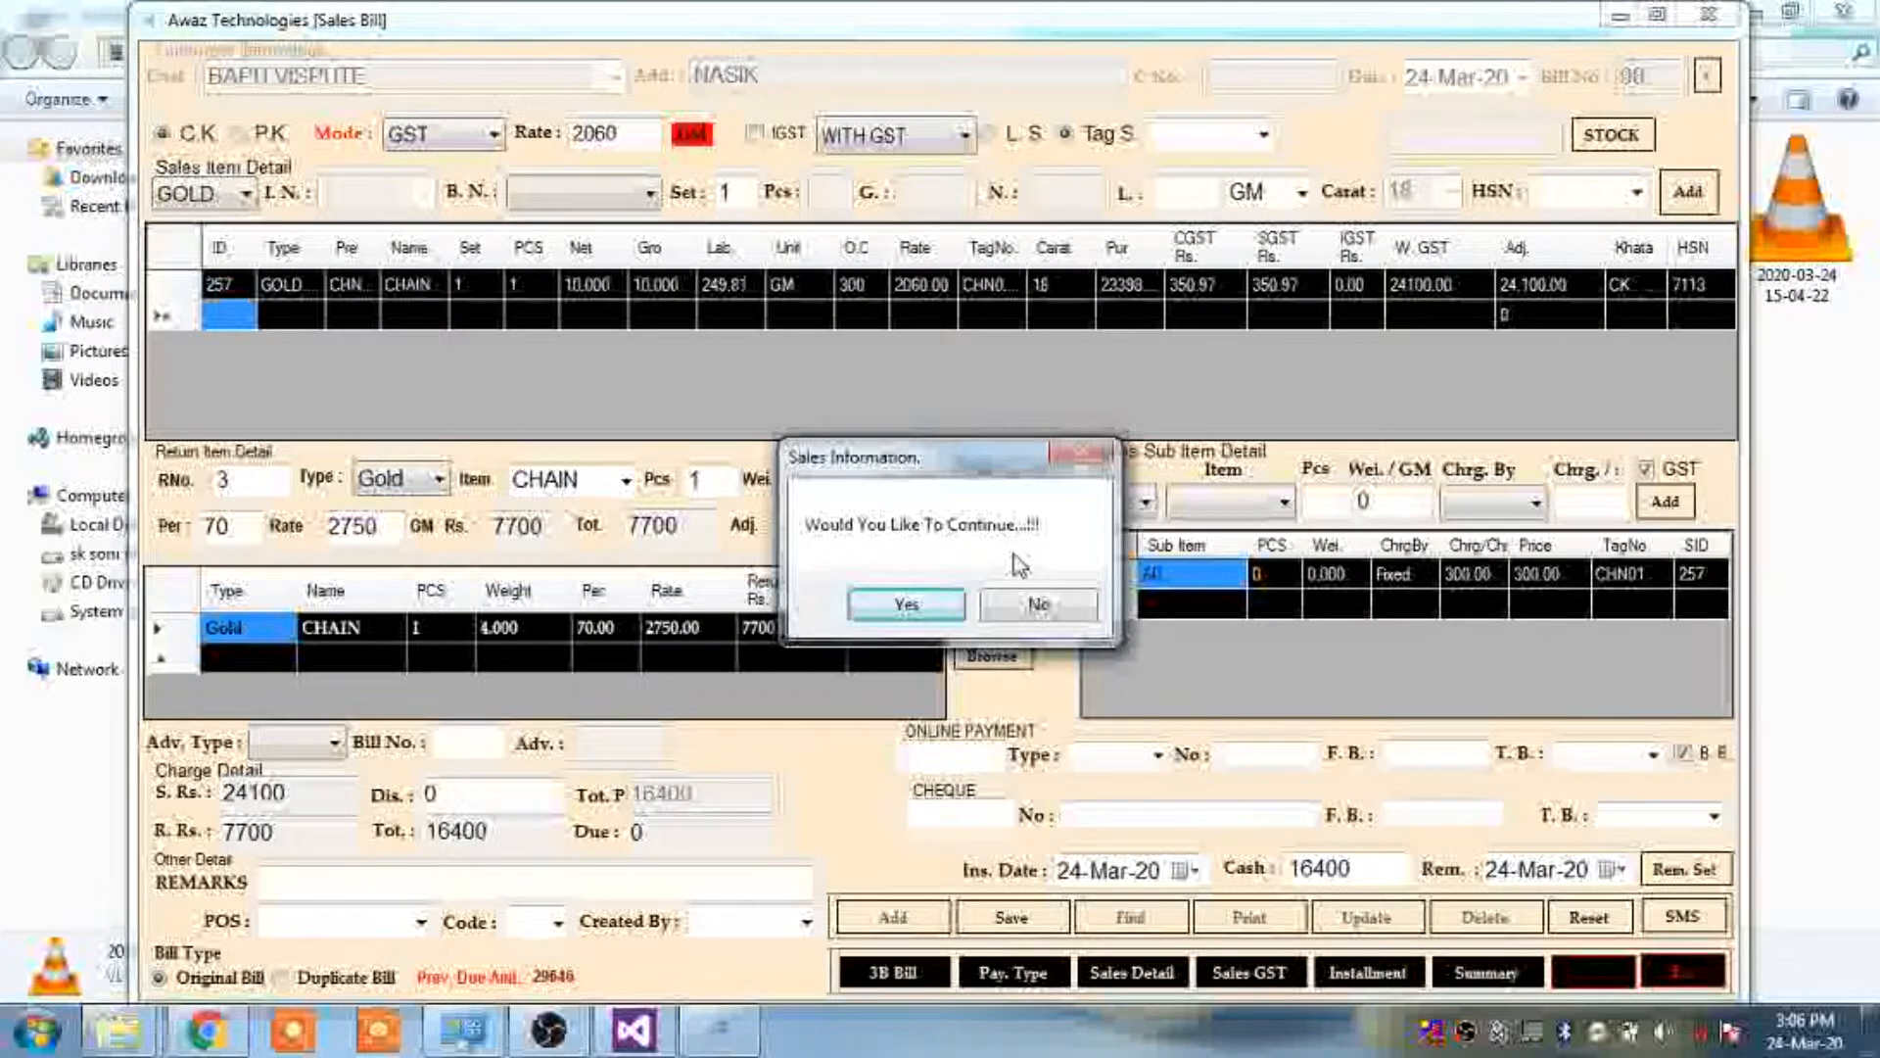
Keep the 7700 return entry and display the advance type options
{"action": "key", "text": "Return"}
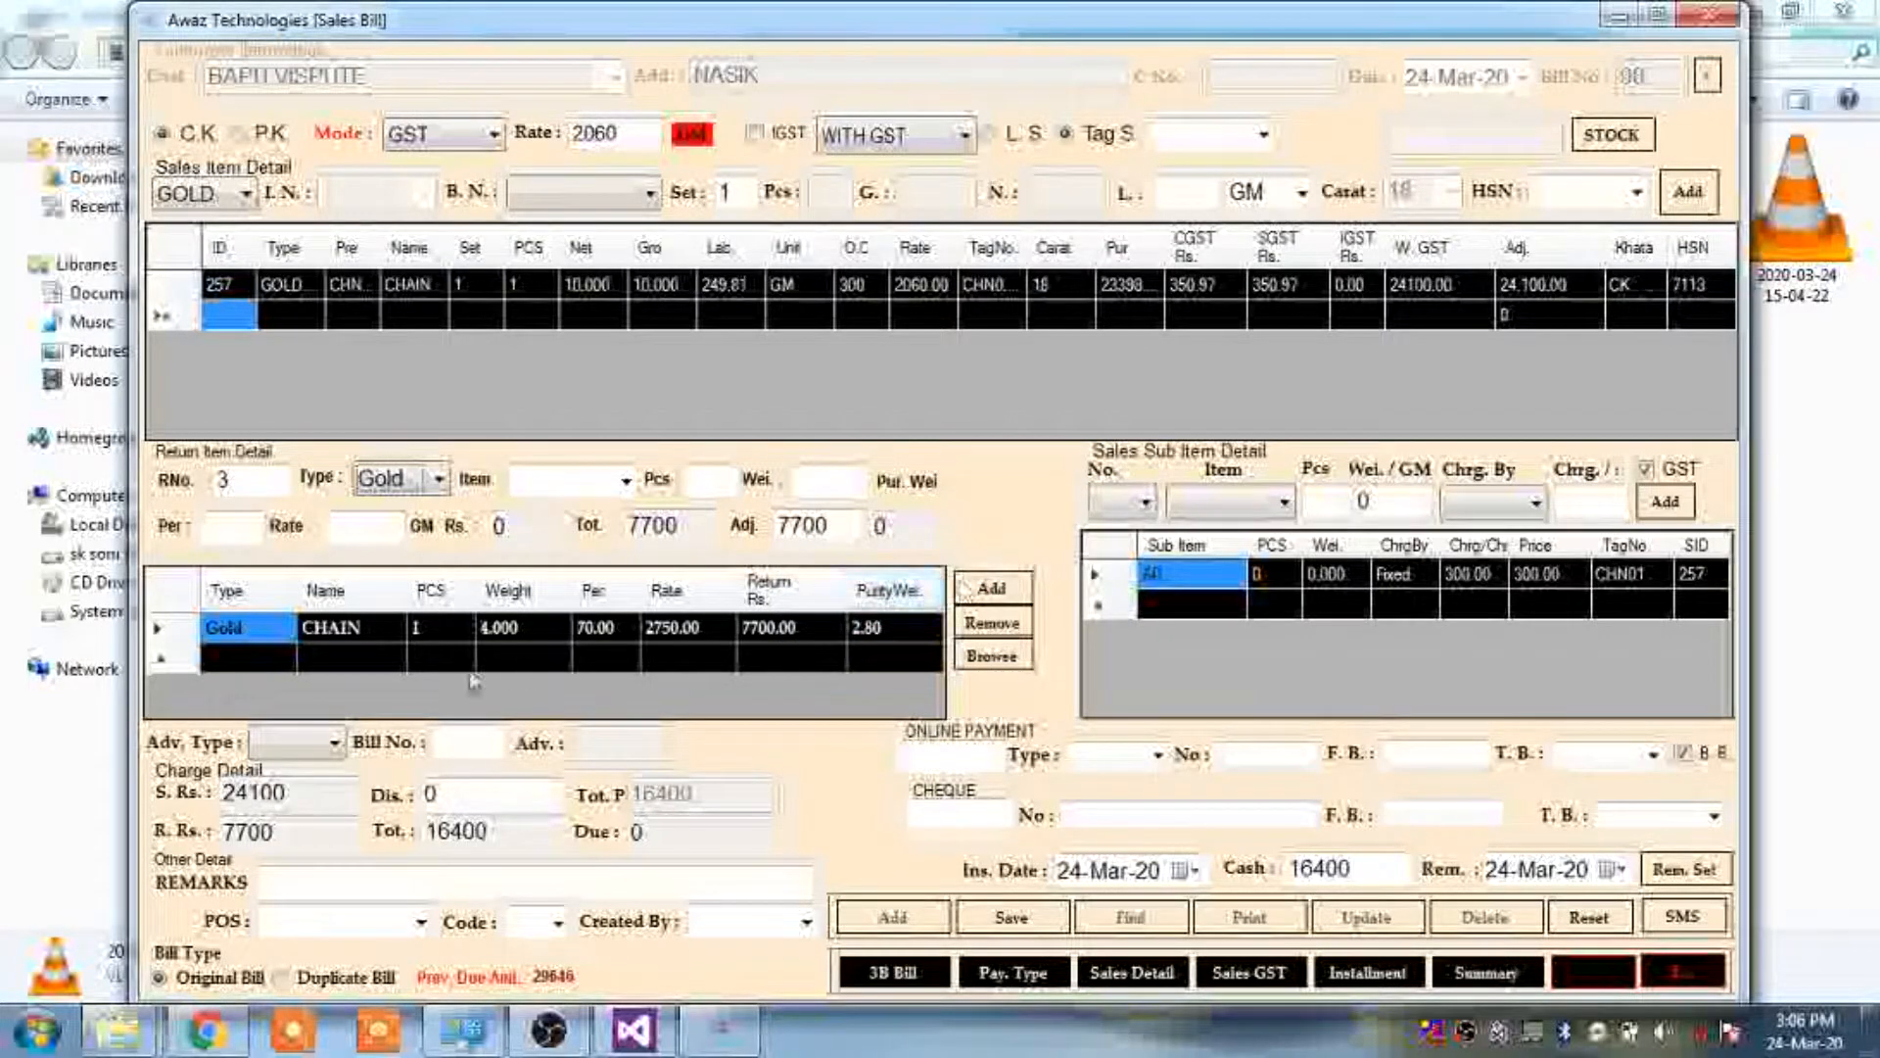
{"action": "left_click", "coordinate": [315, 756]}
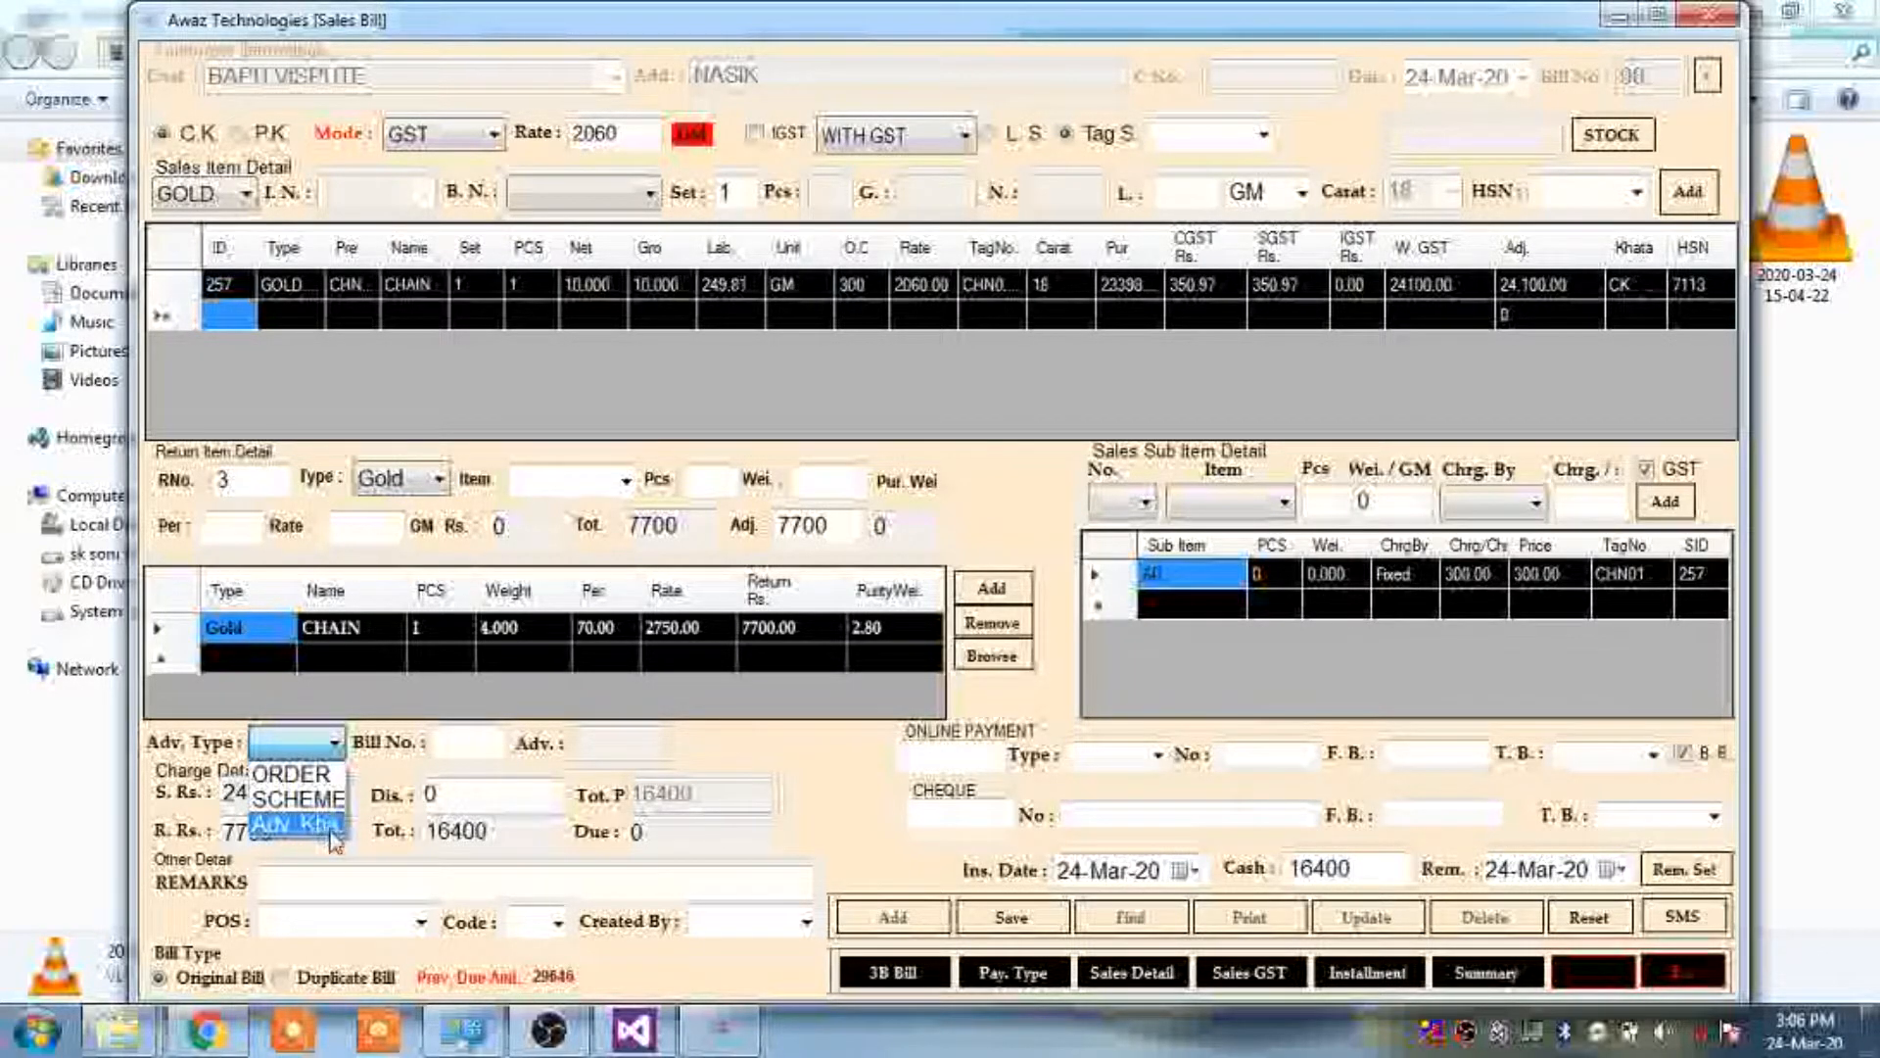
{"action": "left_click", "coordinate": [395, 752]}
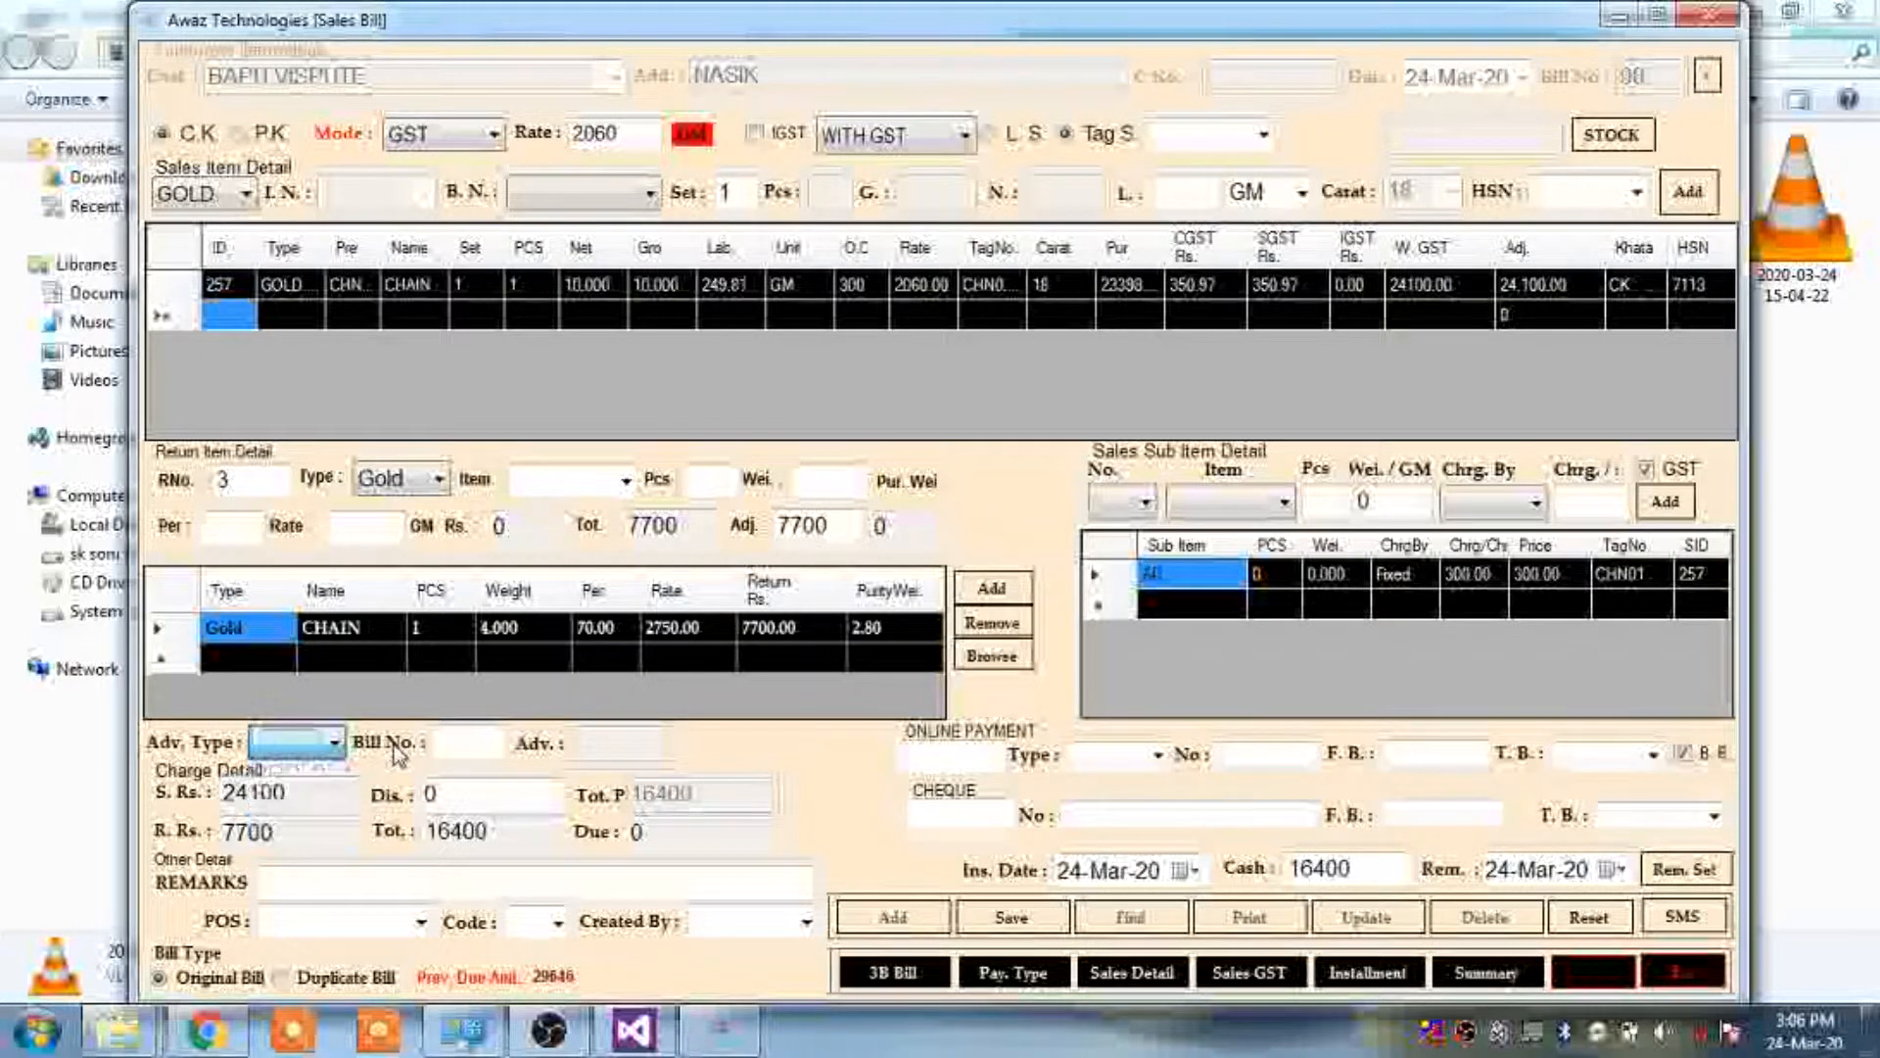
{"action": "double_click", "coordinate": [324, 798]}
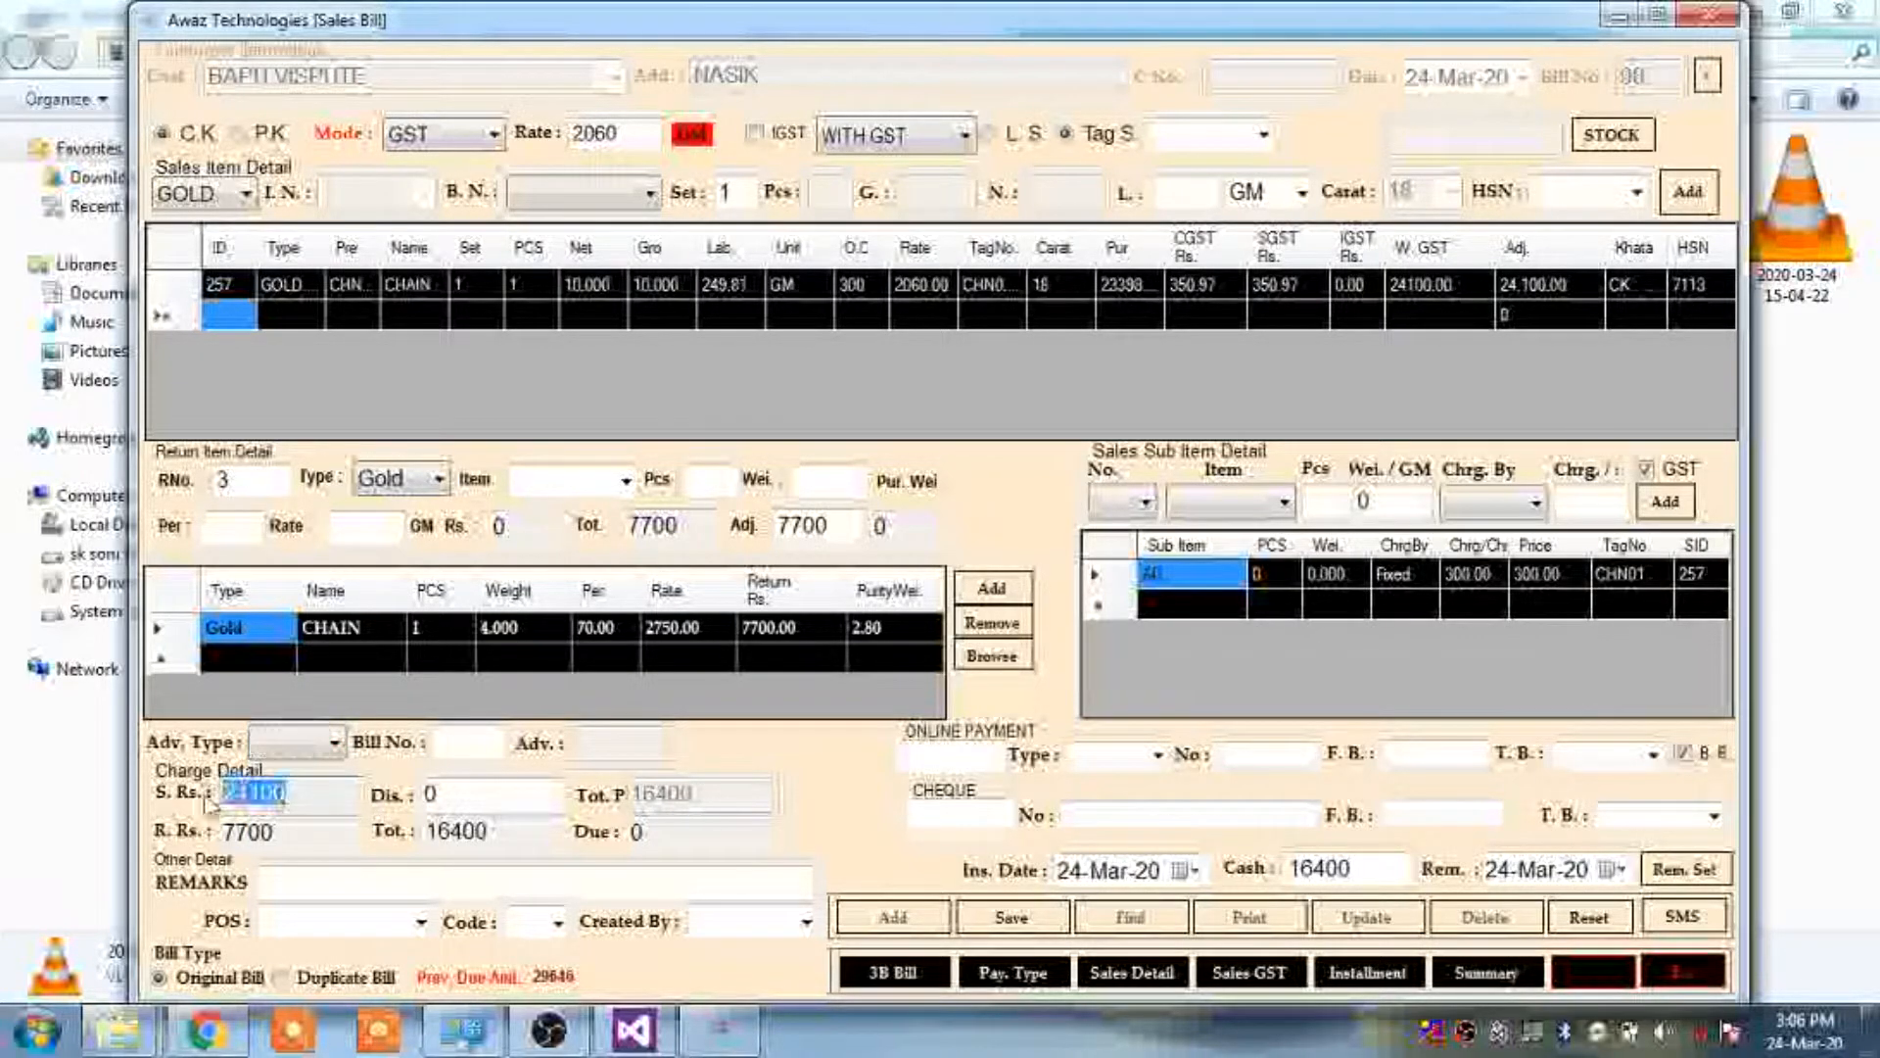
{"action": "double_click", "coordinate": [329, 832]}
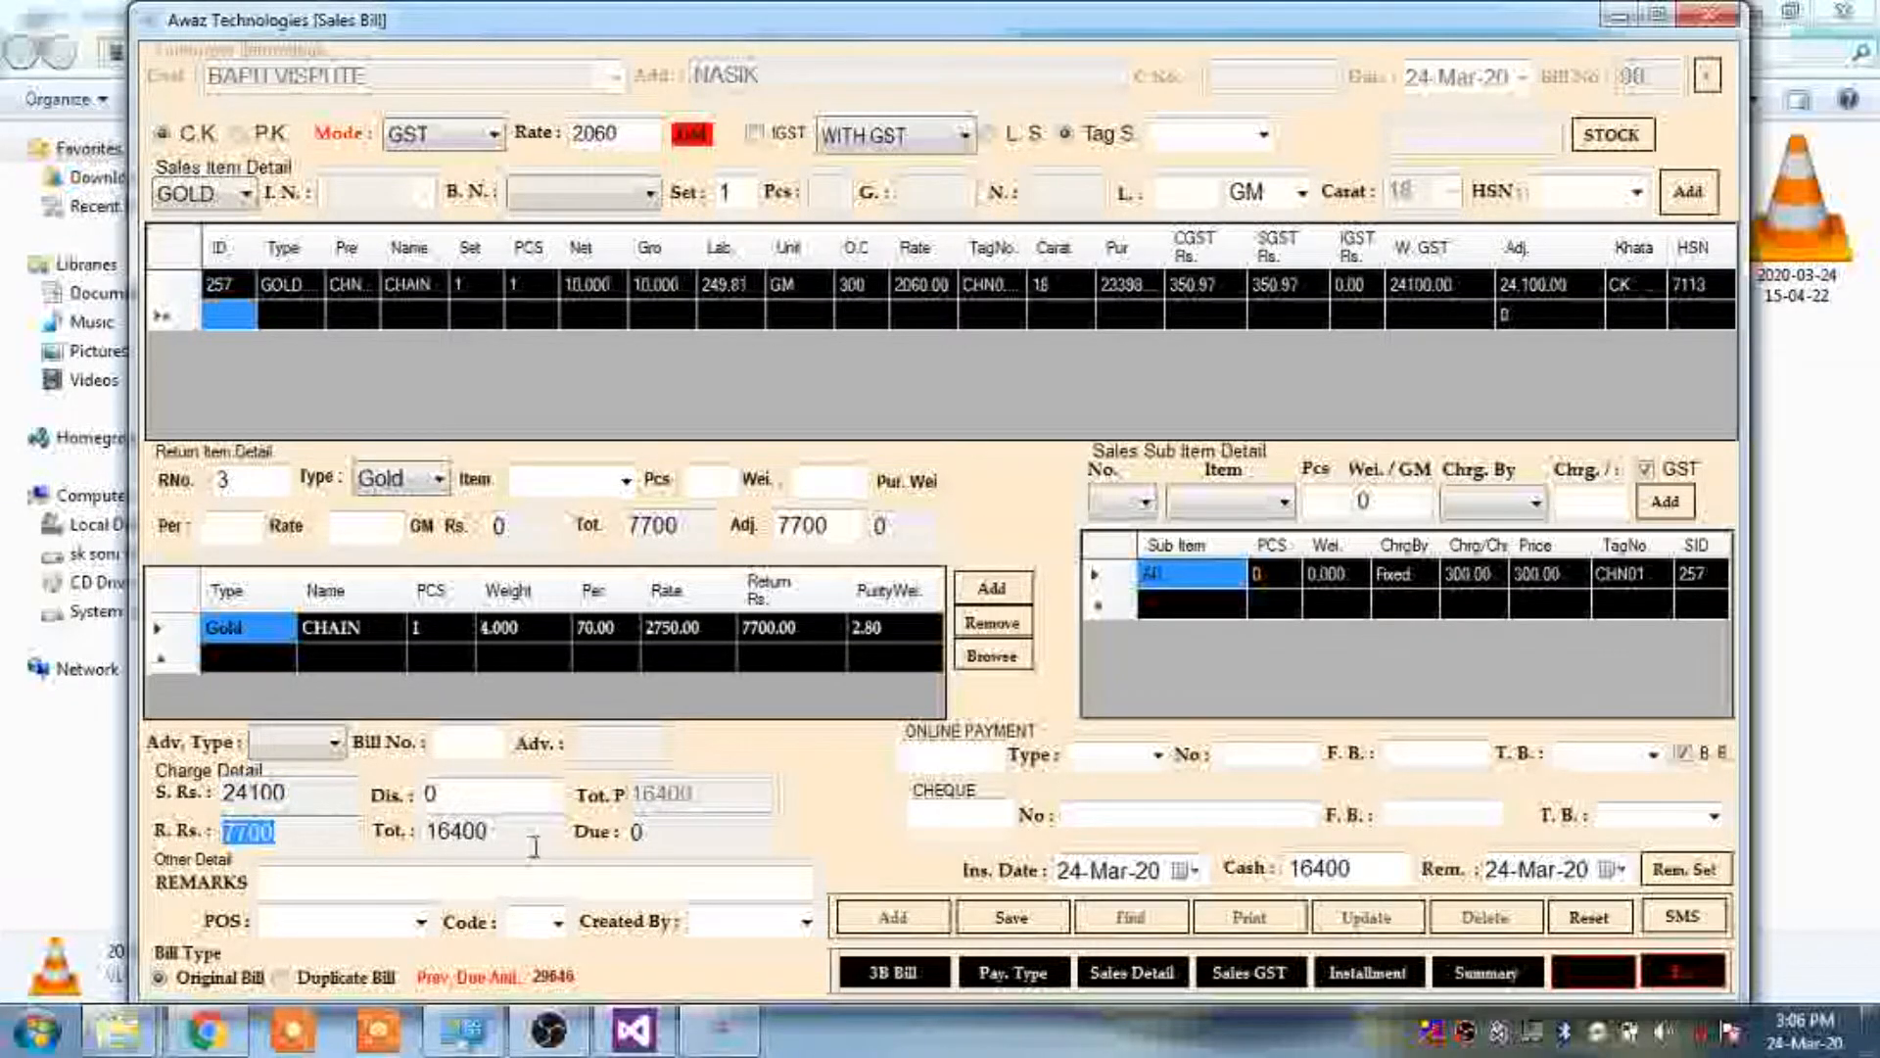
{"action": "left_click_drag", "start_coordinate": [519, 842], "coordinate": [409, 845]}
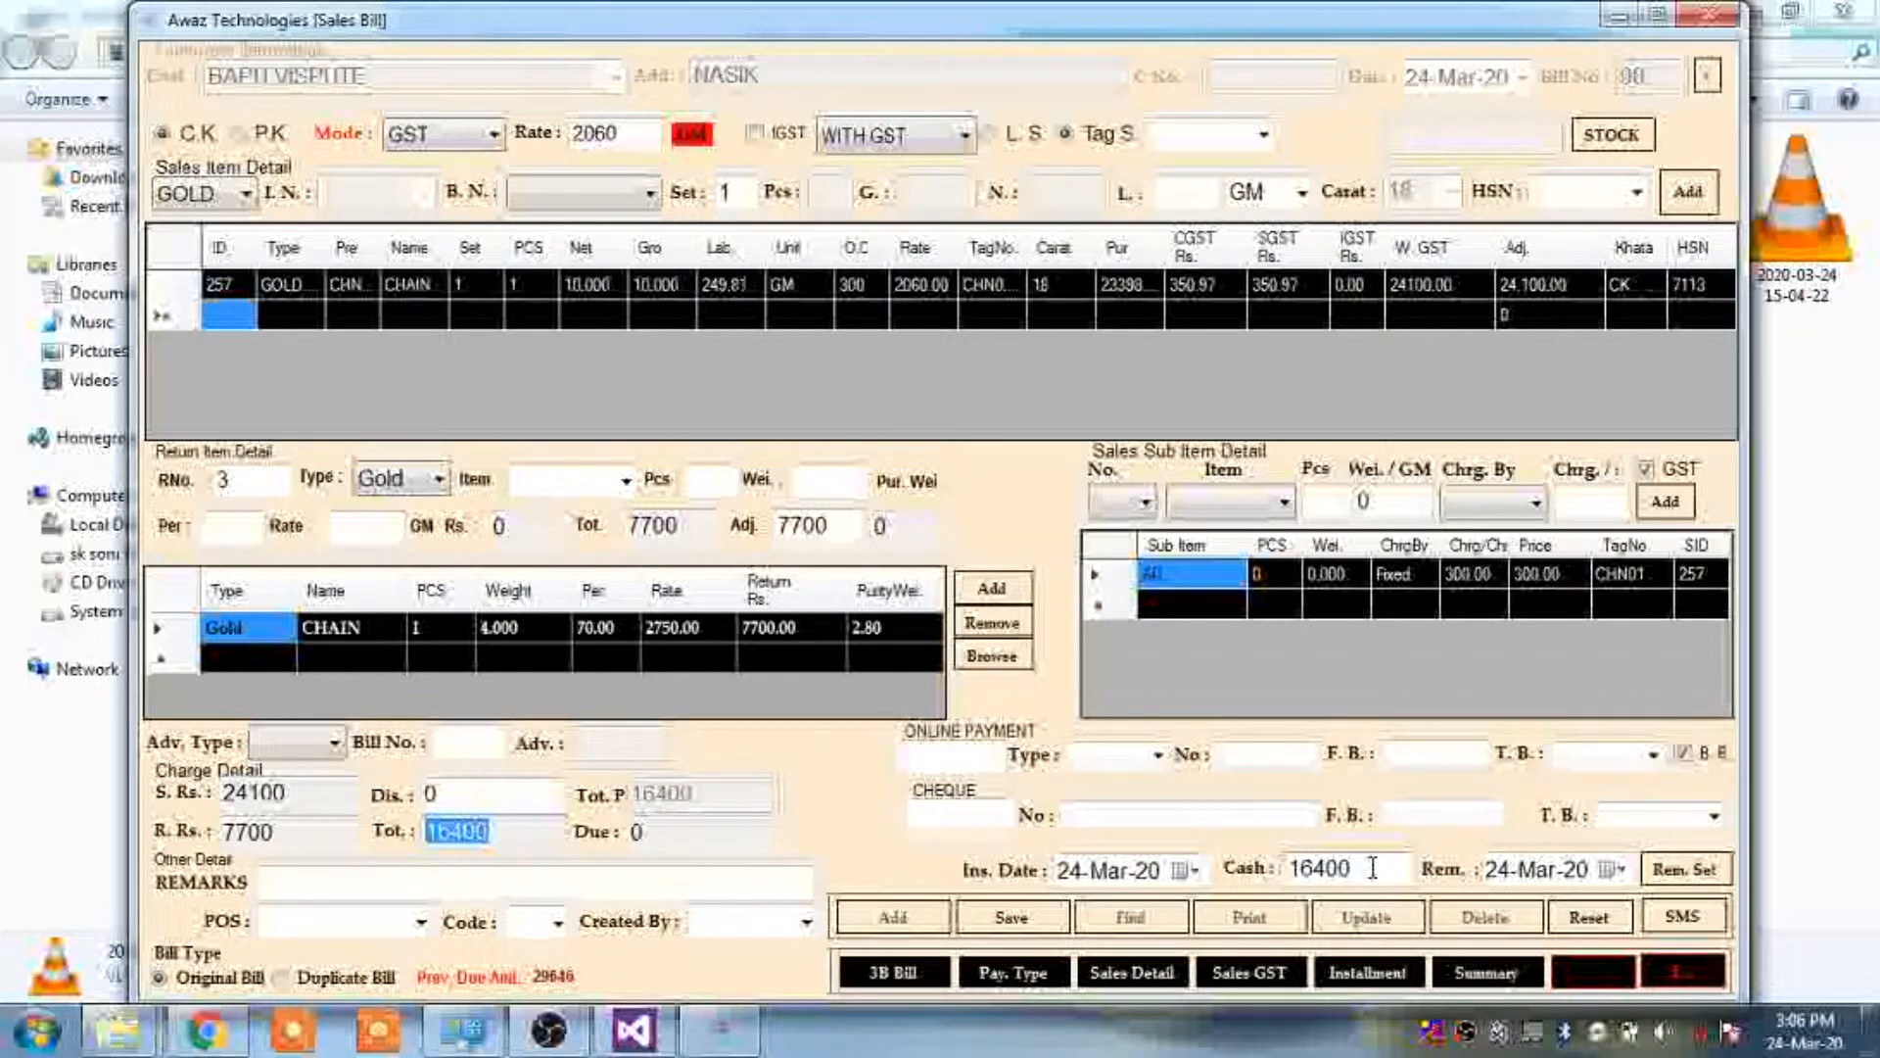
{"action": "left_click", "coordinate": [960, 760]}
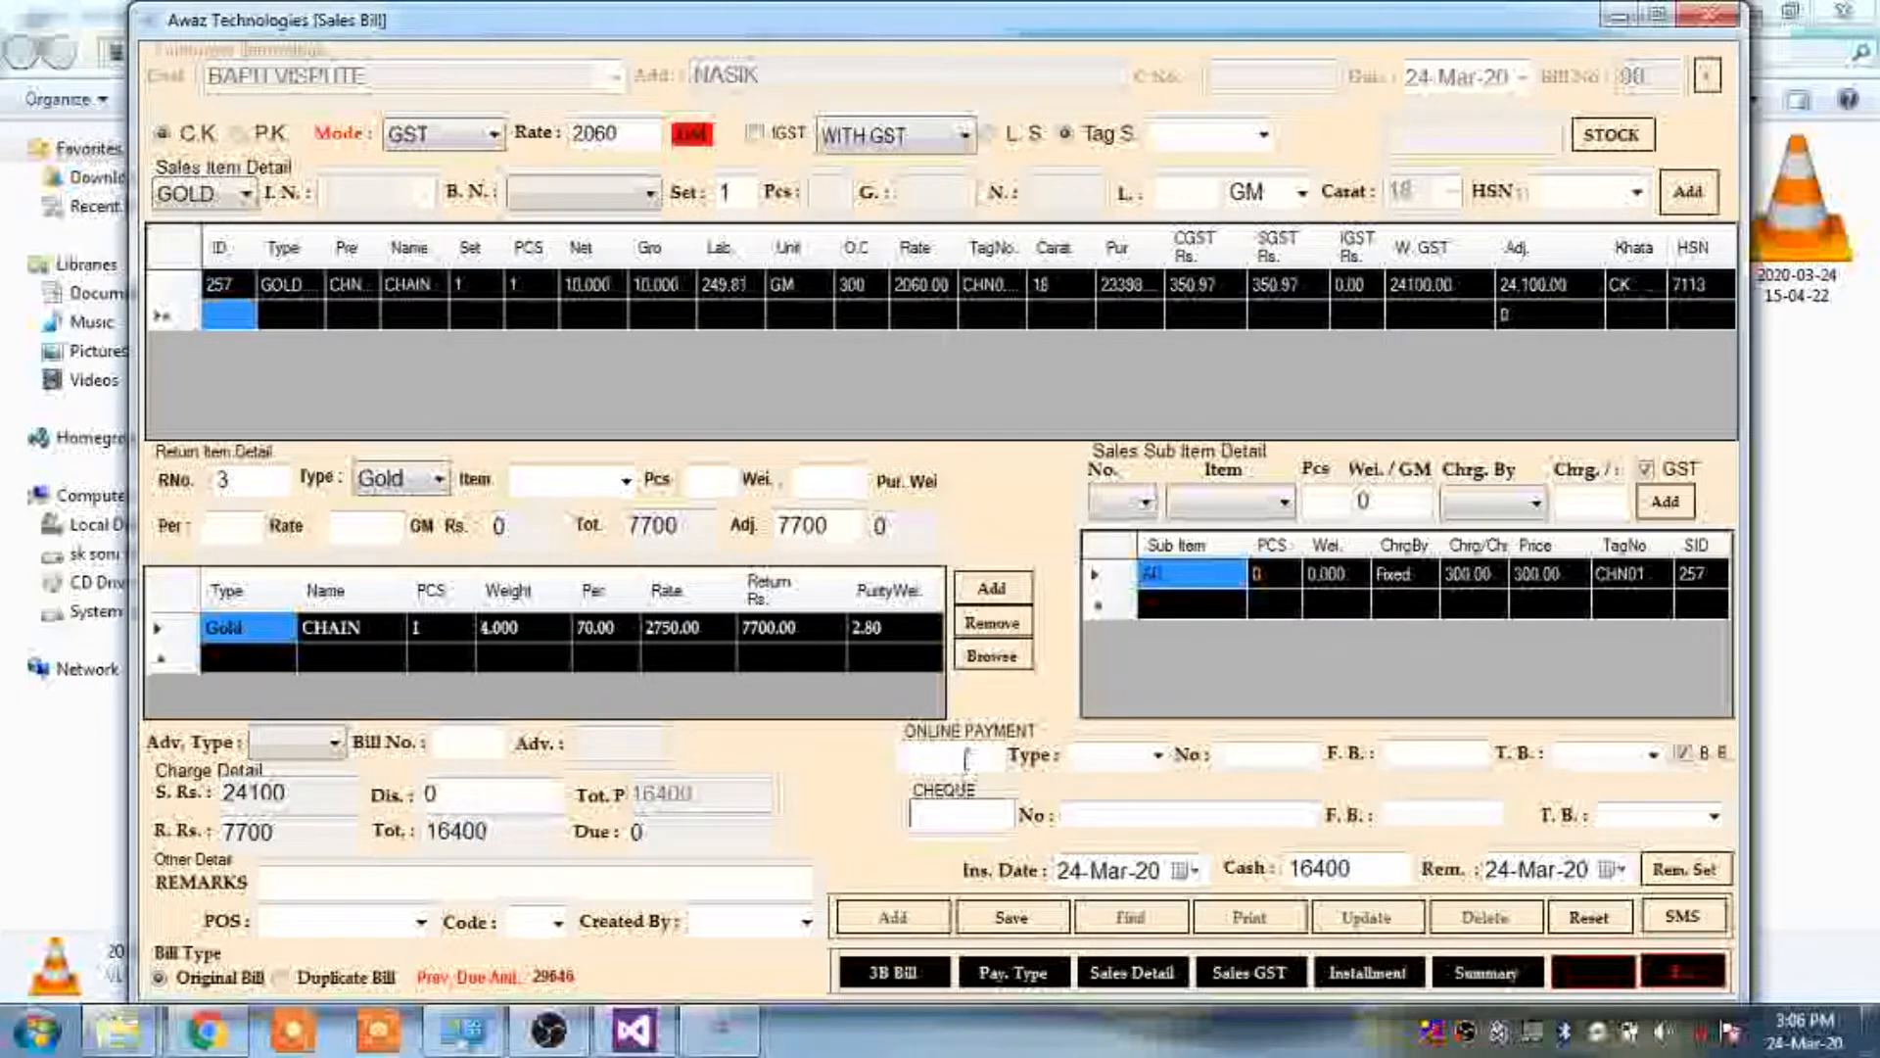
{"action": "left_click", "coordinate": [1157, 756]}
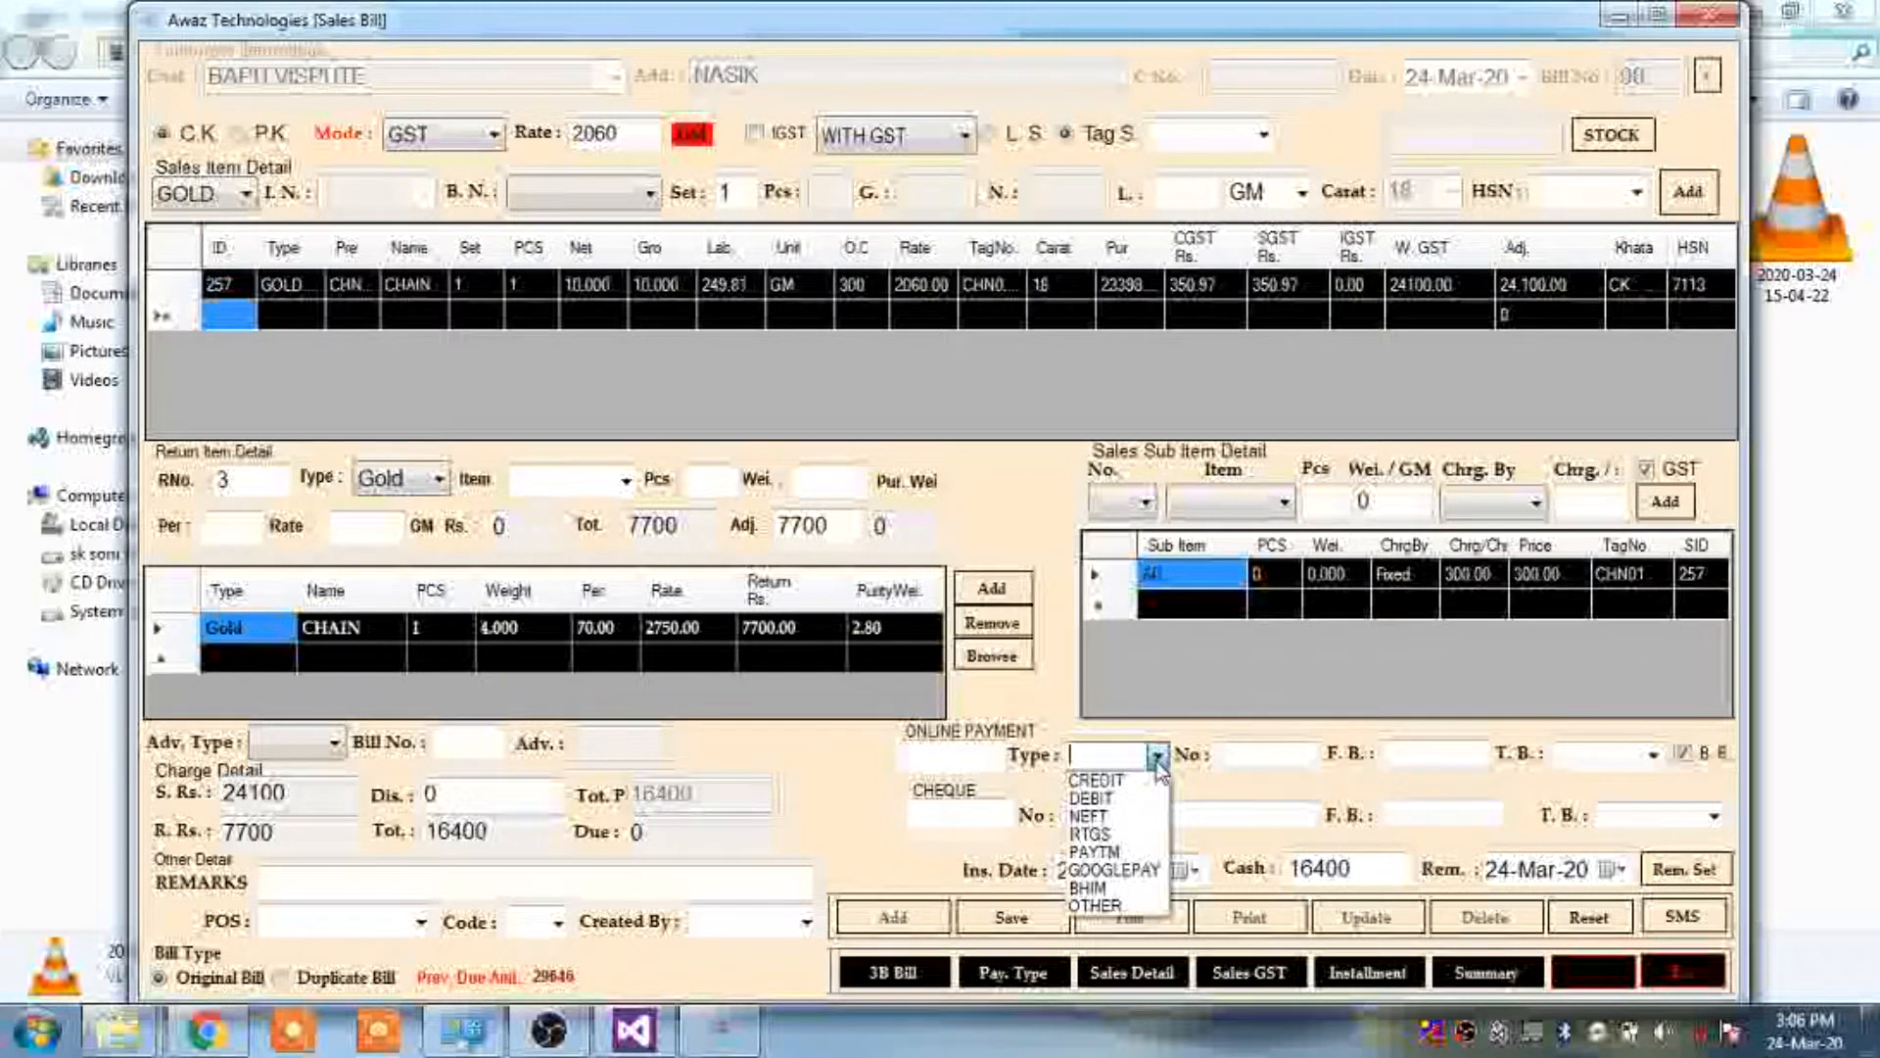
{"action": "left_click", "coordinate": [1158, 761]}
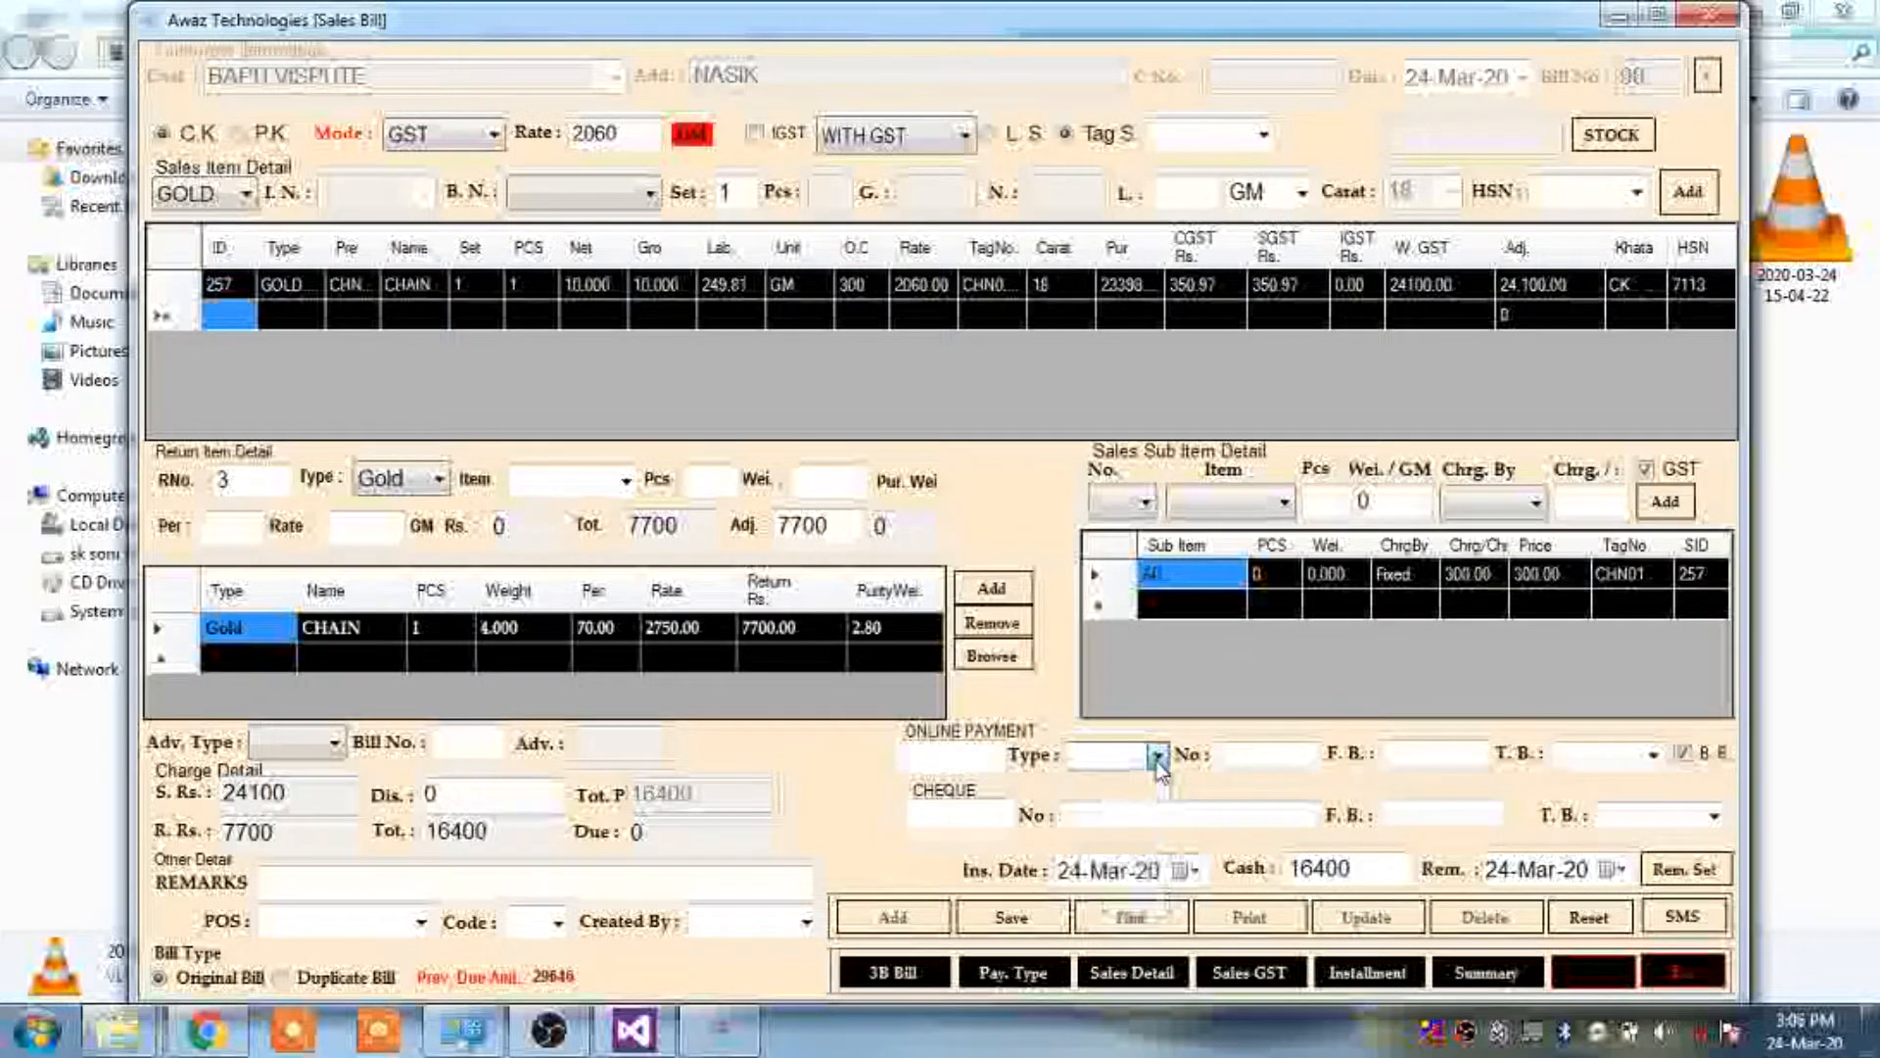
Replace the cash amount 16400 with 5000, leaving 11400 due
{"action": "double_click", "coordinate": [1368, 874]}
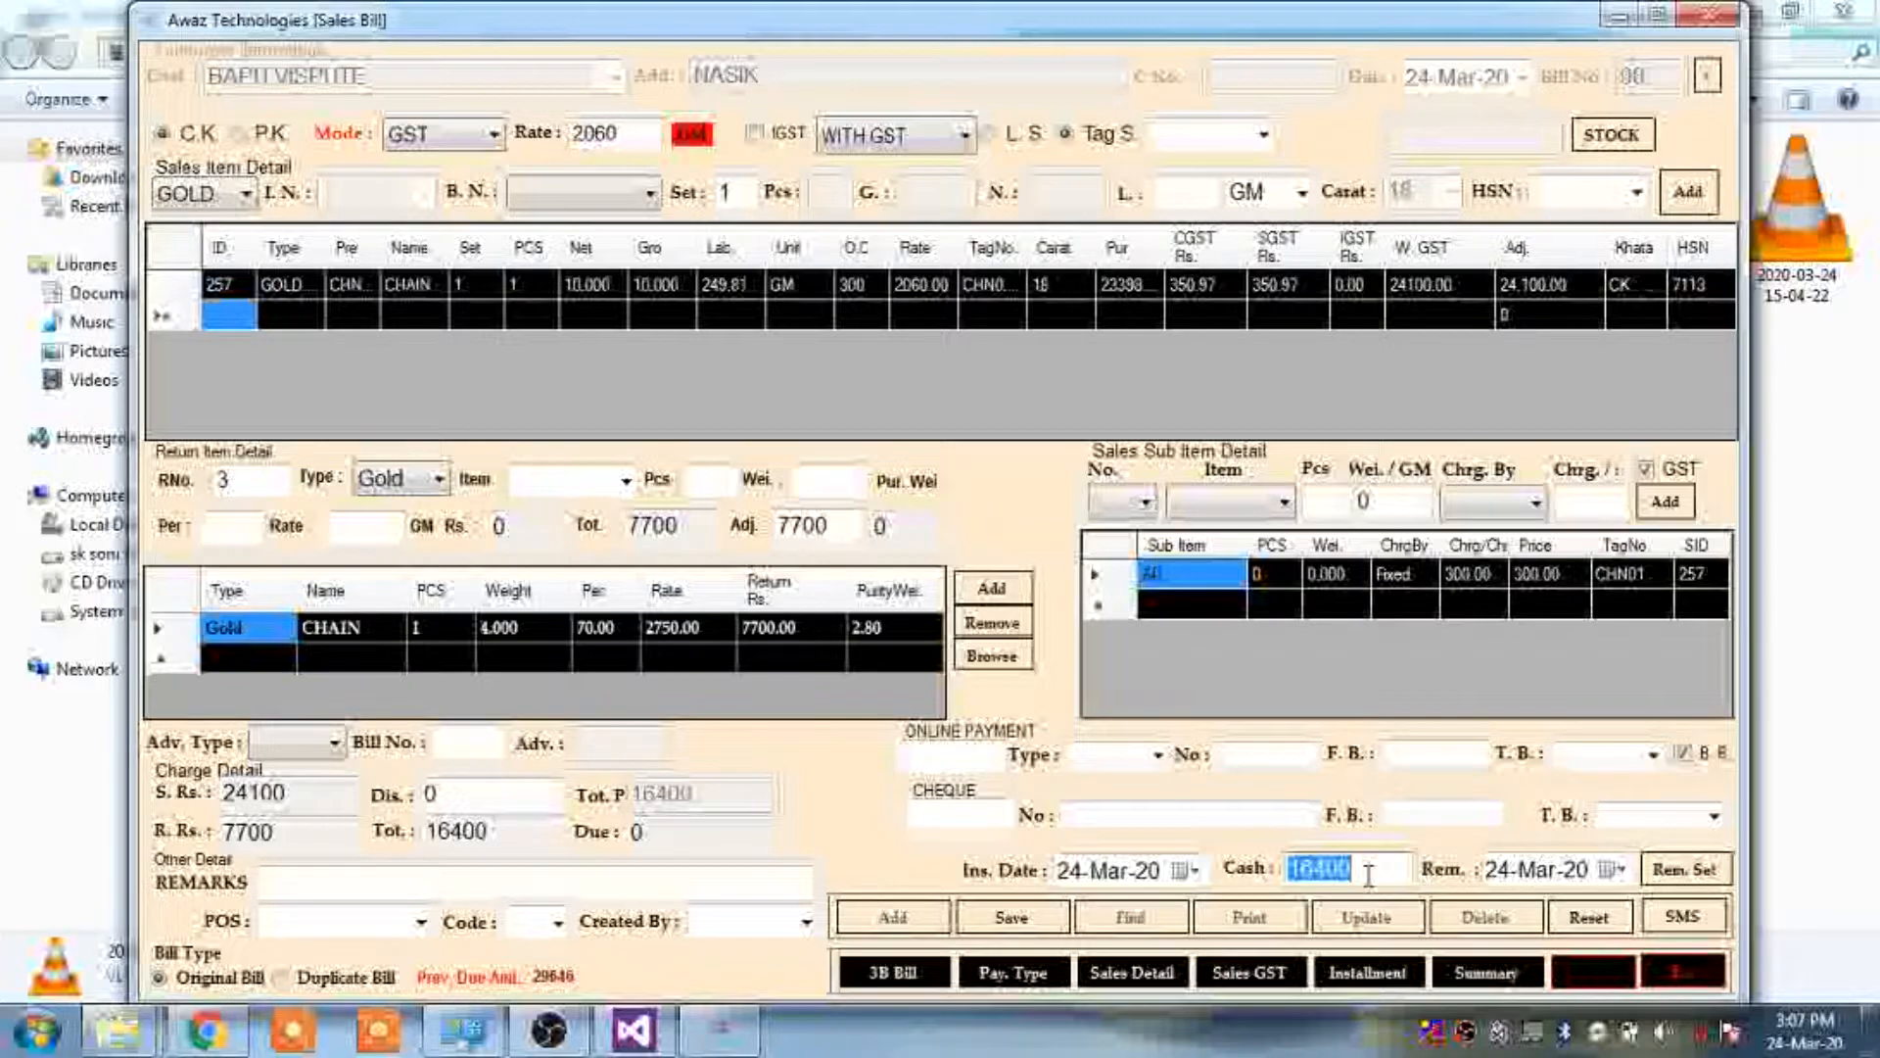
{"action": "left_click", "coordinate": [1368, 875]}
{"action": "key", "text": "shift+Left"}
{"action": "key", "text": "shift+Left"}
{"action": "key", "text": "shift+Left"}
{"action": "key", "text": "shift+Left"}
{"action": "type", "text": "5000"}
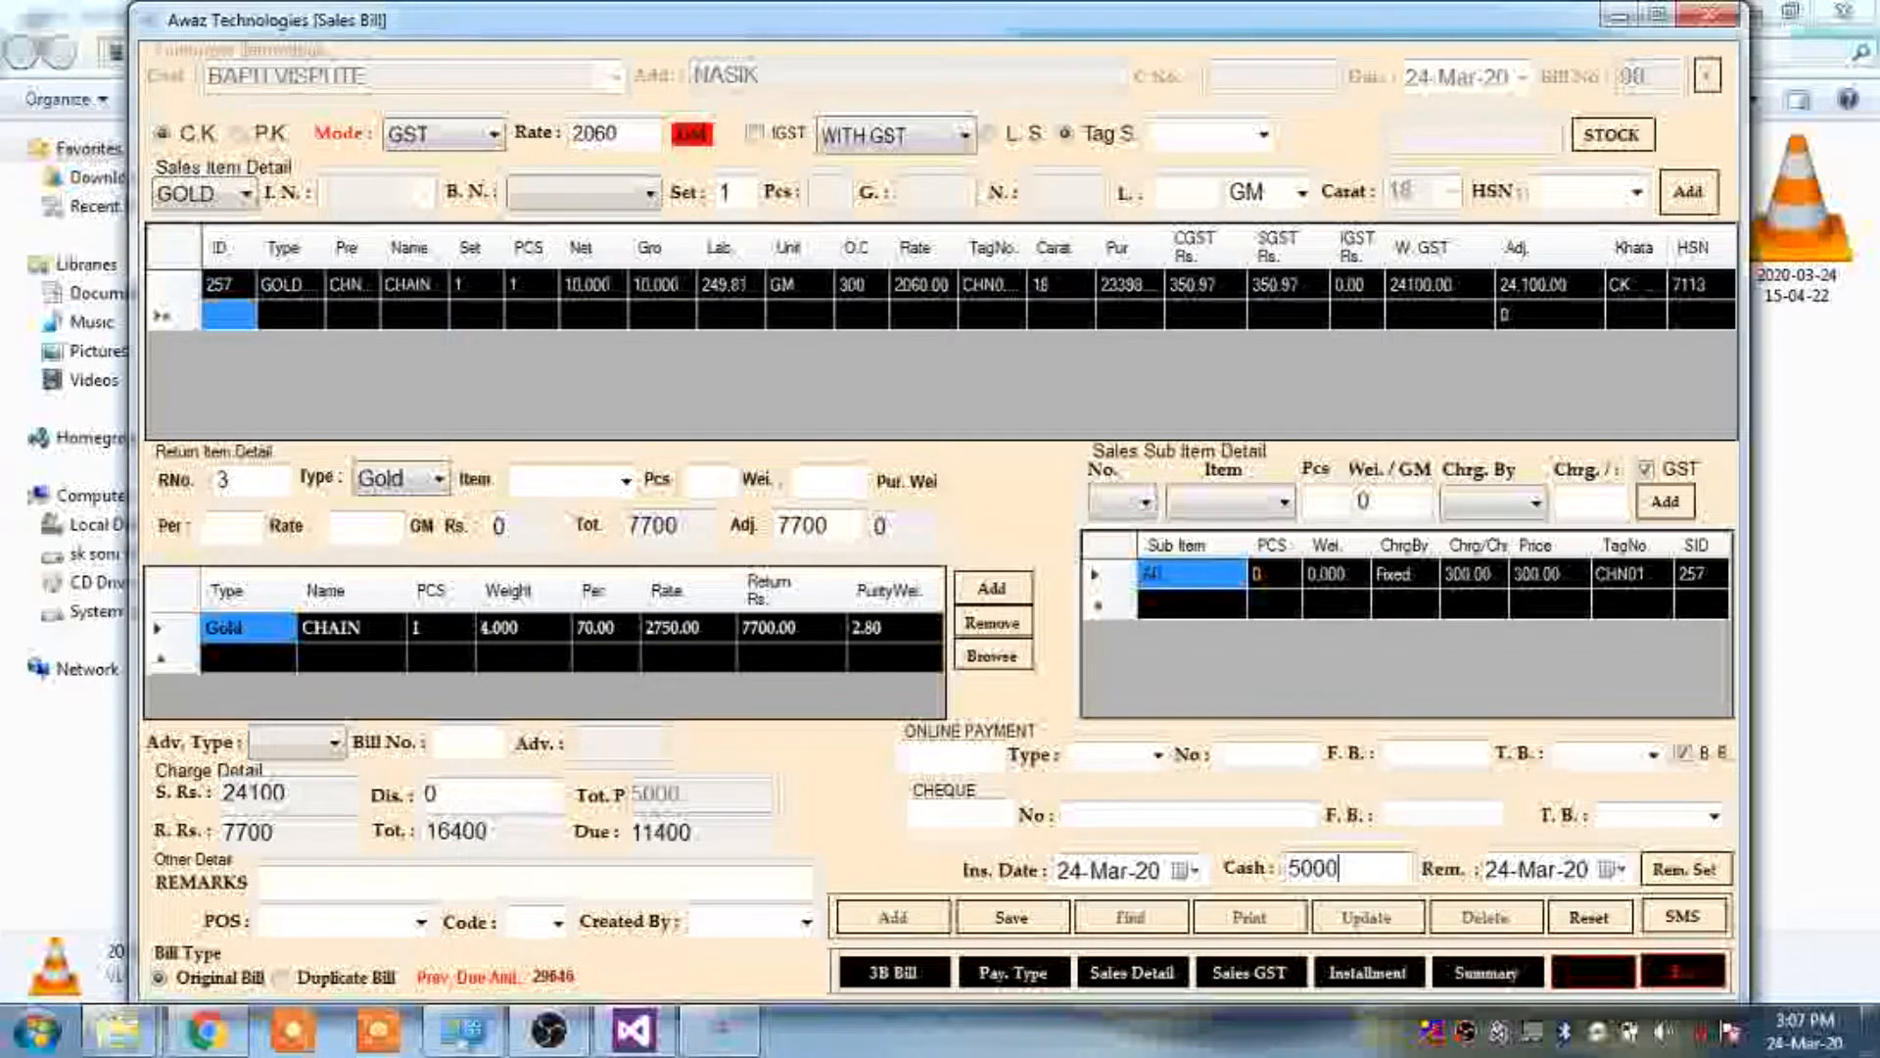
{"action": "left_click_drag", "start_coordinate": [730, 831], "coordinate": [588, 842]}
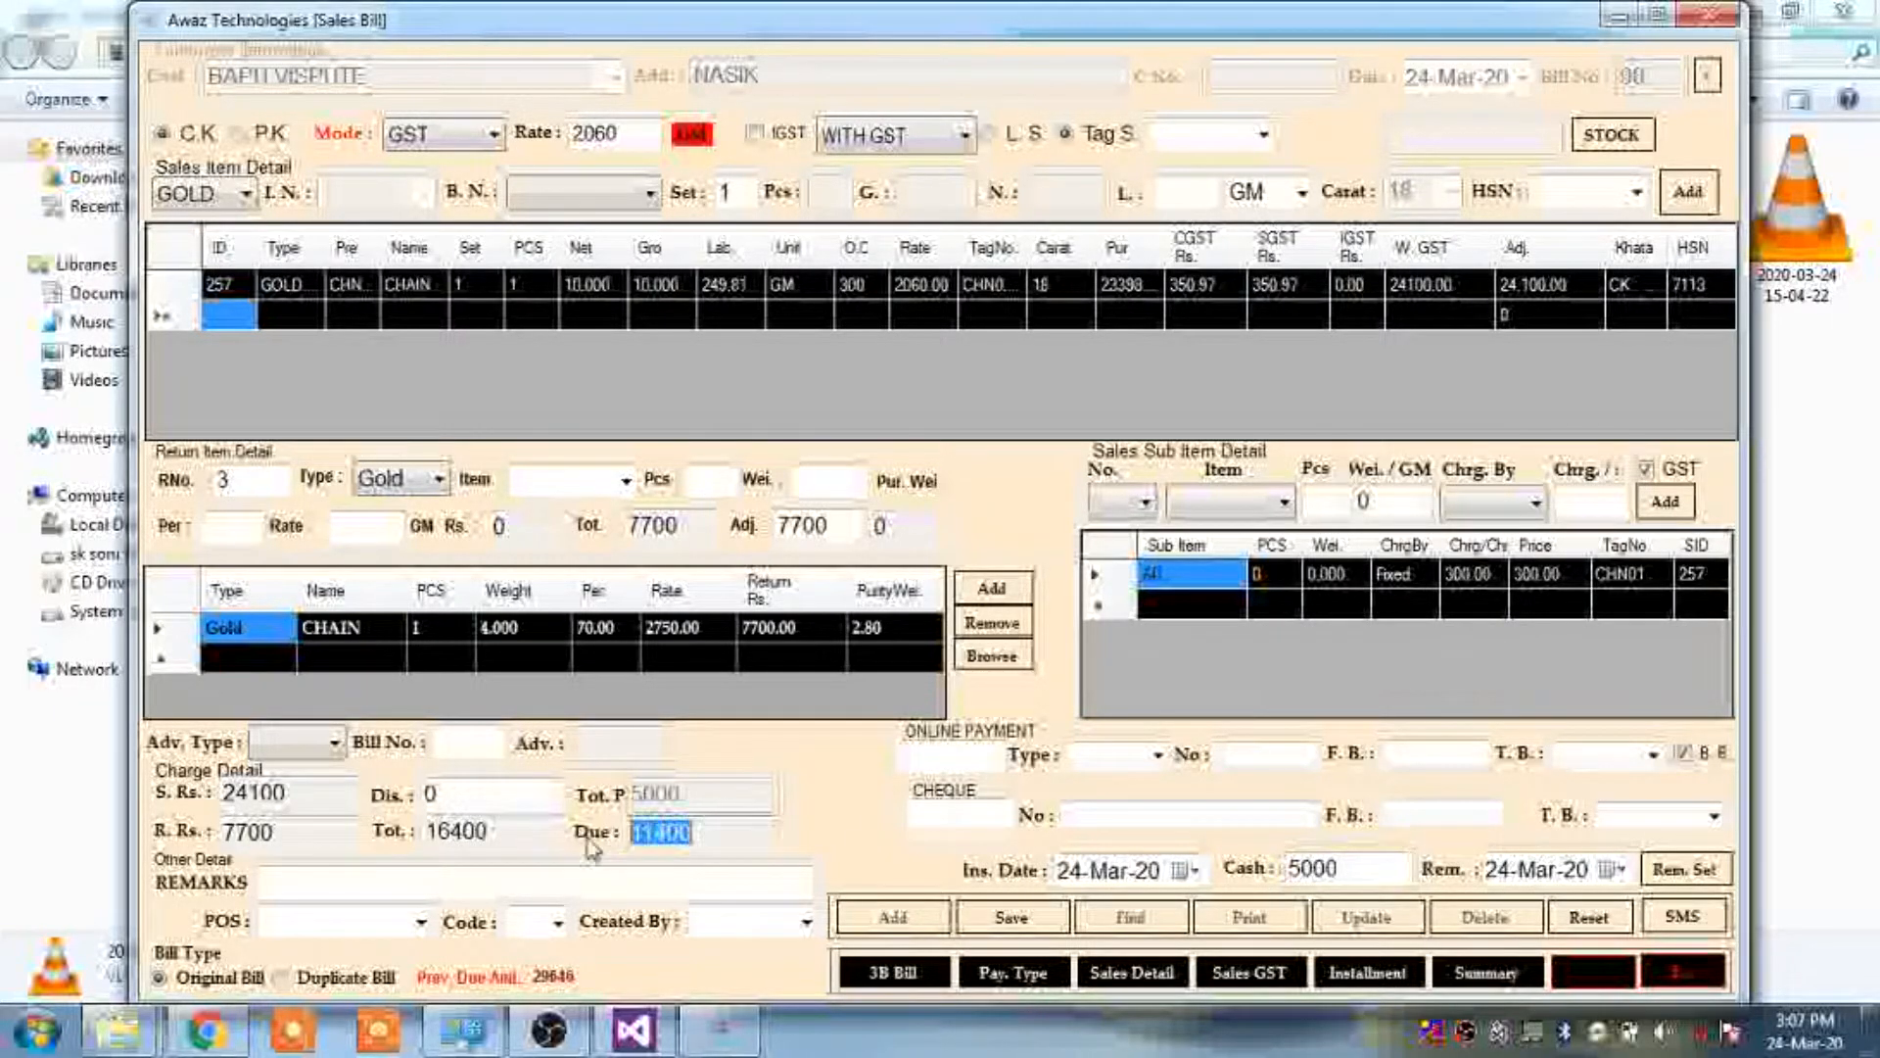
{"action": "left_click", "coordinate": [571, 885]}
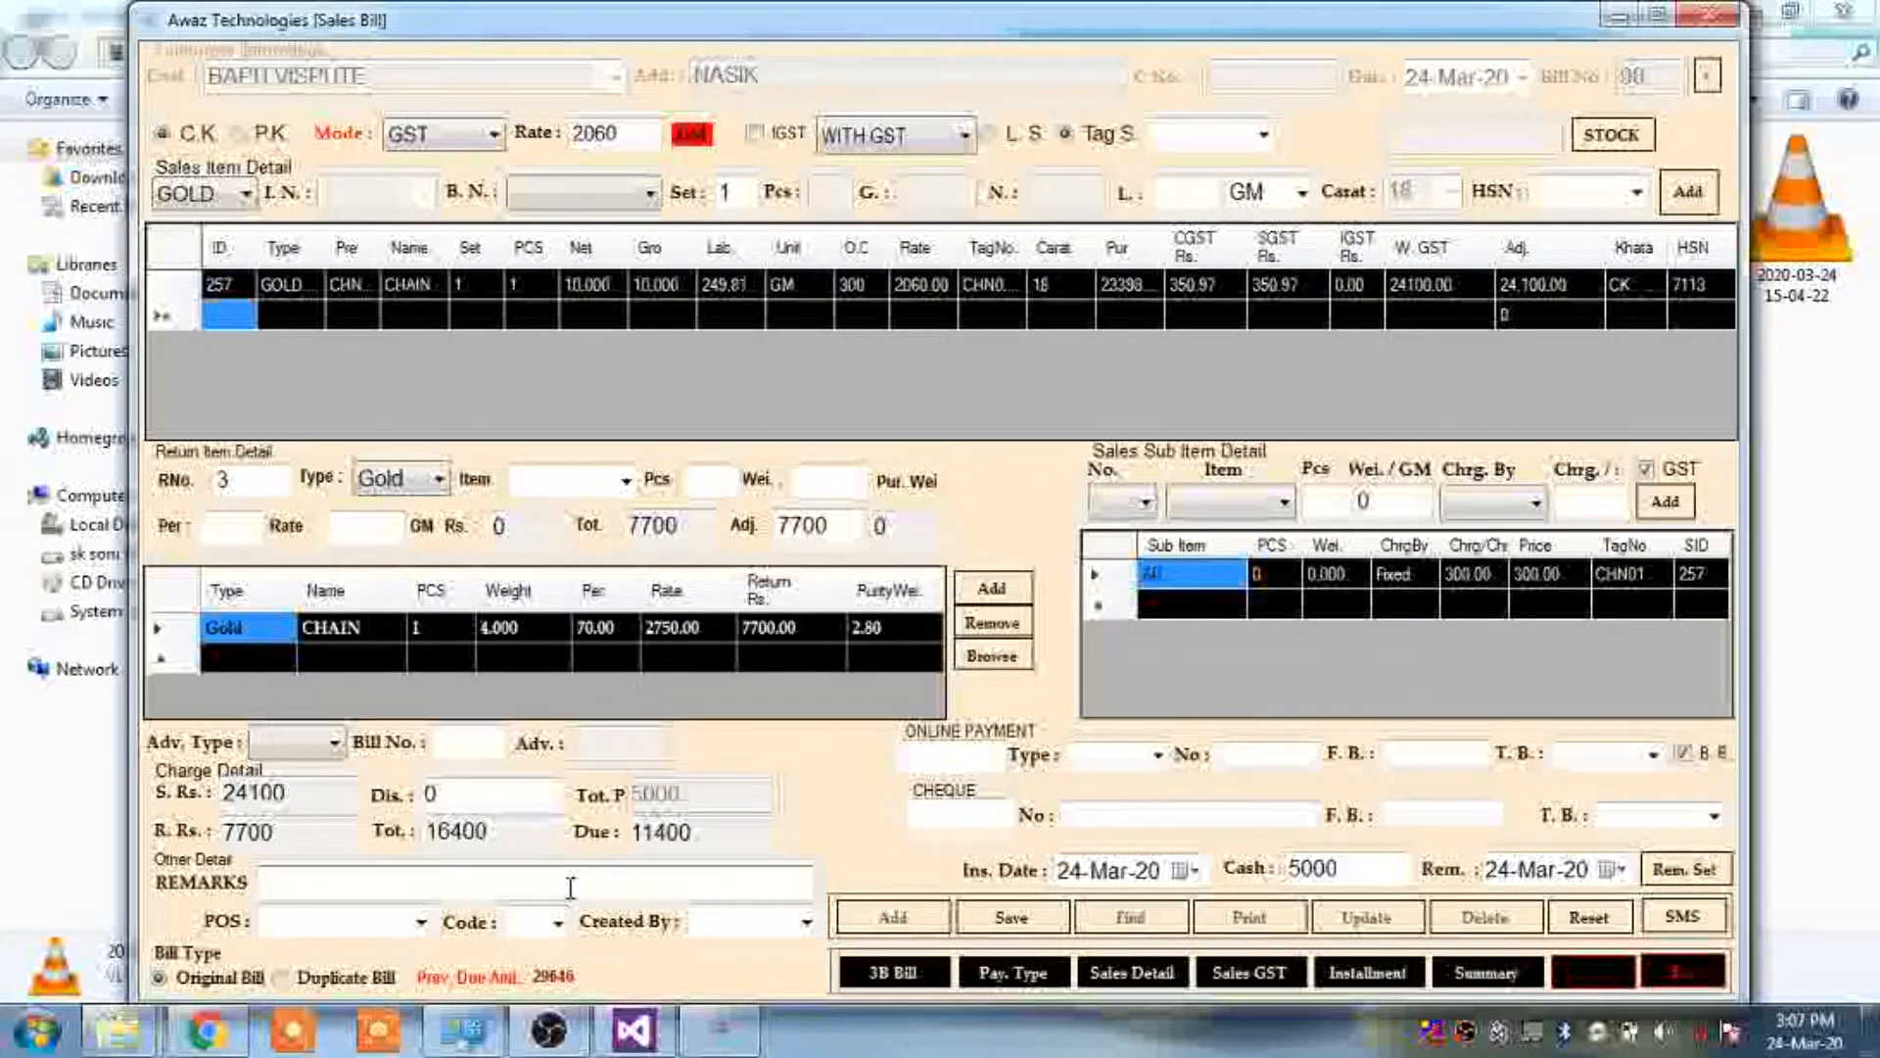
Set place of supply to gujarat with code 25 and choose the staff member as bill creator
{"action": "left_click", "coordinate": [321, 920]}
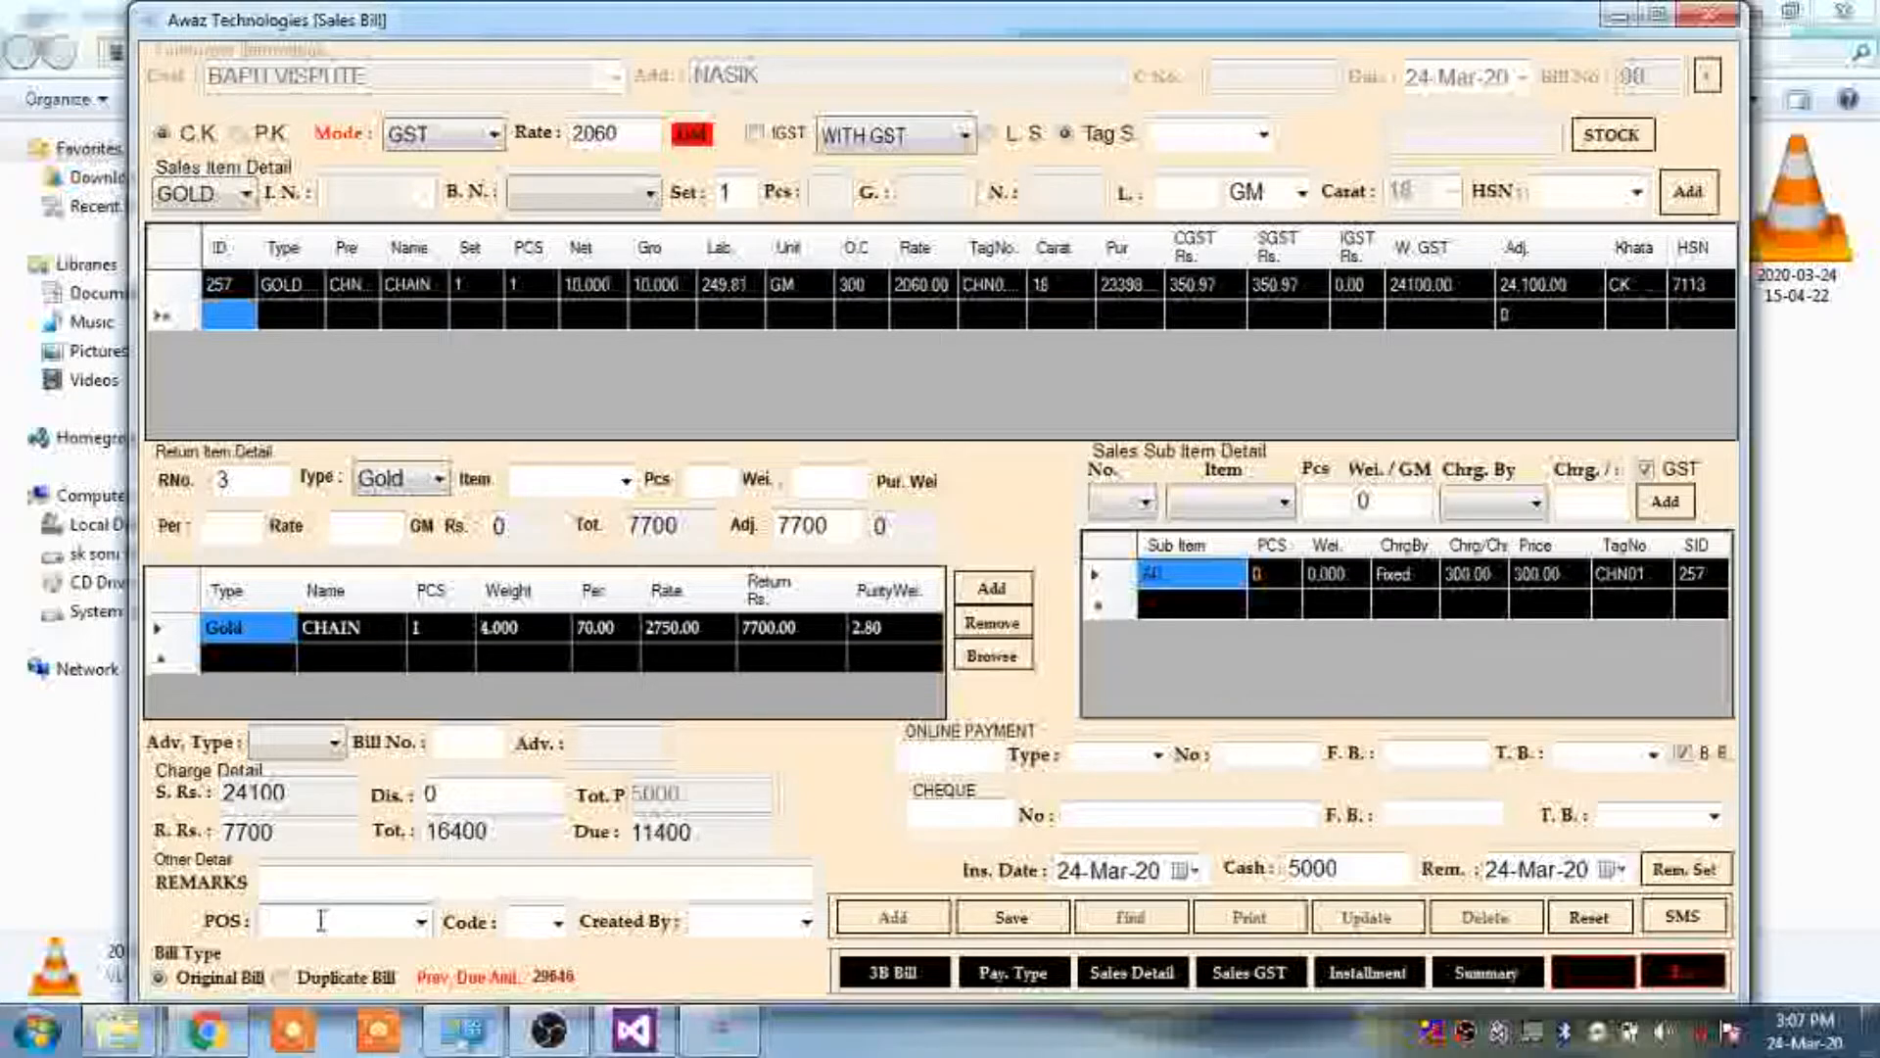
{"action": "left_click", "coordinate": [422, 924]}
{"action": "left_click", "coordinate": [378, 981]}
{"action": "left_click", "coordinate": [554, 927]}
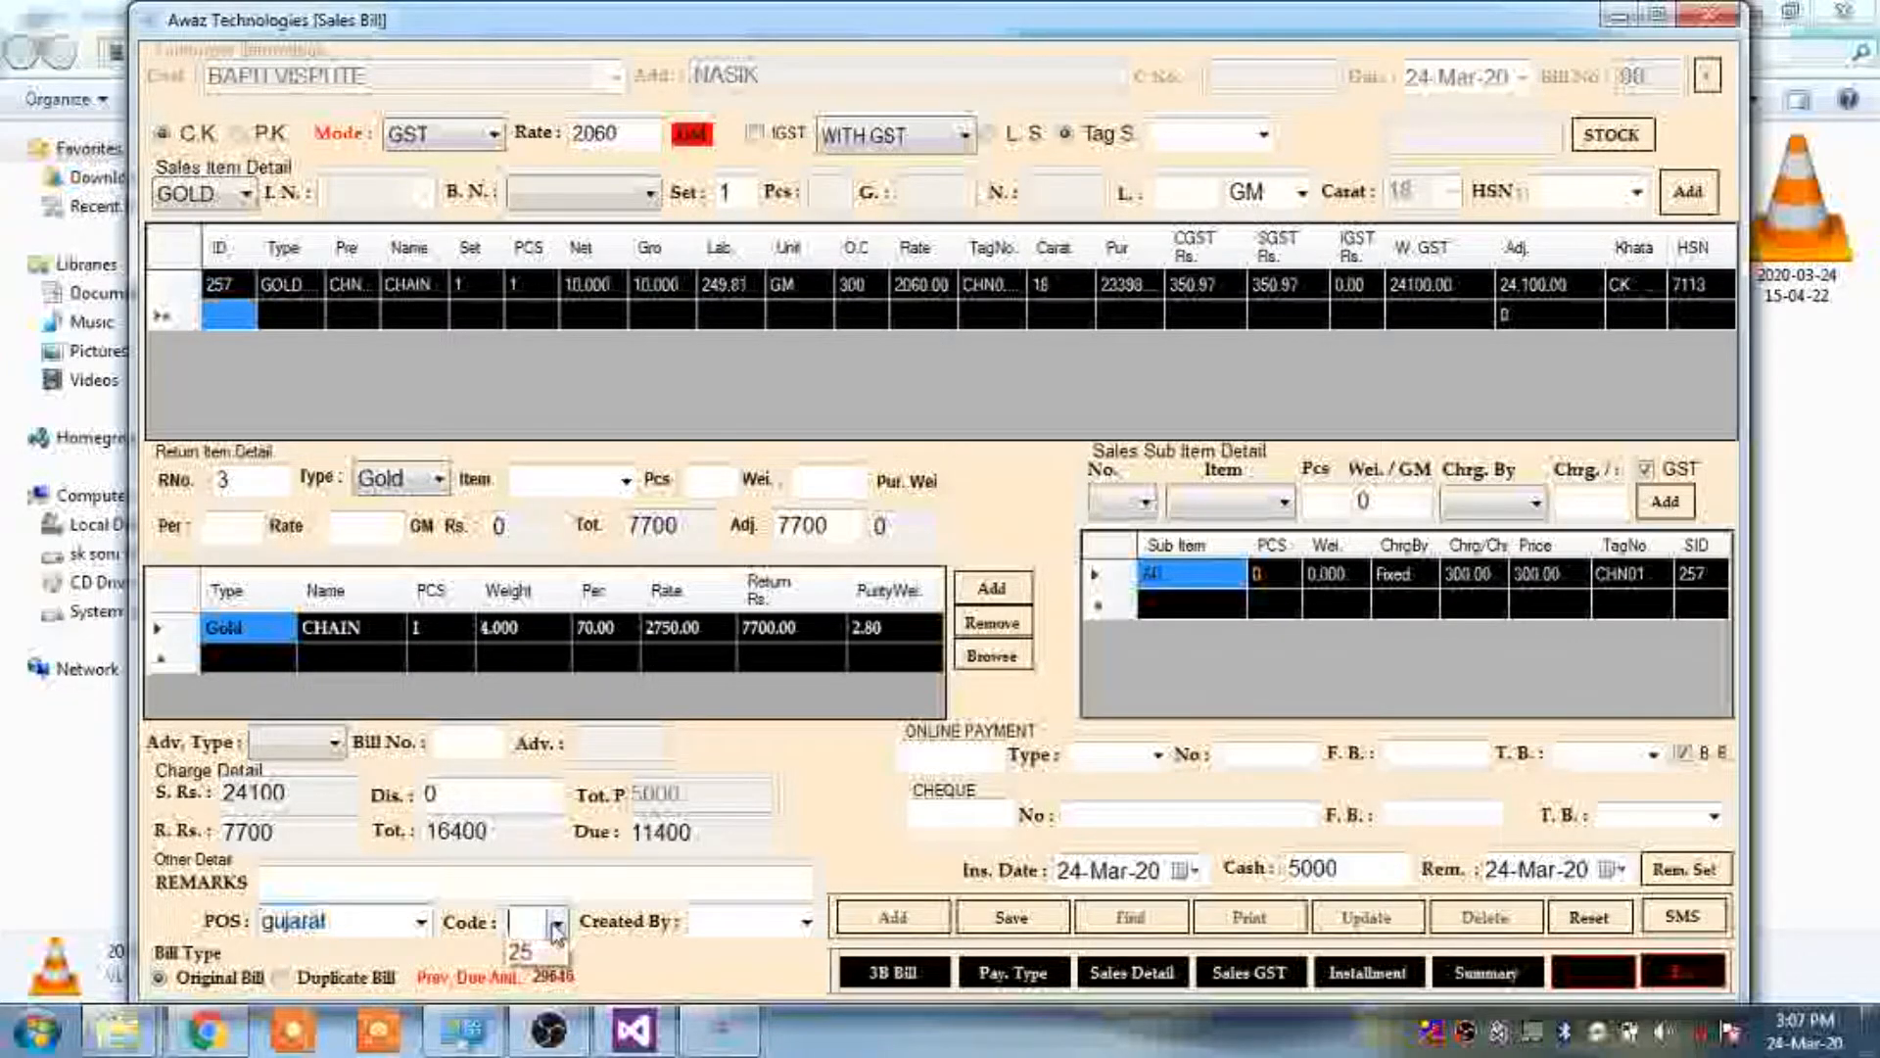
{"action": "left_click", "coordinate": [537, 977]}
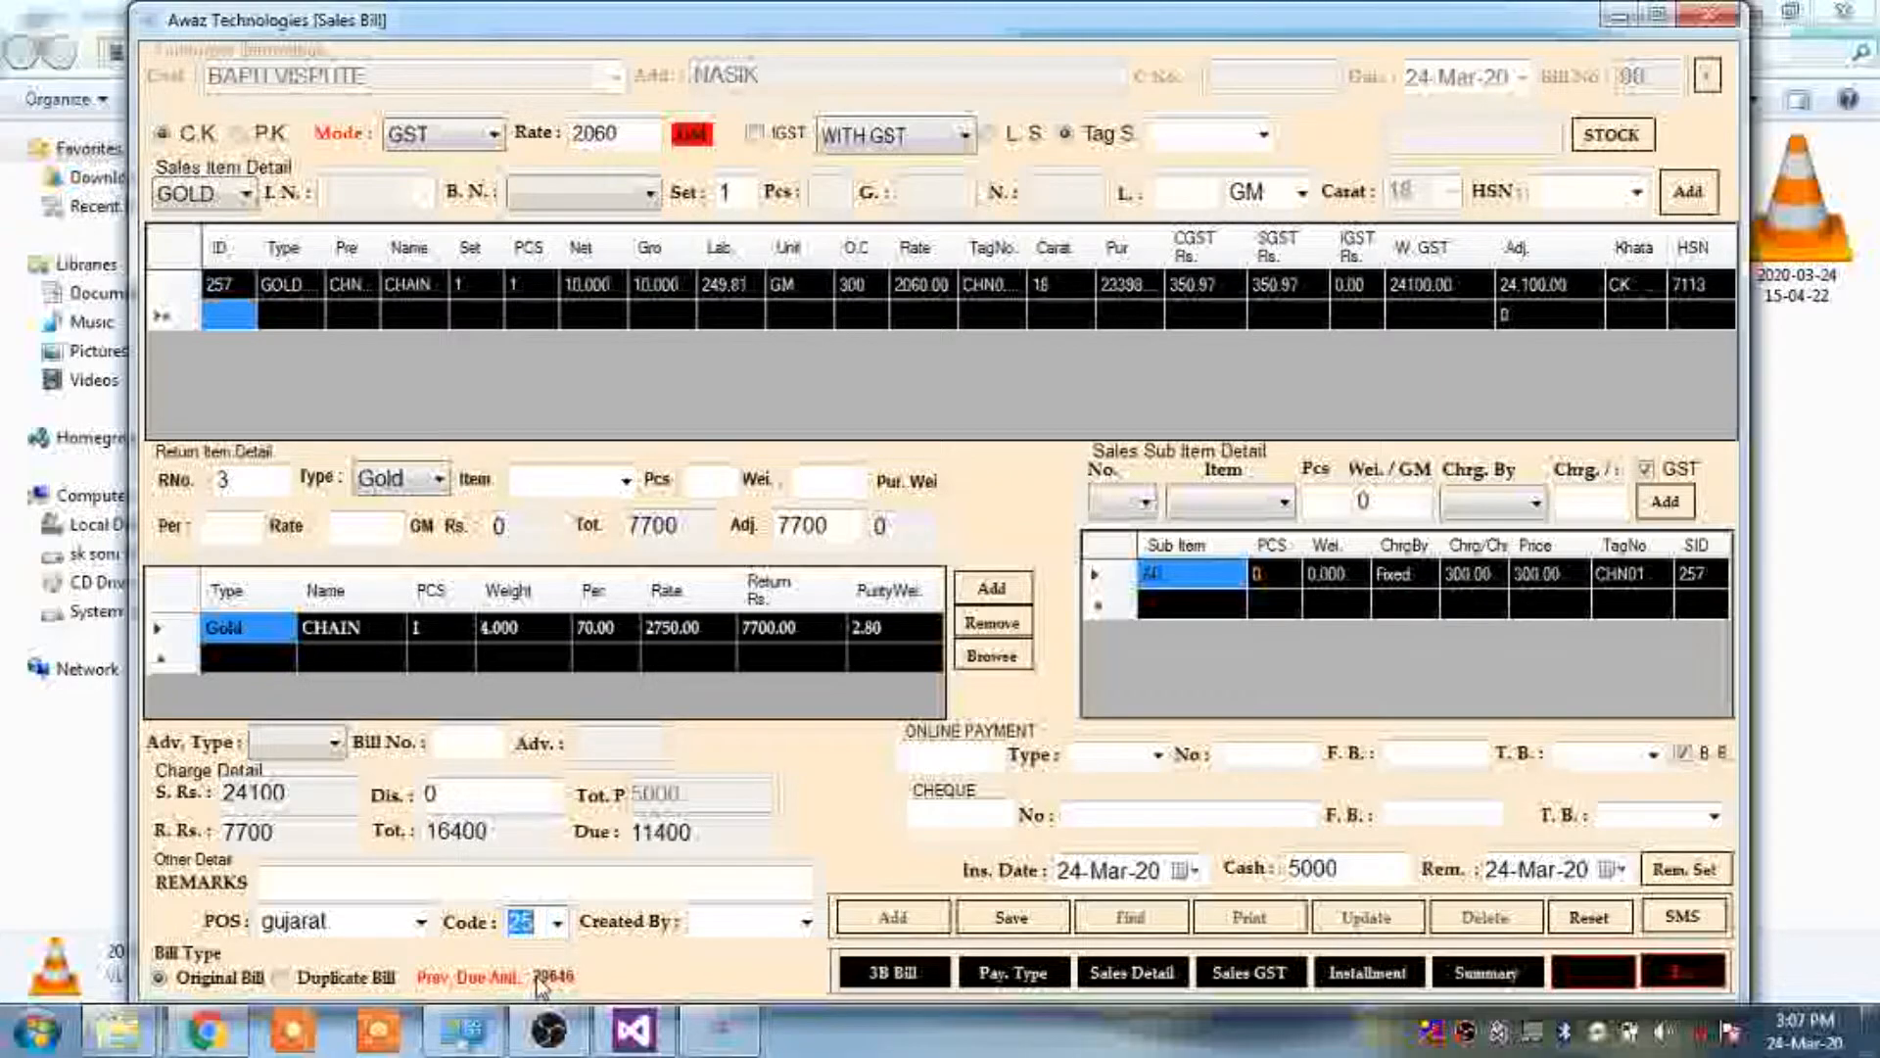
{"action": "left_click", "coordinate": [745, 921]}
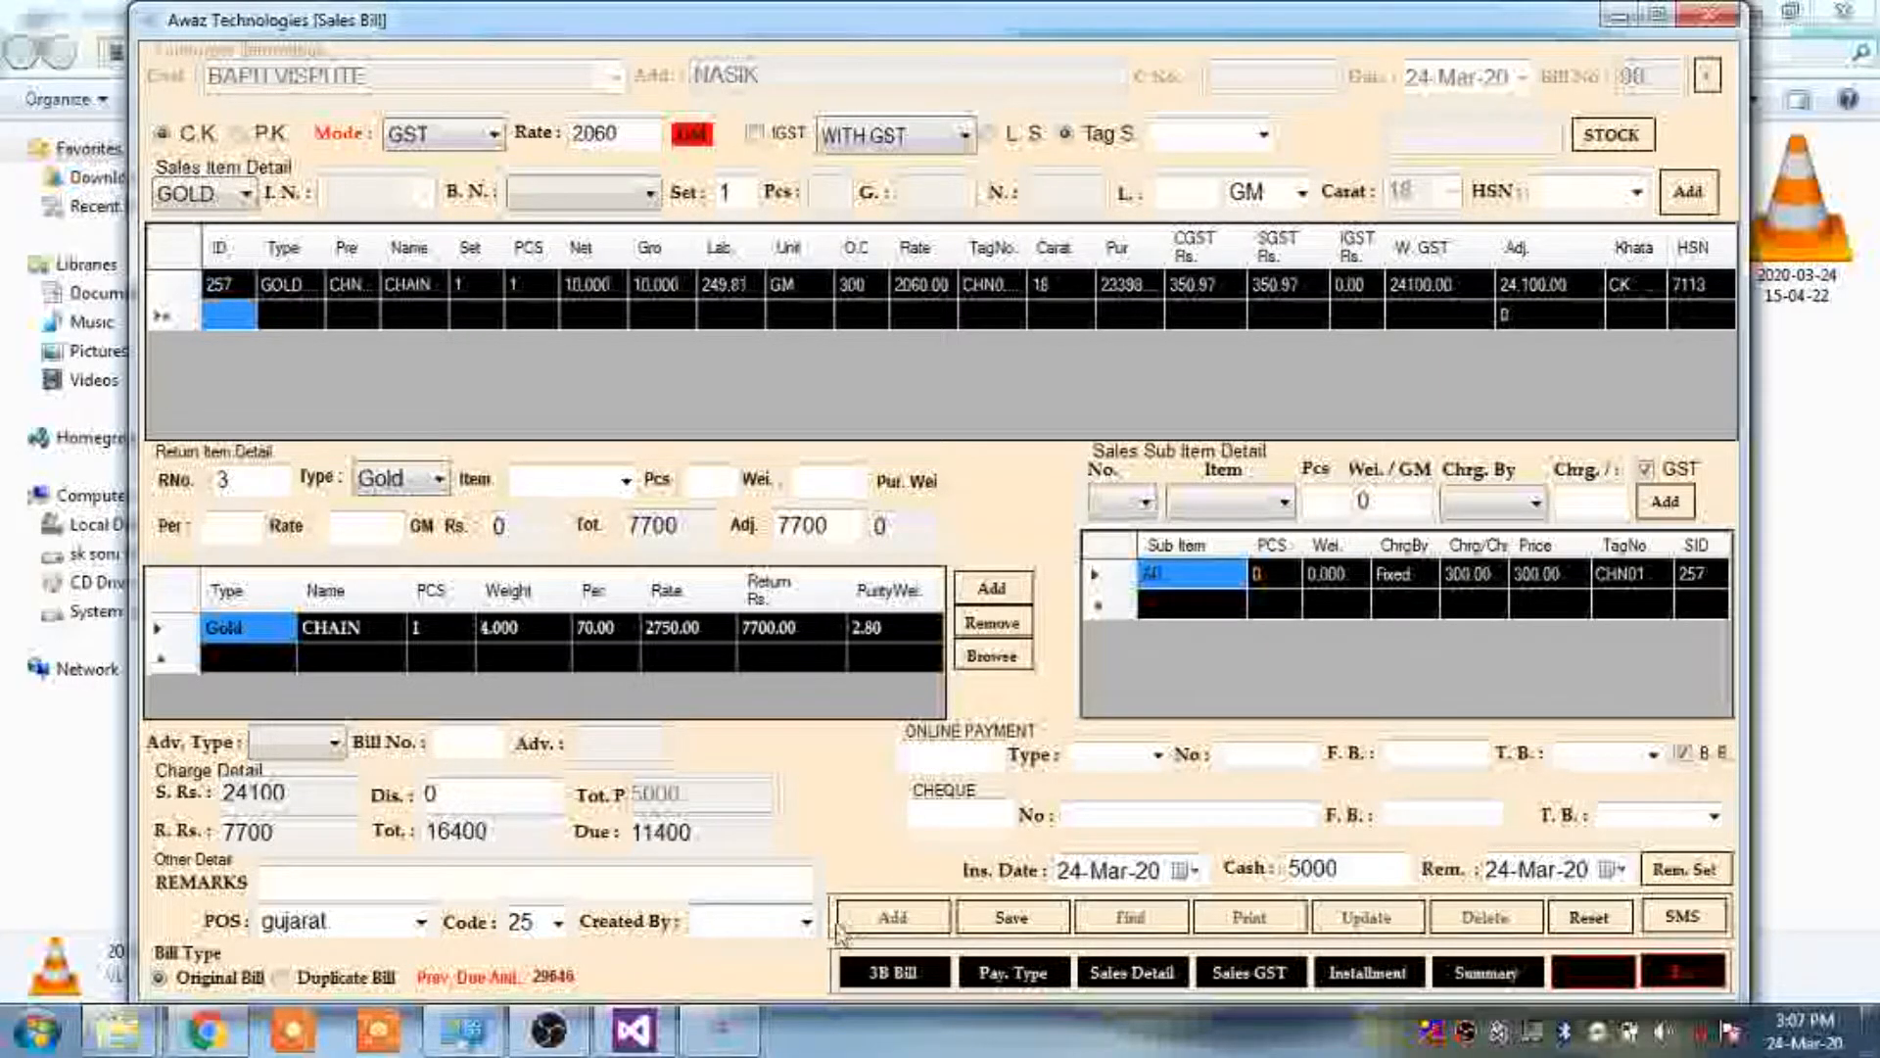
{"action": "left_click", "coordinate": [805, 922]}
{"action": "left_click", "coordinate": [748, 960]}
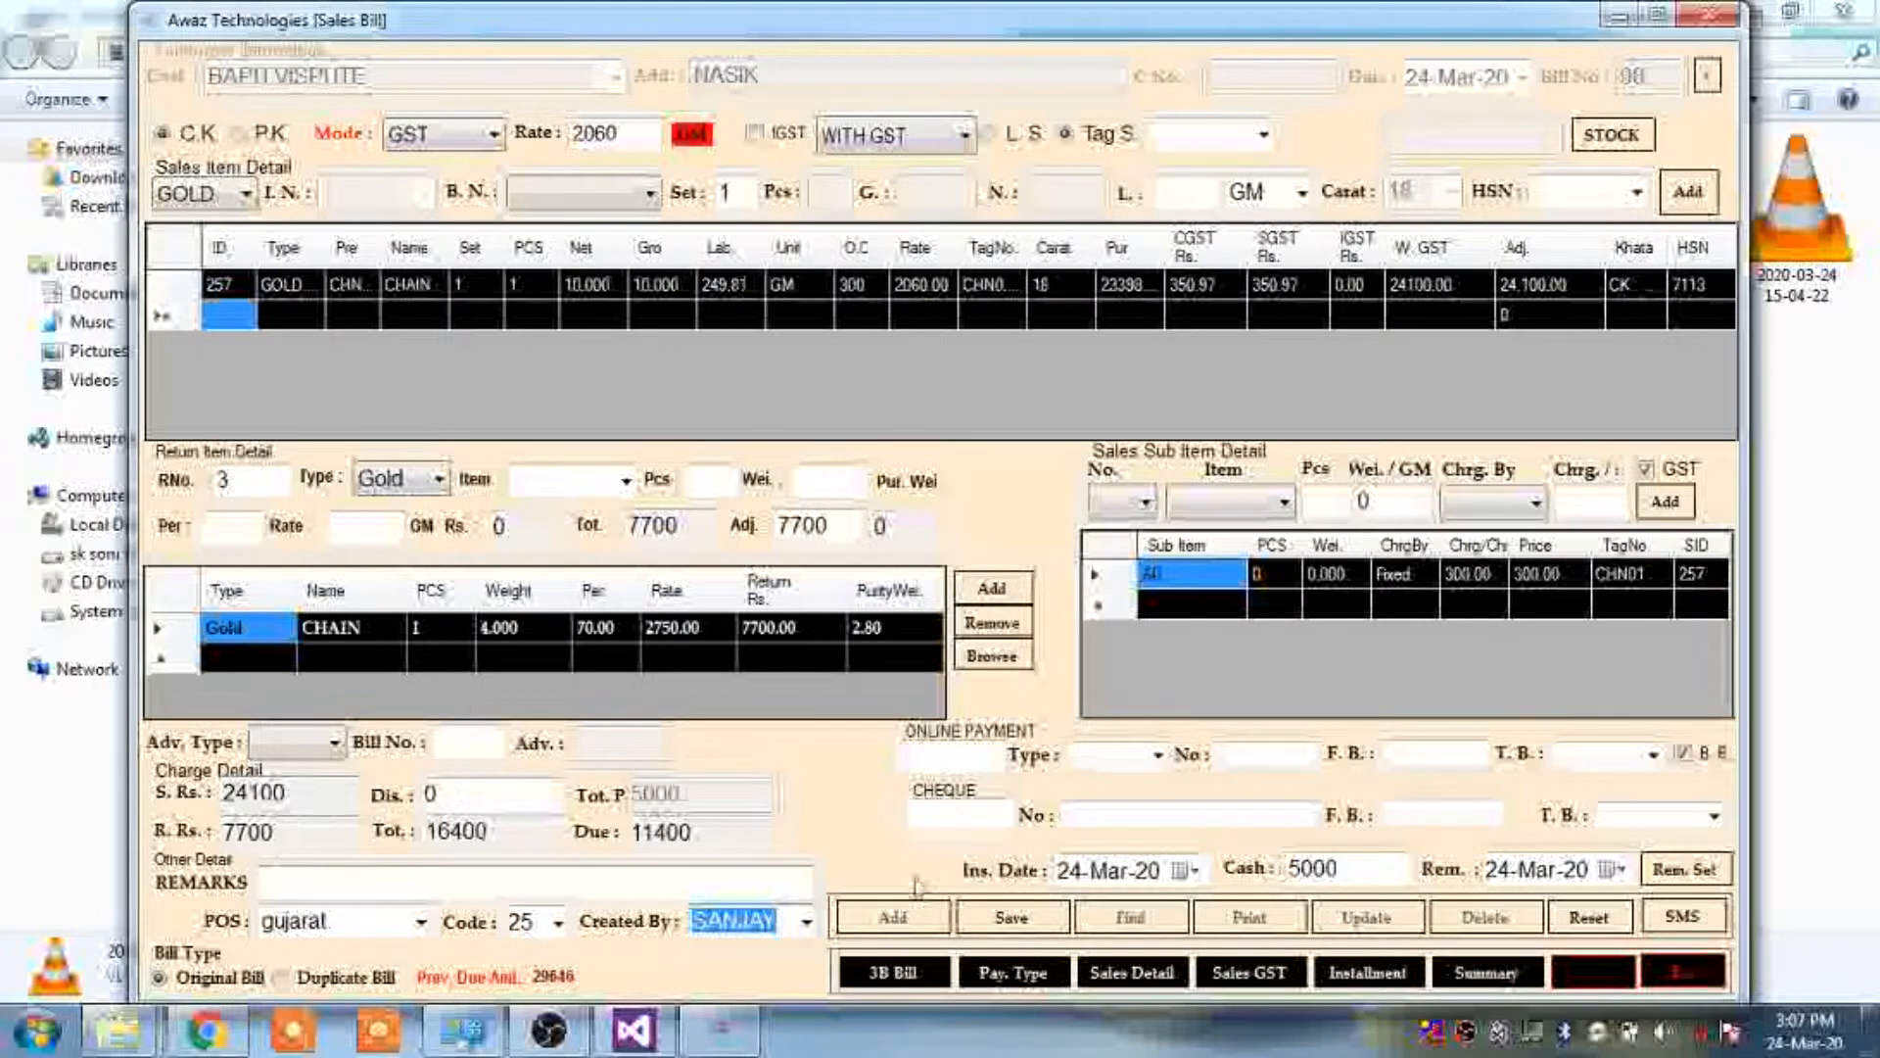
Save the GST sales bill as an original bill with 11400 due
{"action": "left_click", "coordinate": [1048, 918]}
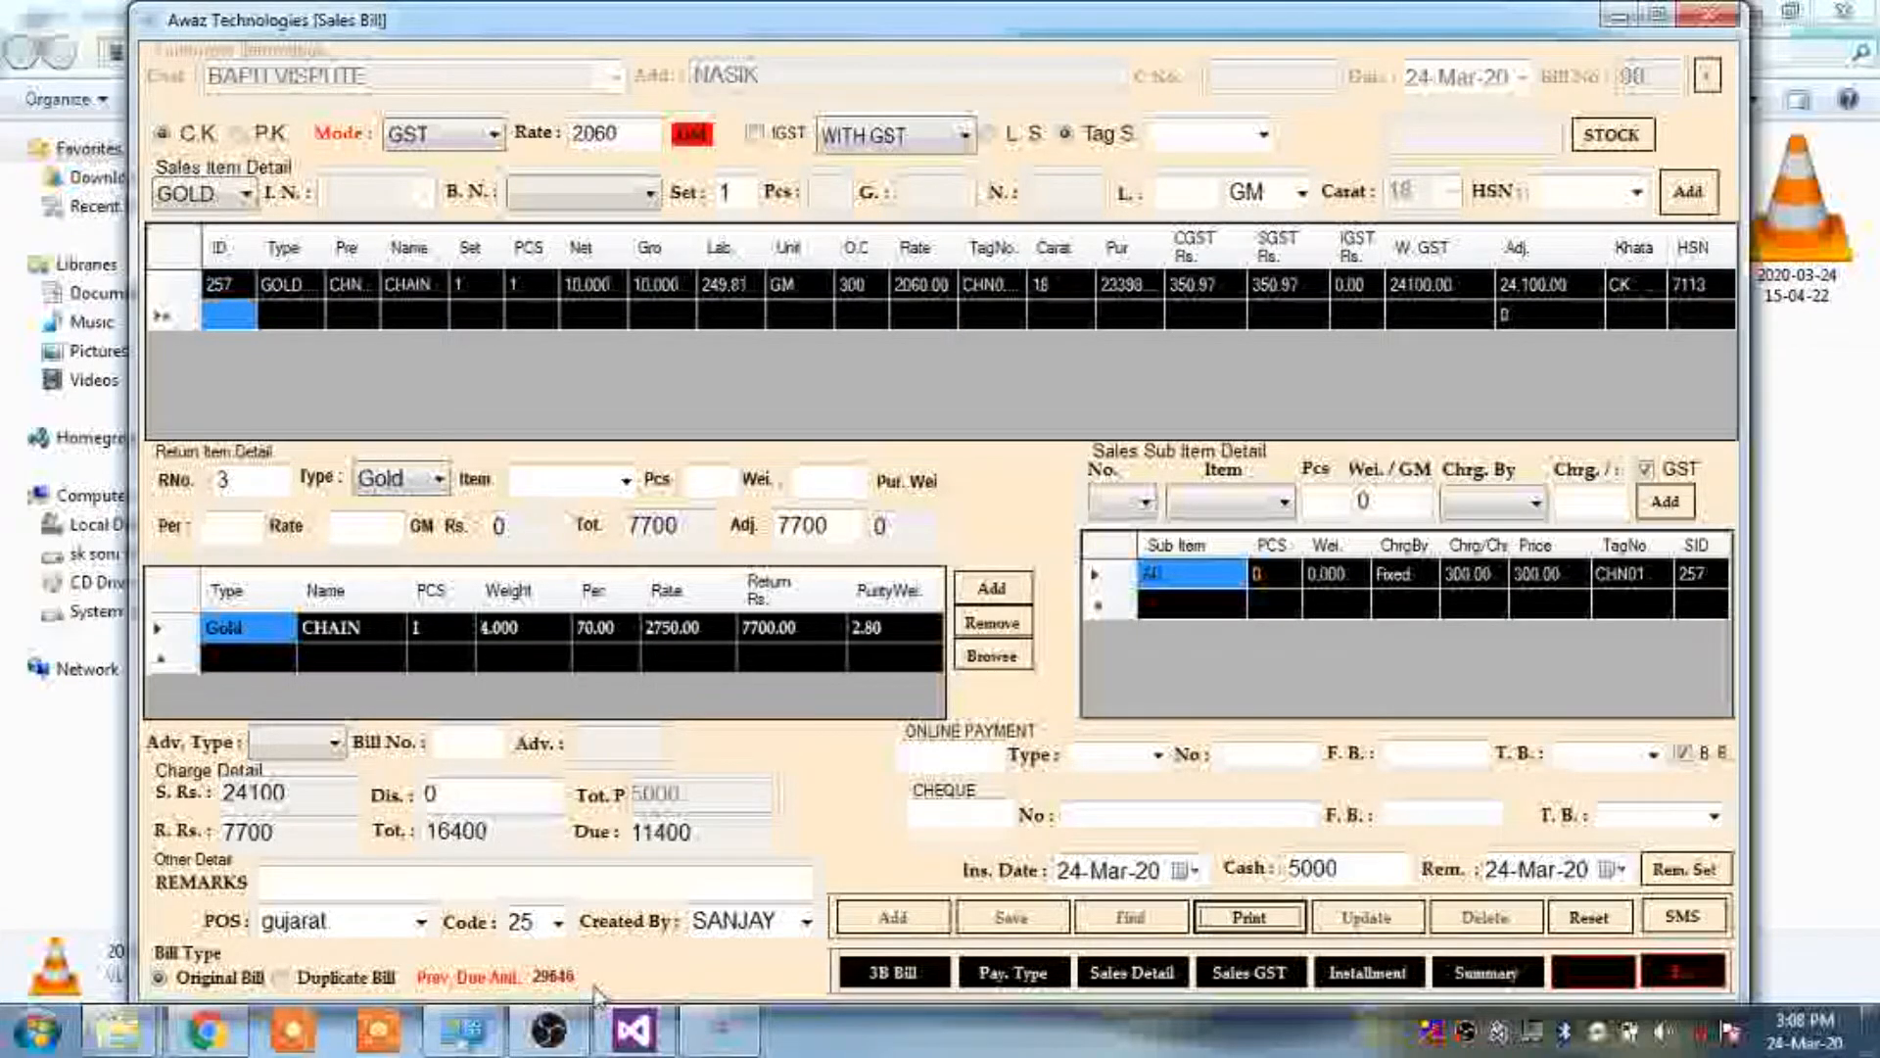
Preview and scroll the saved bill's tax invoice, then cancel the Print dialog without printing
{"action": "left_click", "coordinate": [1265, 915]}
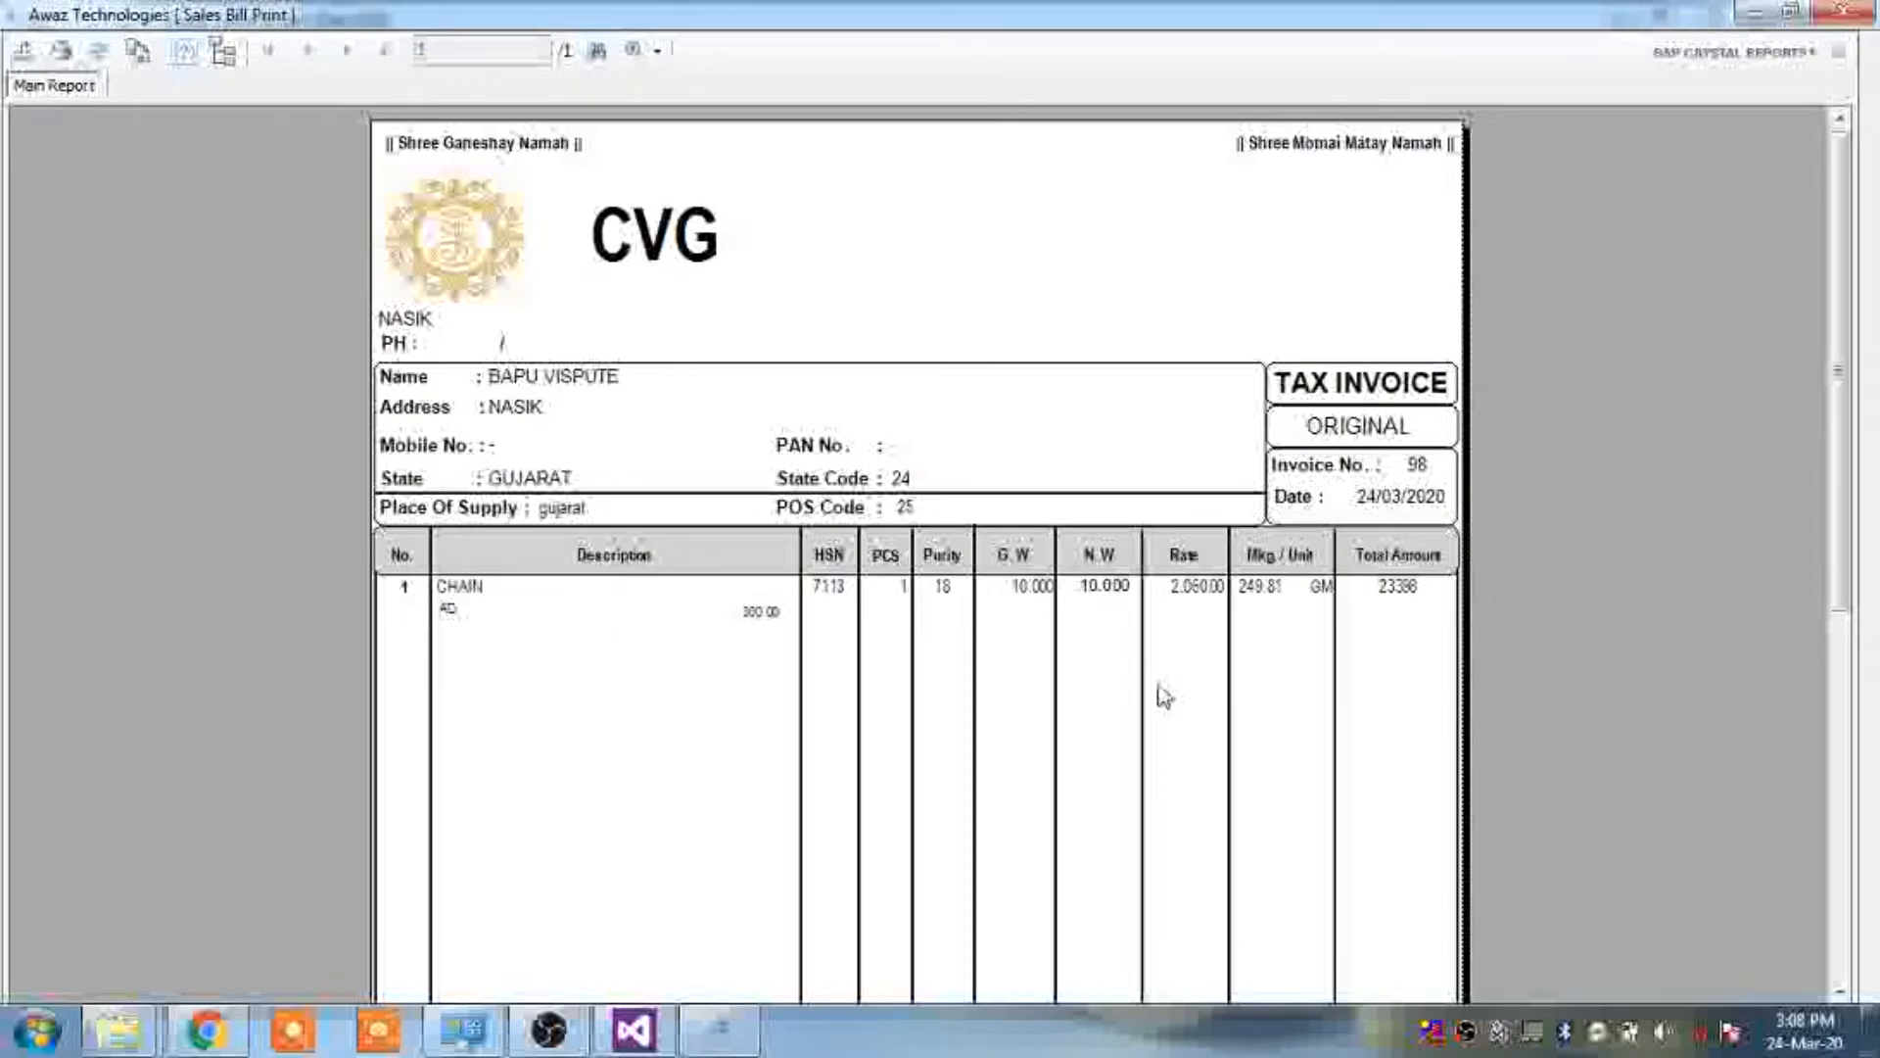
{"action": "left_click", "coordinate": [750, 263]}
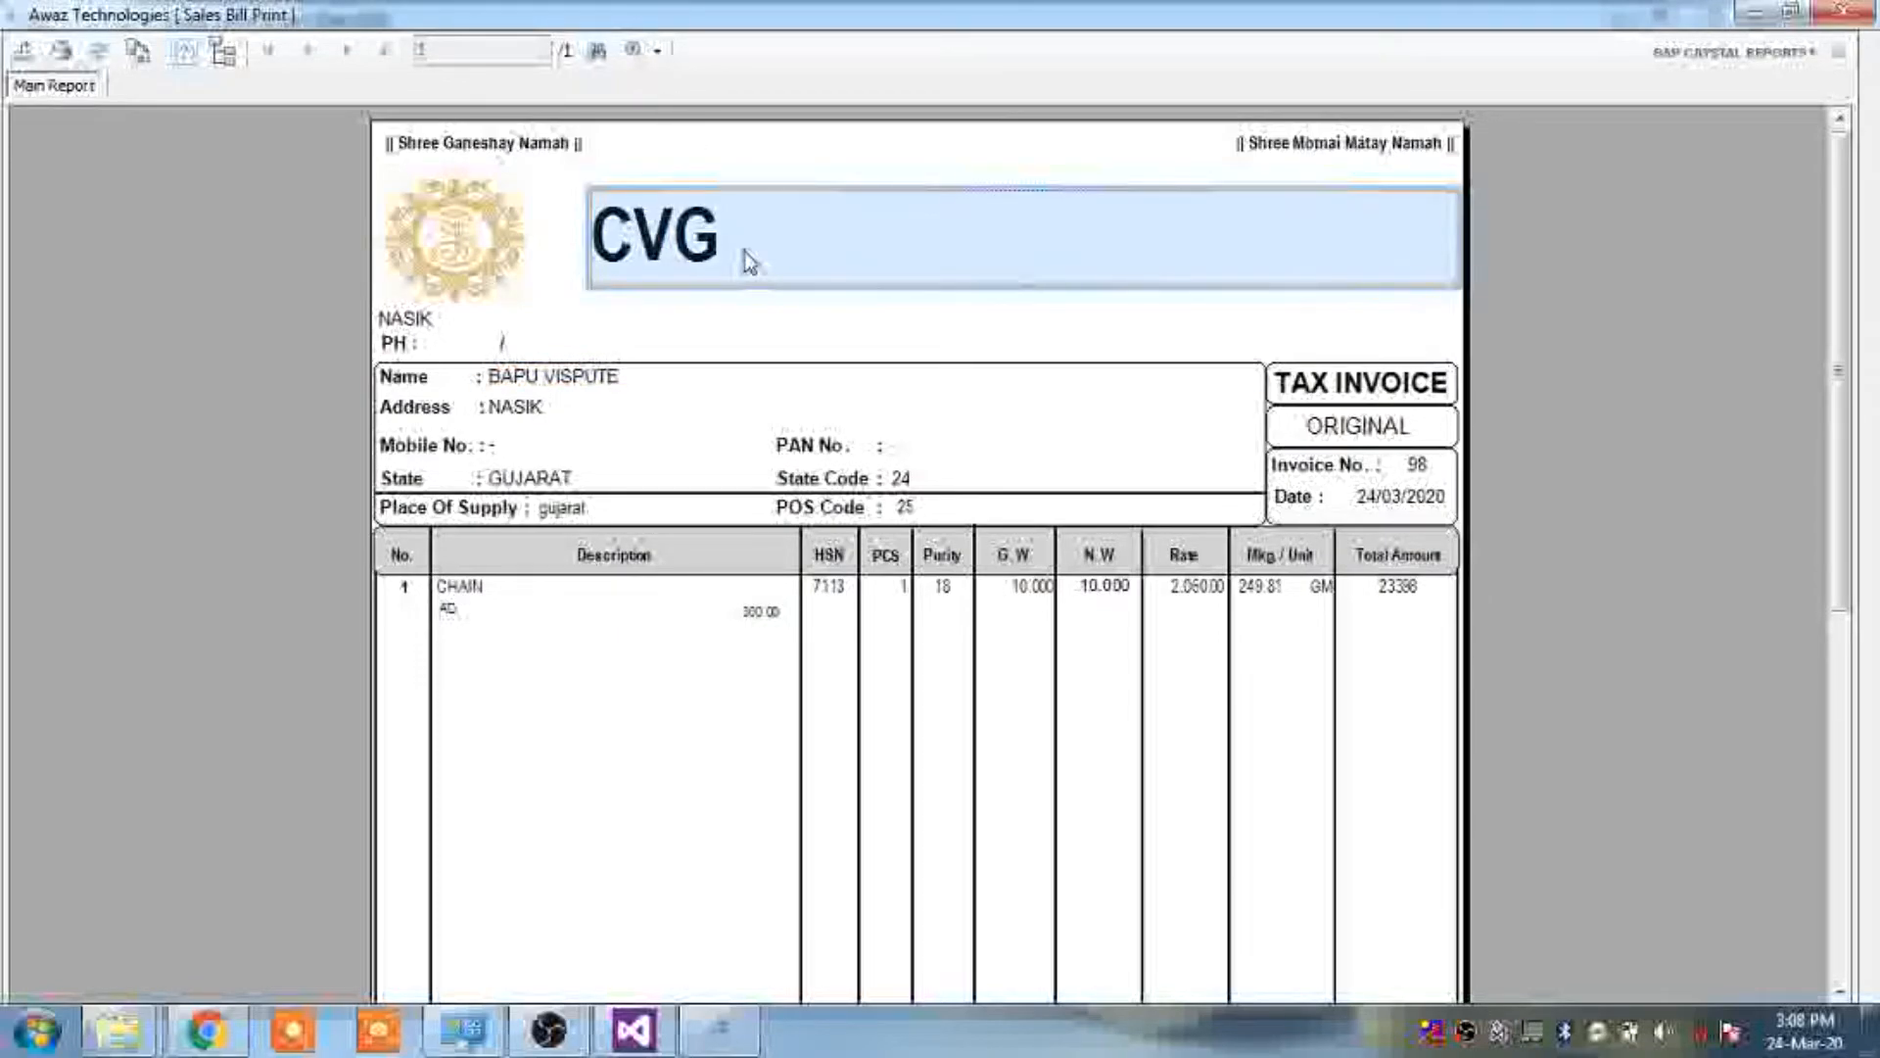
{"action": "scroll", "coordinate": [750, 263], "scroll_direction": "down", "scroll_amount": 10}
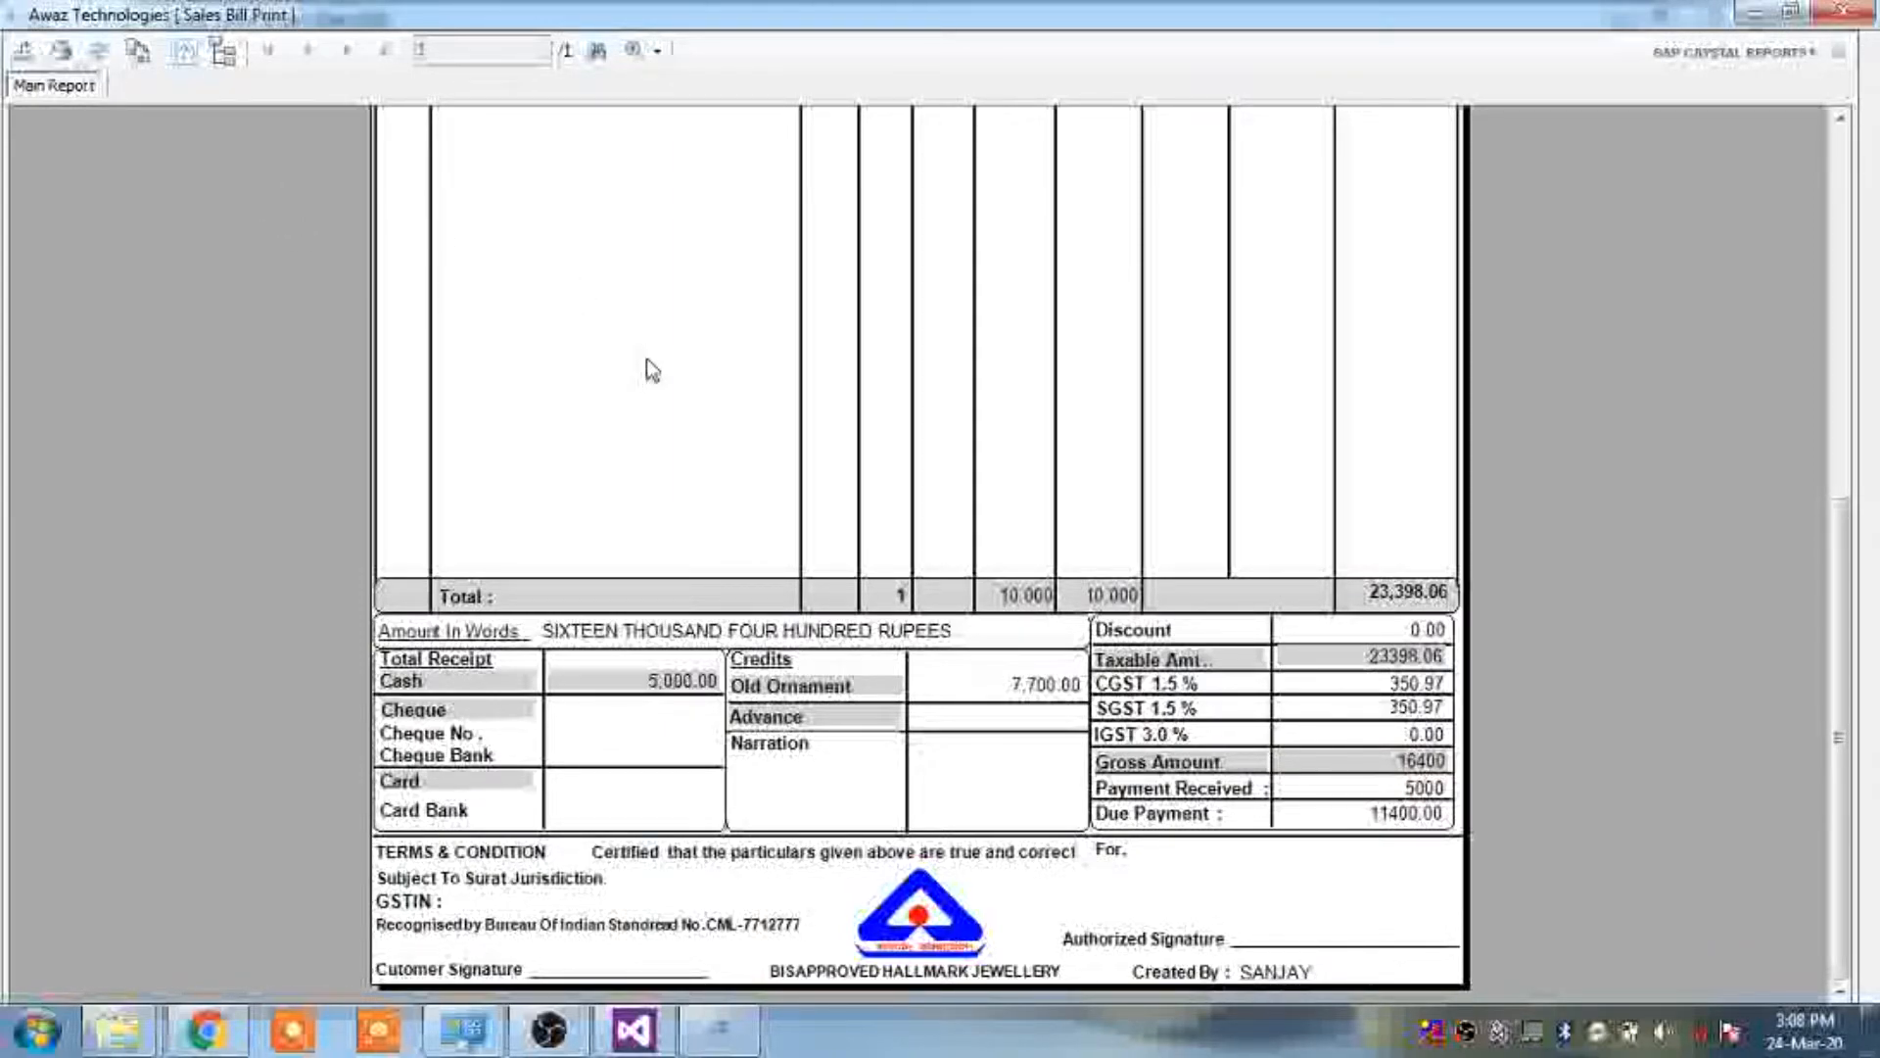
{"action": "left_click", "coordinate": [72, 69]}
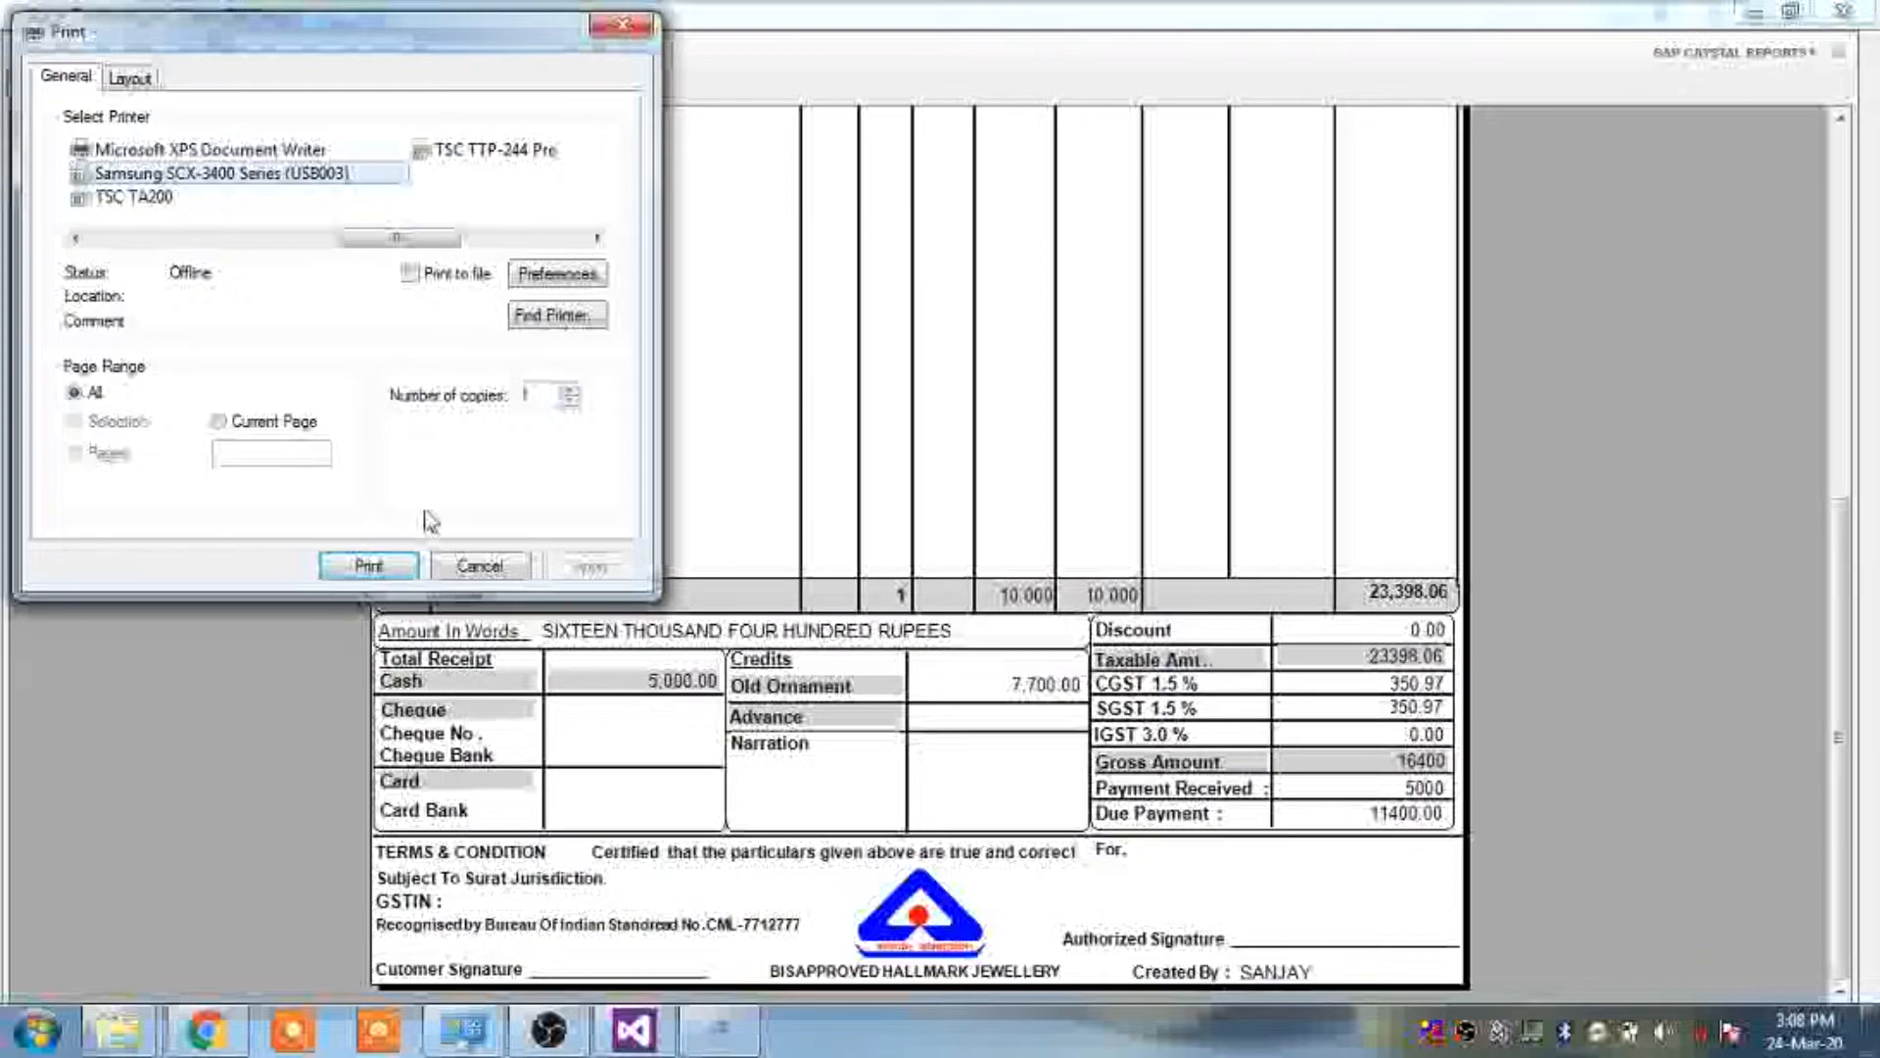
{"action": "left_click", "coordinate": [605, 24]}
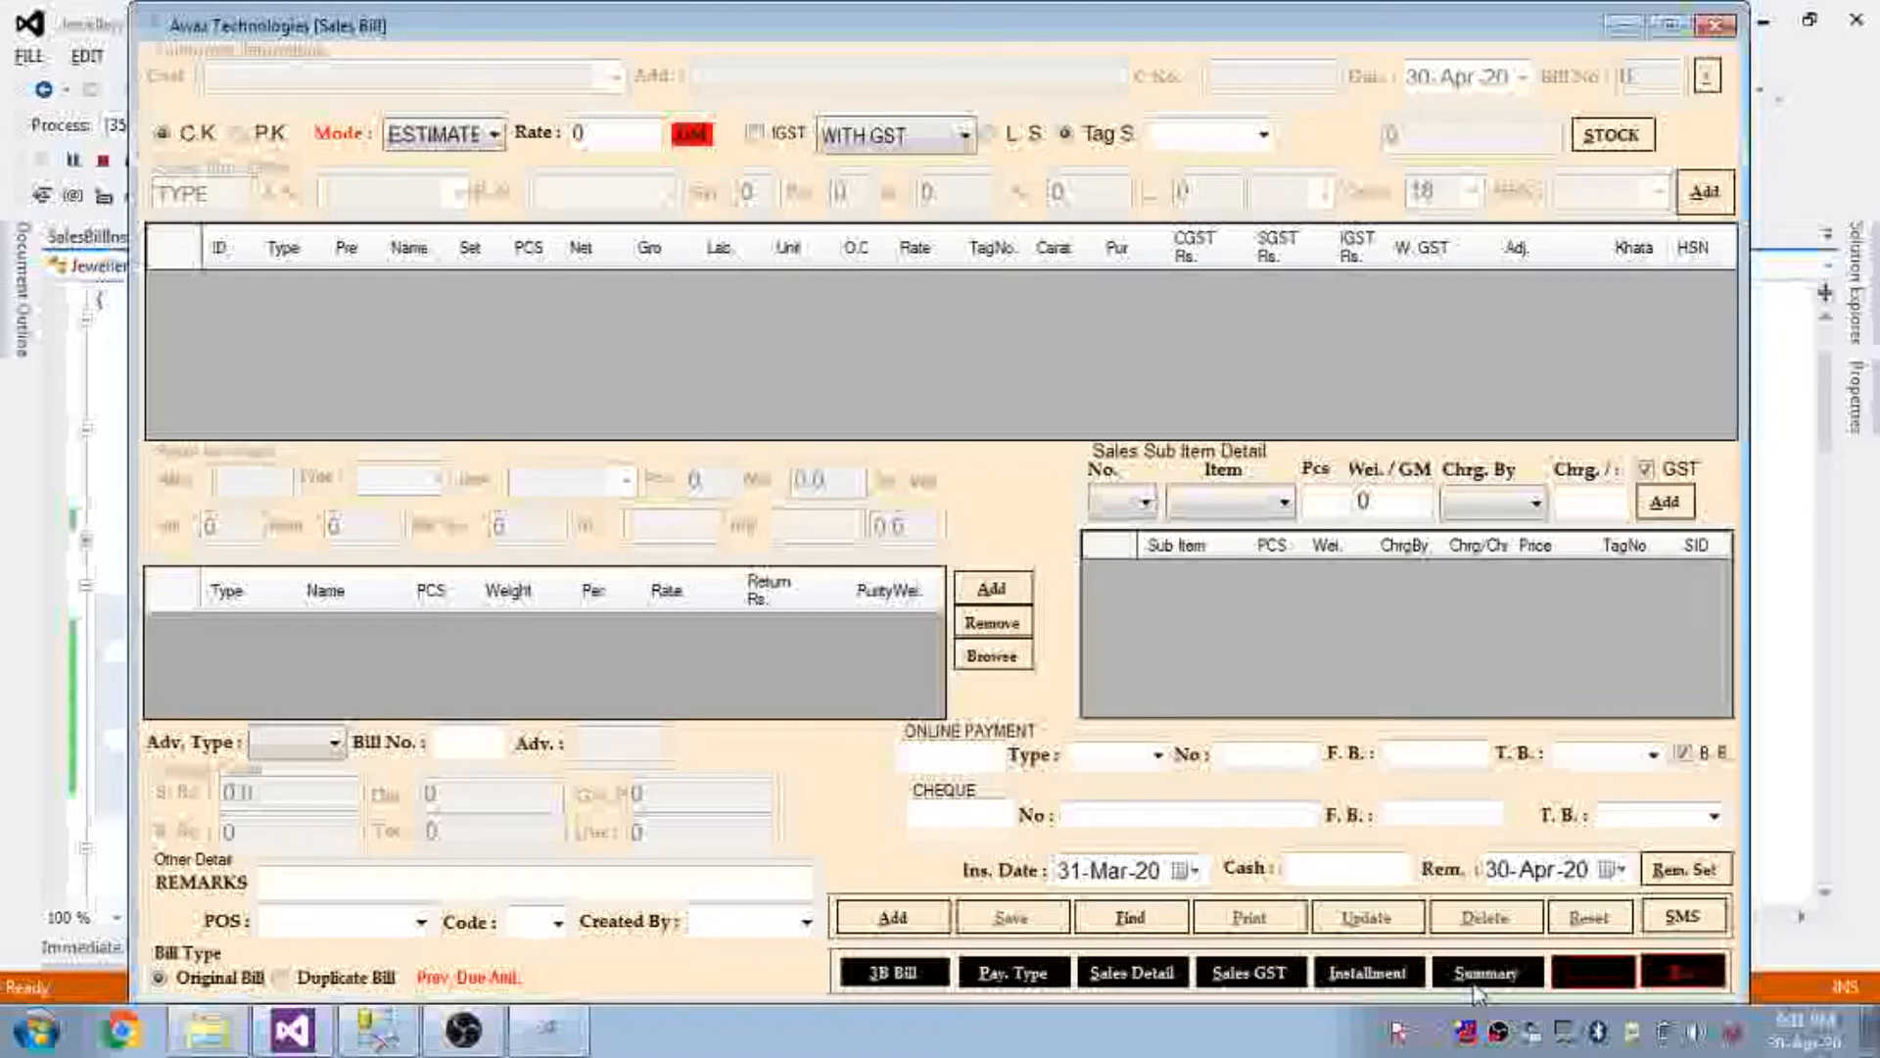
Generate the 3B Bill Report for 30 Apr 2000 to 30 Apr 2020
{"action": "left_click", "coordinate": [887, 976]}
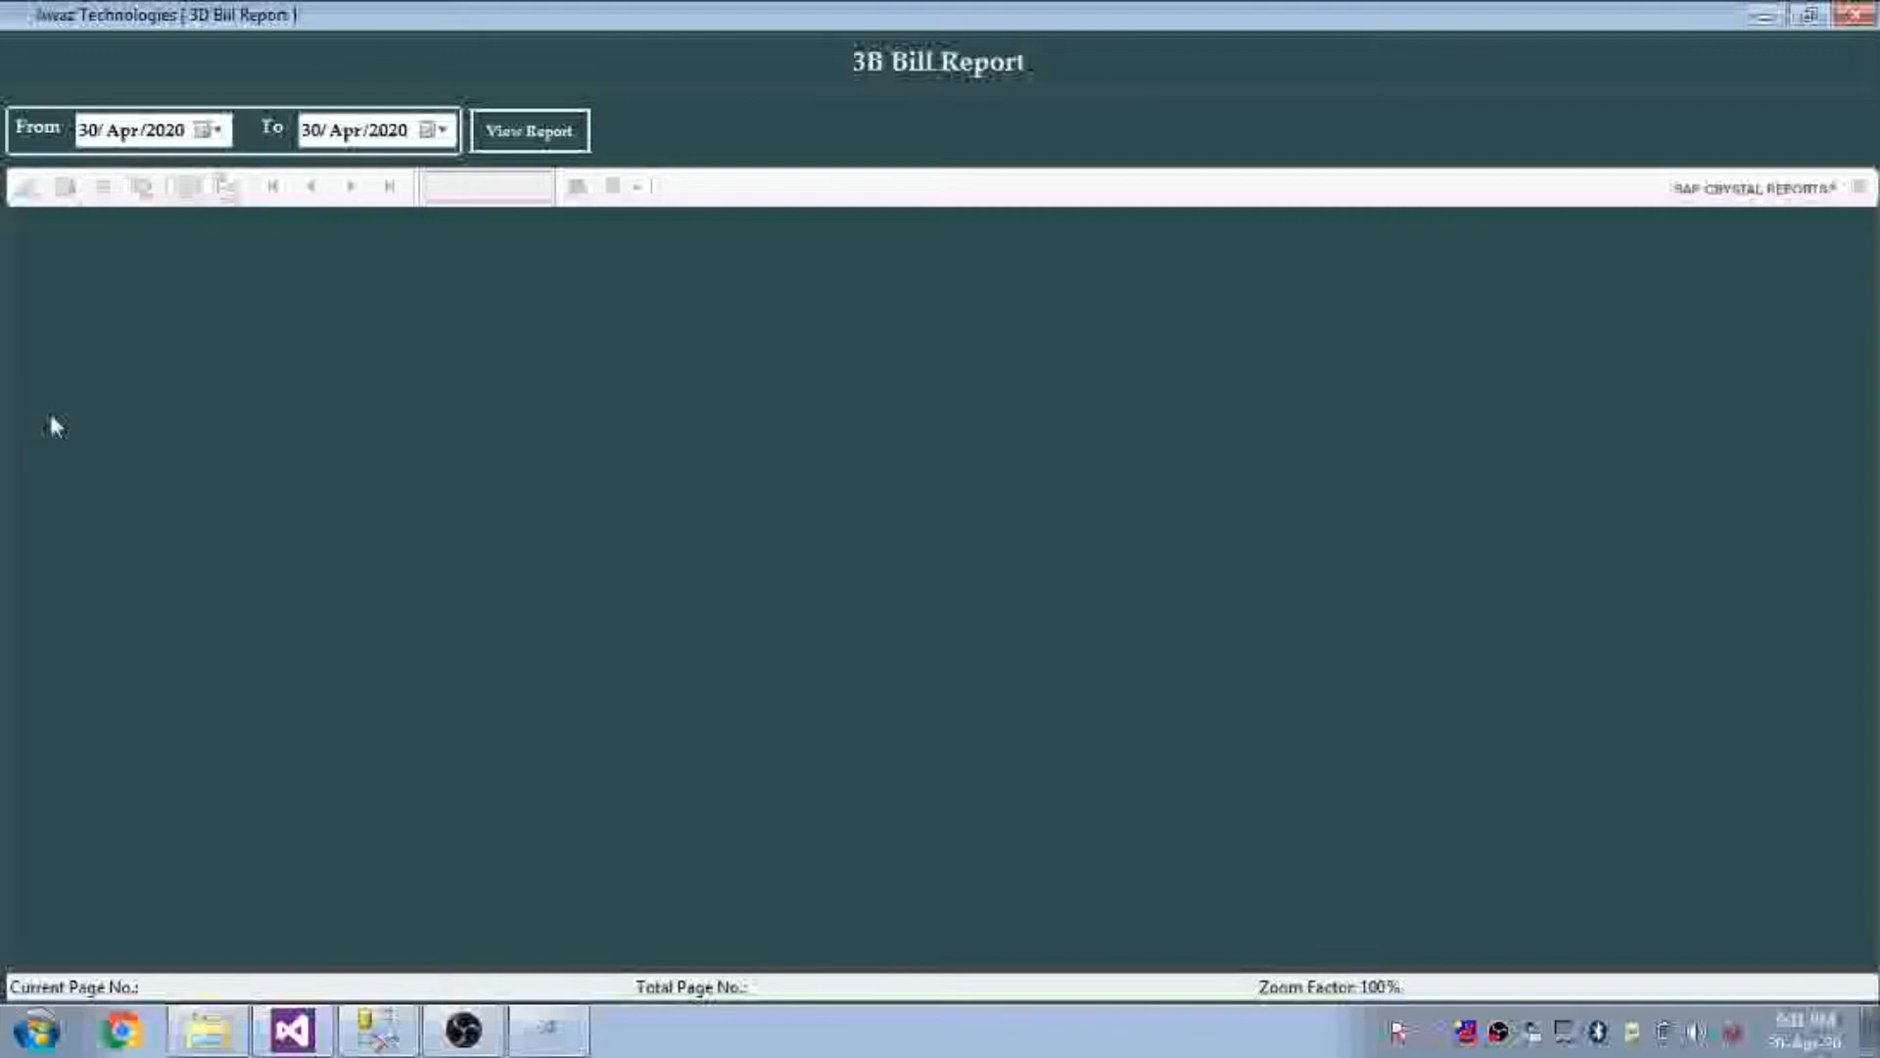
{"action": "left_click", "coordinate": [184, 131]}
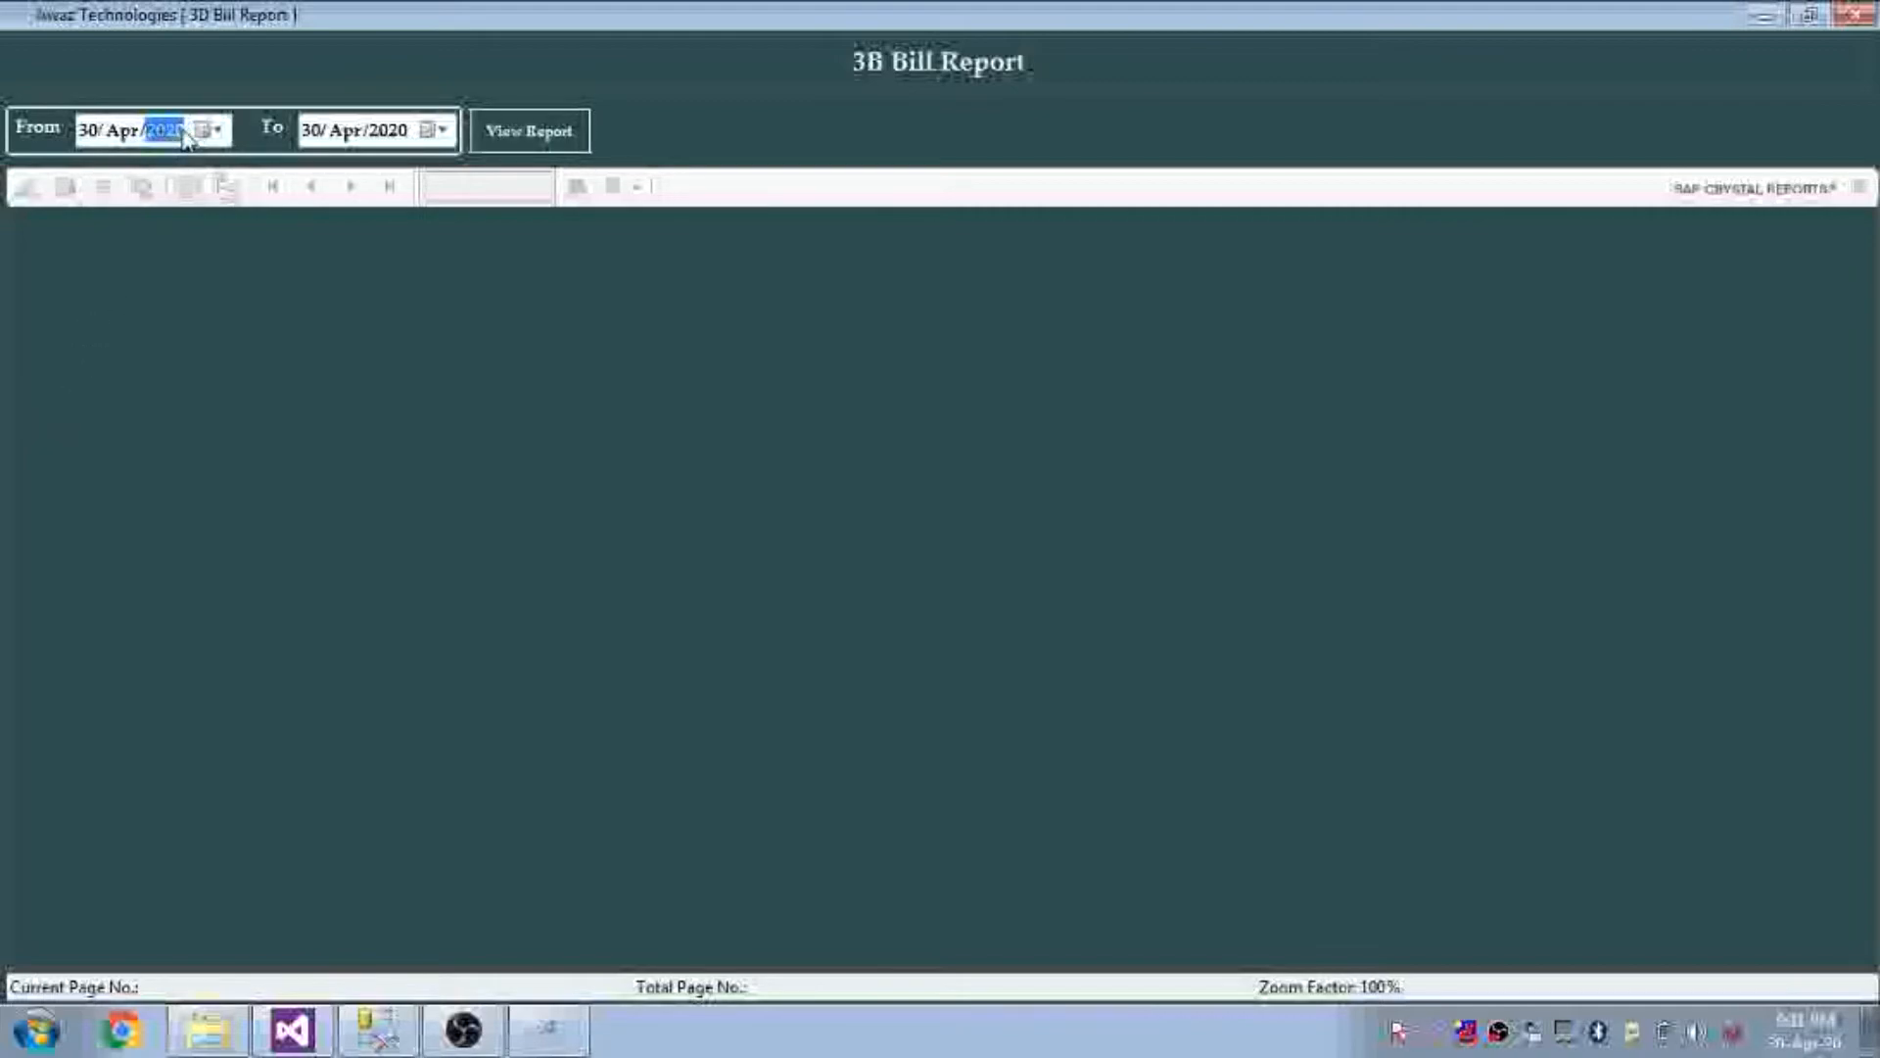
{"action": "left_click", "coordinate": [534, 130]}
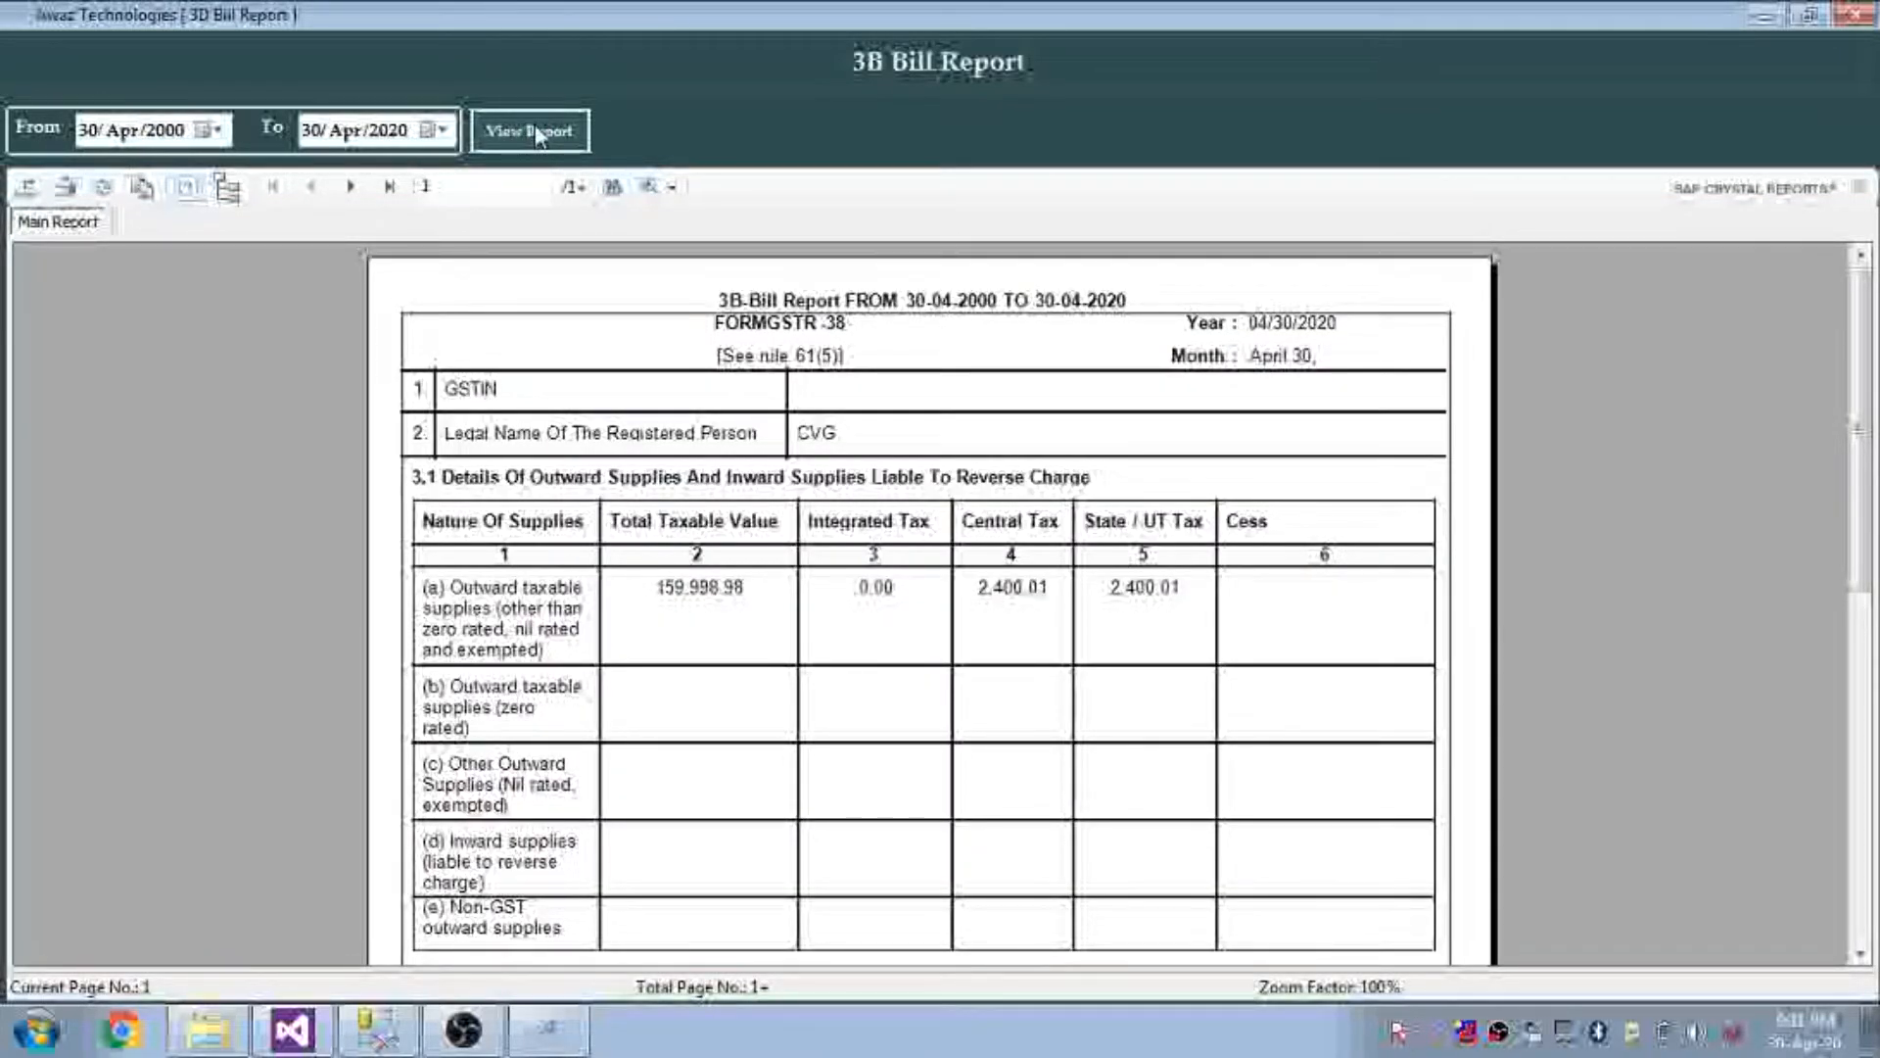
Check the 159,998.98 taxable value, 0.00 integrated tax and 2,400.01 central/state tax, then close the report
{"action": "left_click", "coordinate": [764, 591]}
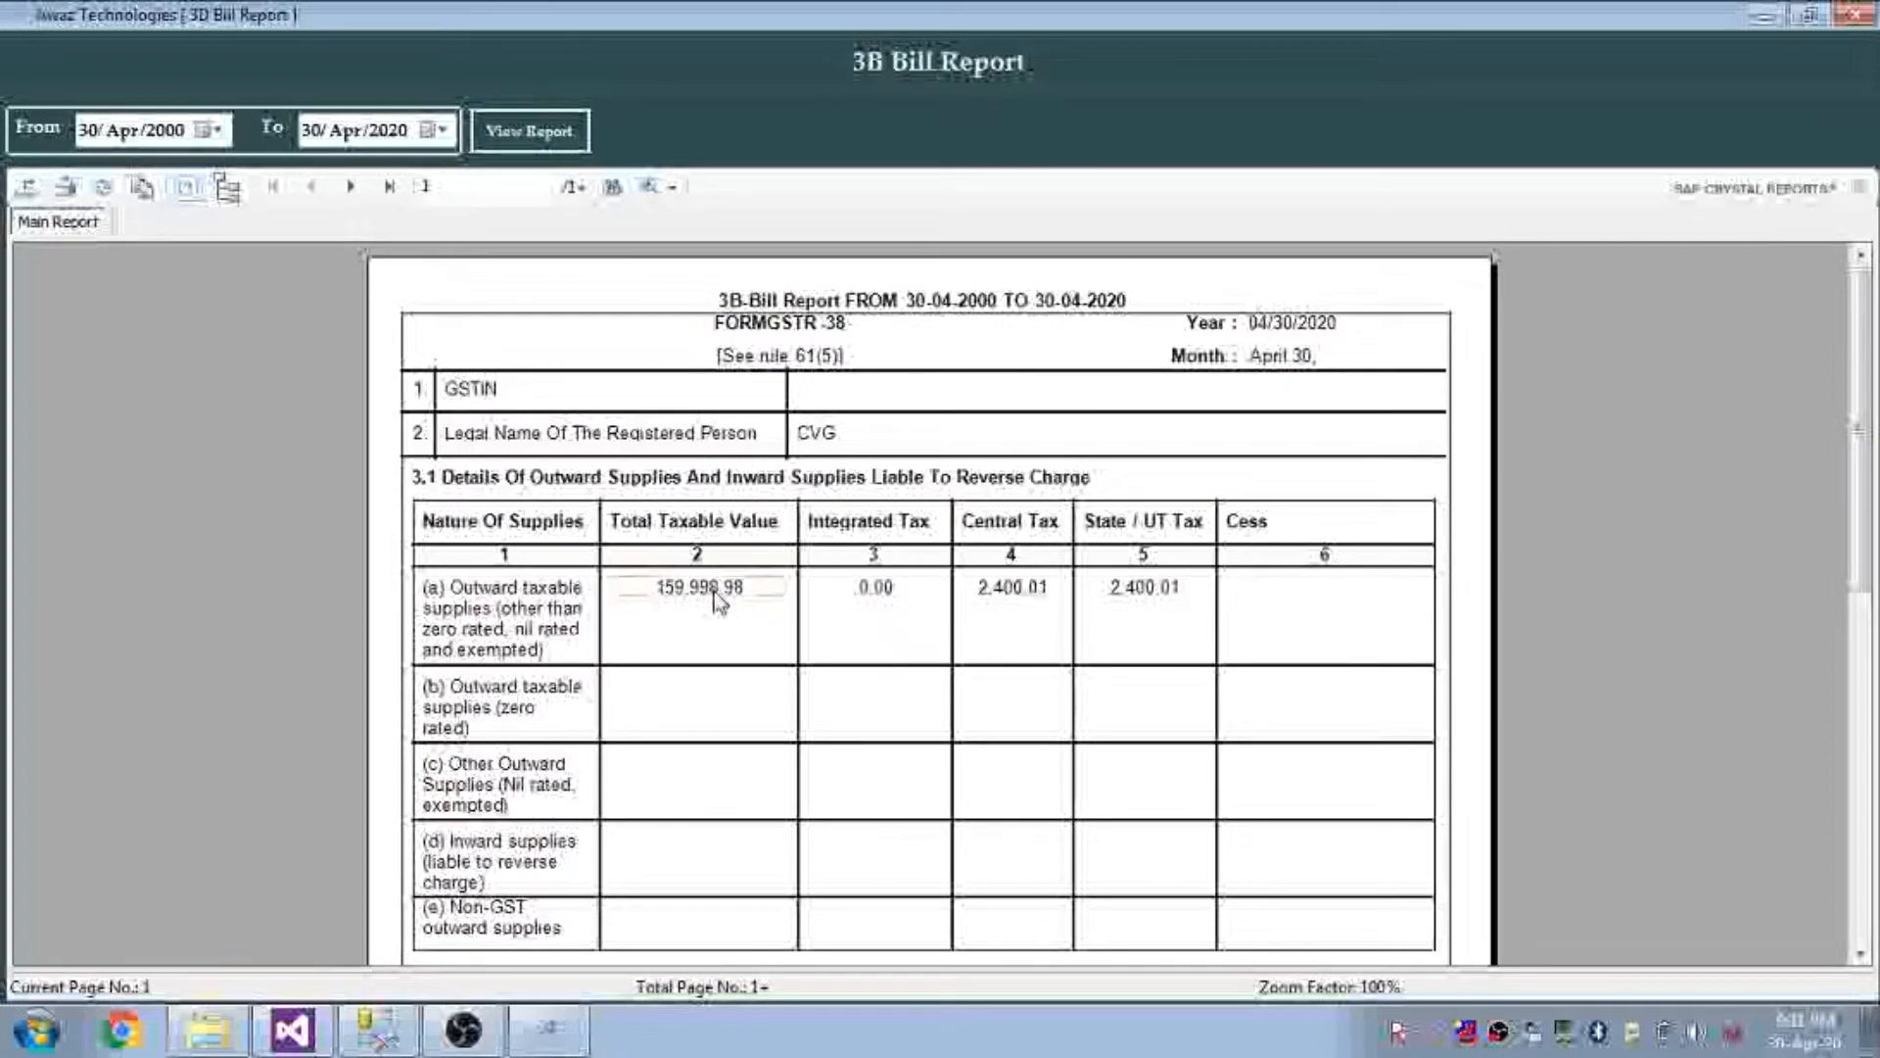
{"action": "left_click", "coordinate": [719, 596]}
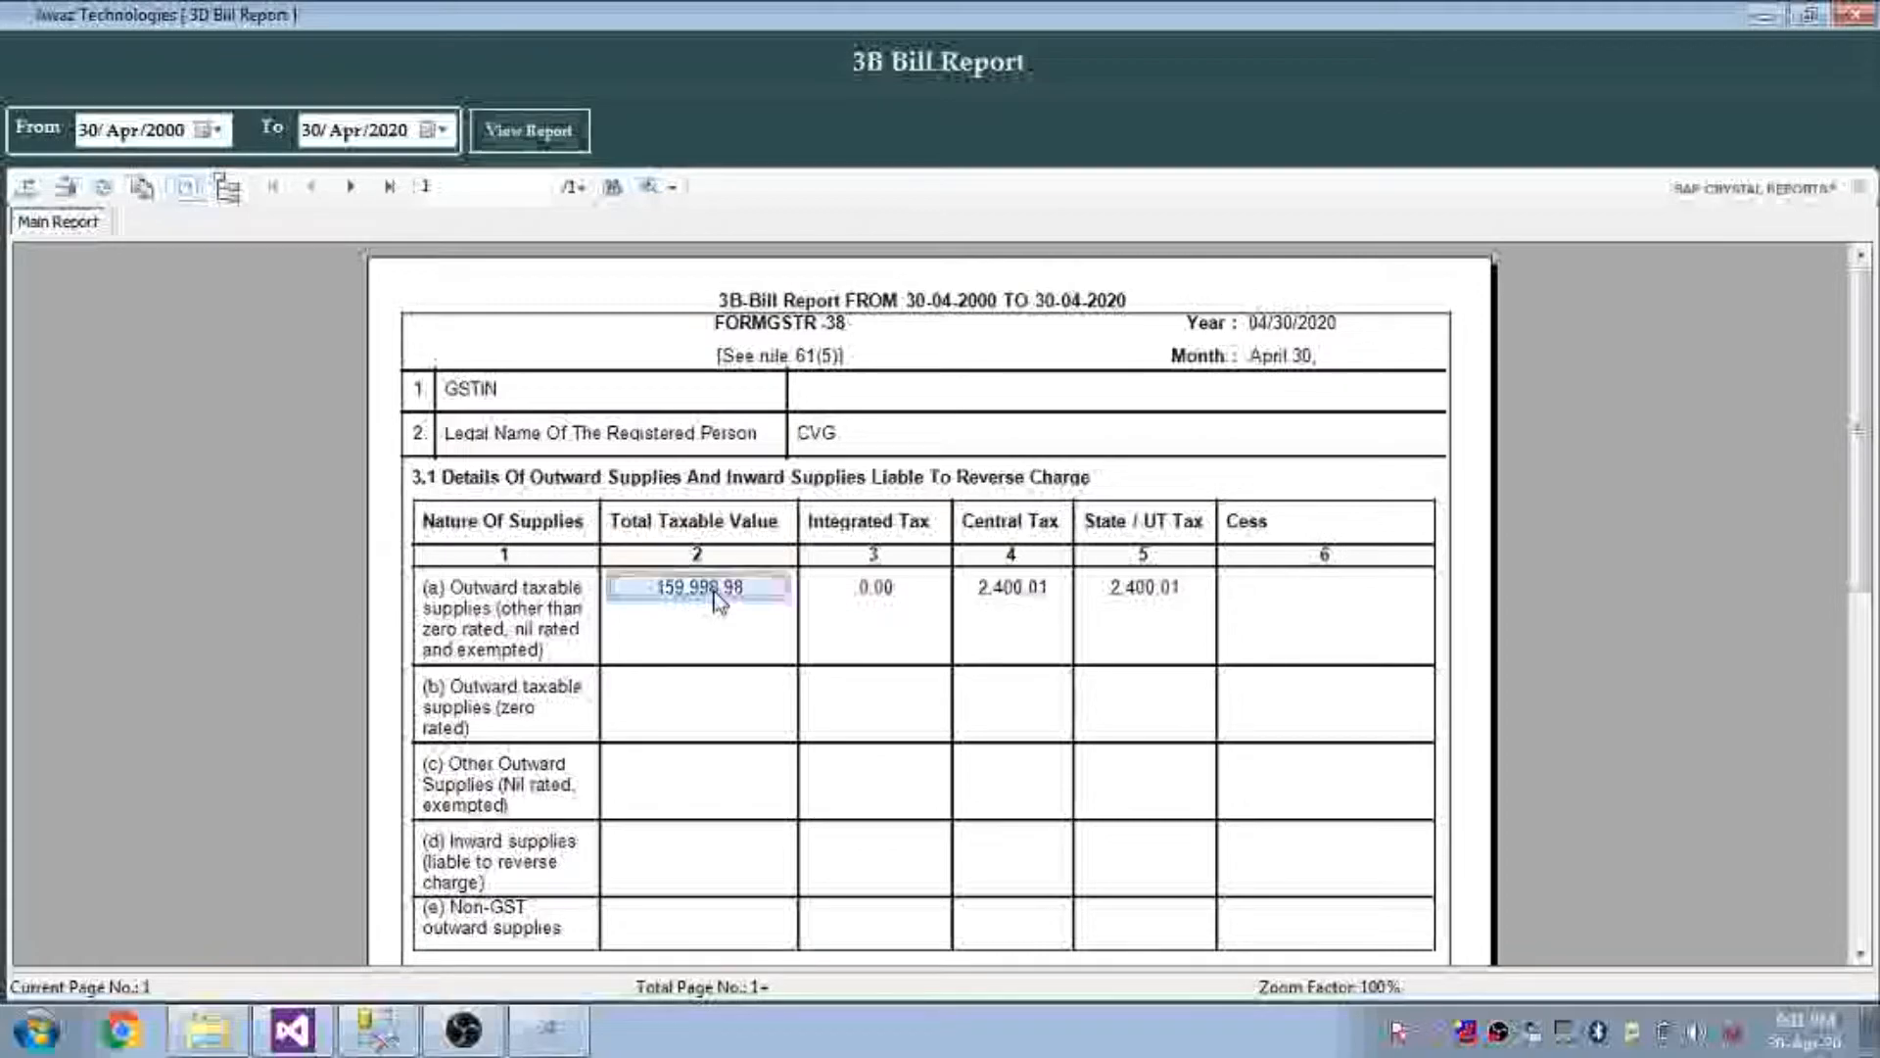
{"action": "left_click", "coordinate": [877, 593]}
{"action": "left_click", "coordinate": [1011, 590]}
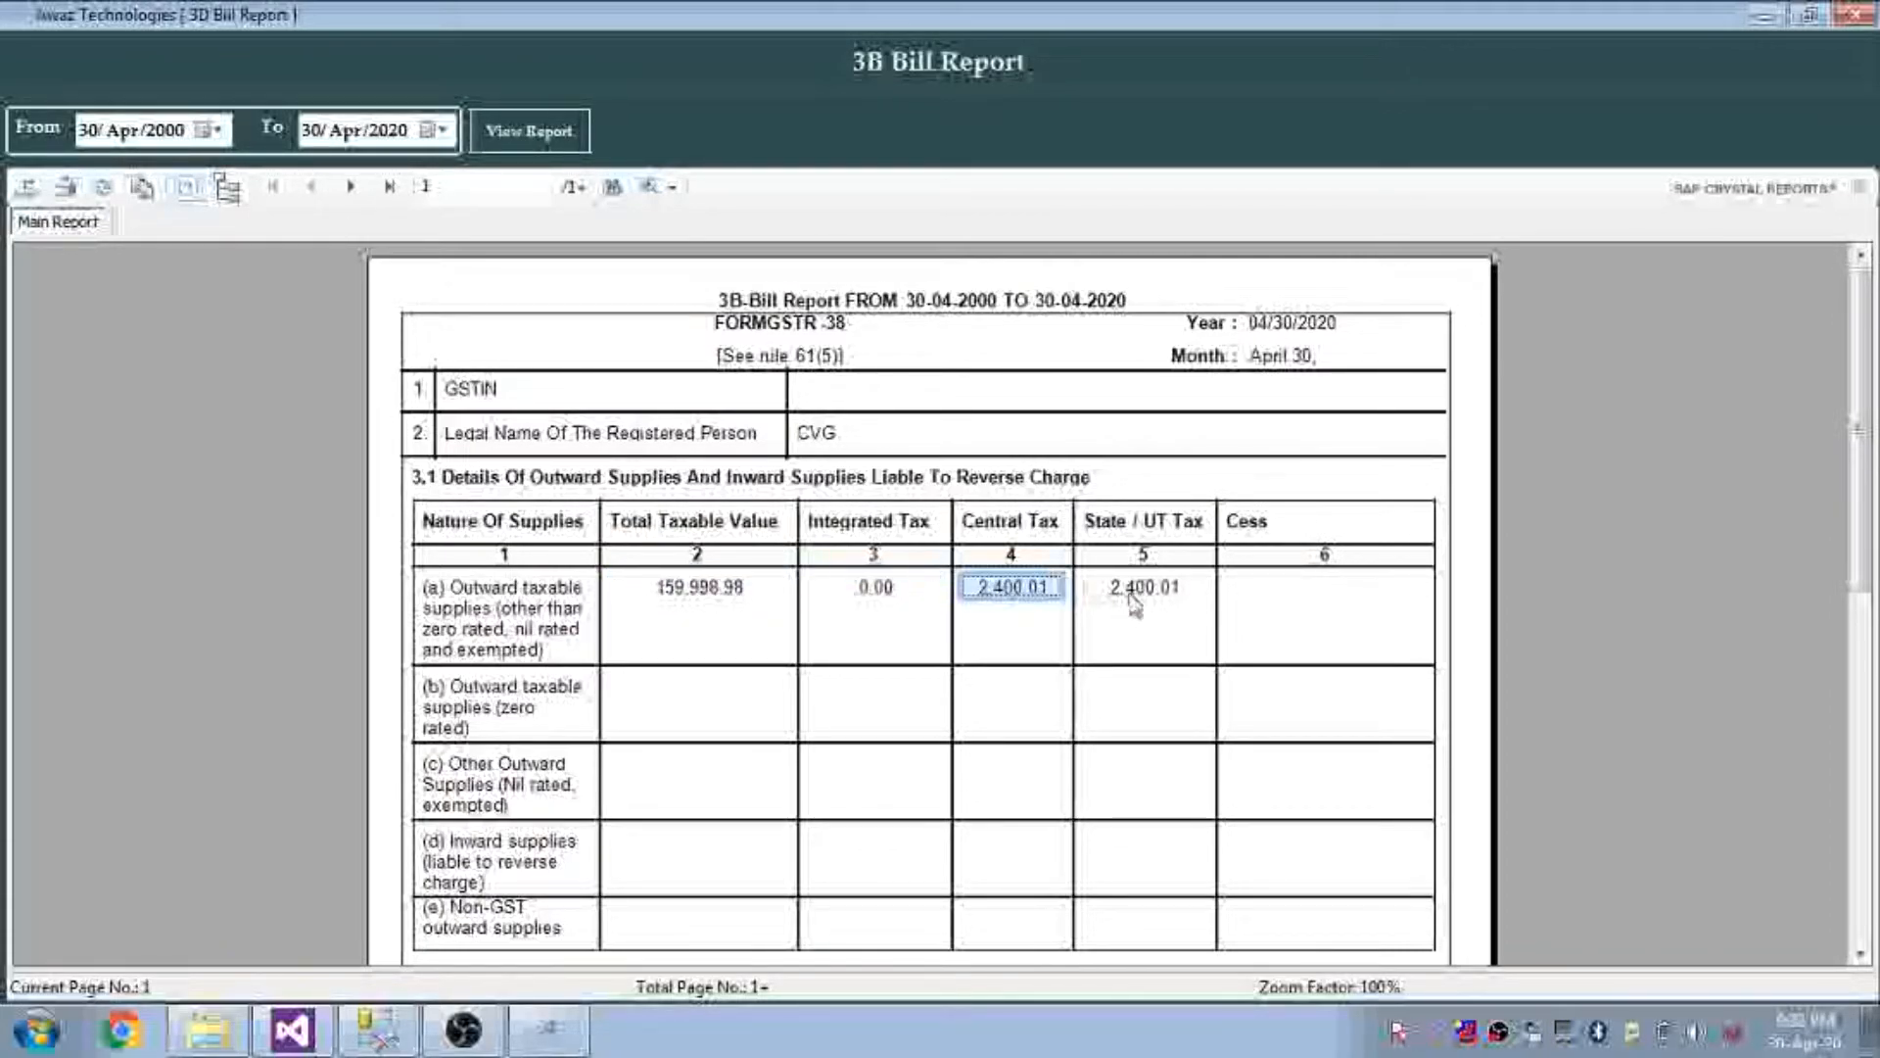
{"action": "left_click", "coordinate": [1165, 601]}
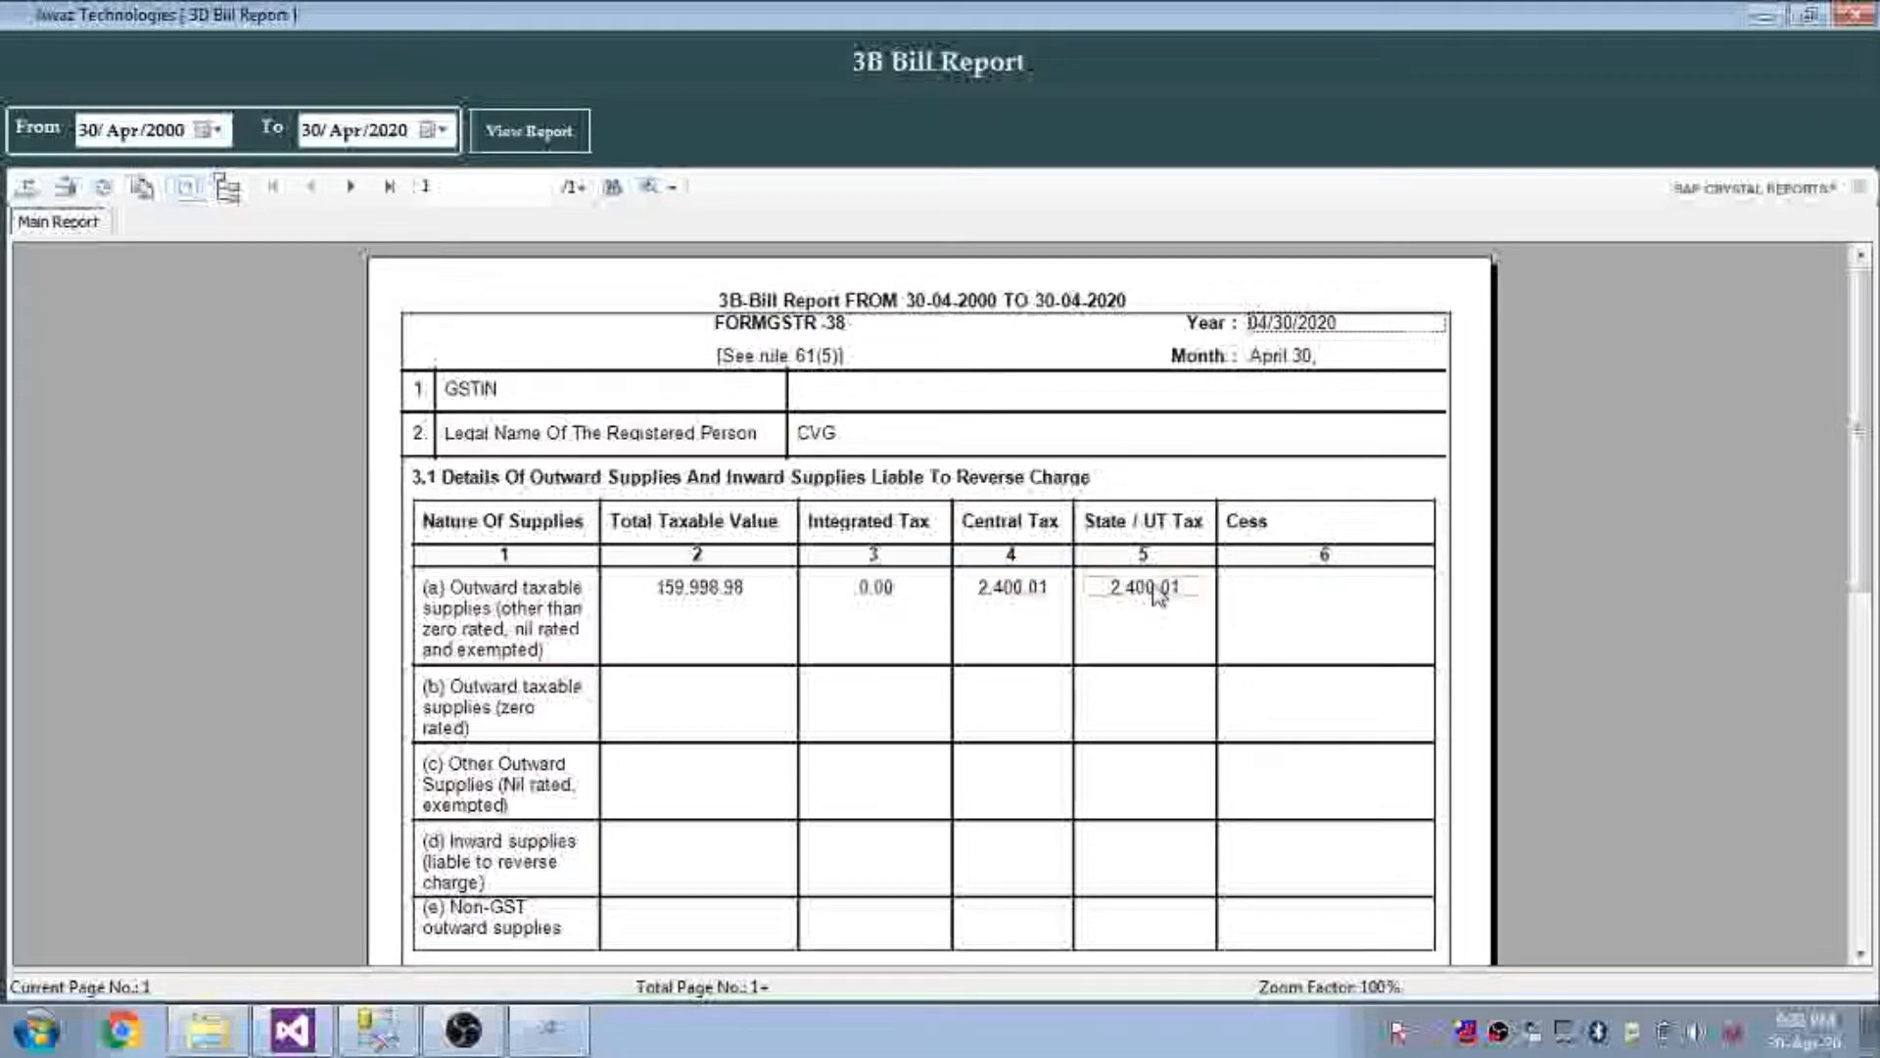
{"action": "left_click", "coordinate": [1159, 592]}
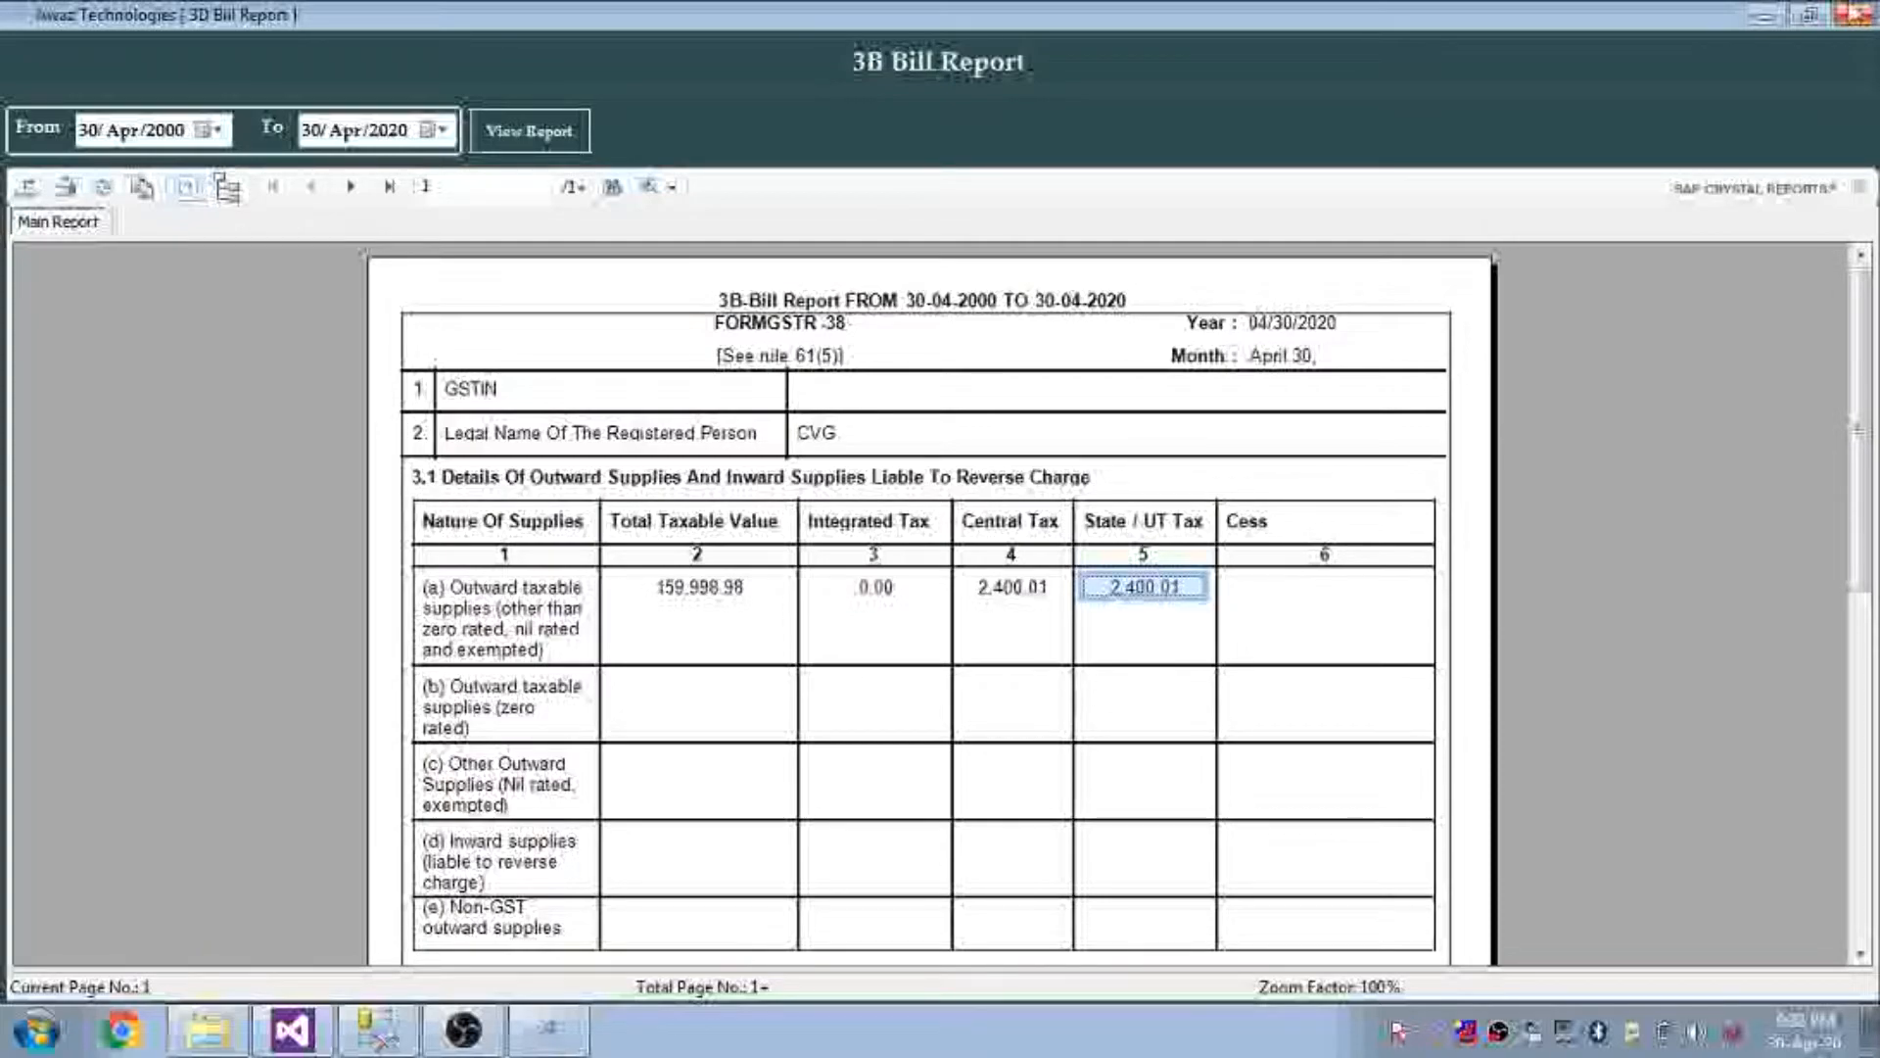
{"action": "left_click", "coordinate": [1852, 13]}
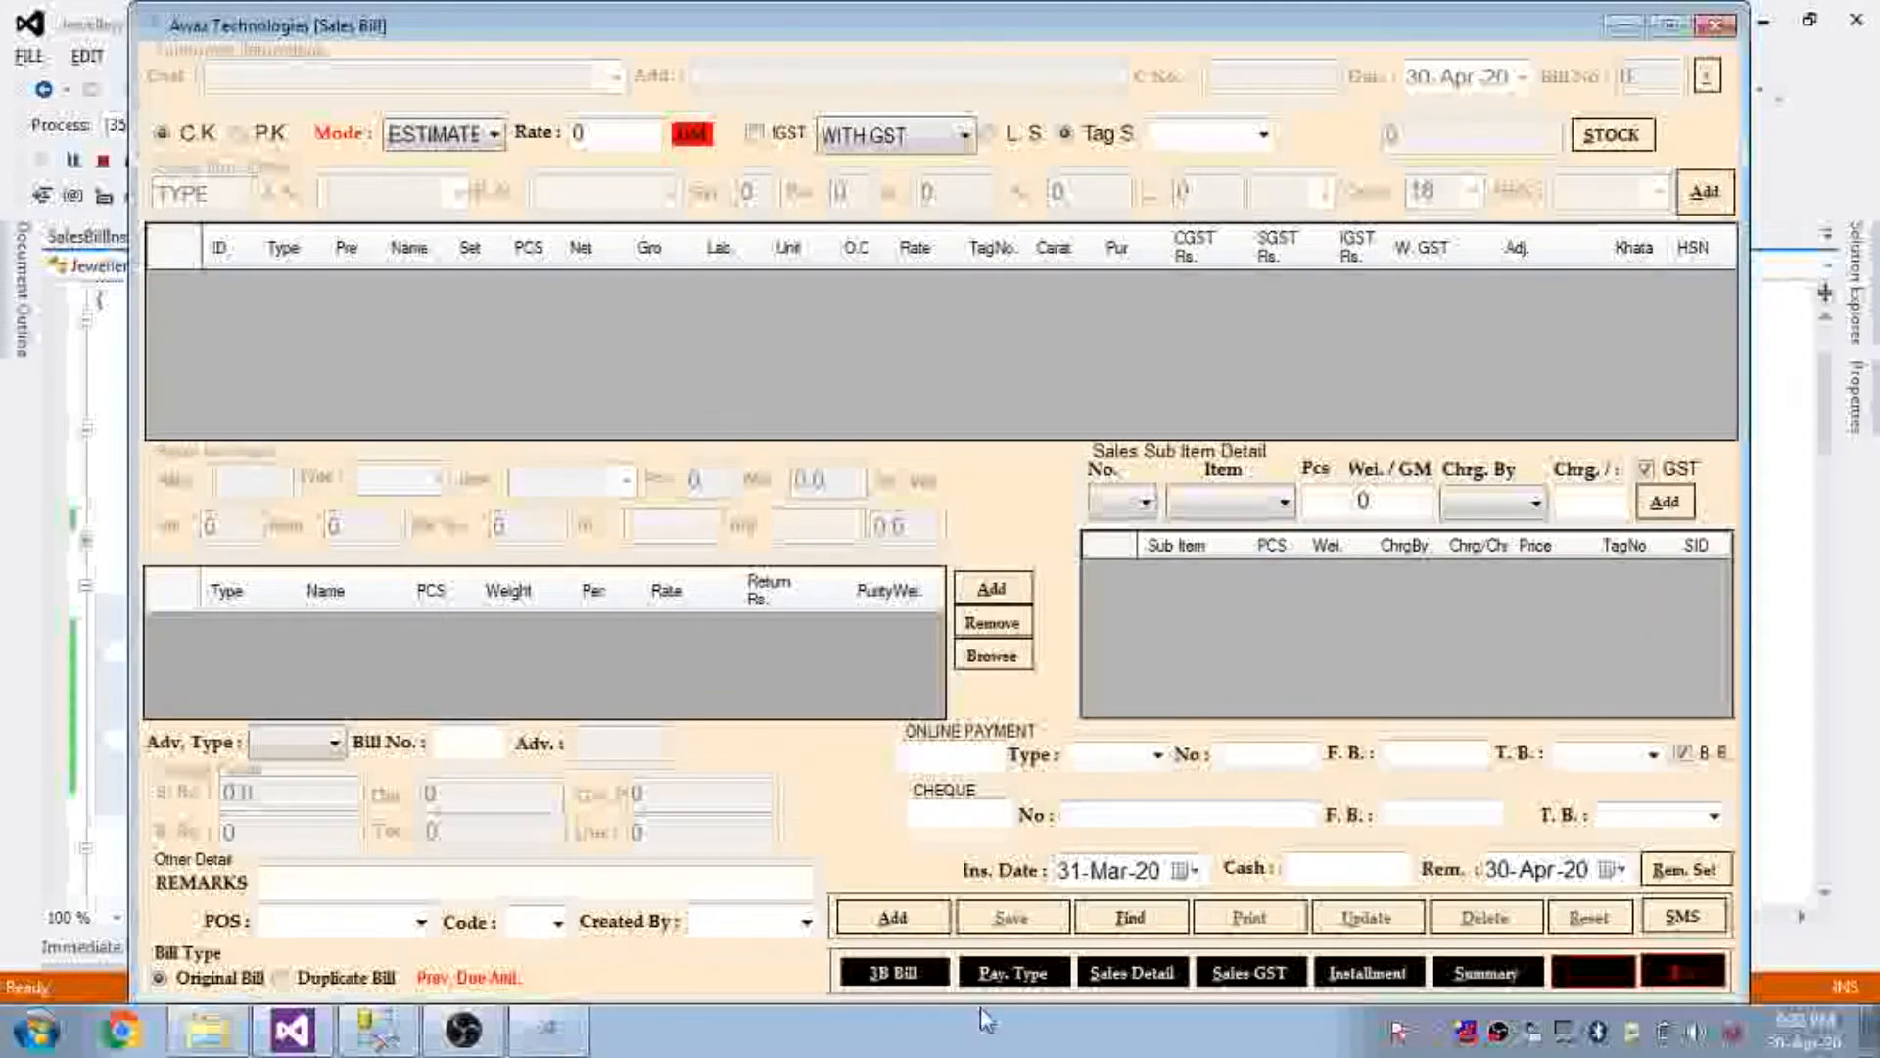
Show the payment type report from 2000, filtering CASH, then CHEQUE, then ALL payments
{"action": "left_click", "coordinate": [1014, 972]}
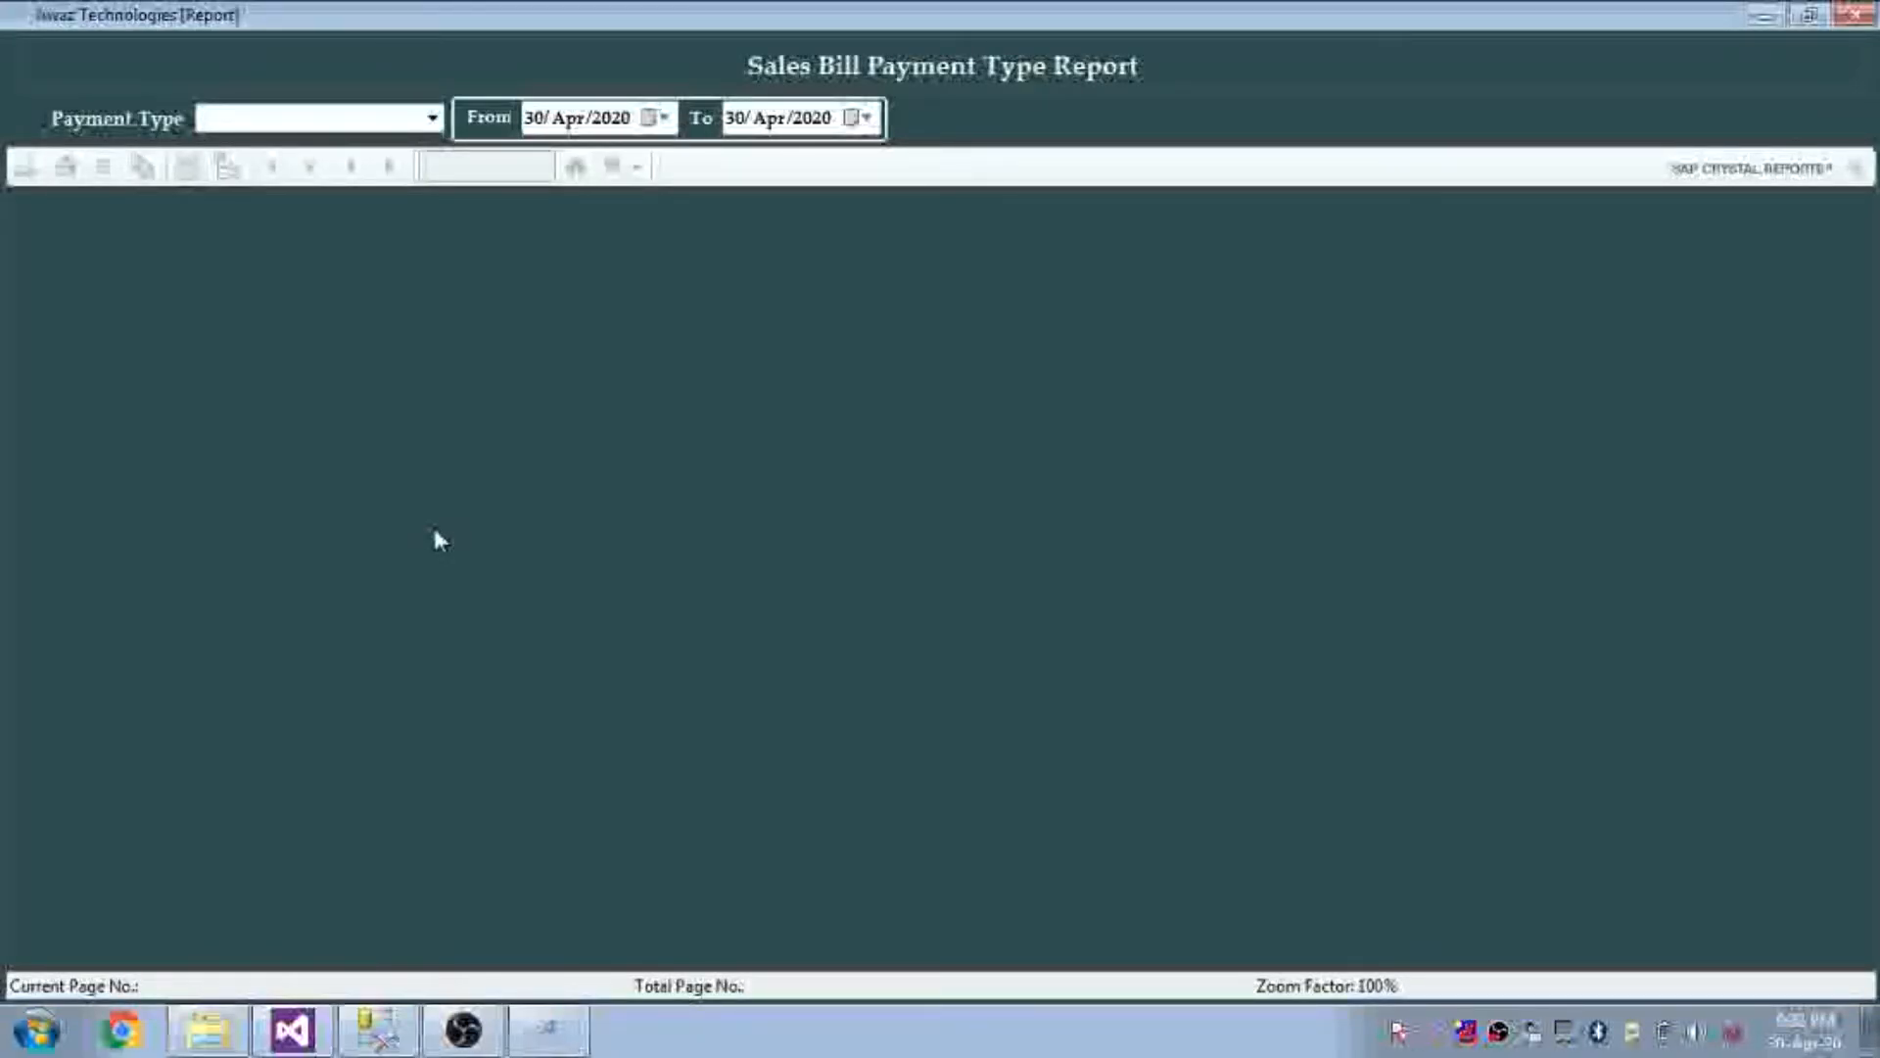
{"action": "left_click", "coordinate": [615, 118]}
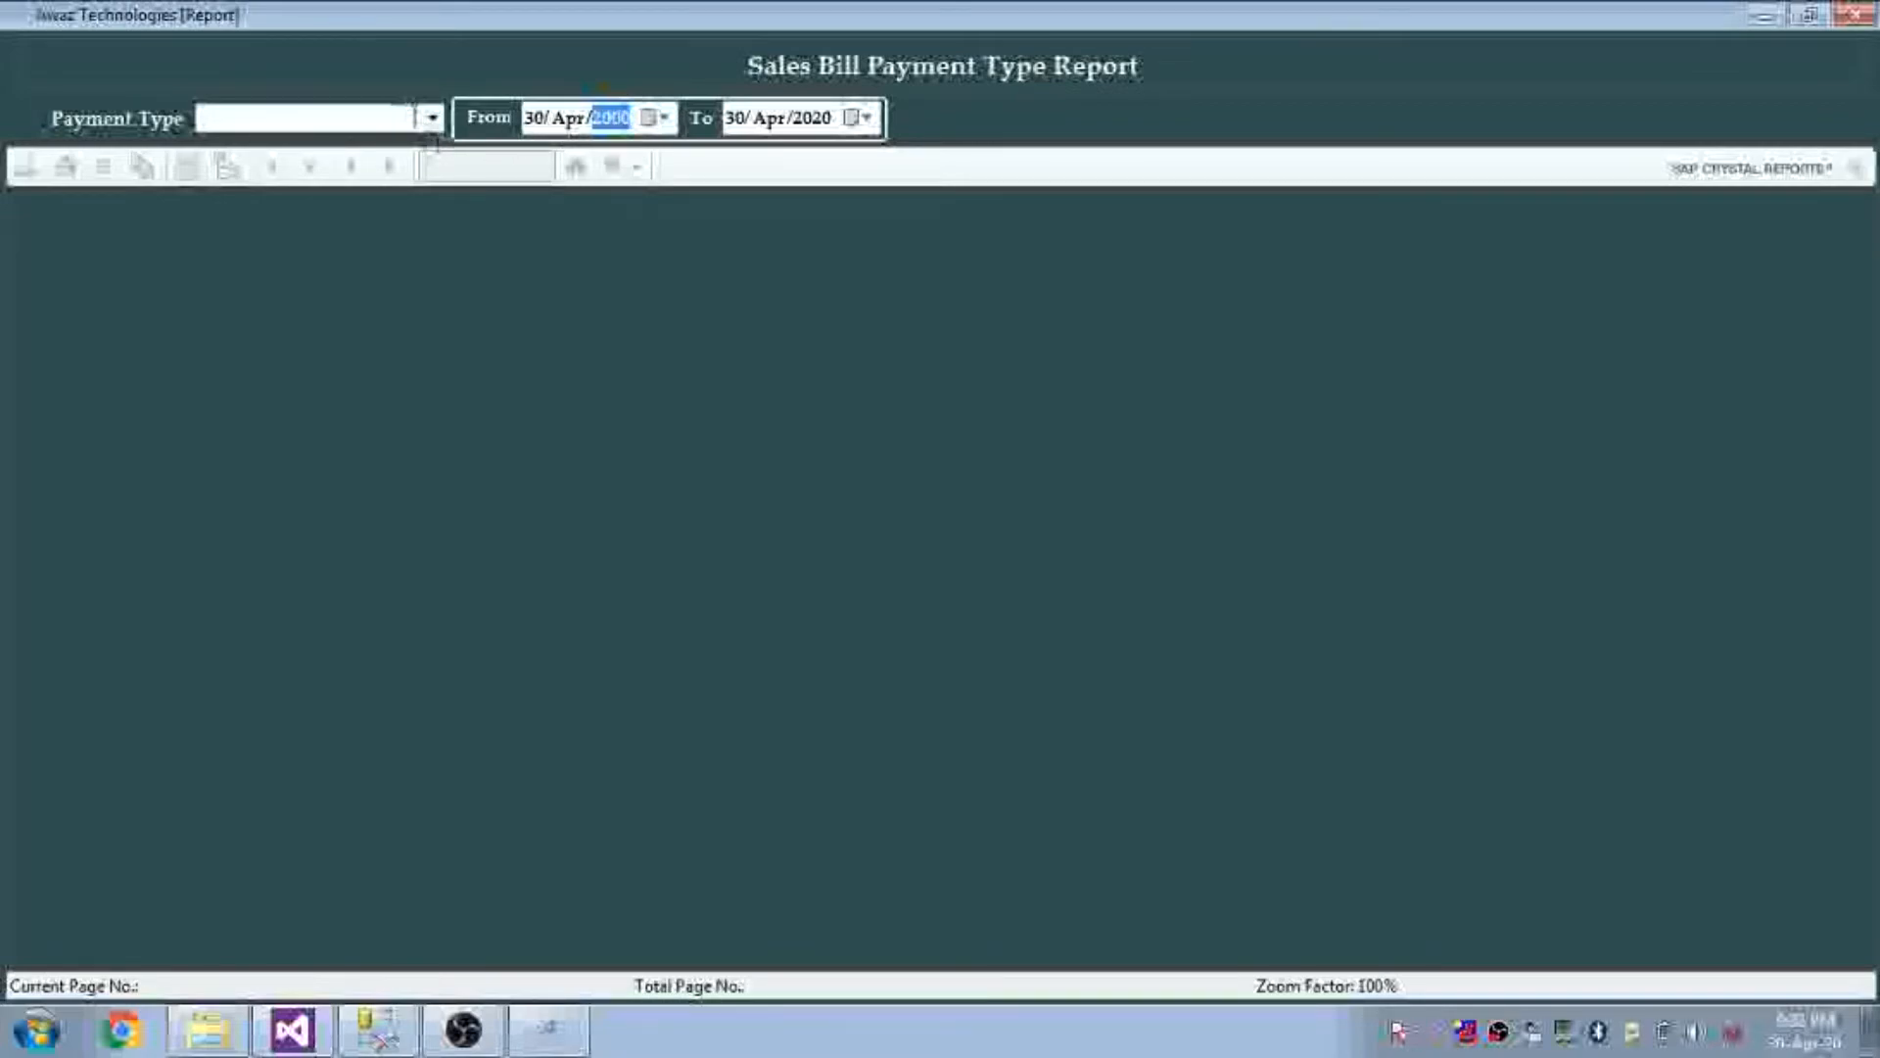
{"action": "left_click", "coordinate": [431, 121]}
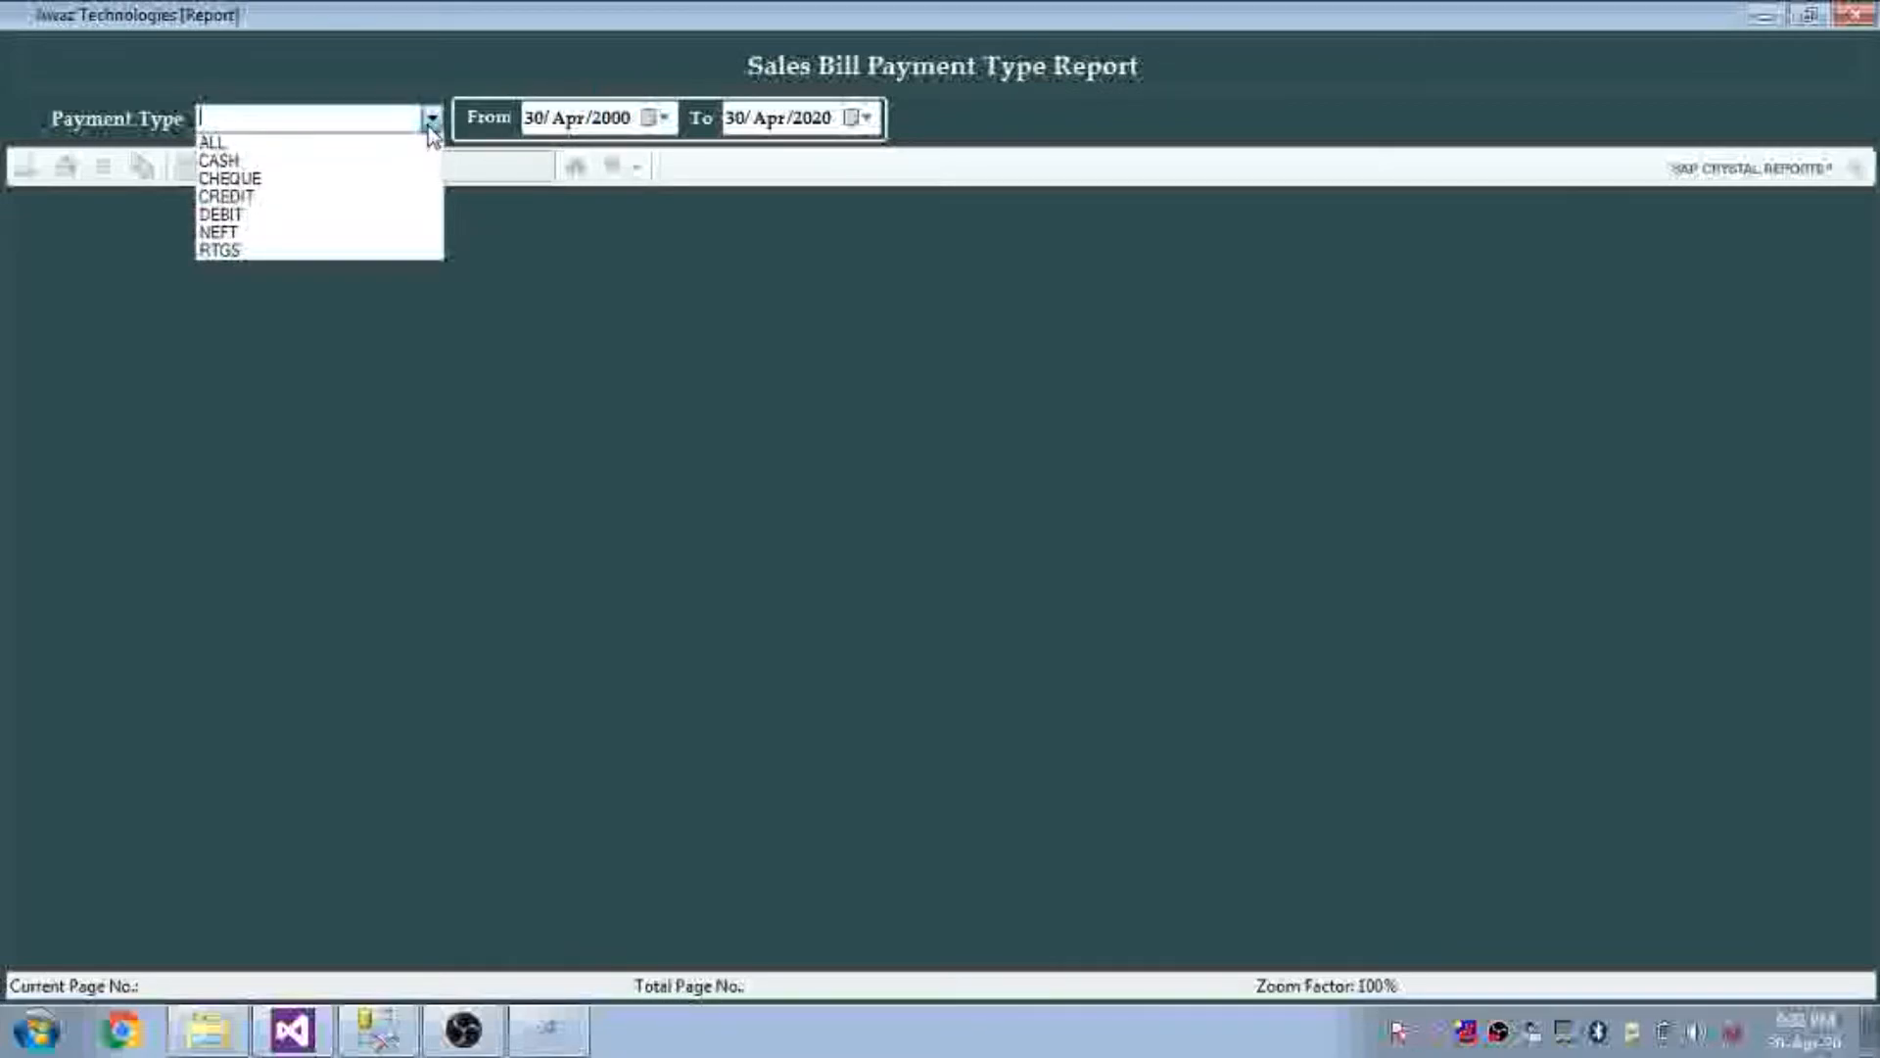
{"action": "left_click", "coordinate": [336, 161]}
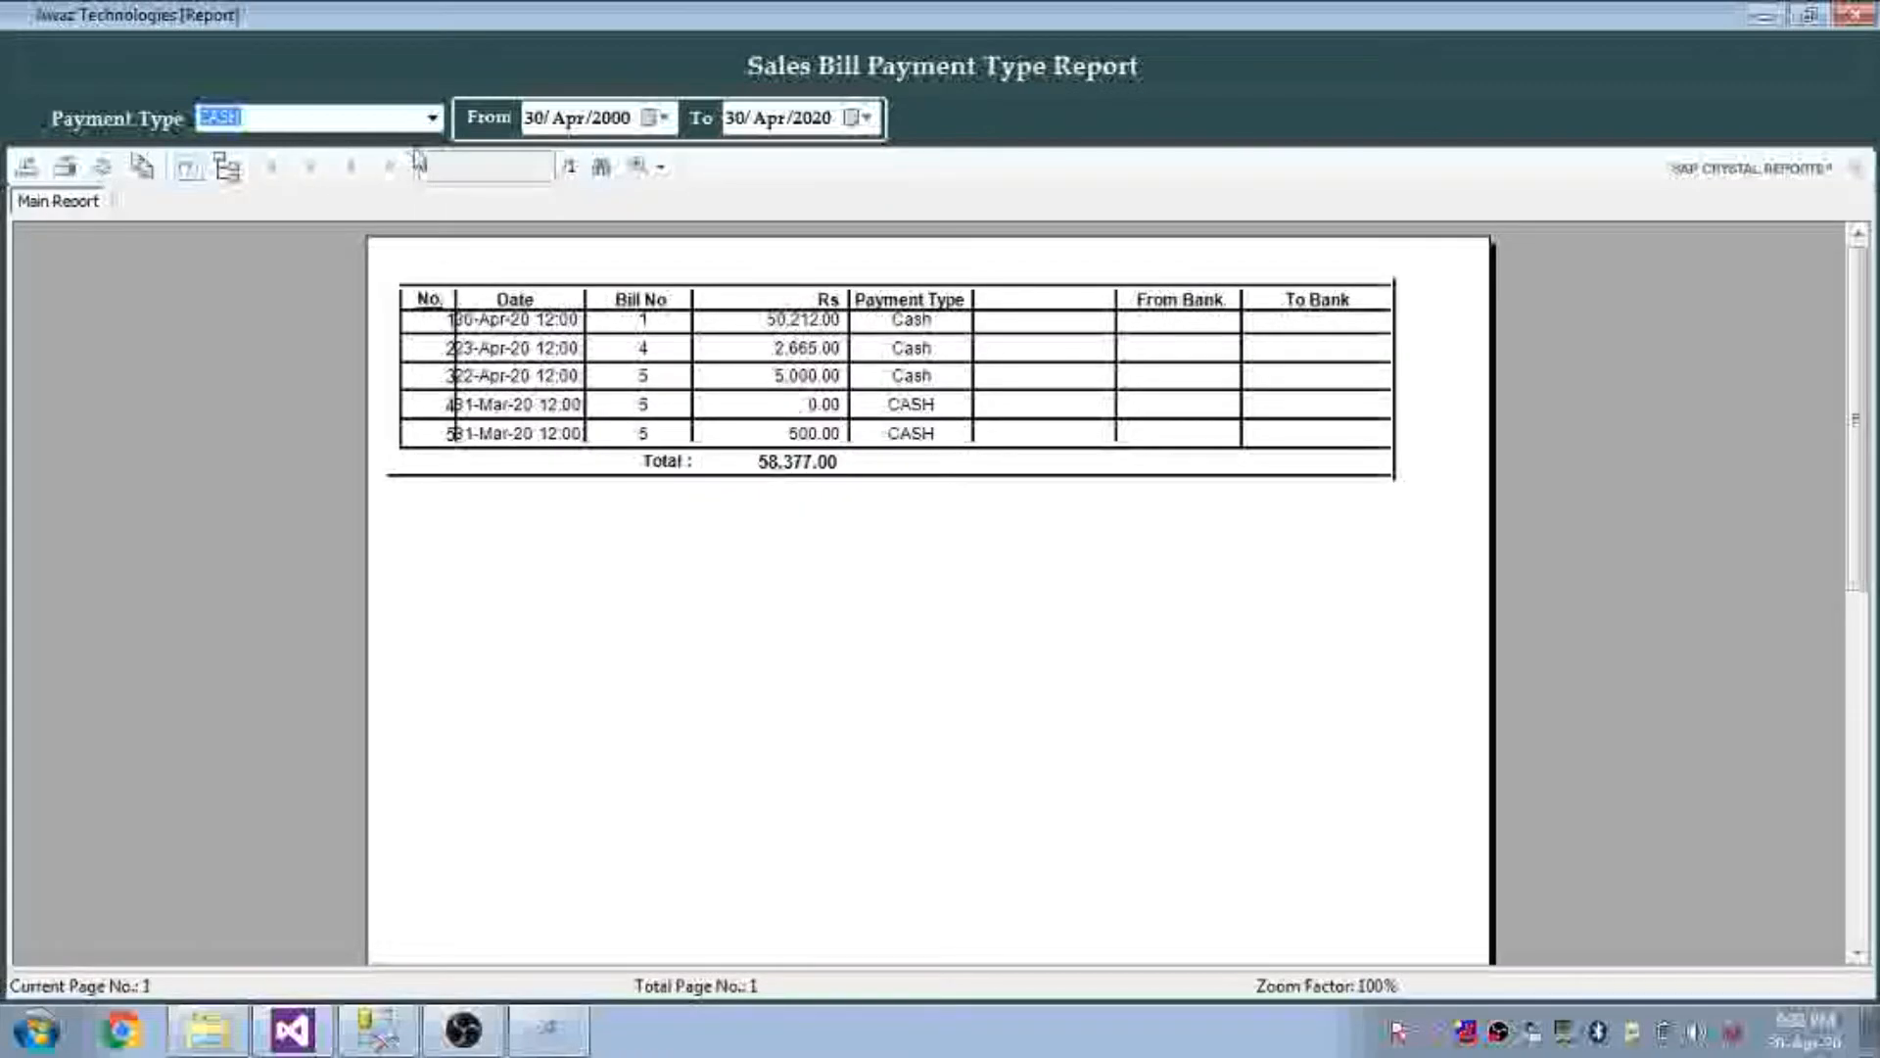
{"action": "left_click", "coordinate": [431, 118]}
{"action": "left_click", "coordinate": [349, 180]}
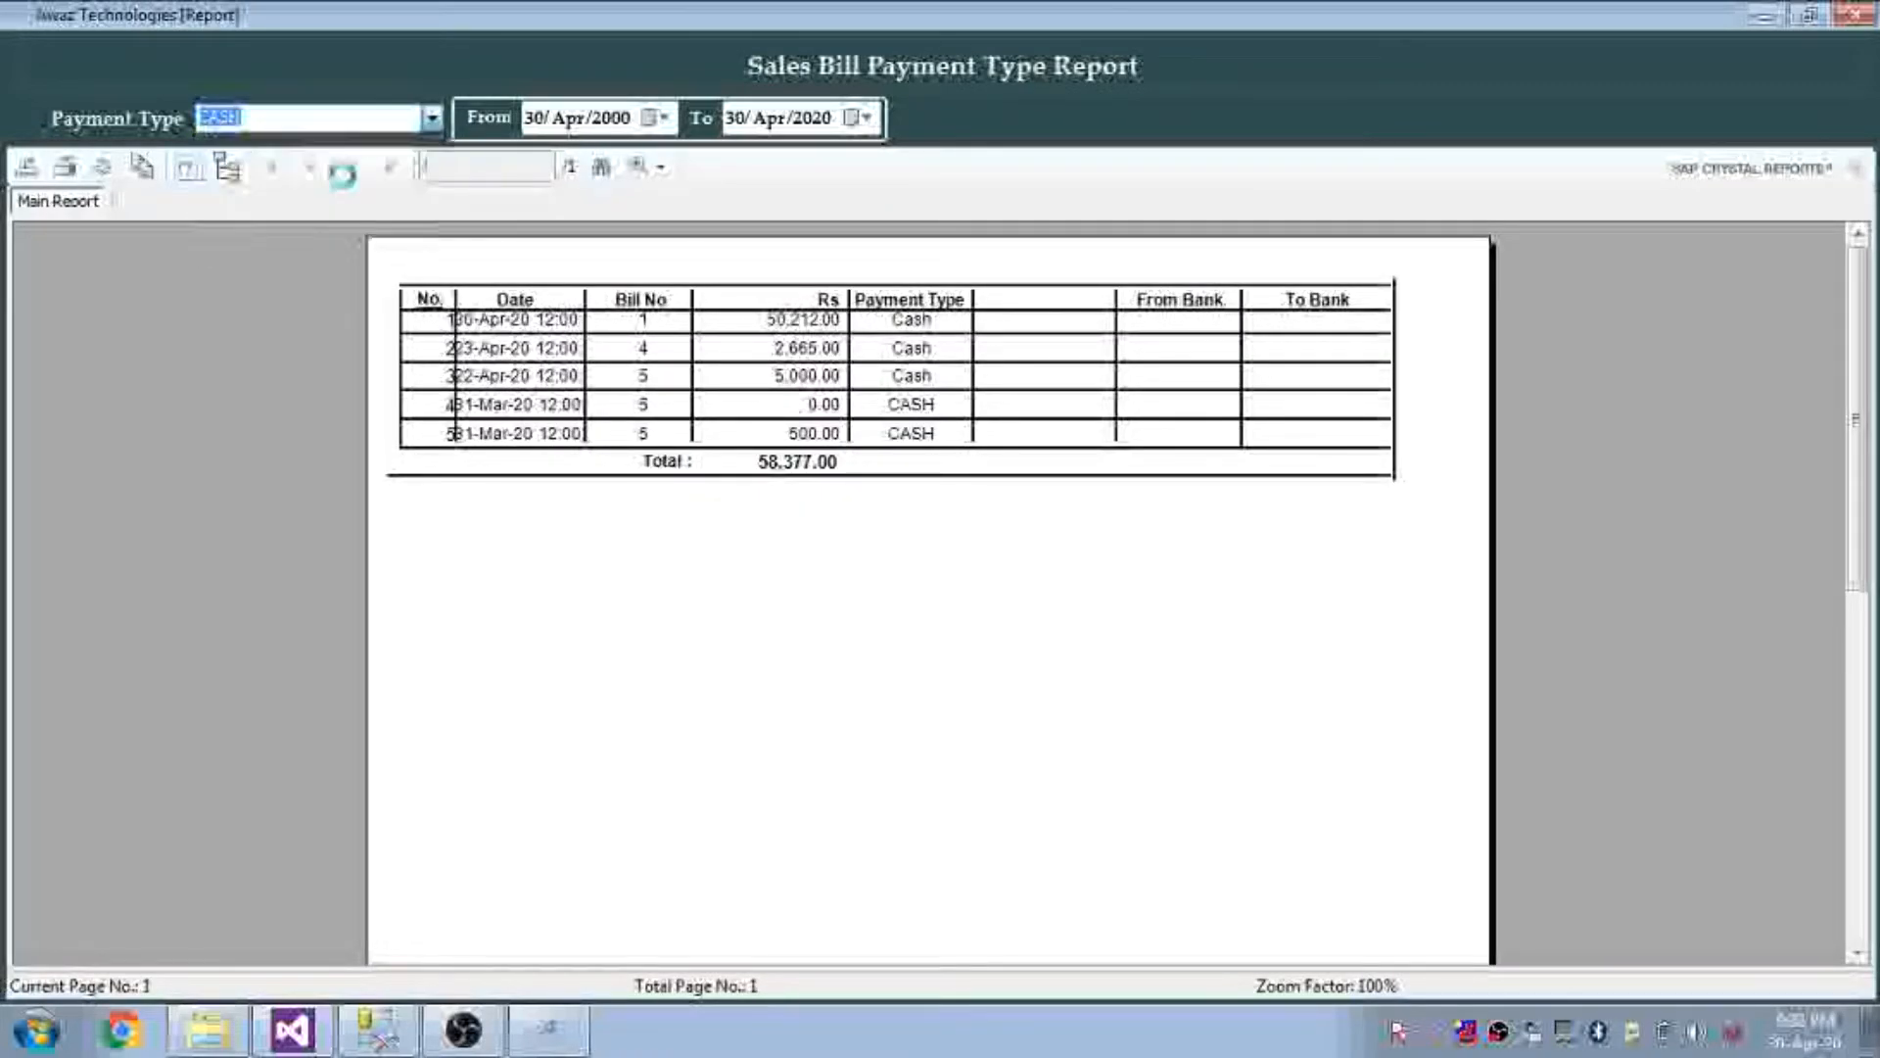
{"action": "left_click", "coordinate": [431, 118]}
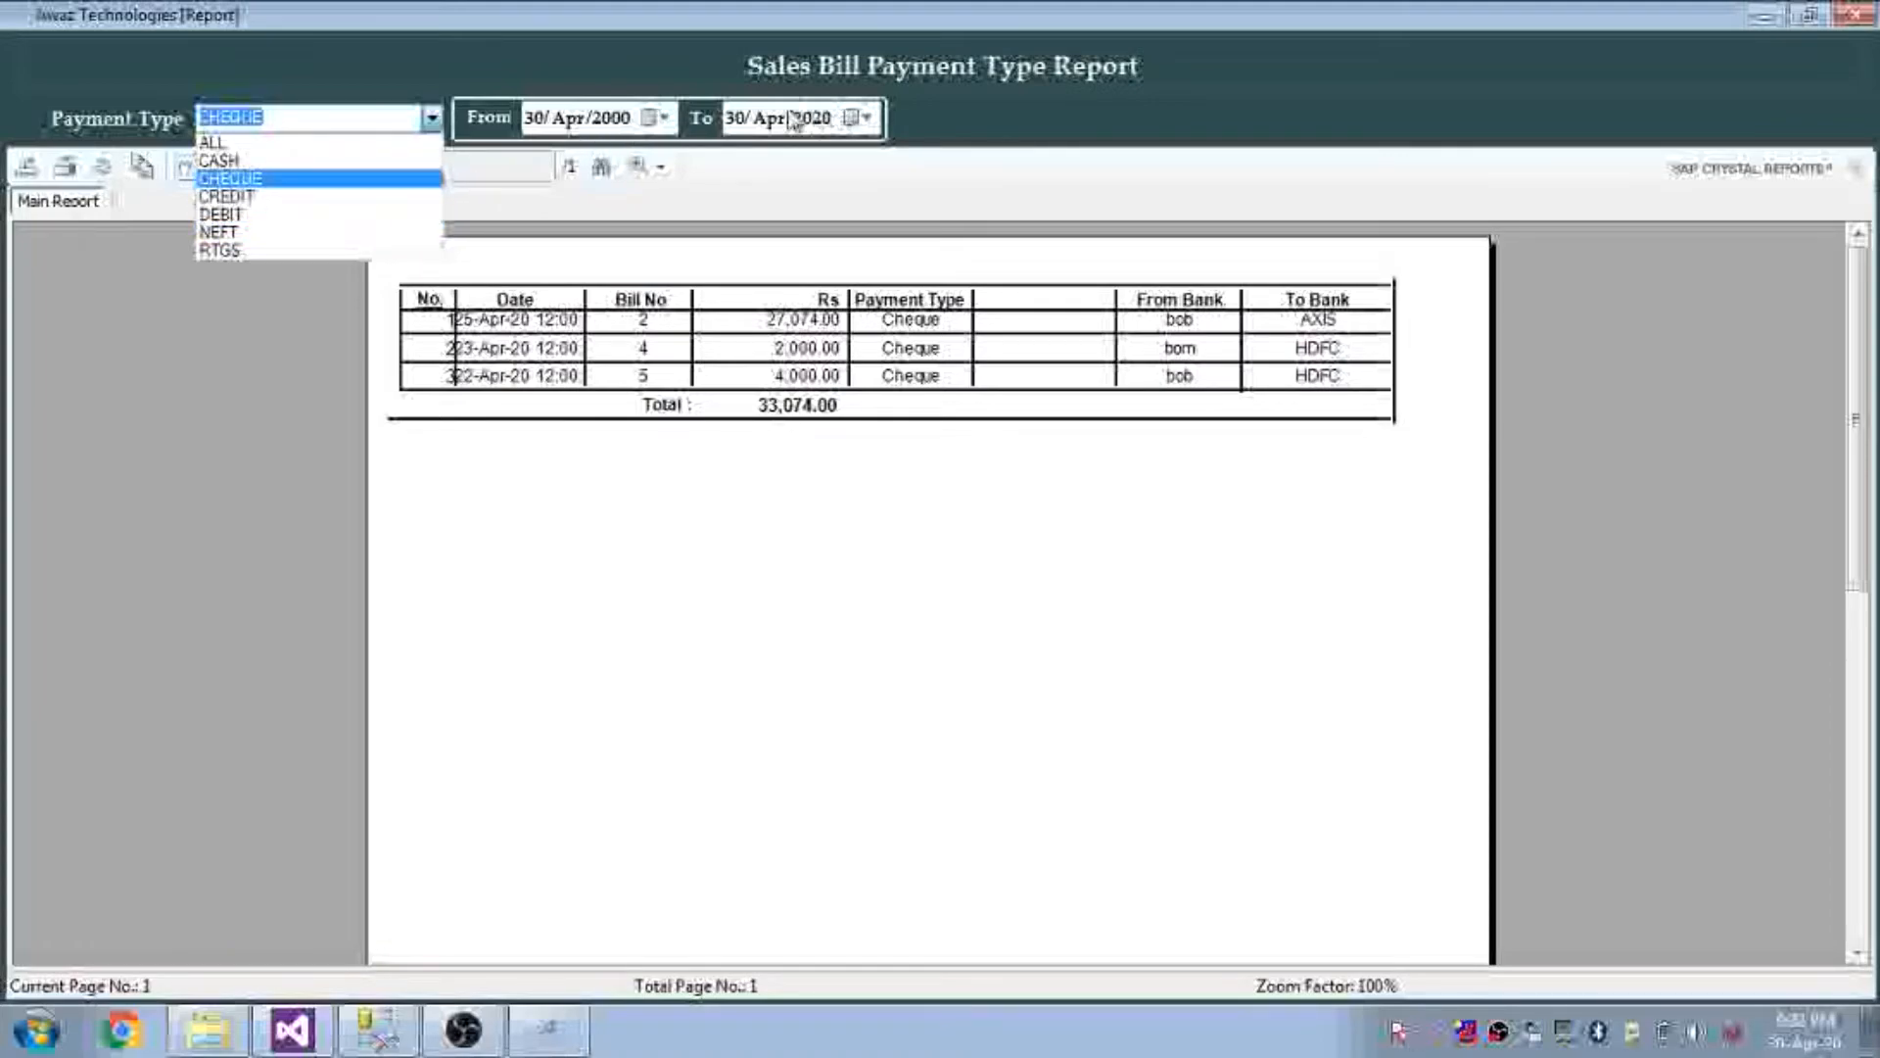
{"action": "left_click", "coordinate": [311, 145]}
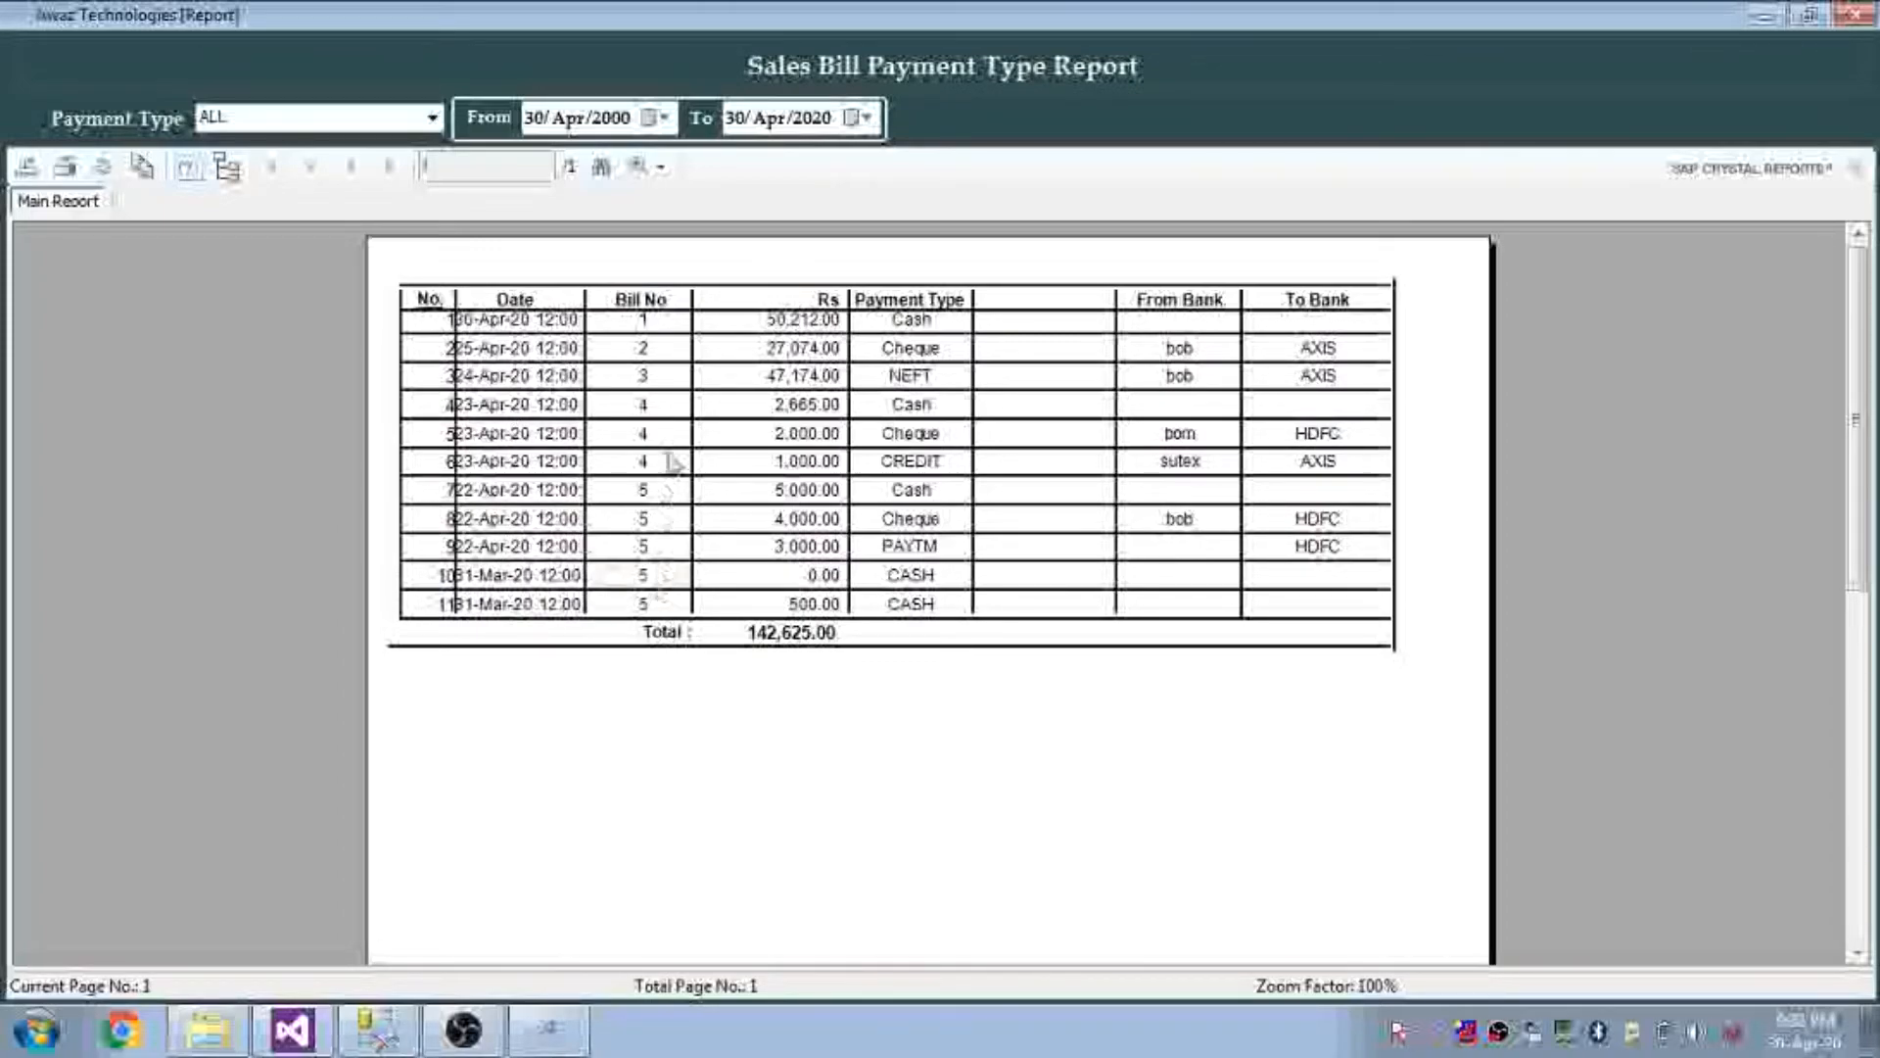
Review the cheque and bank entries and the 142,625.00 grand total, then move to Sales Detail
{"action": "left_click", "coordinate": [910, 521]}
{"action": "left_click", "coordinate": [1170, 387]}
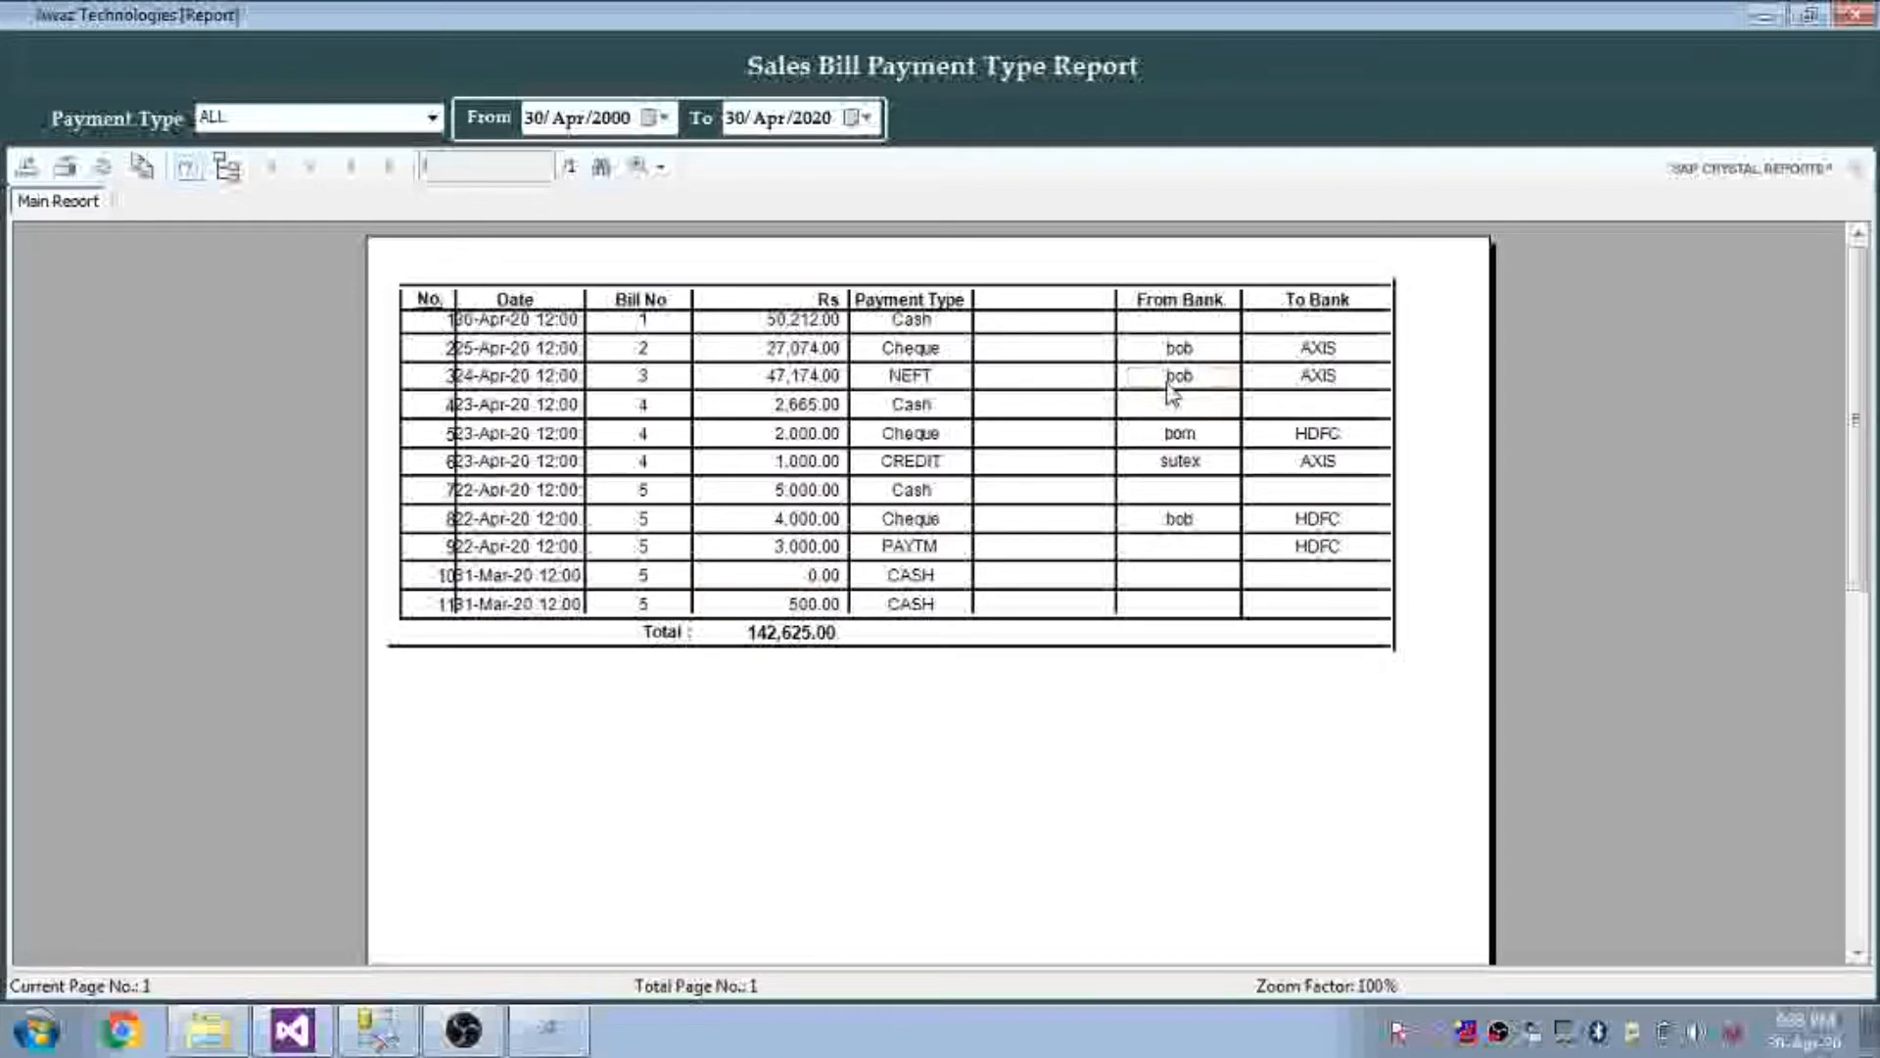
{"action": "left_click", "coordinate": [1295, 431]}
{"action": "left_click", "coordinate": [710, 634]}
{"action": "left_click", "coordinate": [805, 646]}
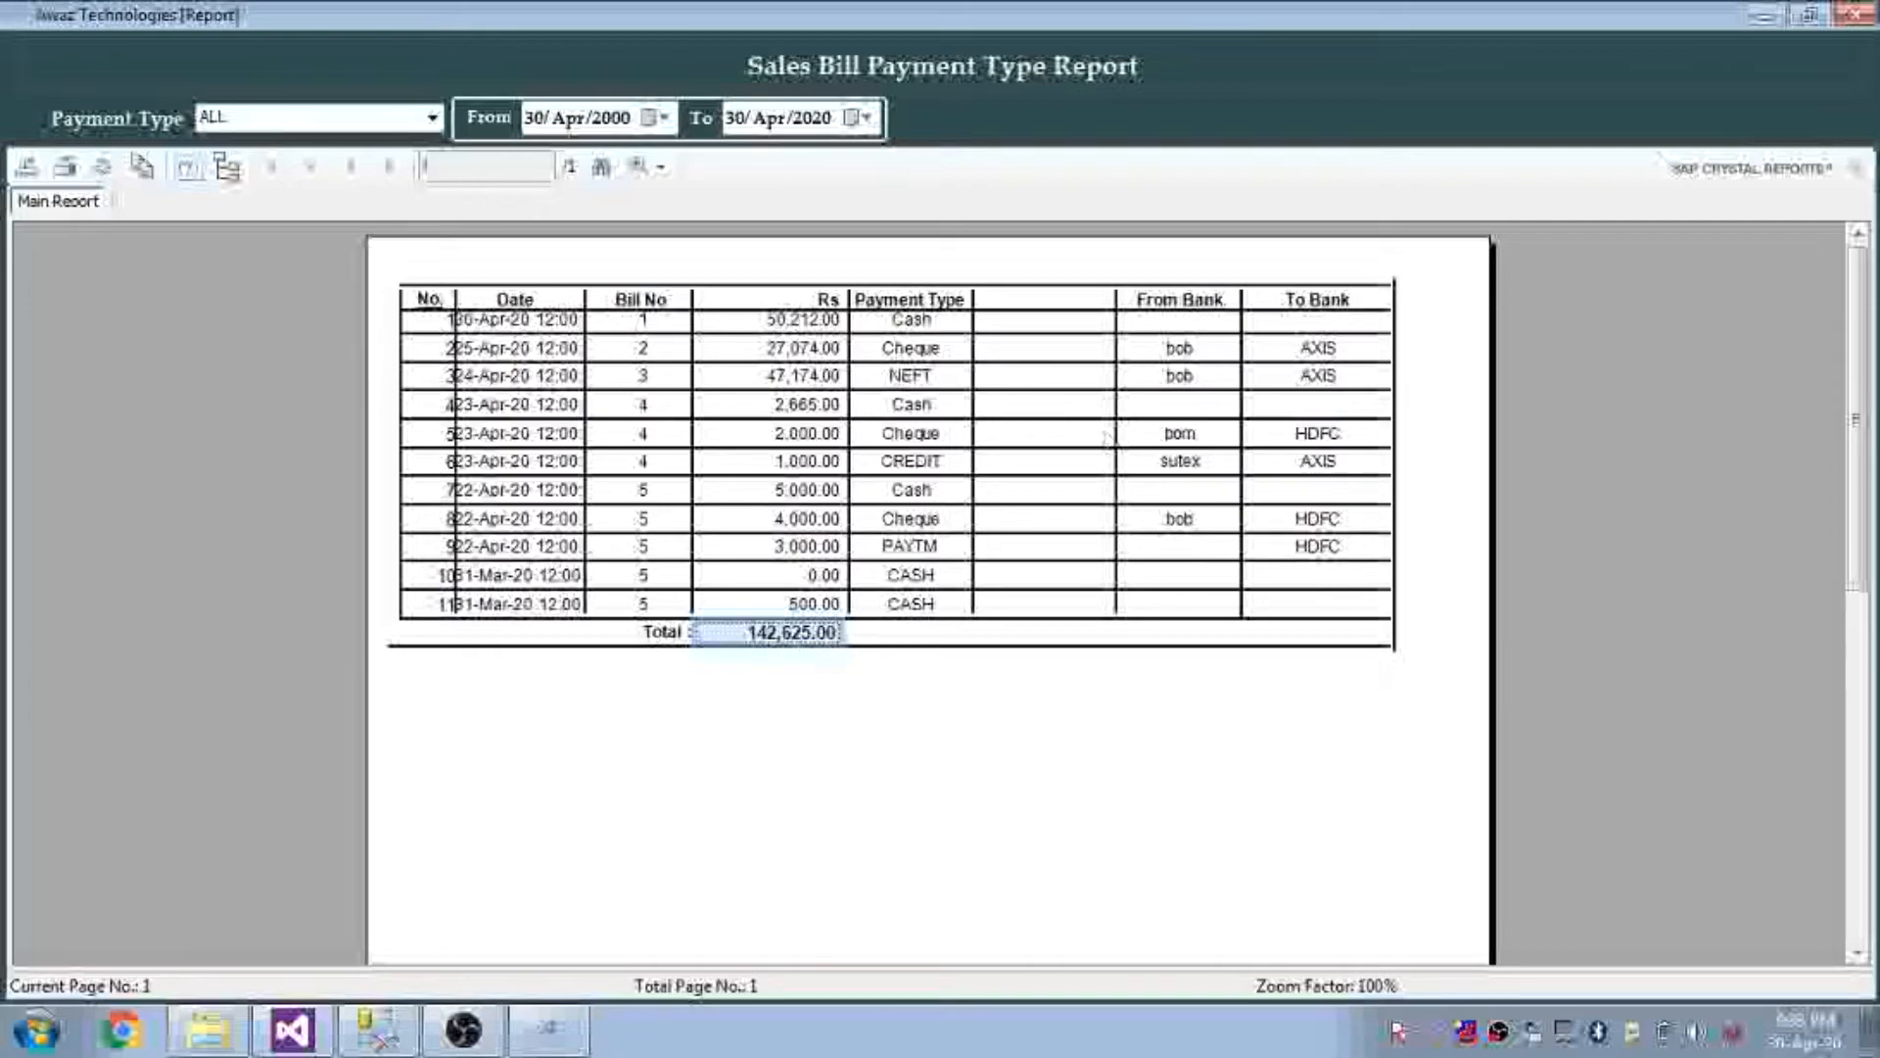
{"action": "left_click", "coordinate": [1853, 14]}
{"action": "left_click", "coordinate": [1122, 978]}
Generate the Sales Detail Report from 30 Apr 2000 to 30 Apr 2020
{"action": "left_click", "coordinate": [170, 137]}
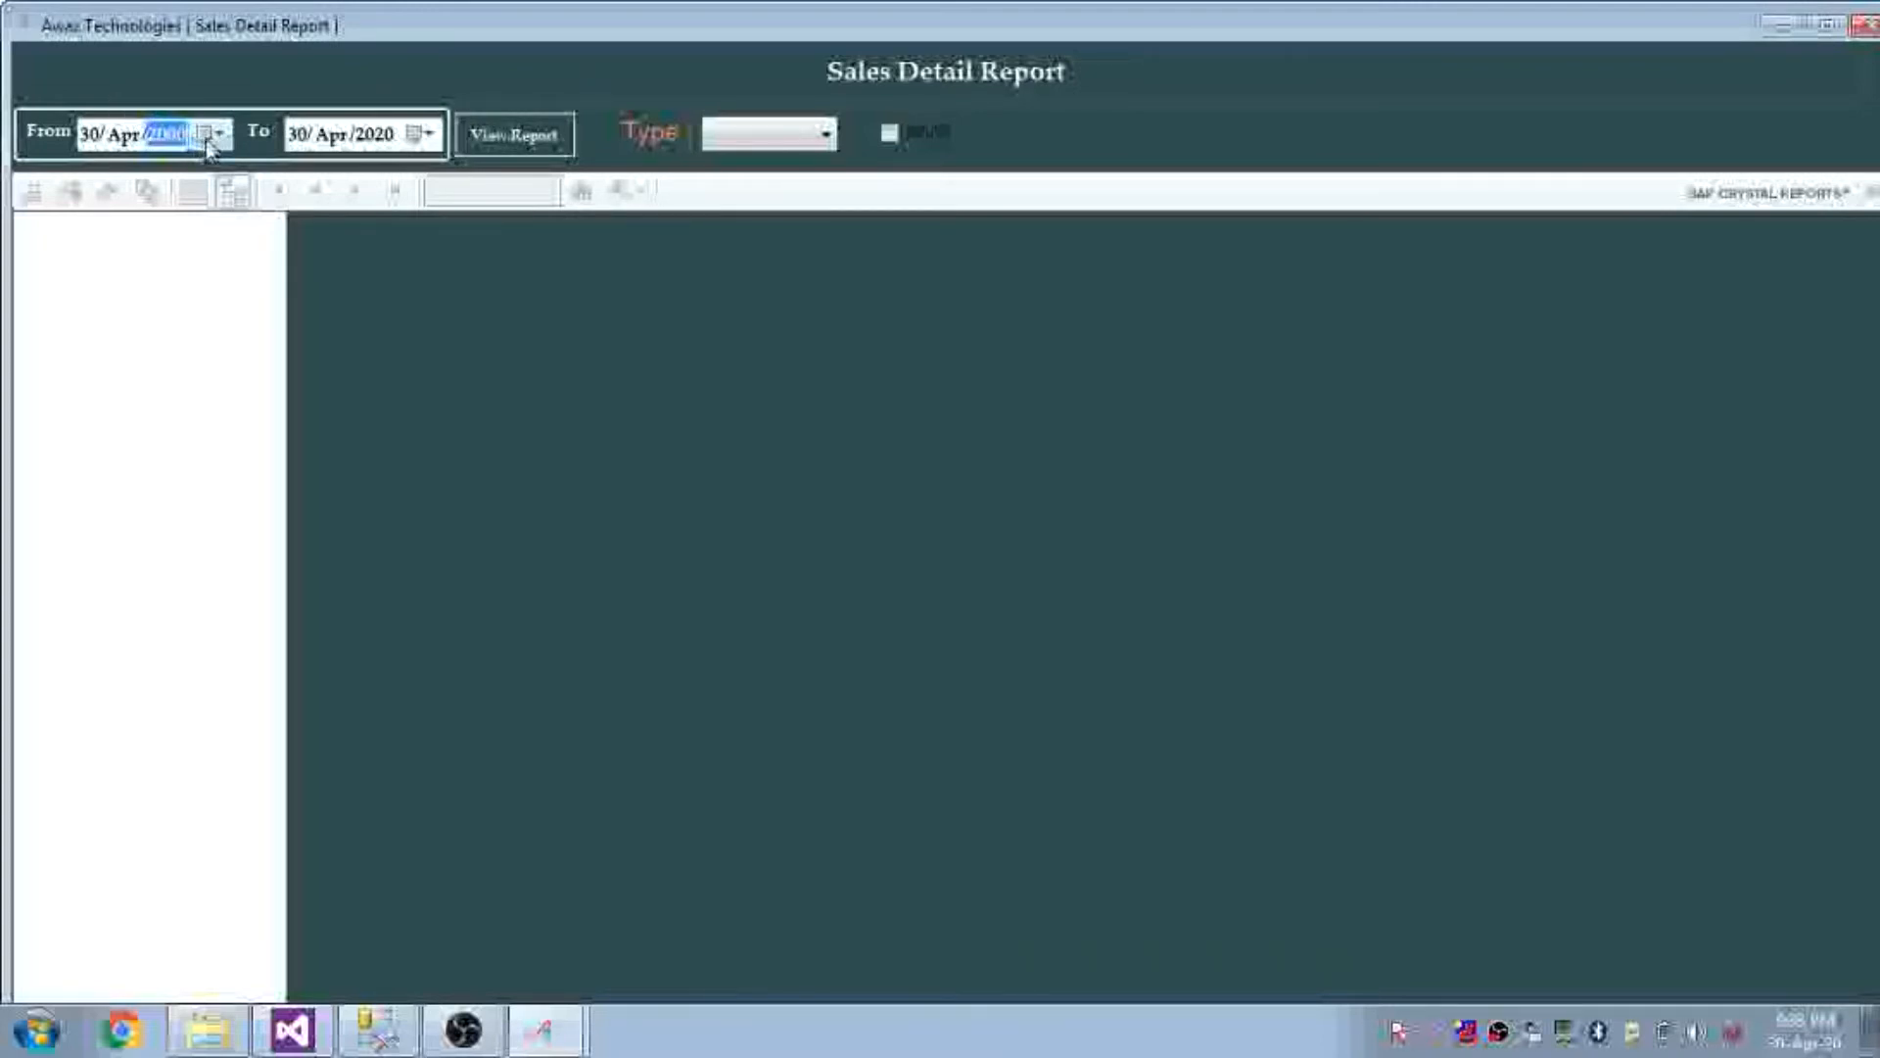
{"action": "left_click", "coordinate": [217, 135]}
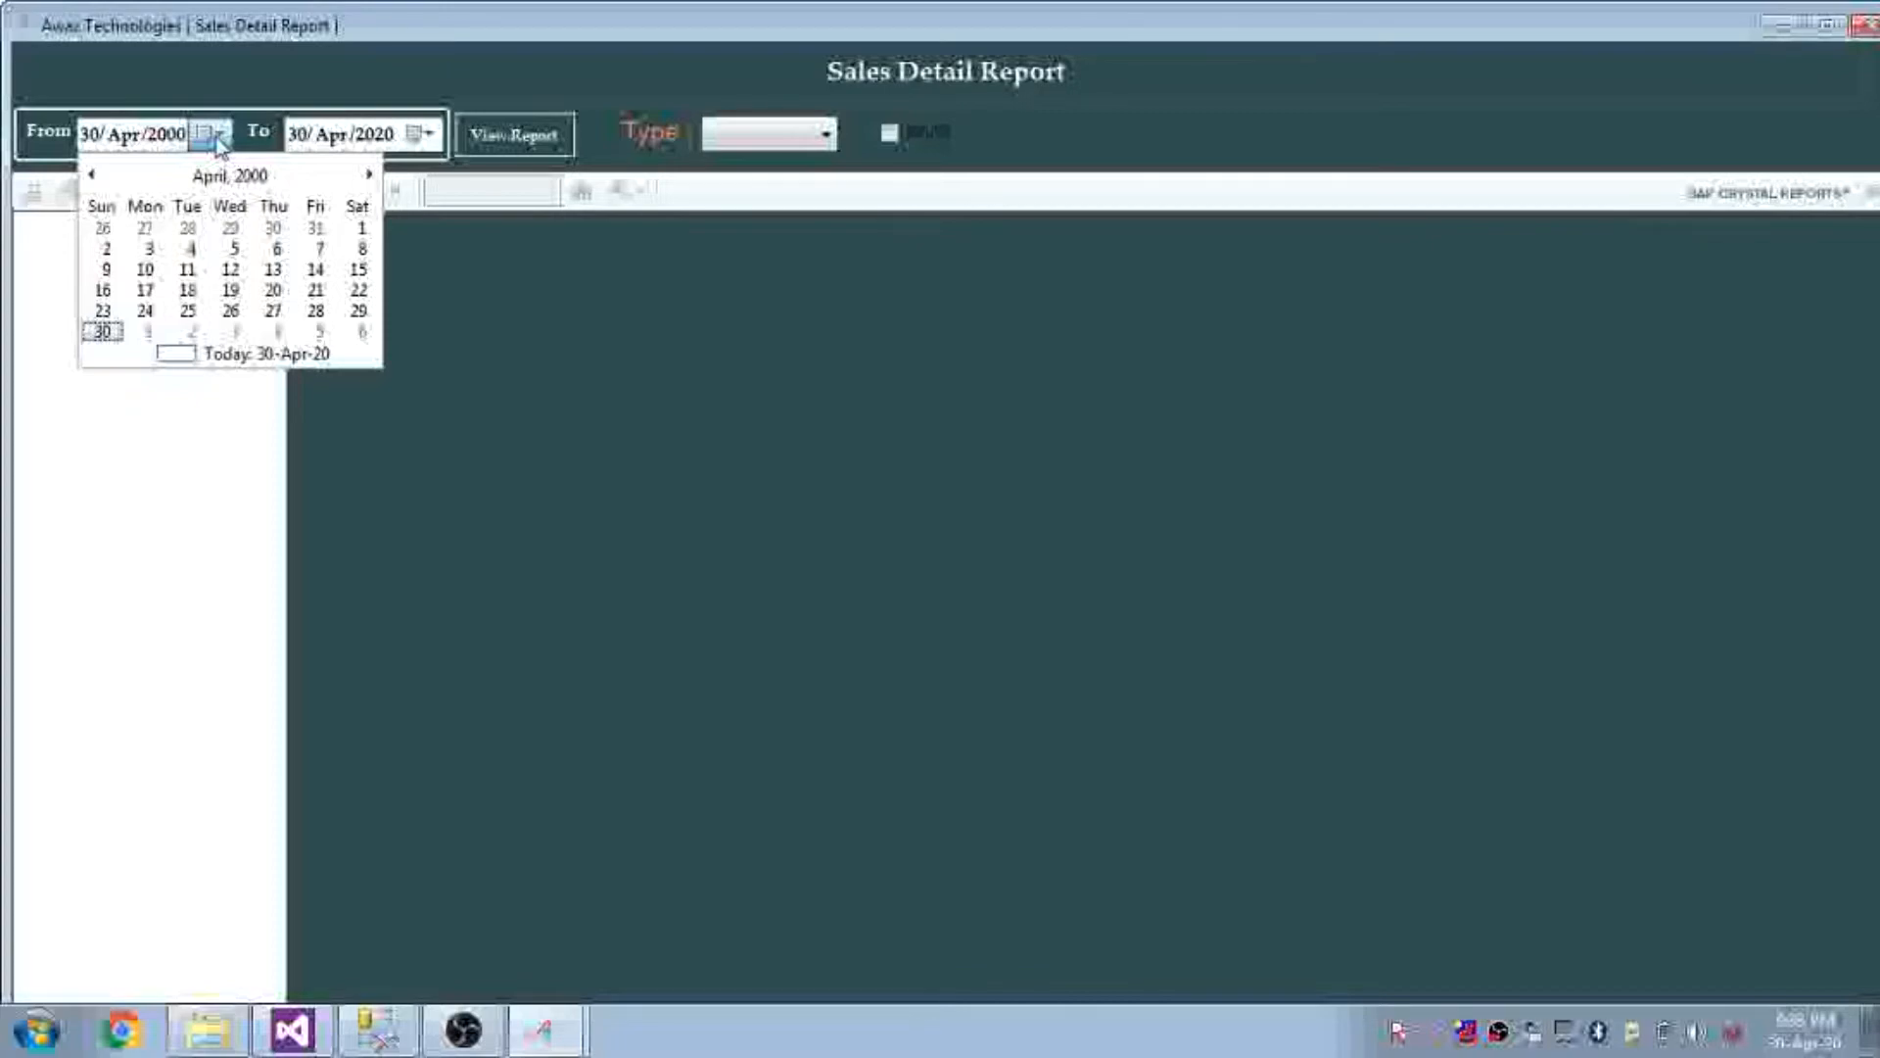
{"action": "left_click", "coordinate": [217, 135]}
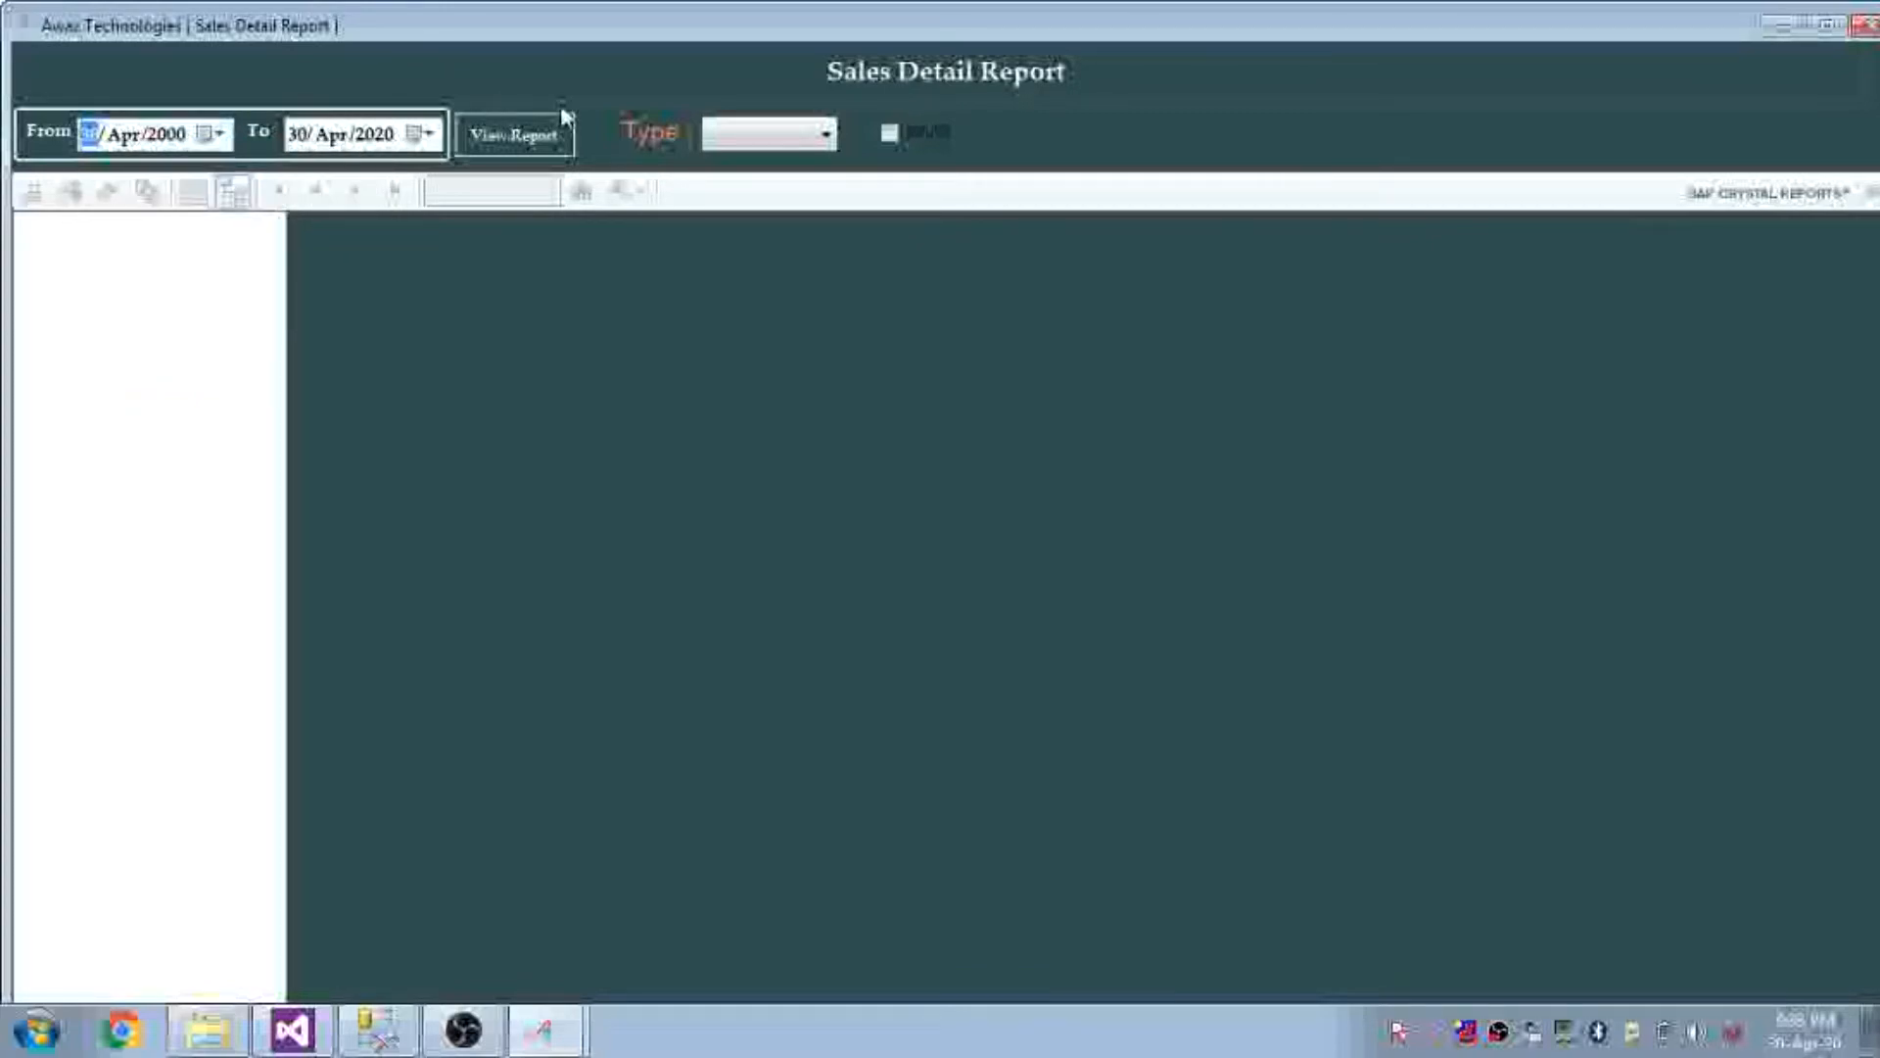
{"action": "left_click", "coordinate": [546, 142]}
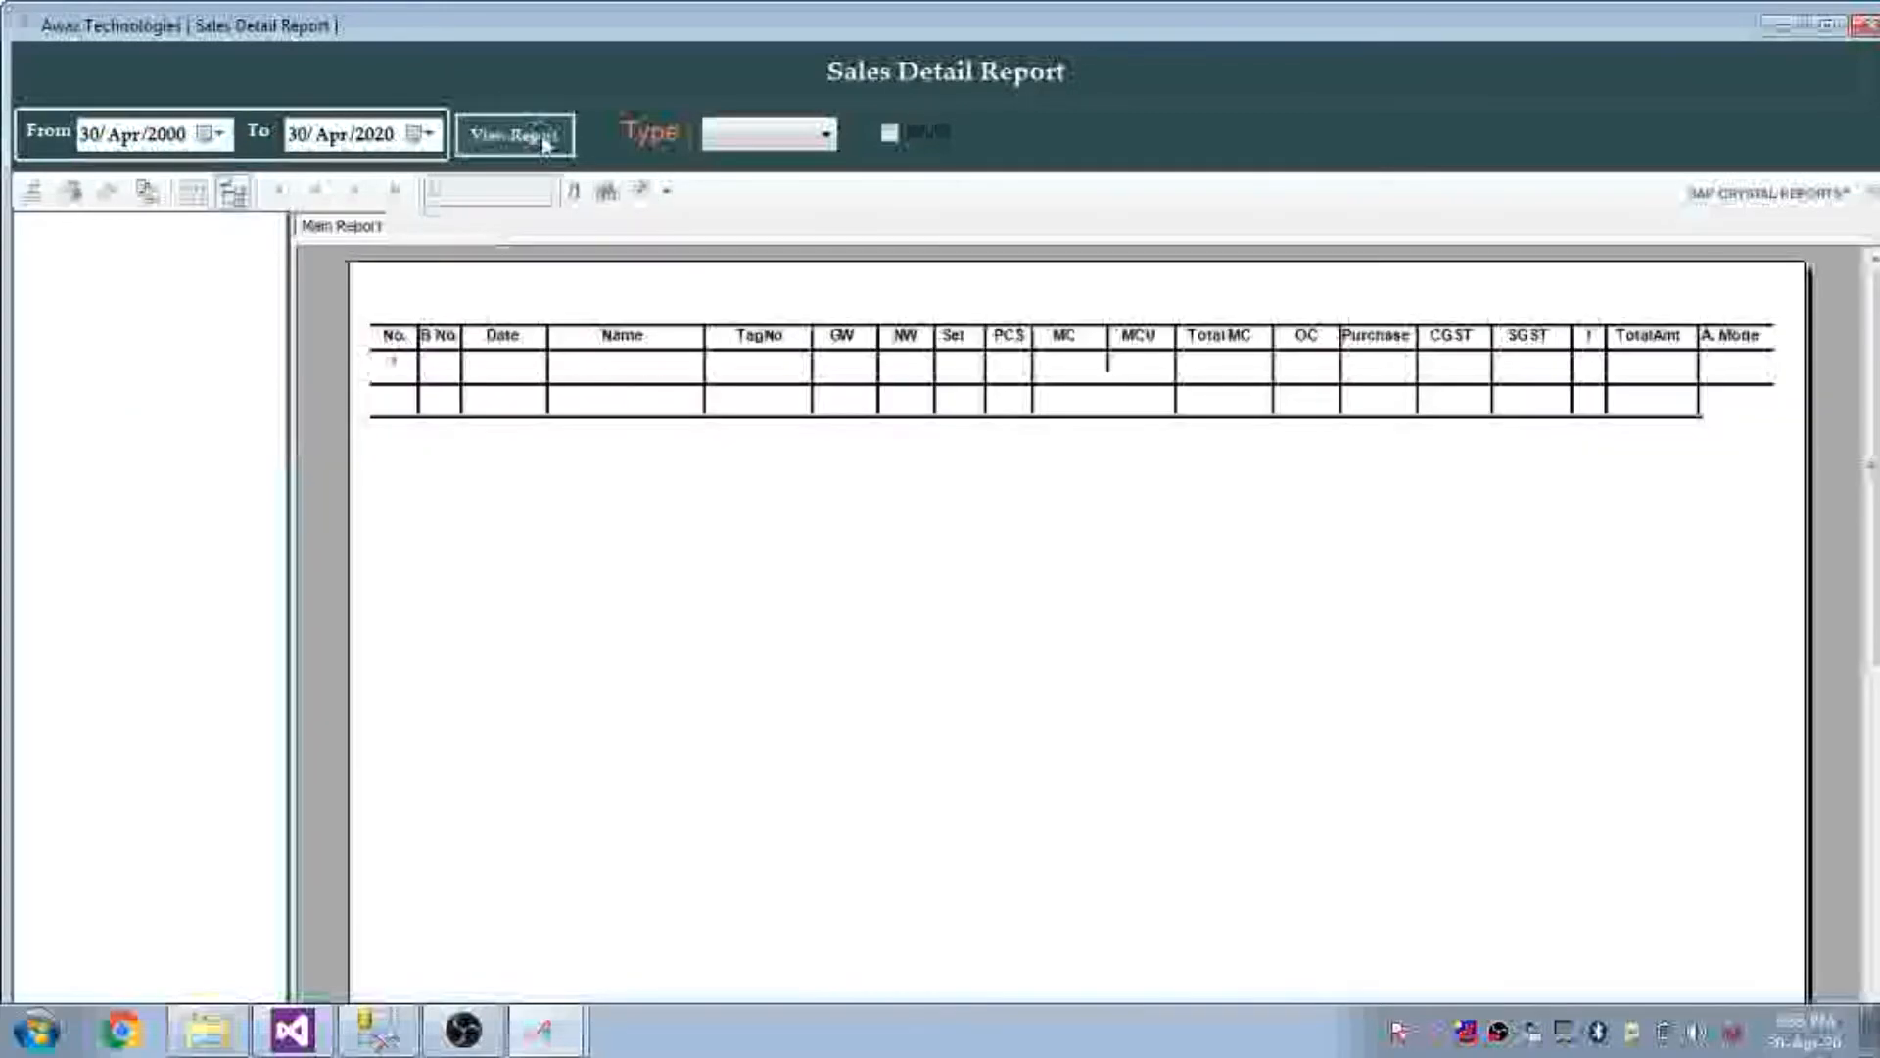
Filter the report to GOLD, then SILVER, listing 6 silver sales totalling 104880
{"action": "left_click", "coordinate": [759, 133]}
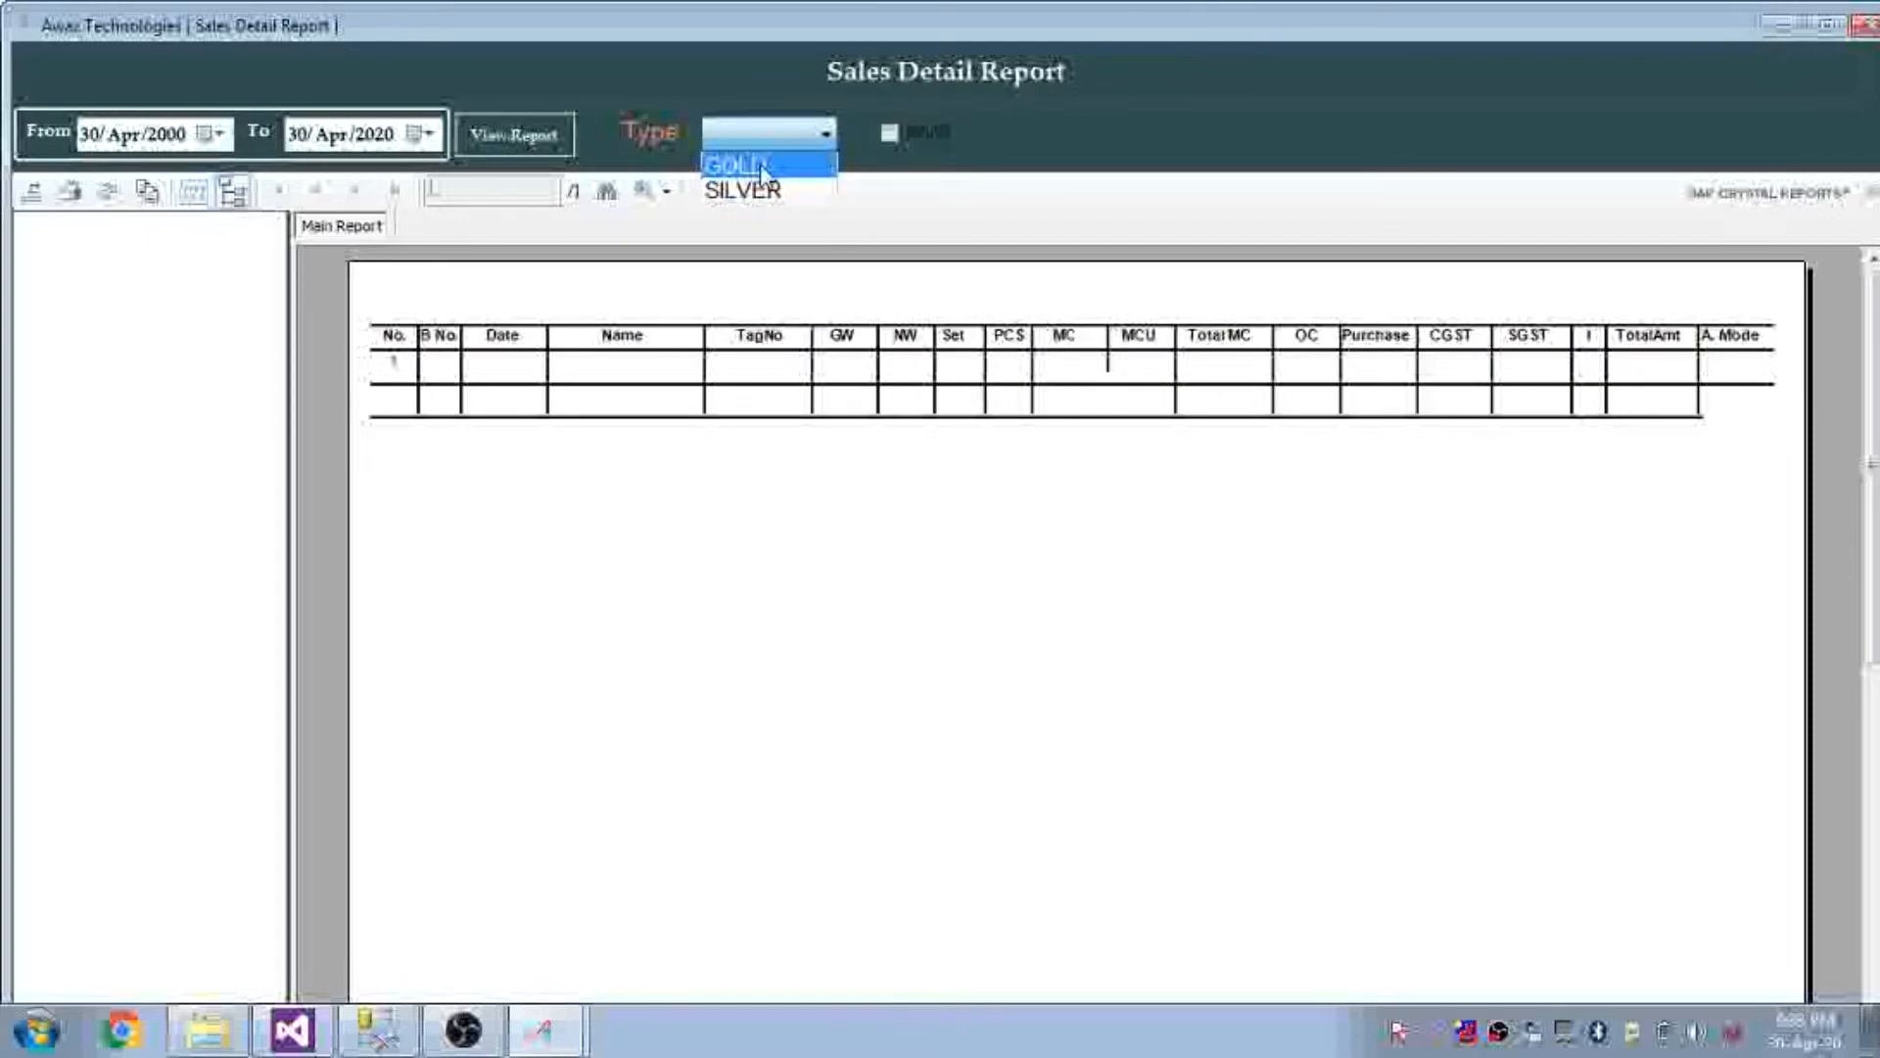
{"action": "left_click", "coordinate": [761, 168]}
{"action": "left_click", "coordinate": [521, 139]}
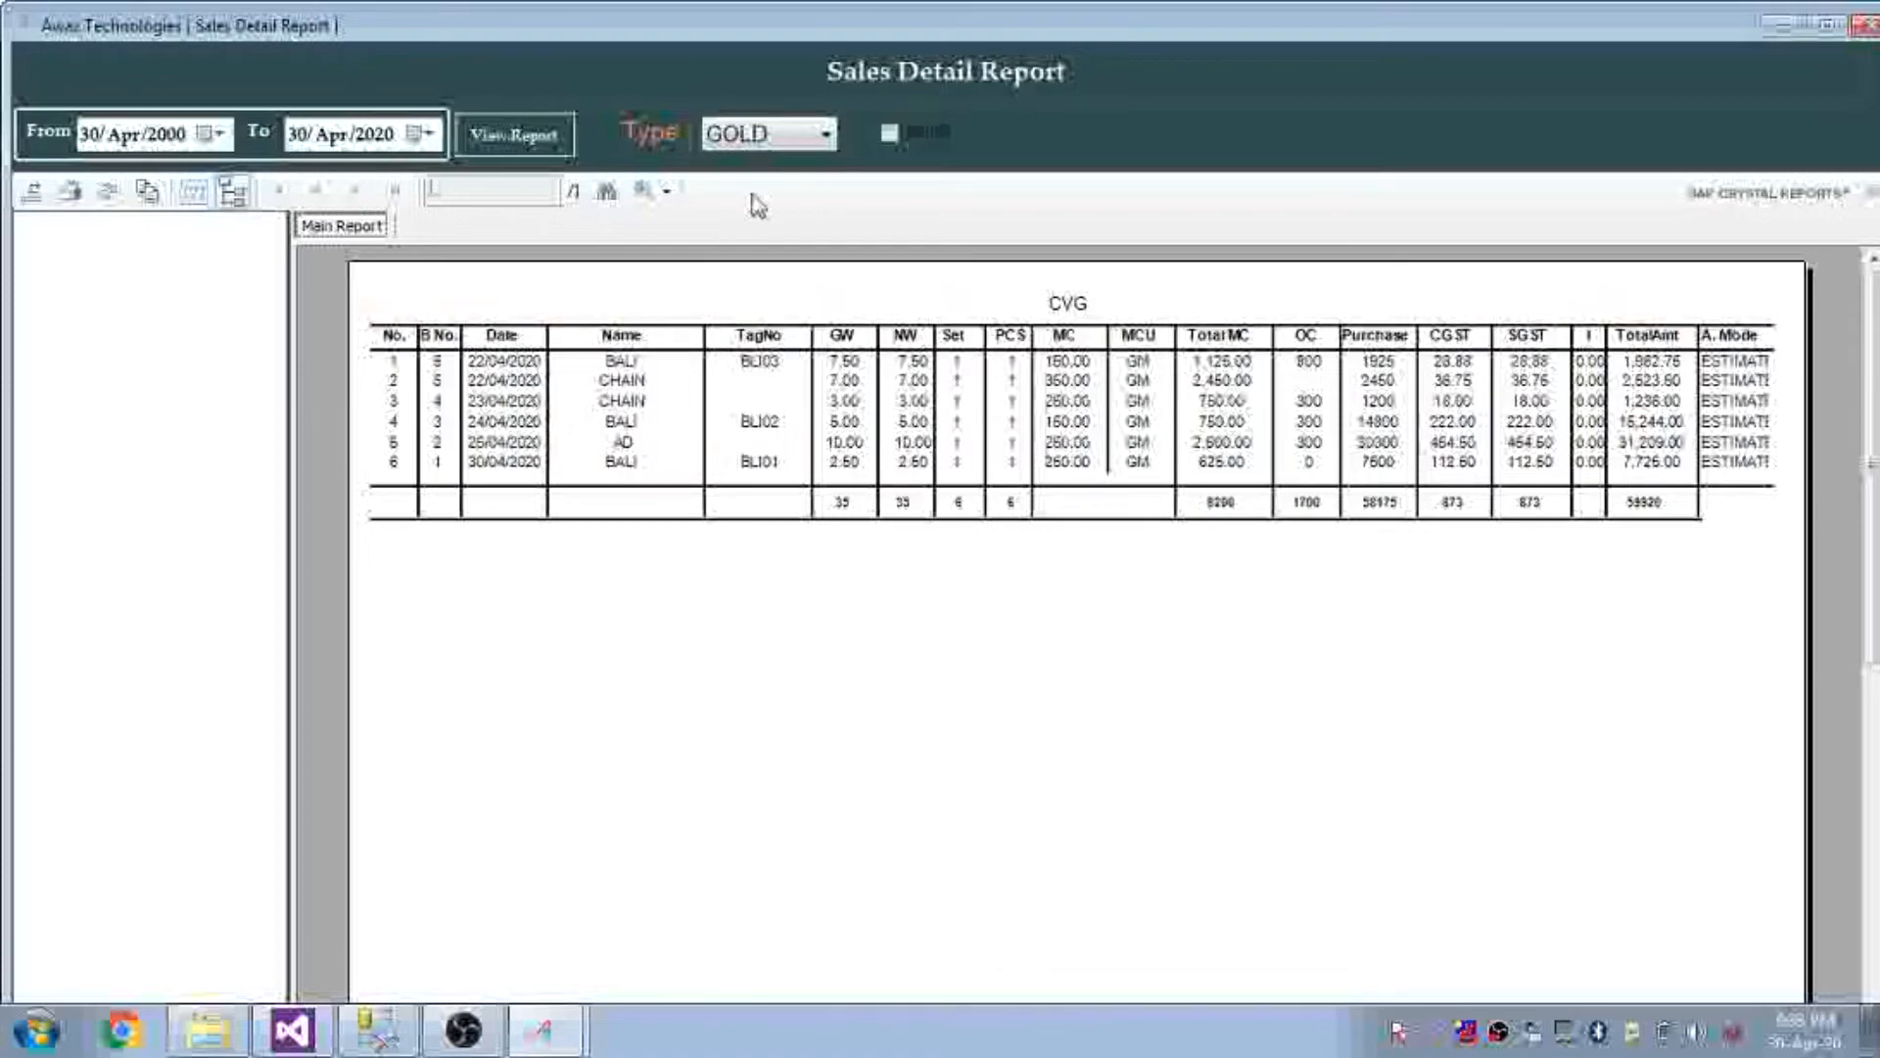
{"action": "left_click", "coordinate": [759, 137]}
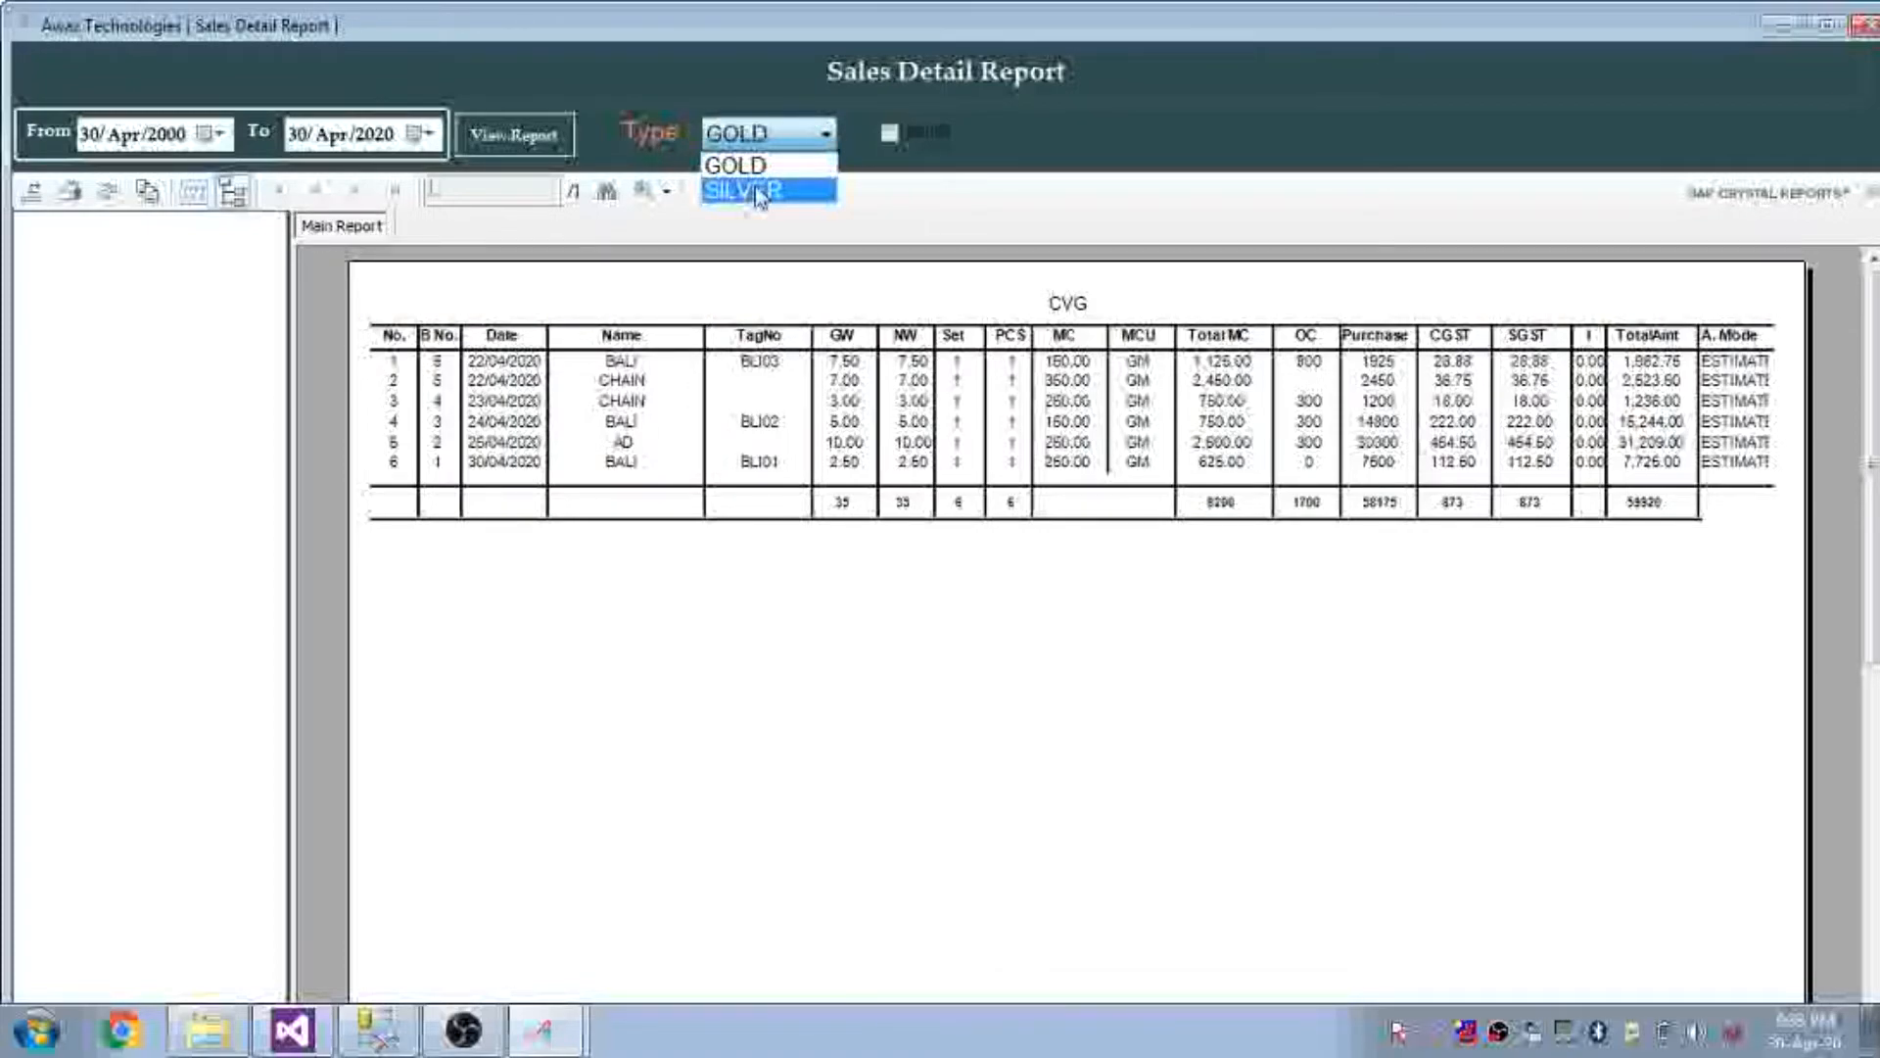
{"action": "left_click", "coordinate": [759, 191]}
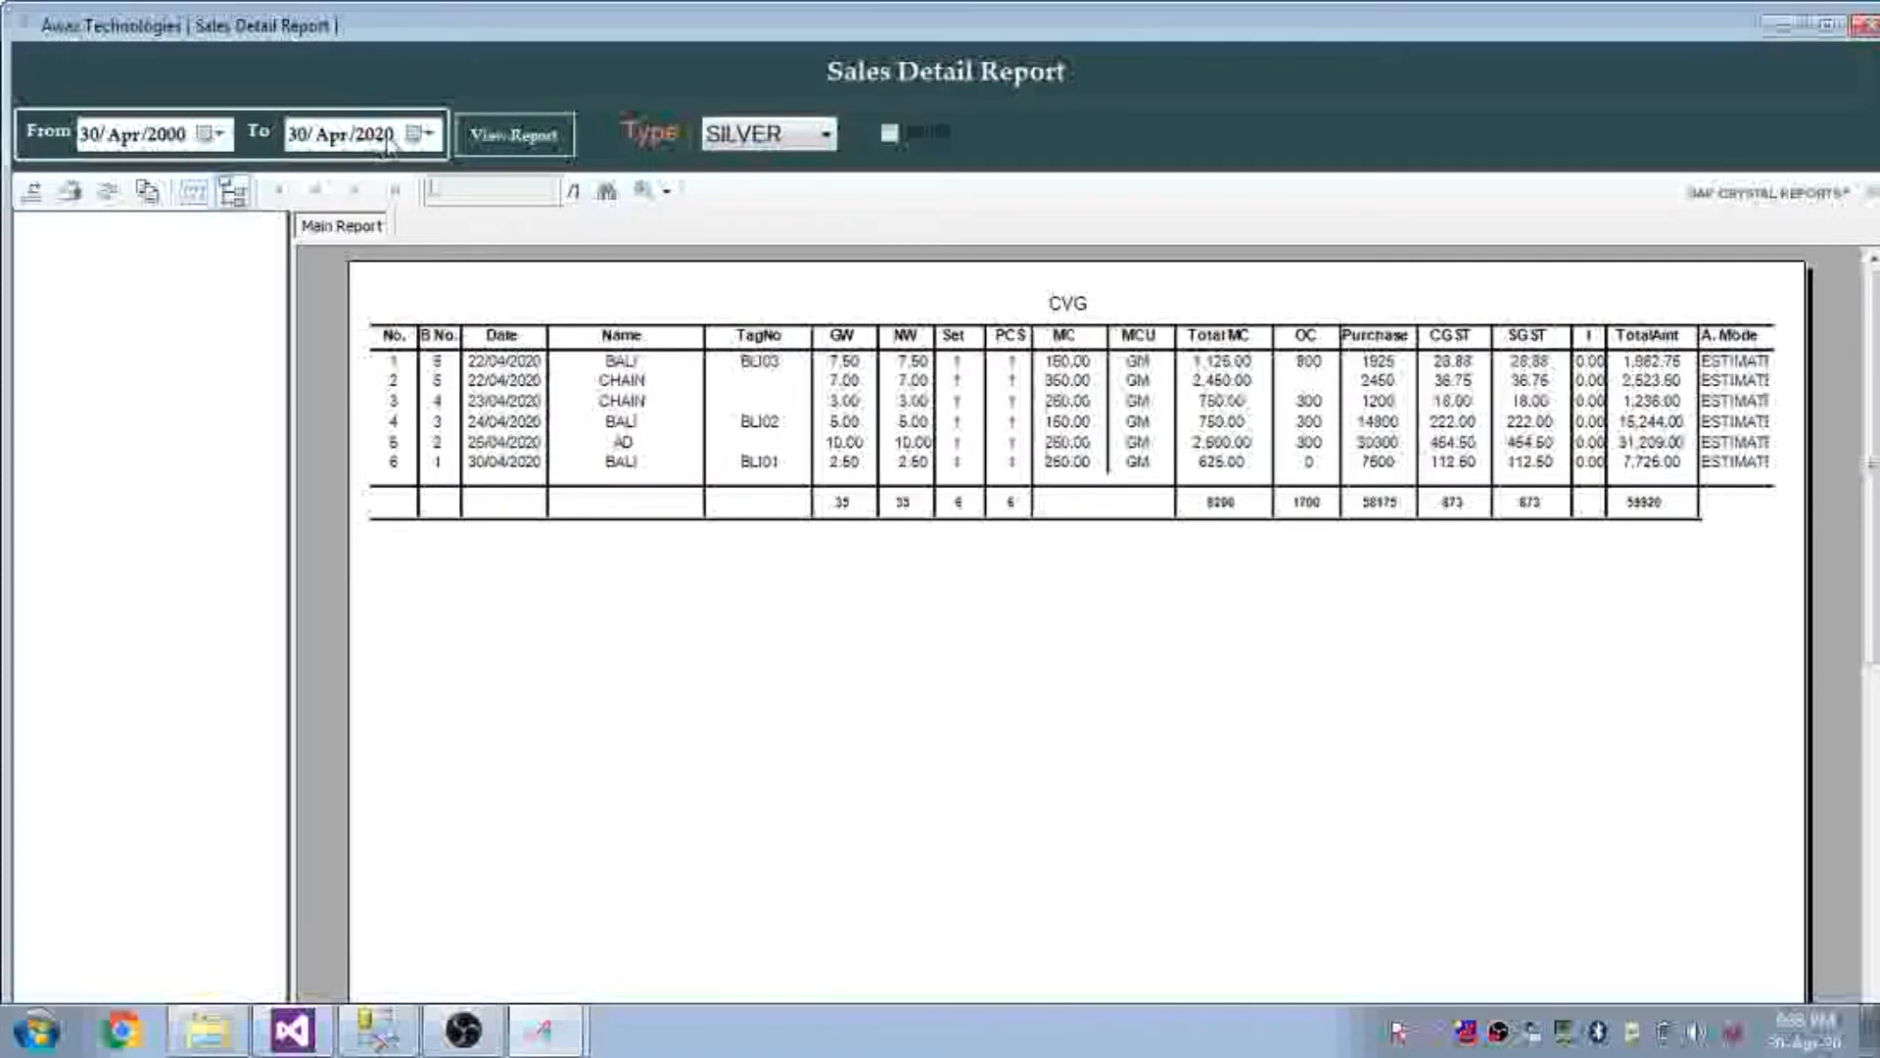
{"action": "left_click", "coordinate": [513, 135]}
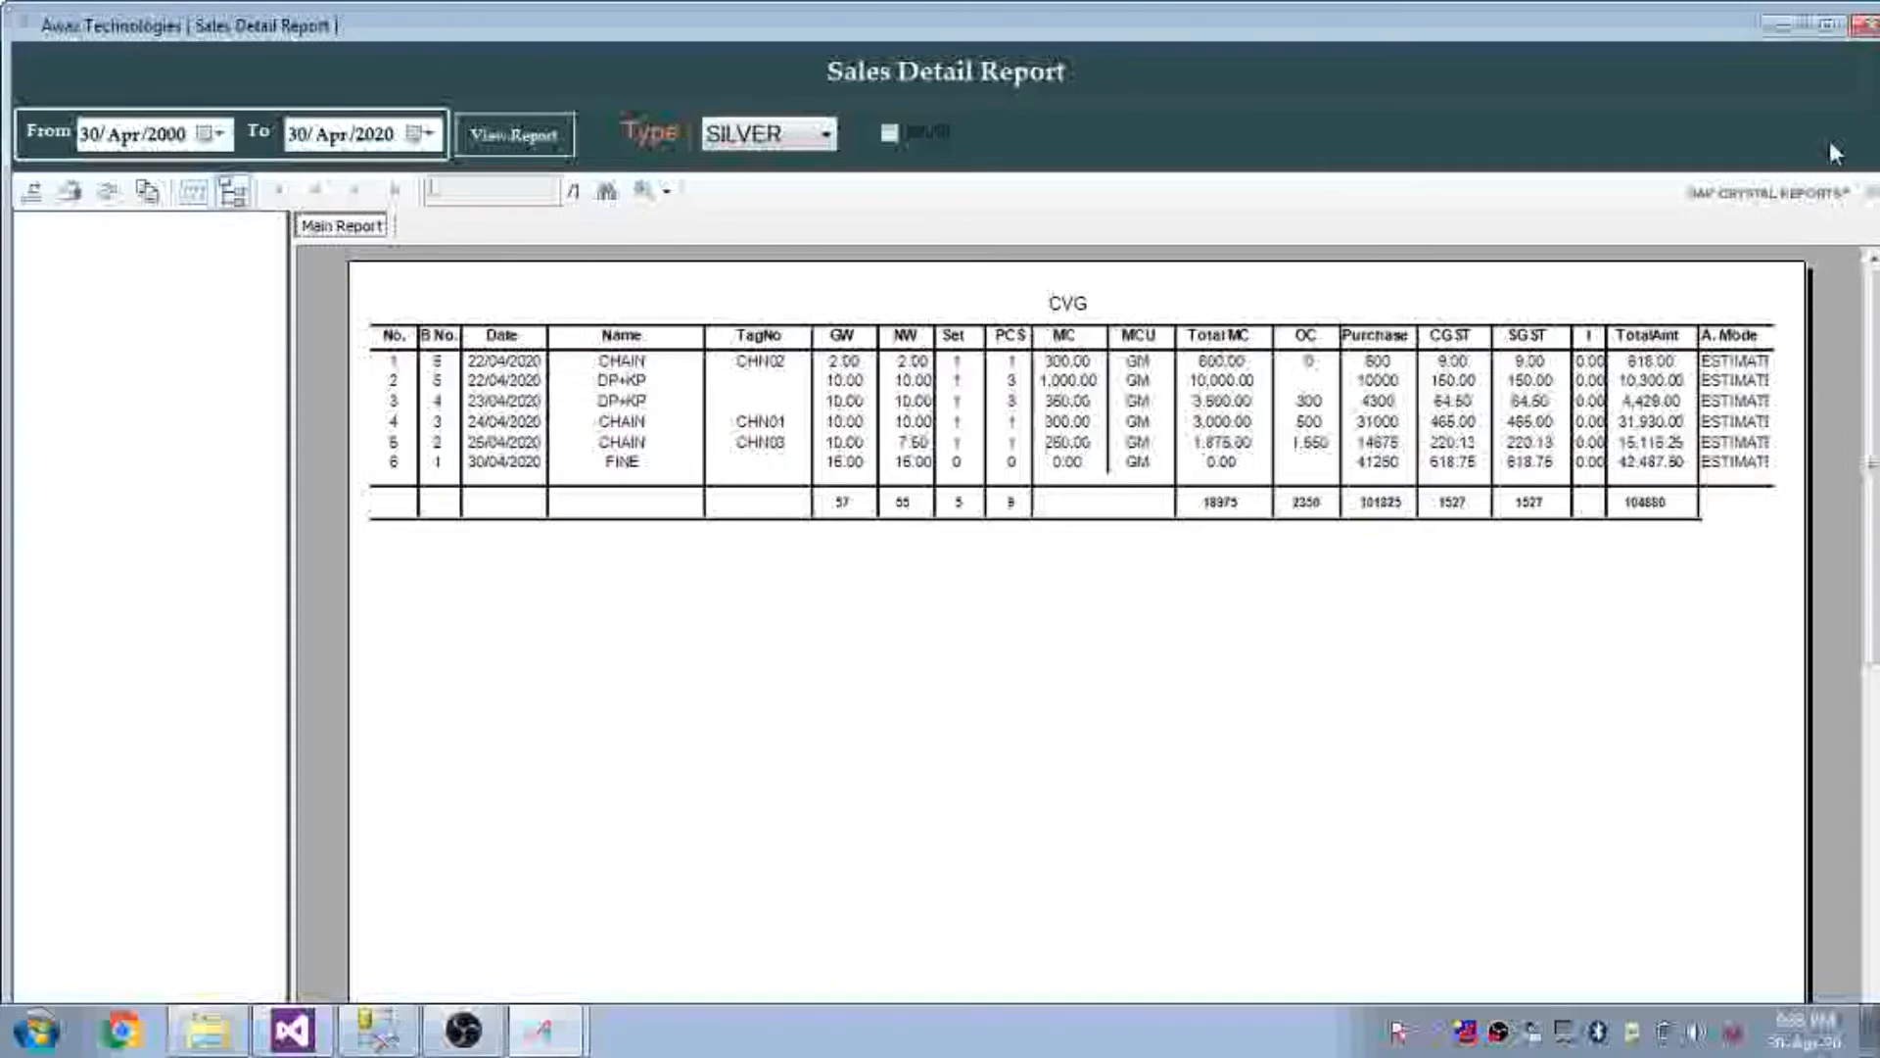
Close the sales detail and generate the Sales GST report from 30 Apr 2000 to 30 Apr 2020
{"action": "left_click", "coordinate": [1872, 27]}
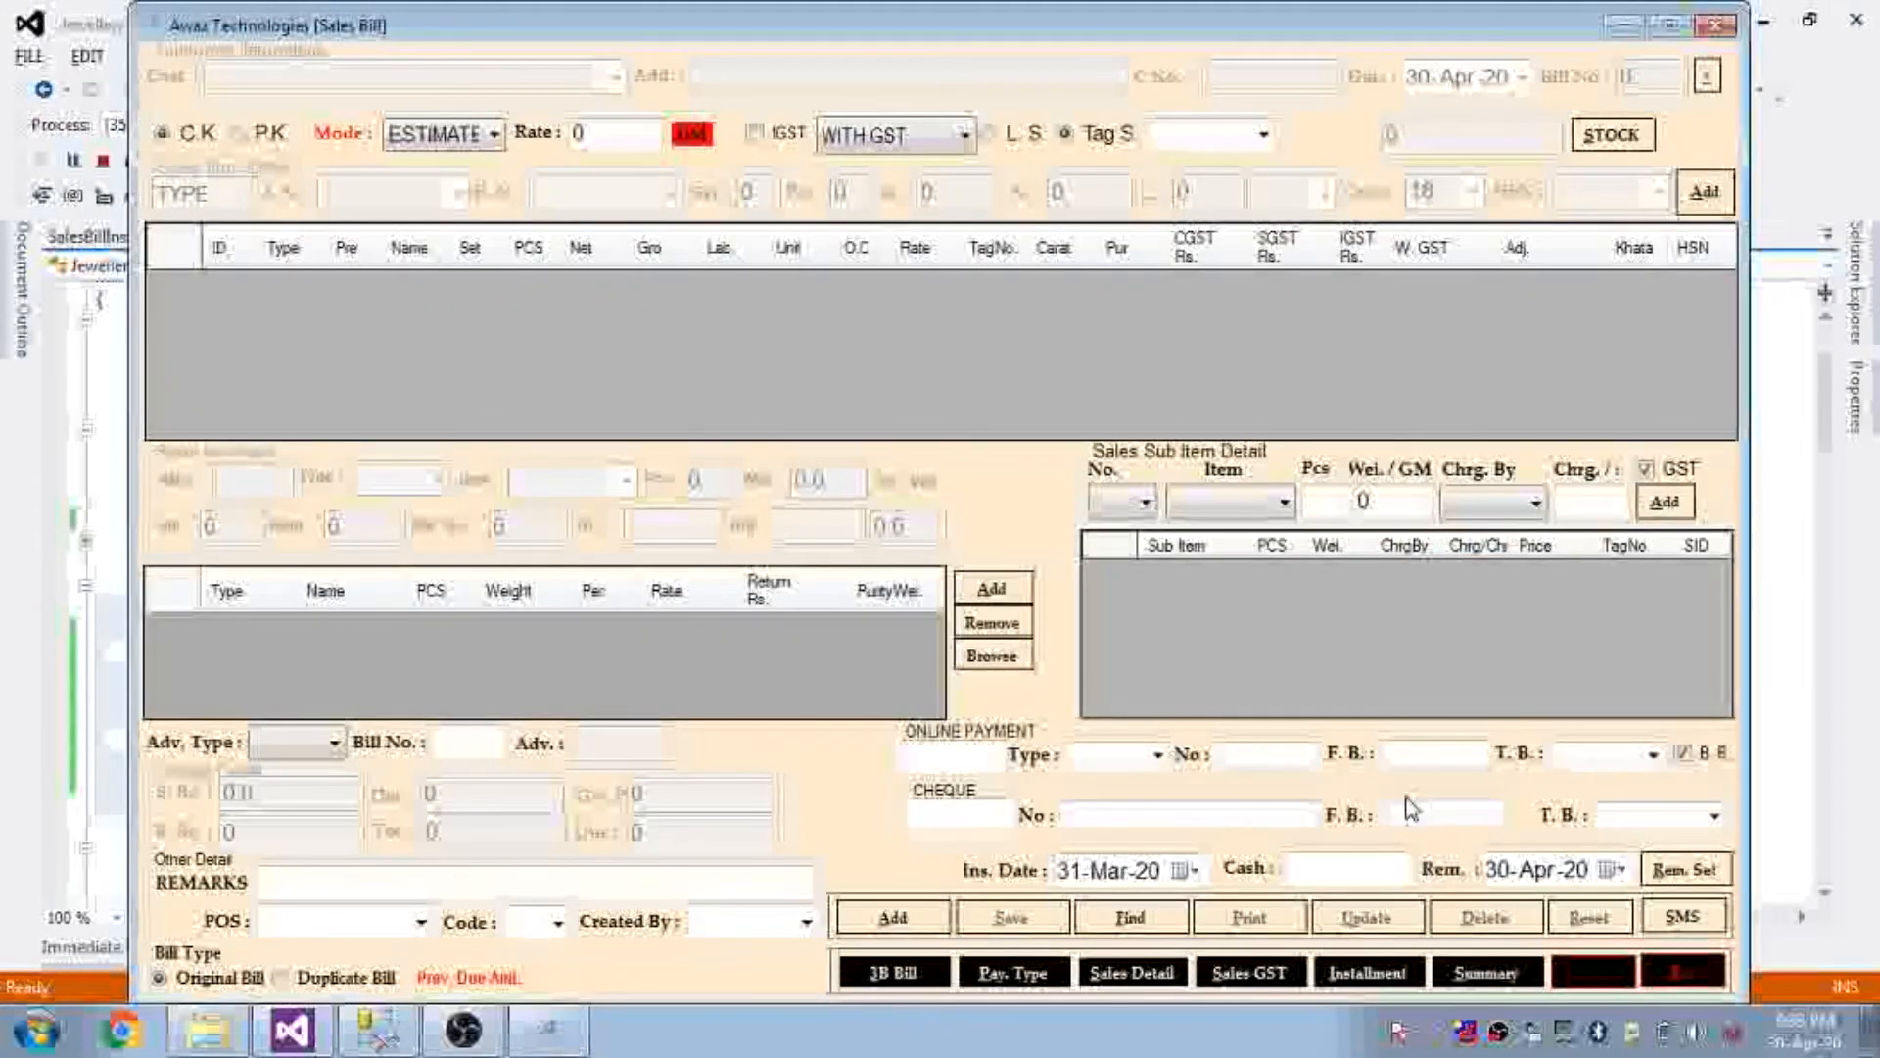
{"action": "left_click", "coordinate": [1249, 972]}
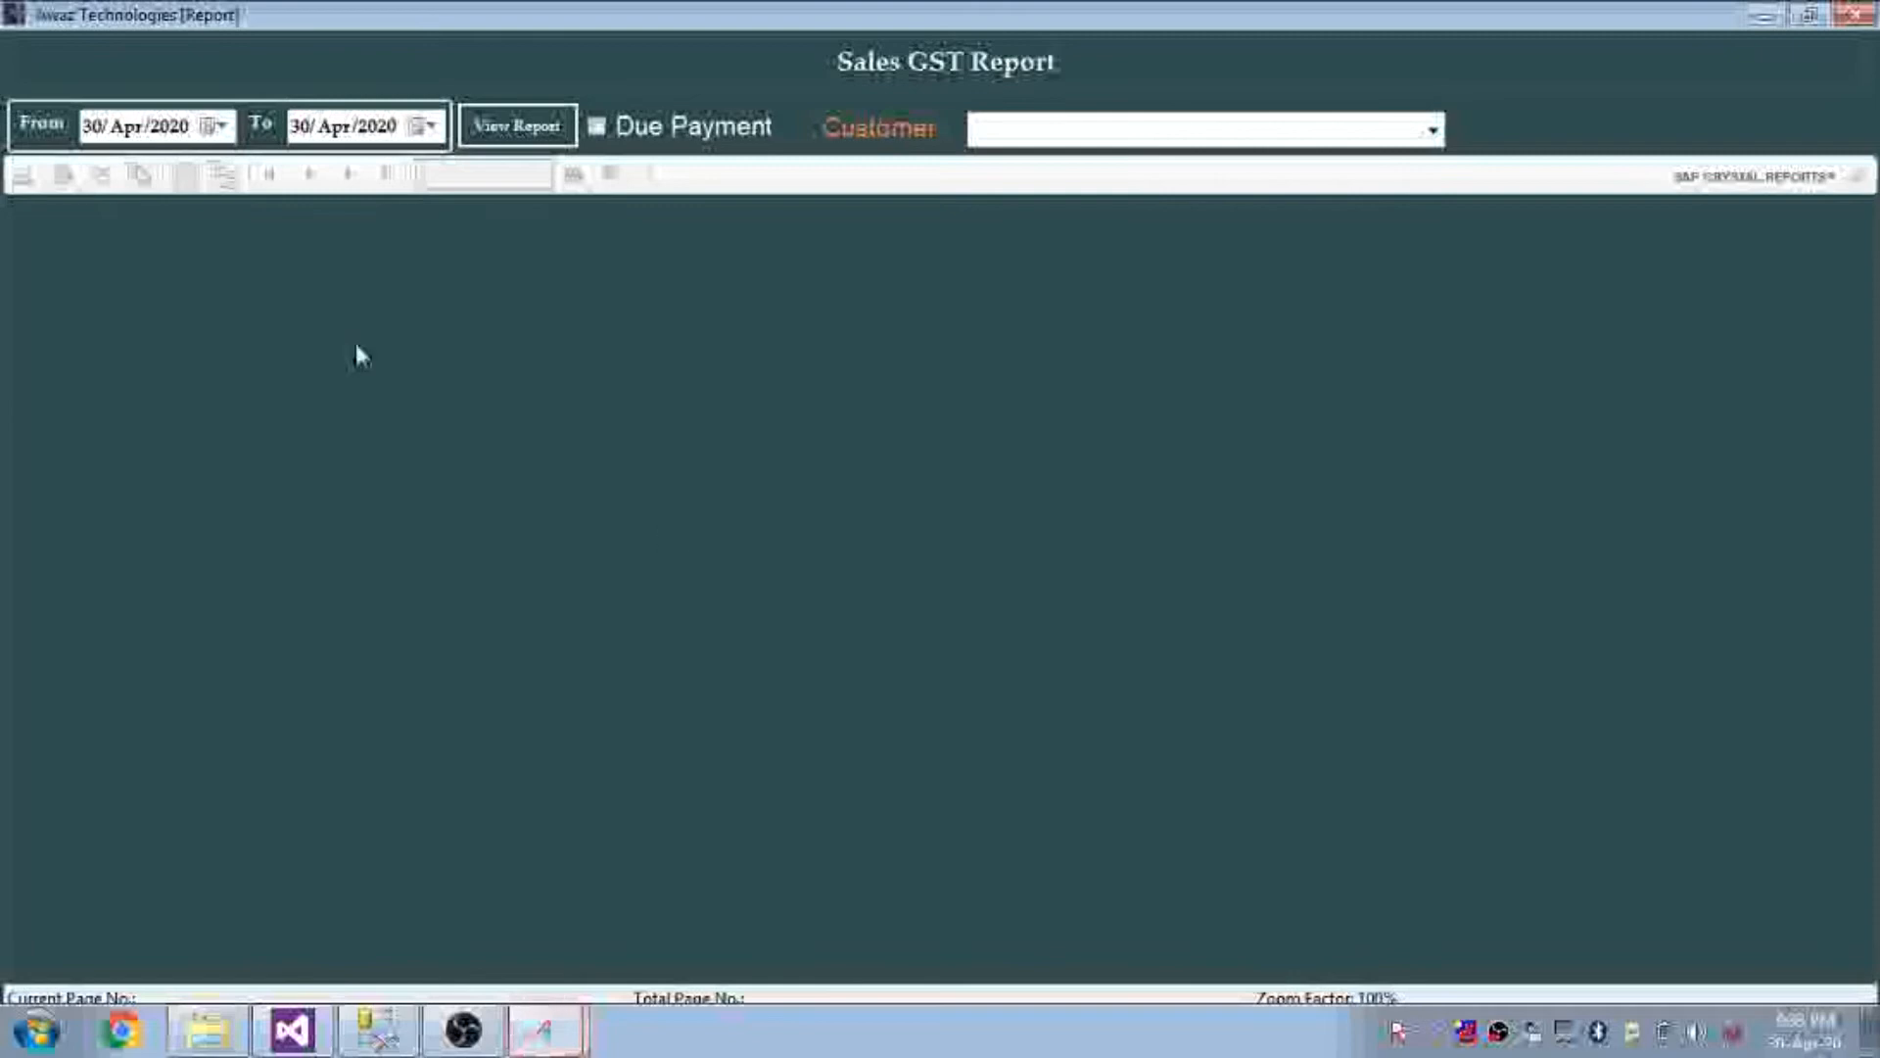
{"action": "left_click", "coordinate": [179, 136]}
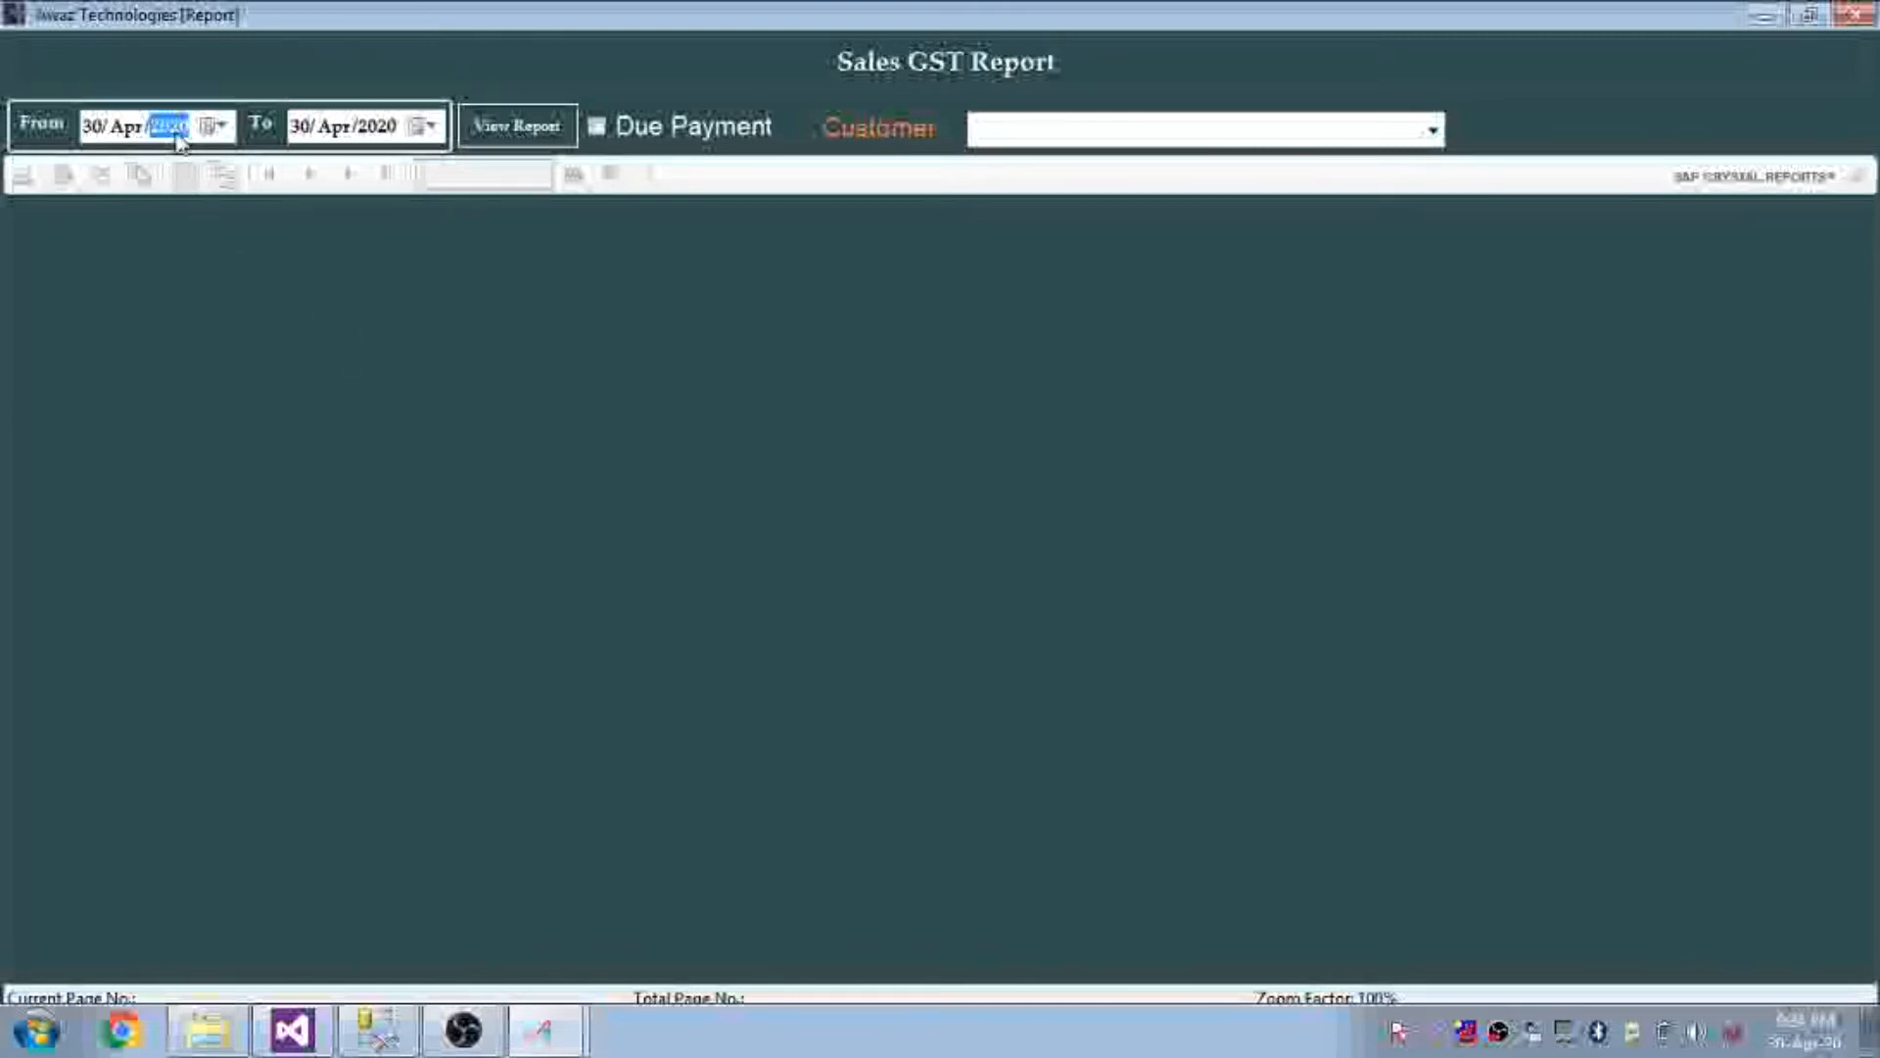
{"action": "left_click", "coordinate": [476, 139]}
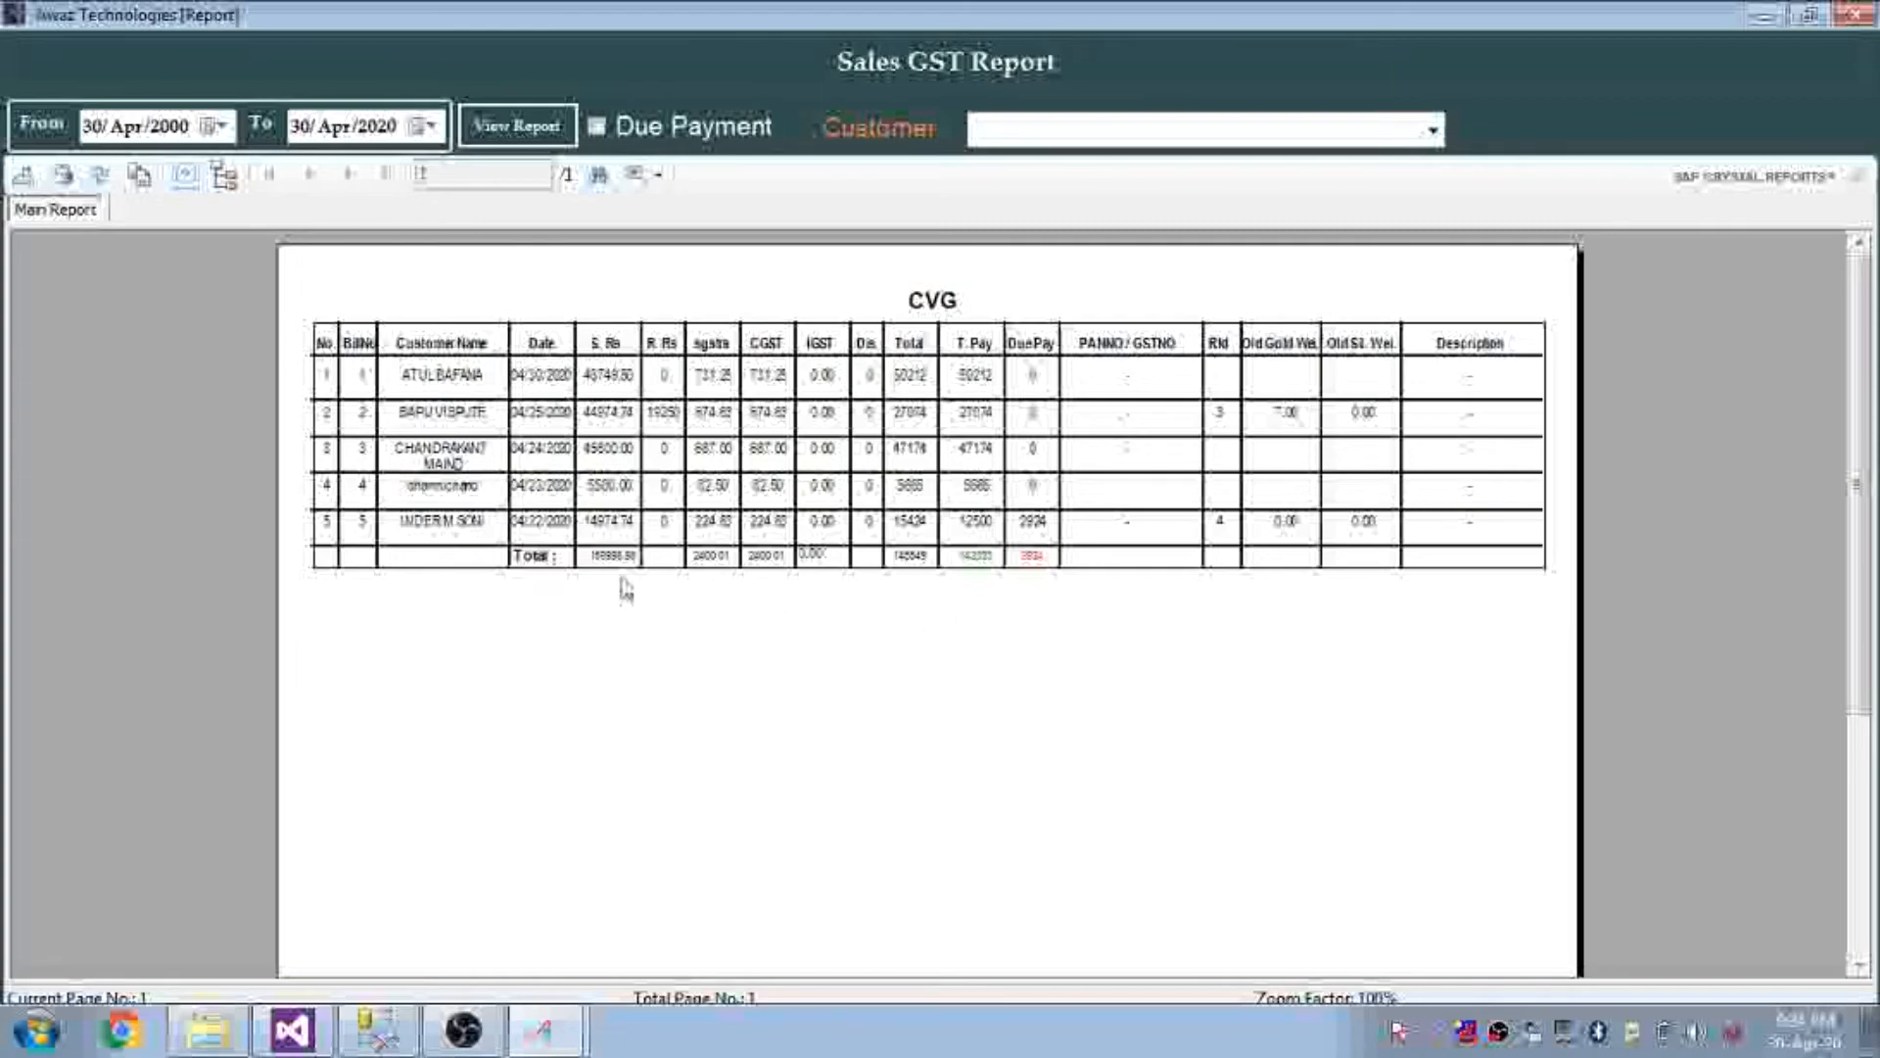
Inspect the report's S. Rs, SGST, IGST, T. Pay and DuePay totals
{"action": "left_click", "coordinate": [599, 557]}
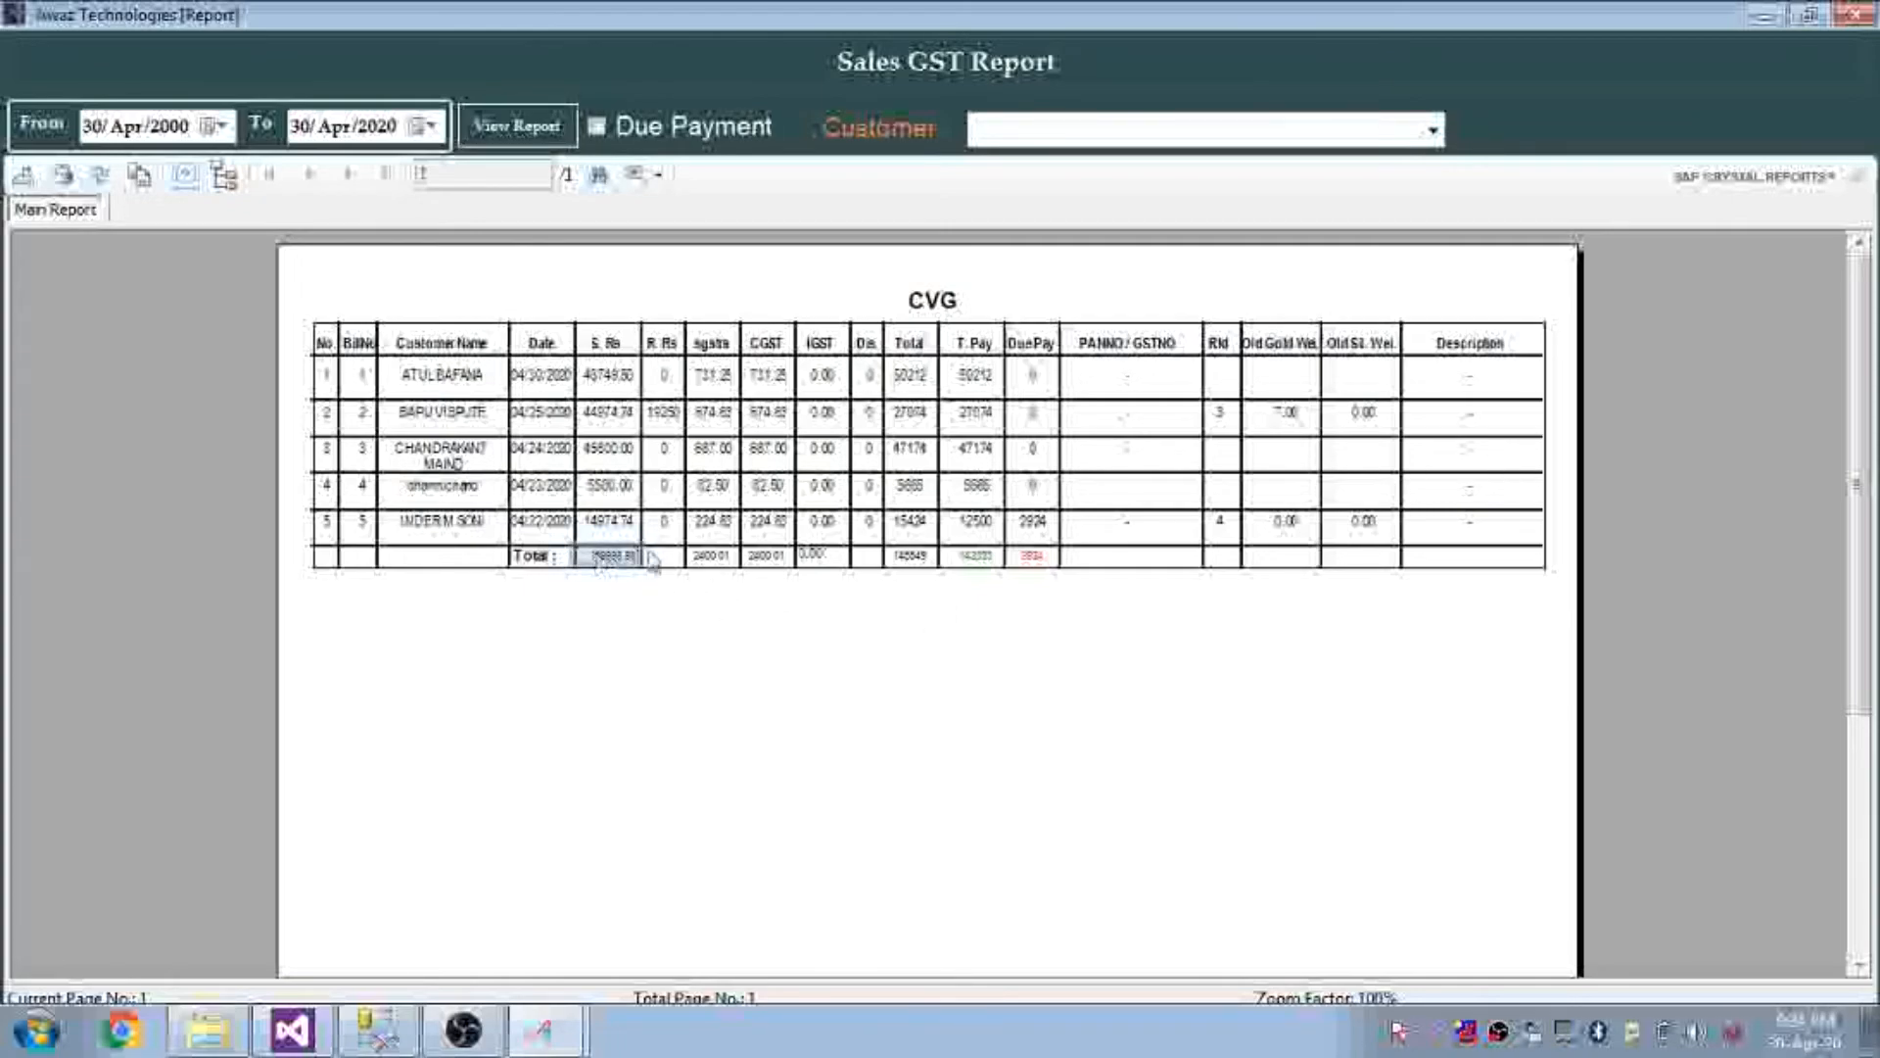
{"action": "left_click", "coordinate": [718, 557]}
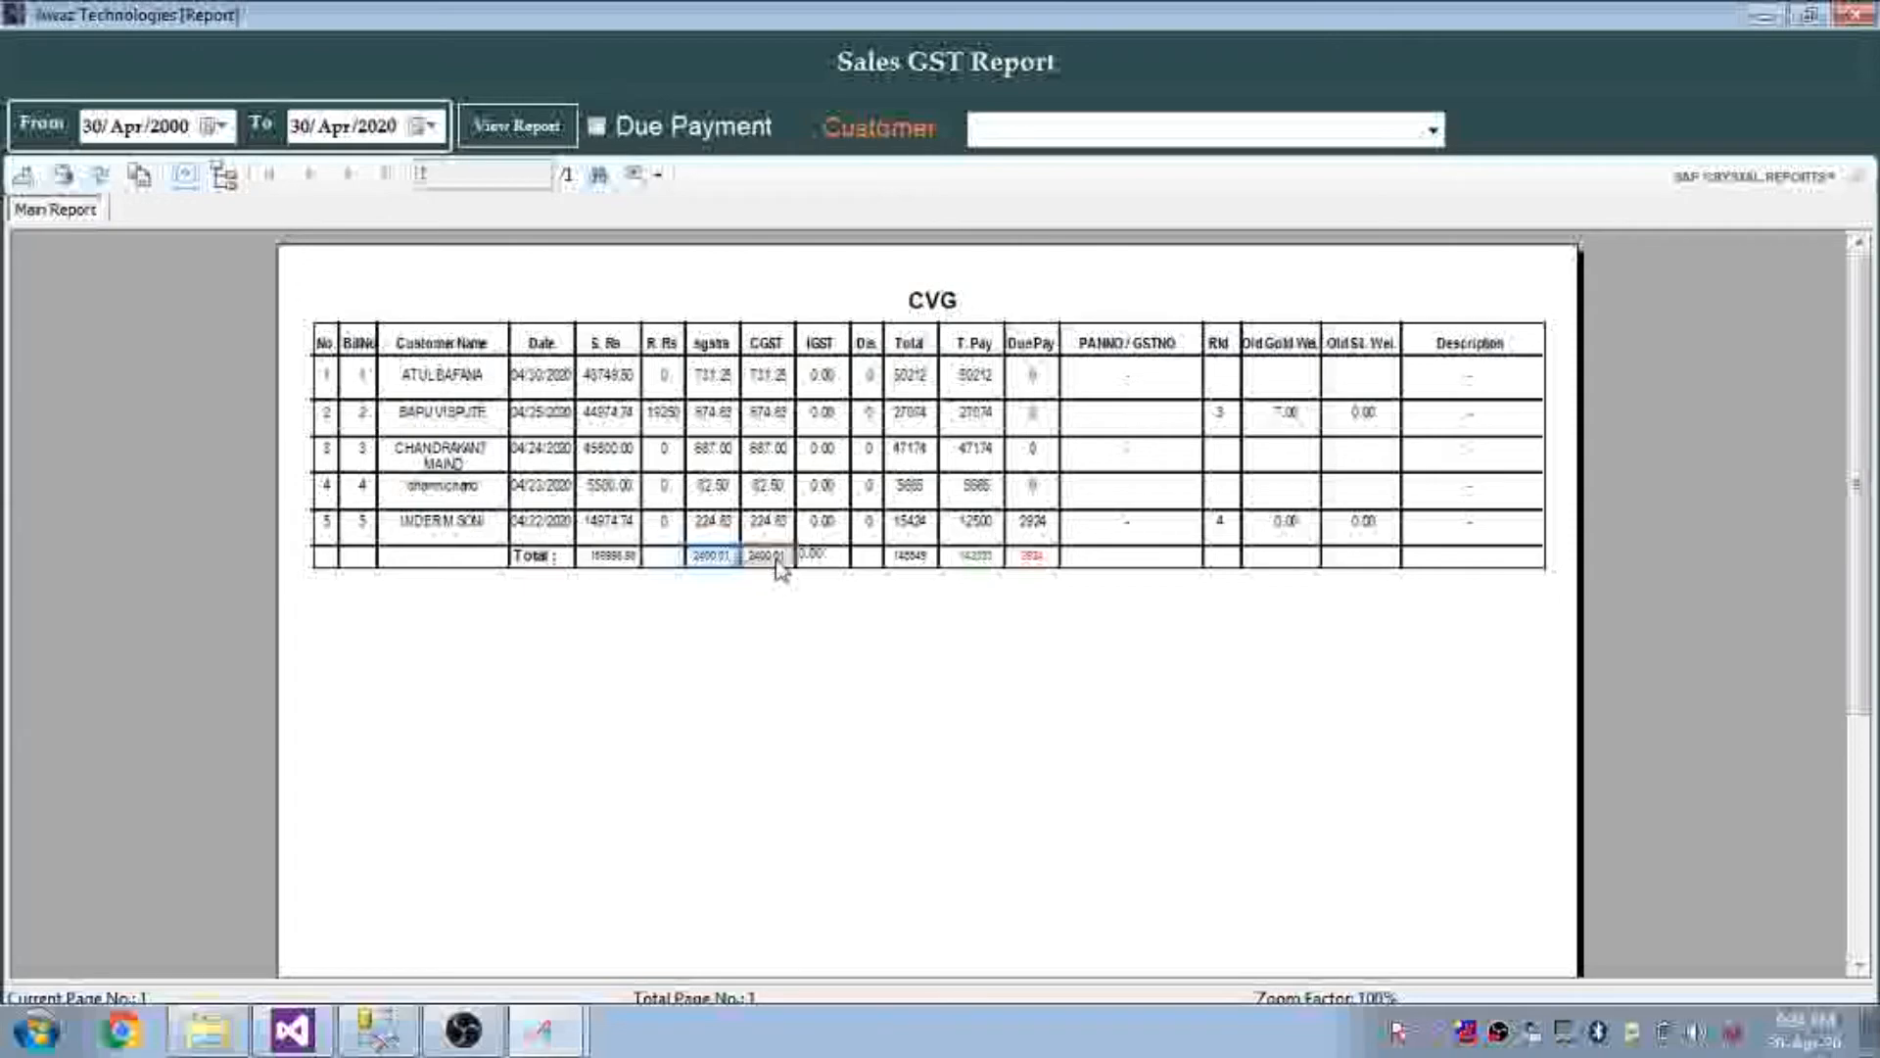
{"action": "left_click", "coordinate": [824, 558]}
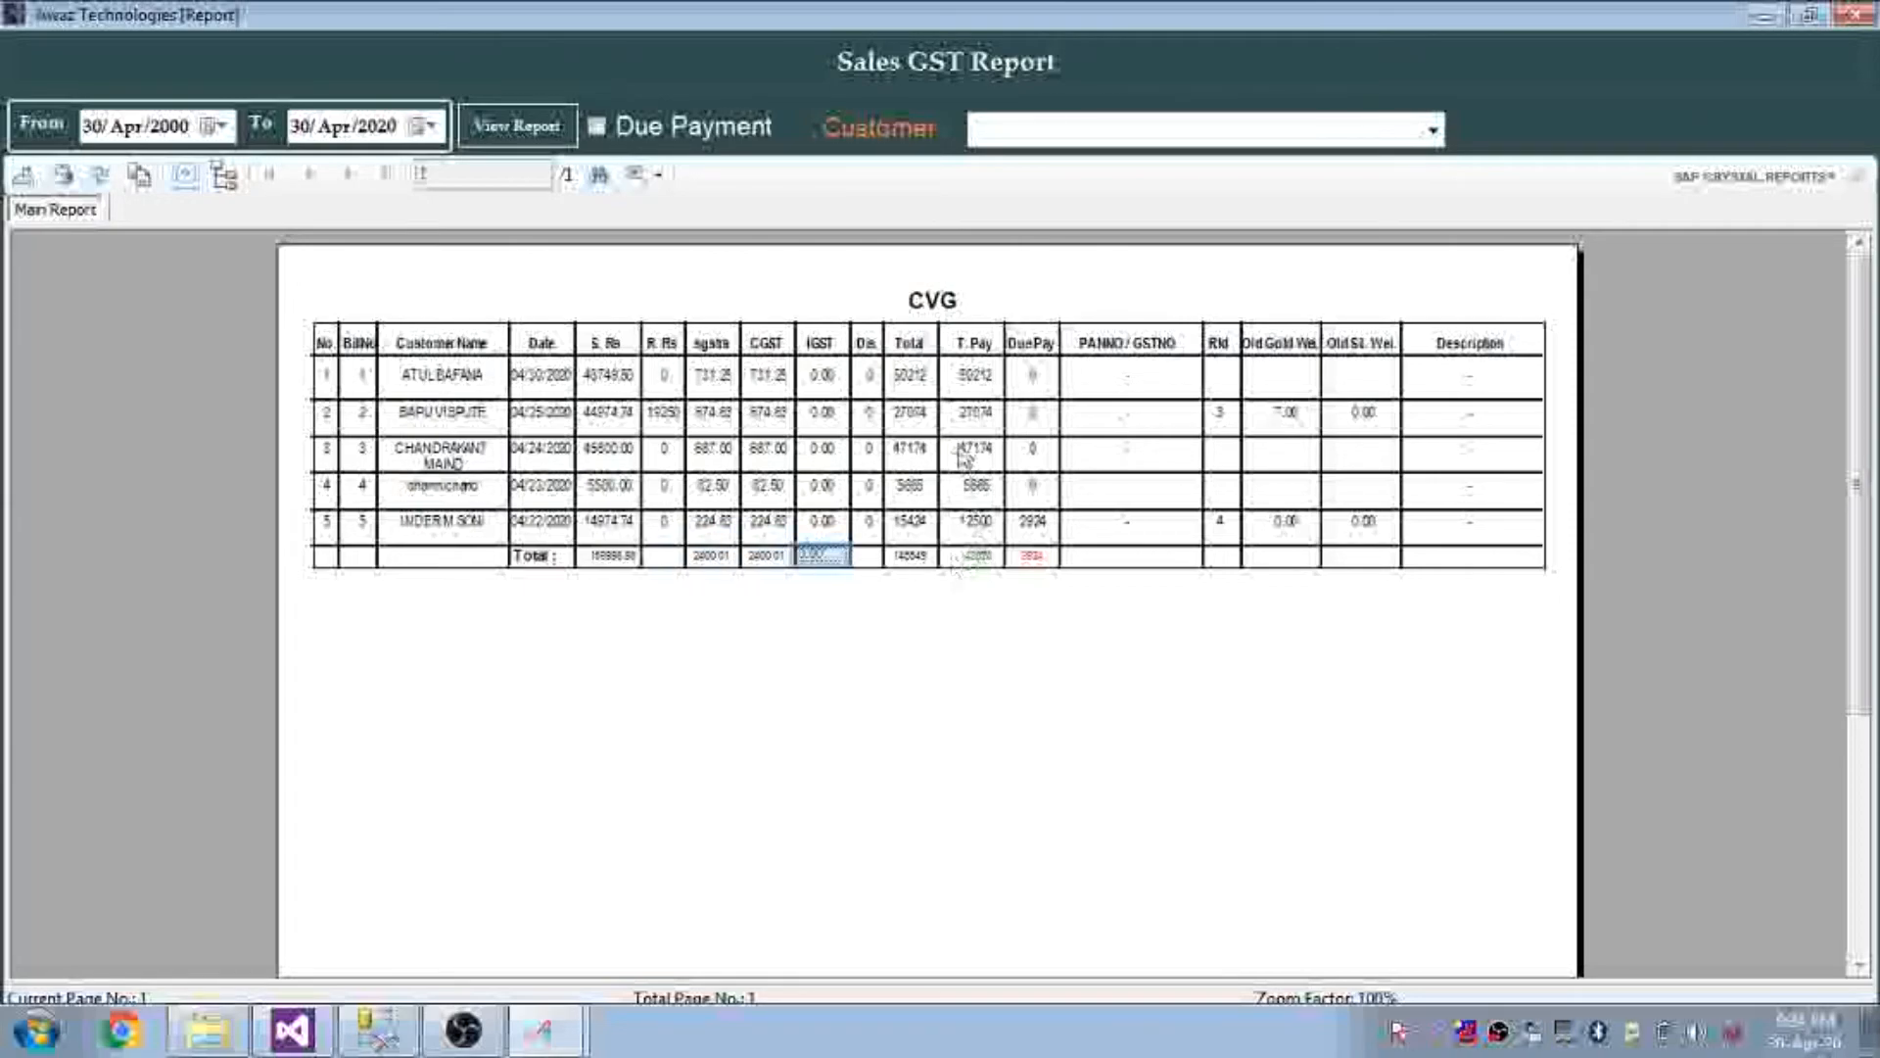
{"action": "left_click", "coordinate": [980, 560]}
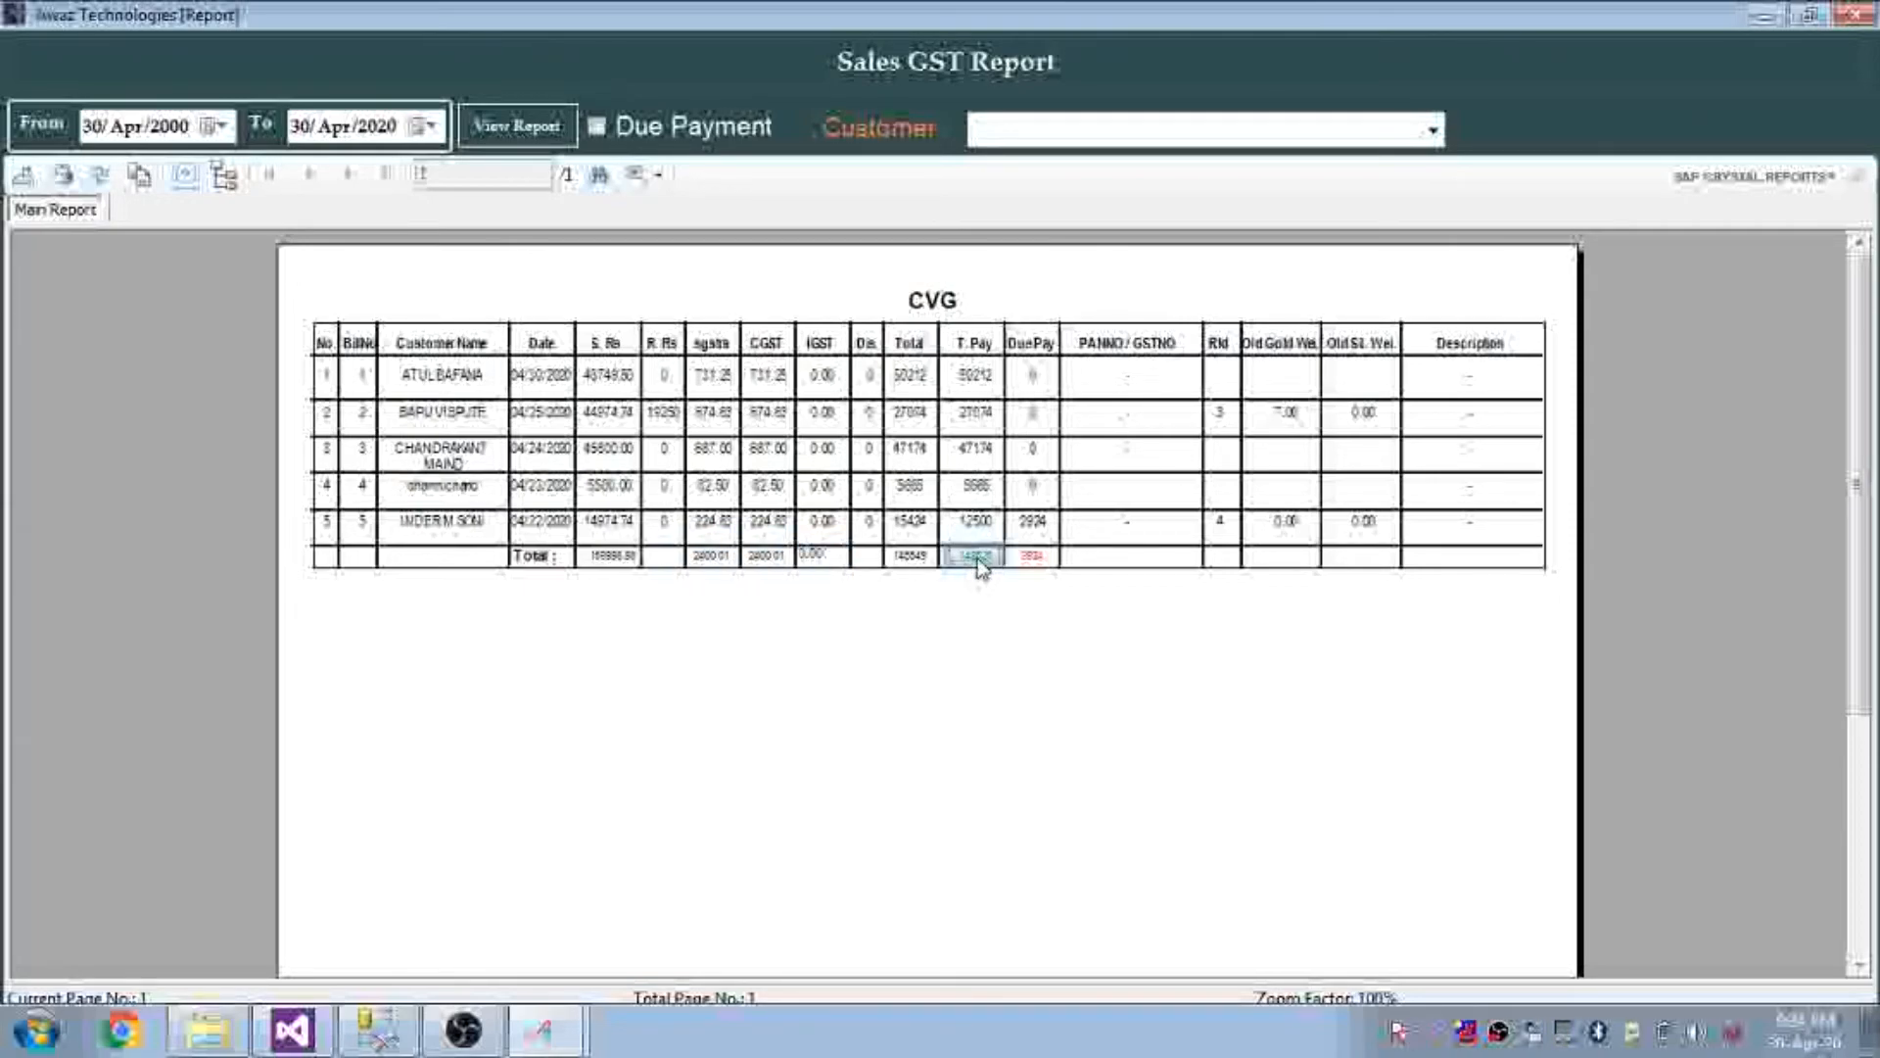
{"action": "left_click", "coordinate": [1034, 560]}
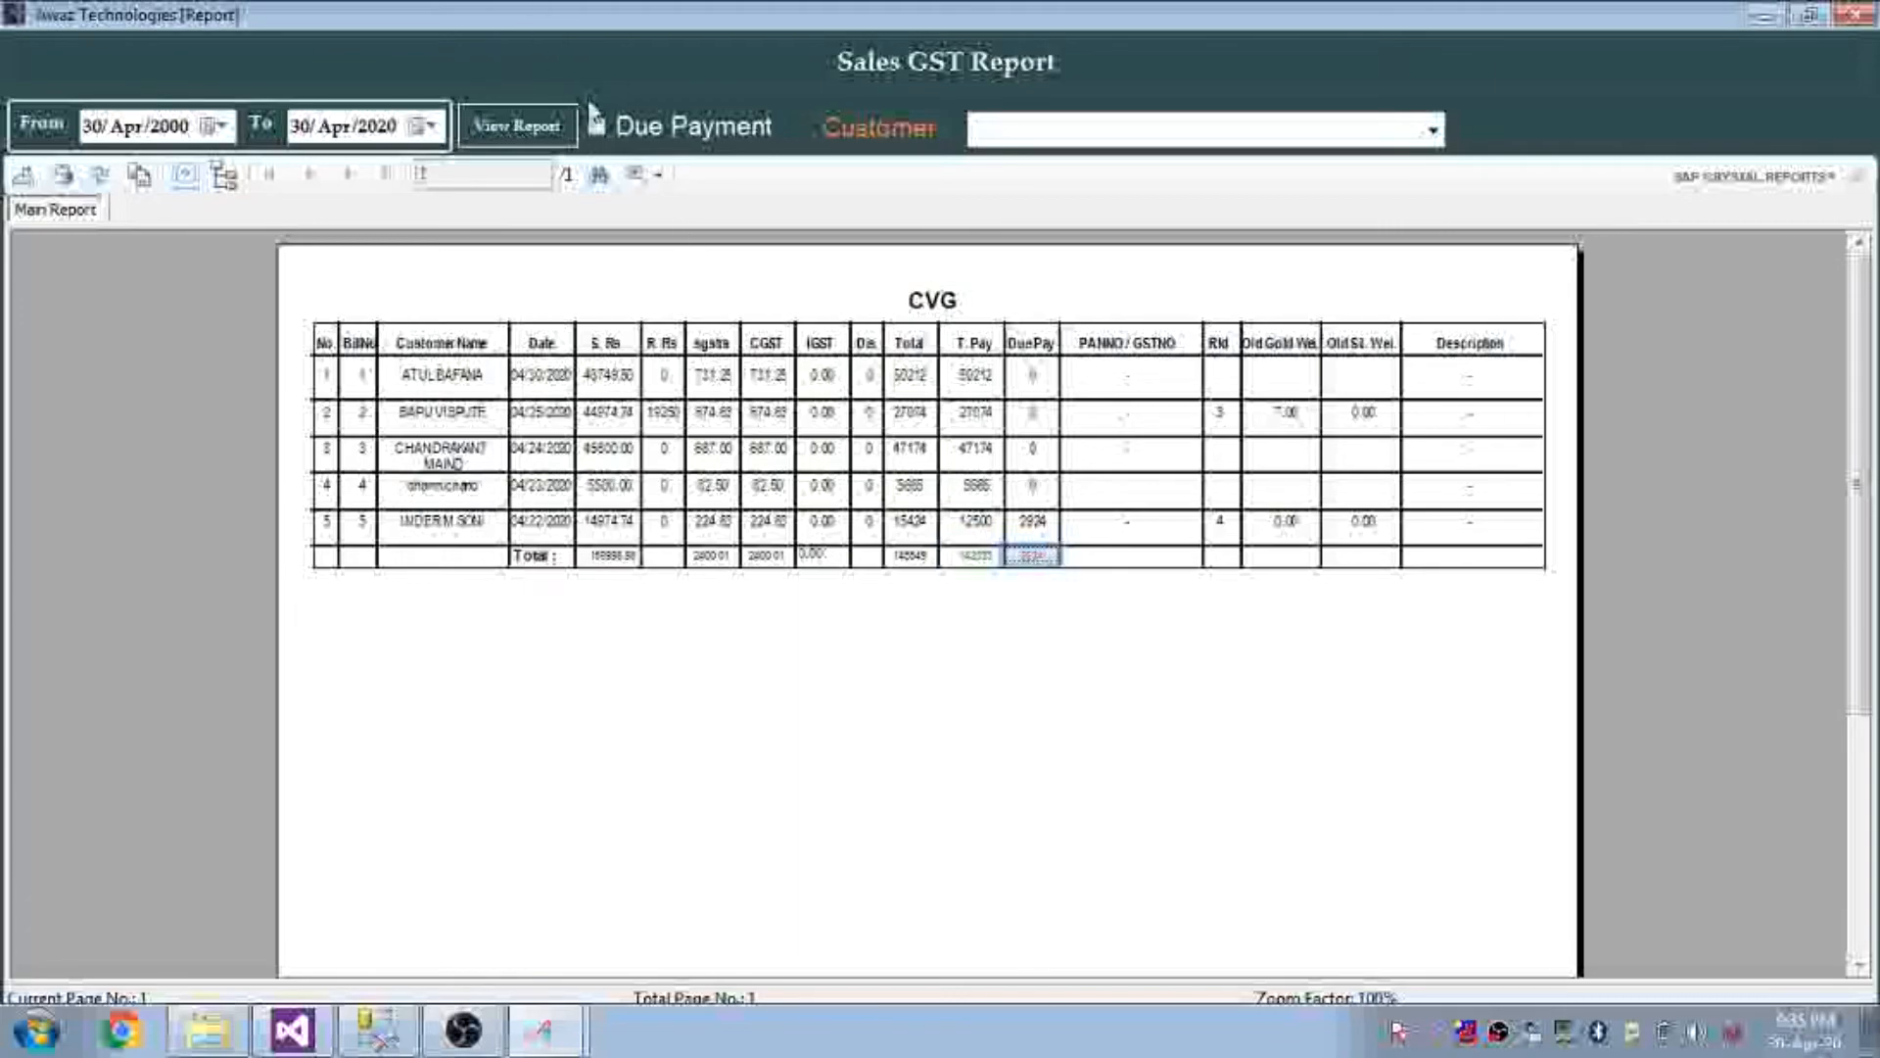
Show only due bills for the chosen customer, totalling 3,424.00, then close the report
{"action": "left_click", "coordinate": [597, 127]}
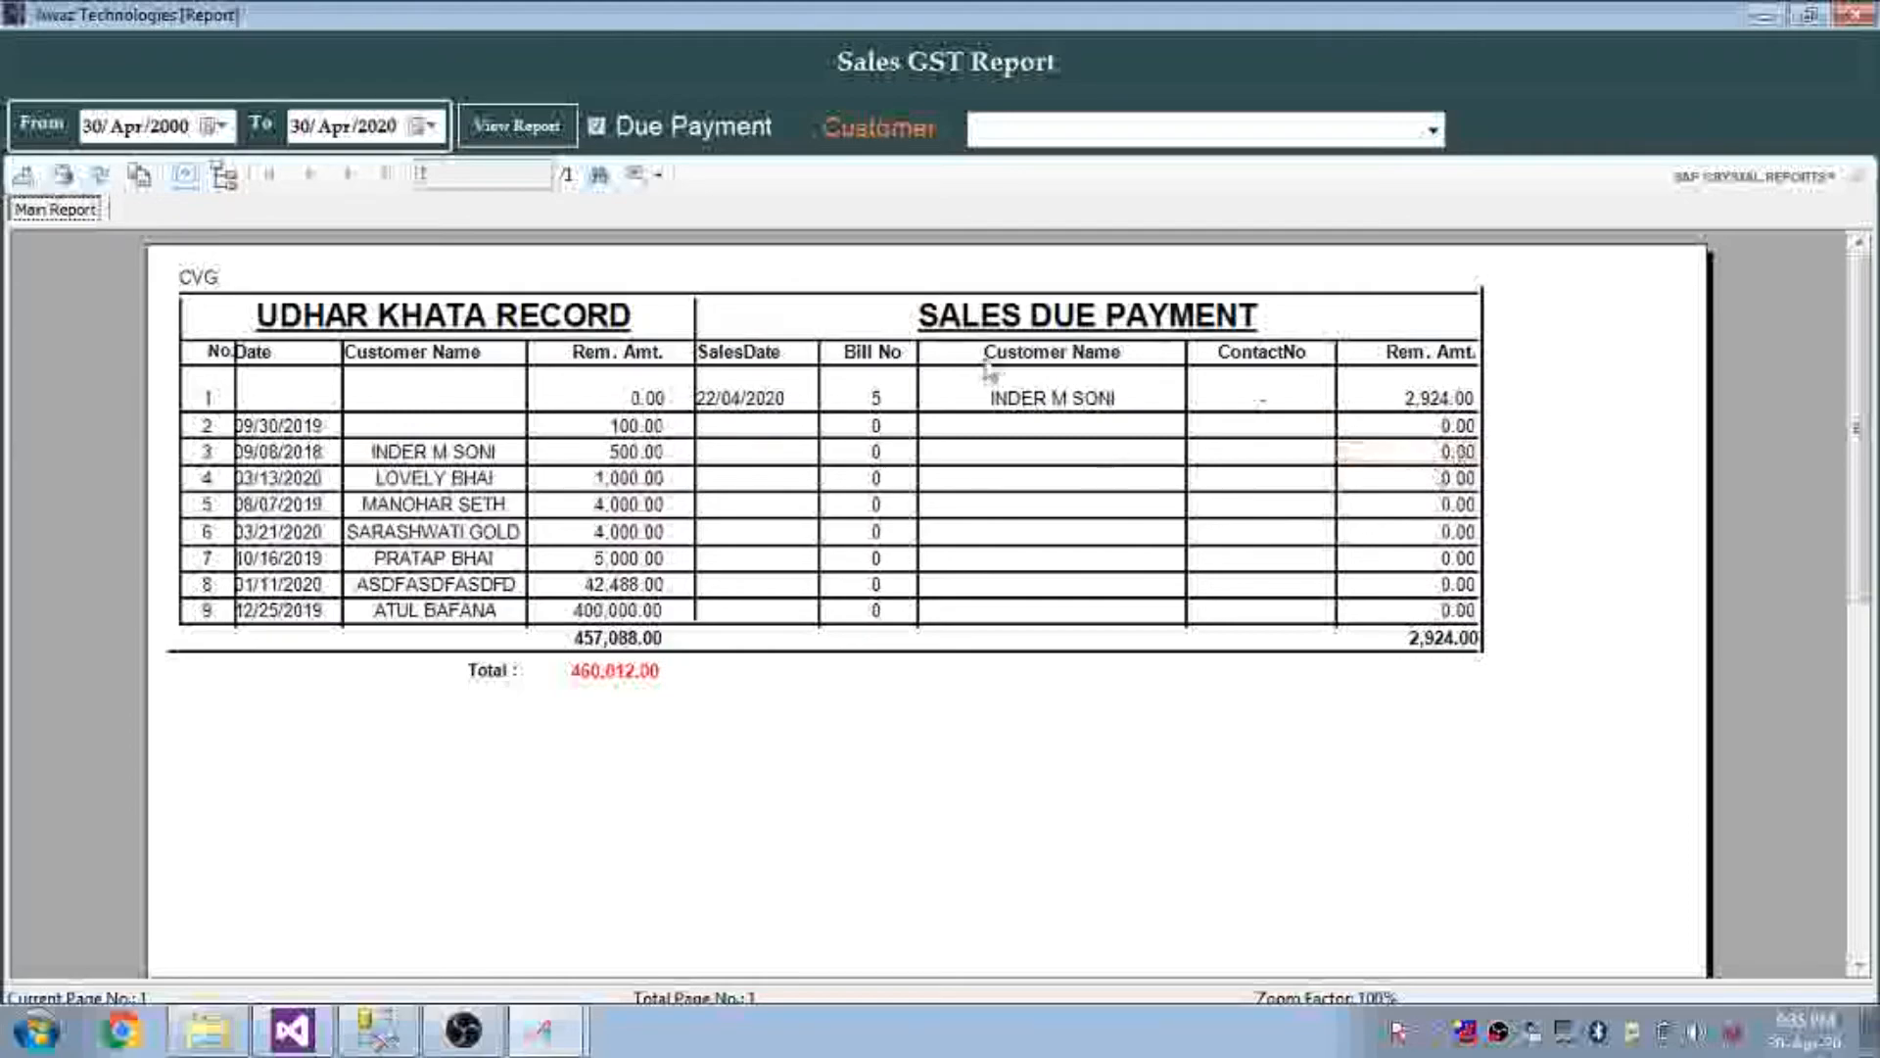
{"action": "left_click", "coordinate": [1178, 135]}
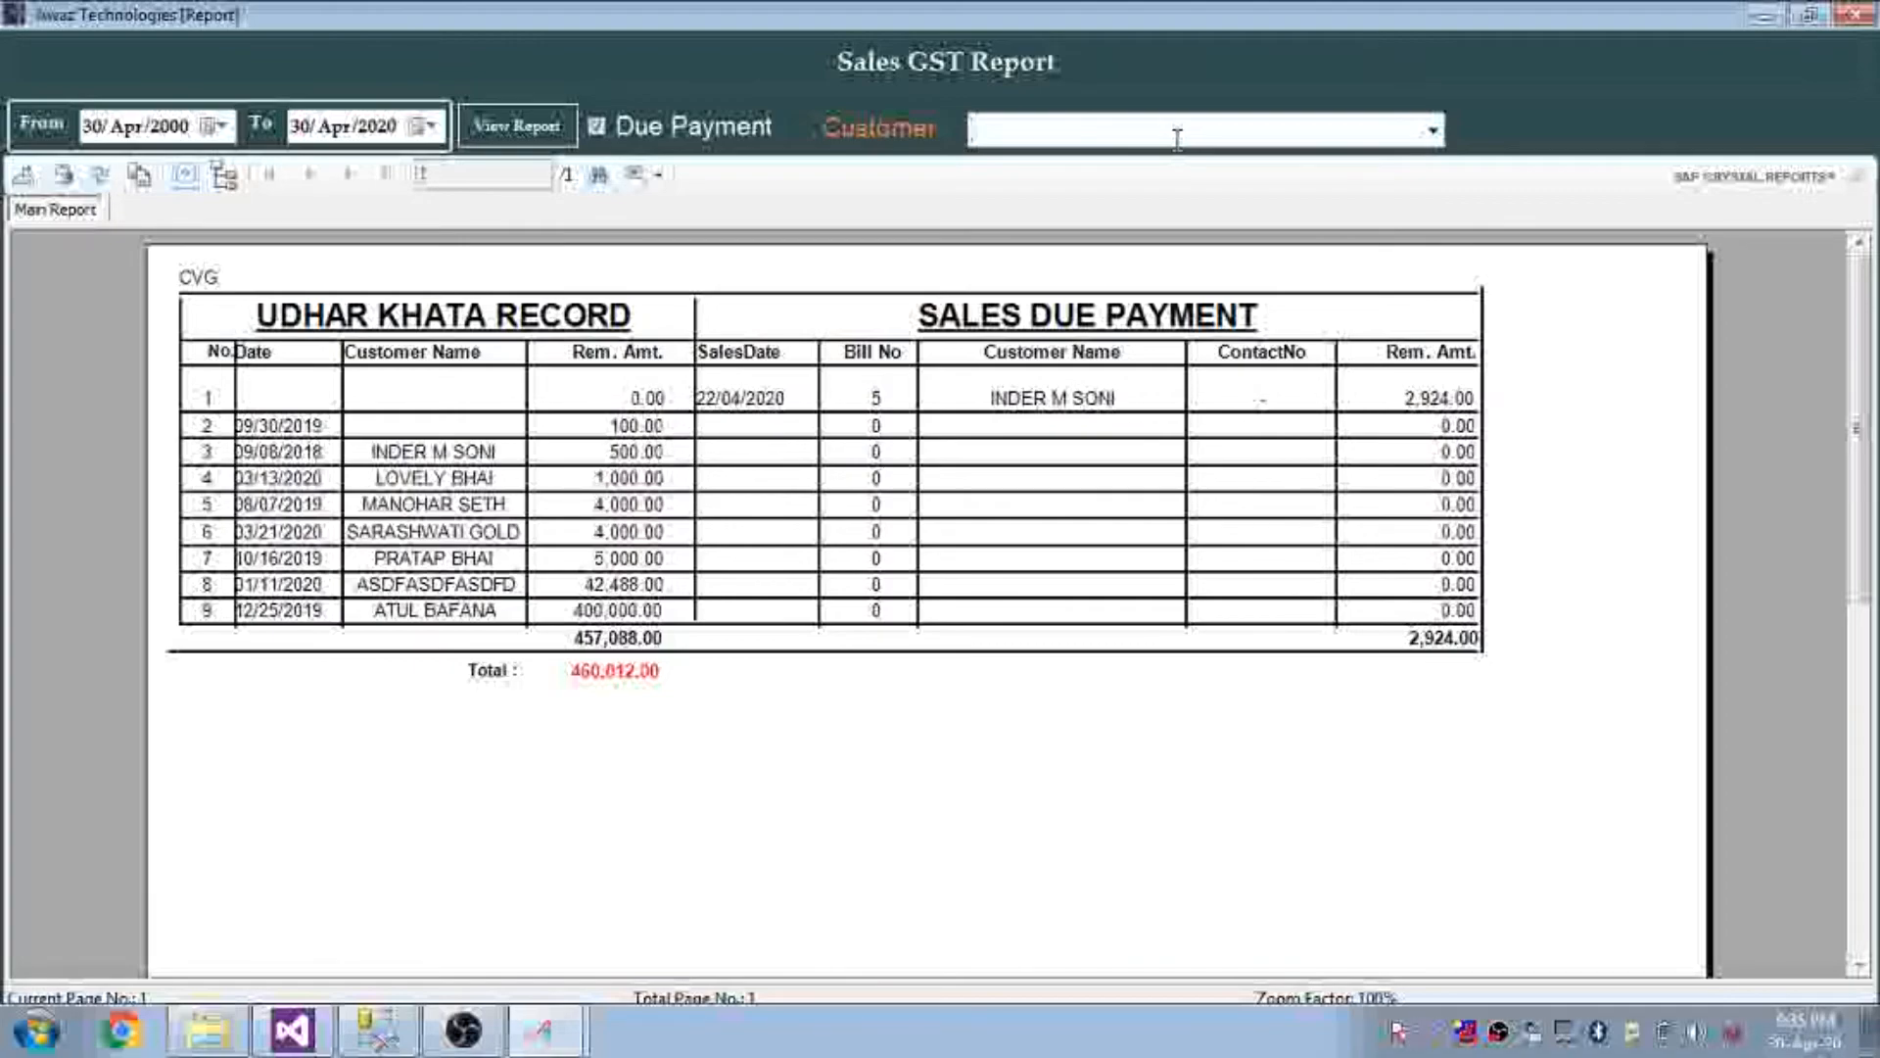
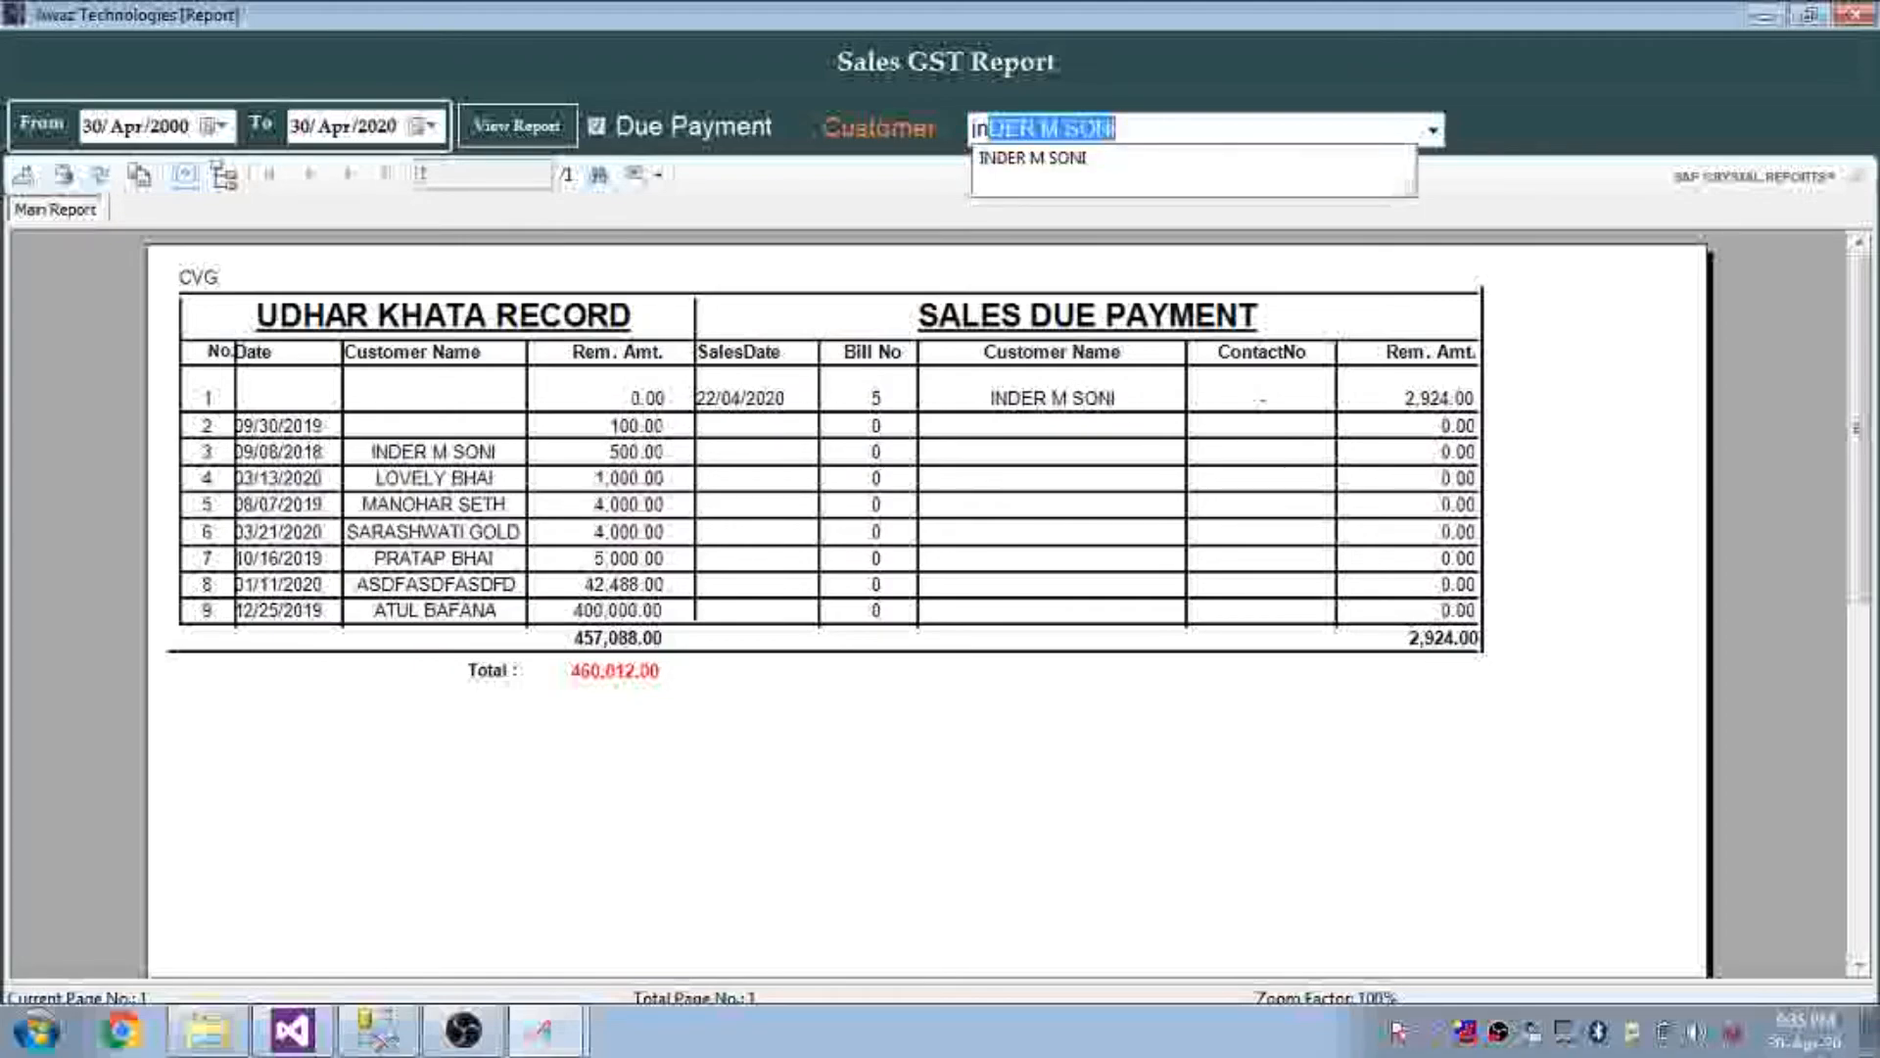
{"action": "key", "text": "Return"}
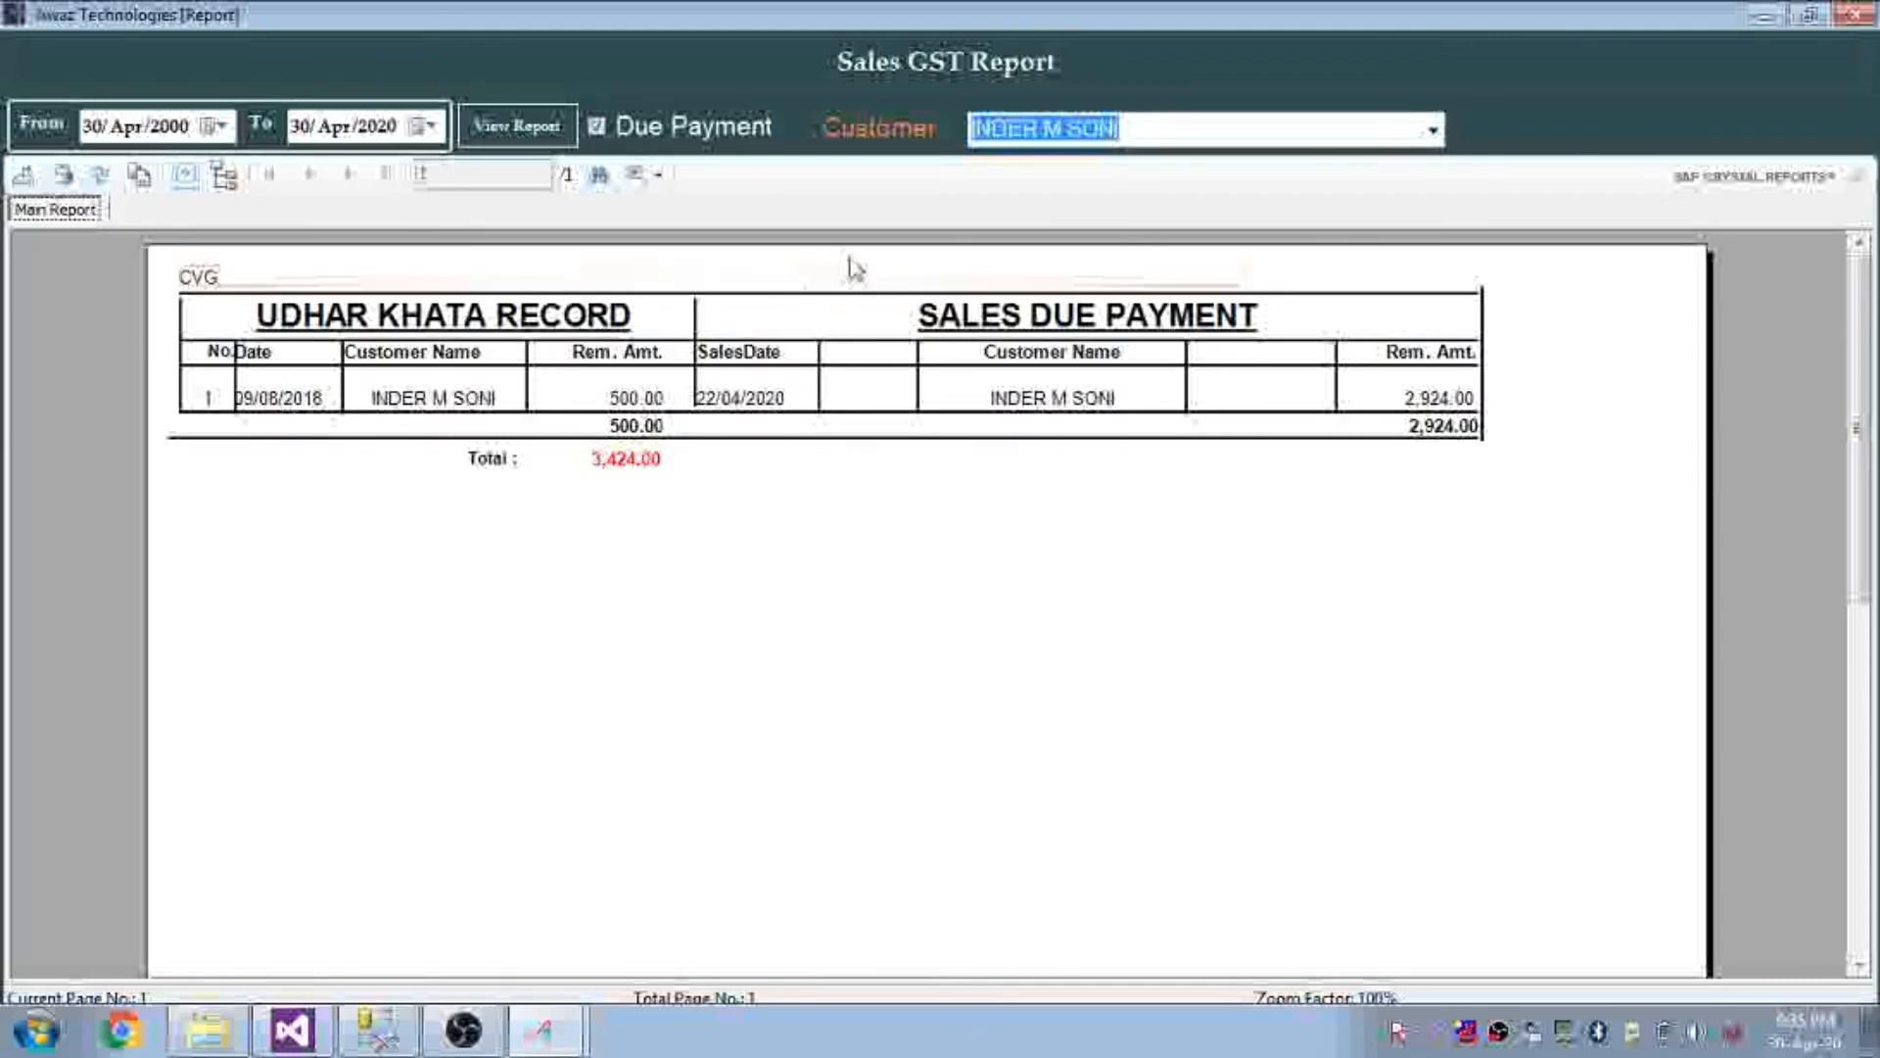
{"action": "left_click", "coordinate": [1854, 13]}
Open the Installment report for the customer with the unpaid bill
{"action": "left_click", "coordinate": [1369, 972]}
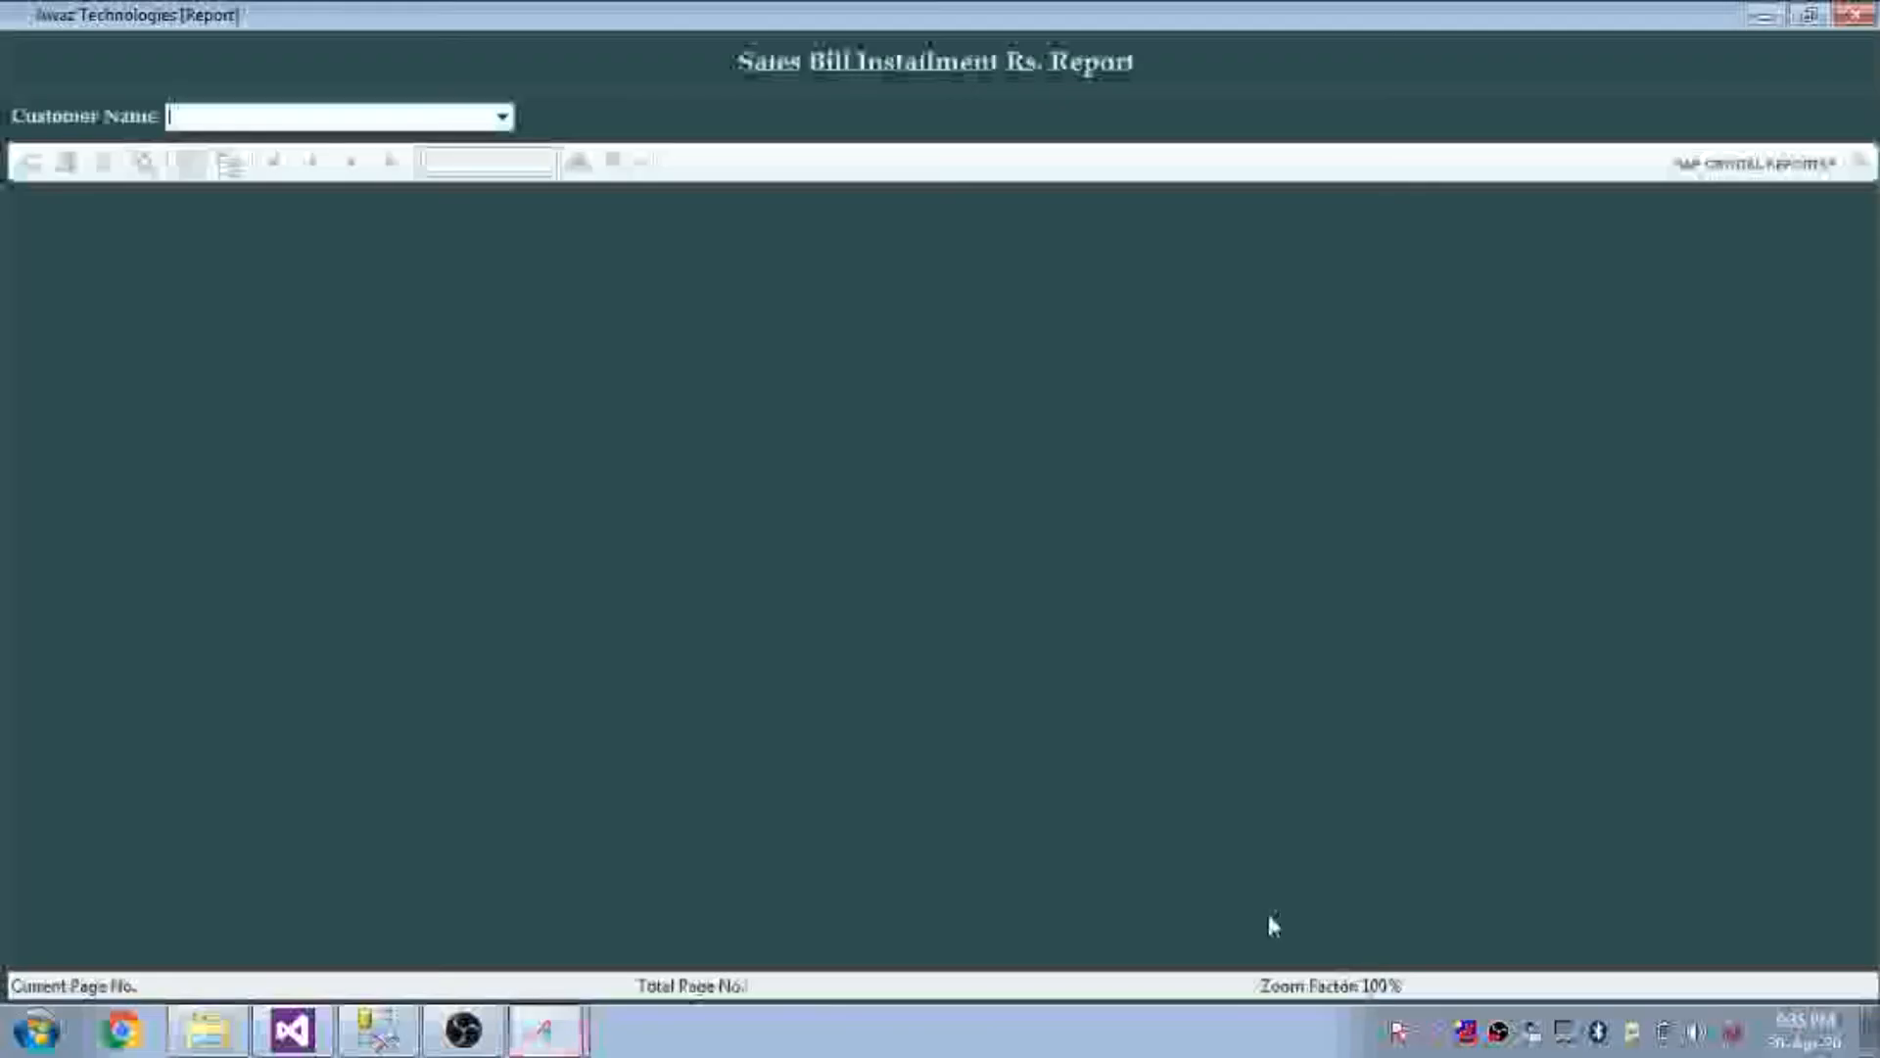
{"action": "left_click", "coordinate": [500, 118]}
{"action": "left_click", "coordinate": [501, 117]}
{"action": "left_click", "coordinate": [500, 118]}
{"action": "left_click", "coordinate": [500, 117]}
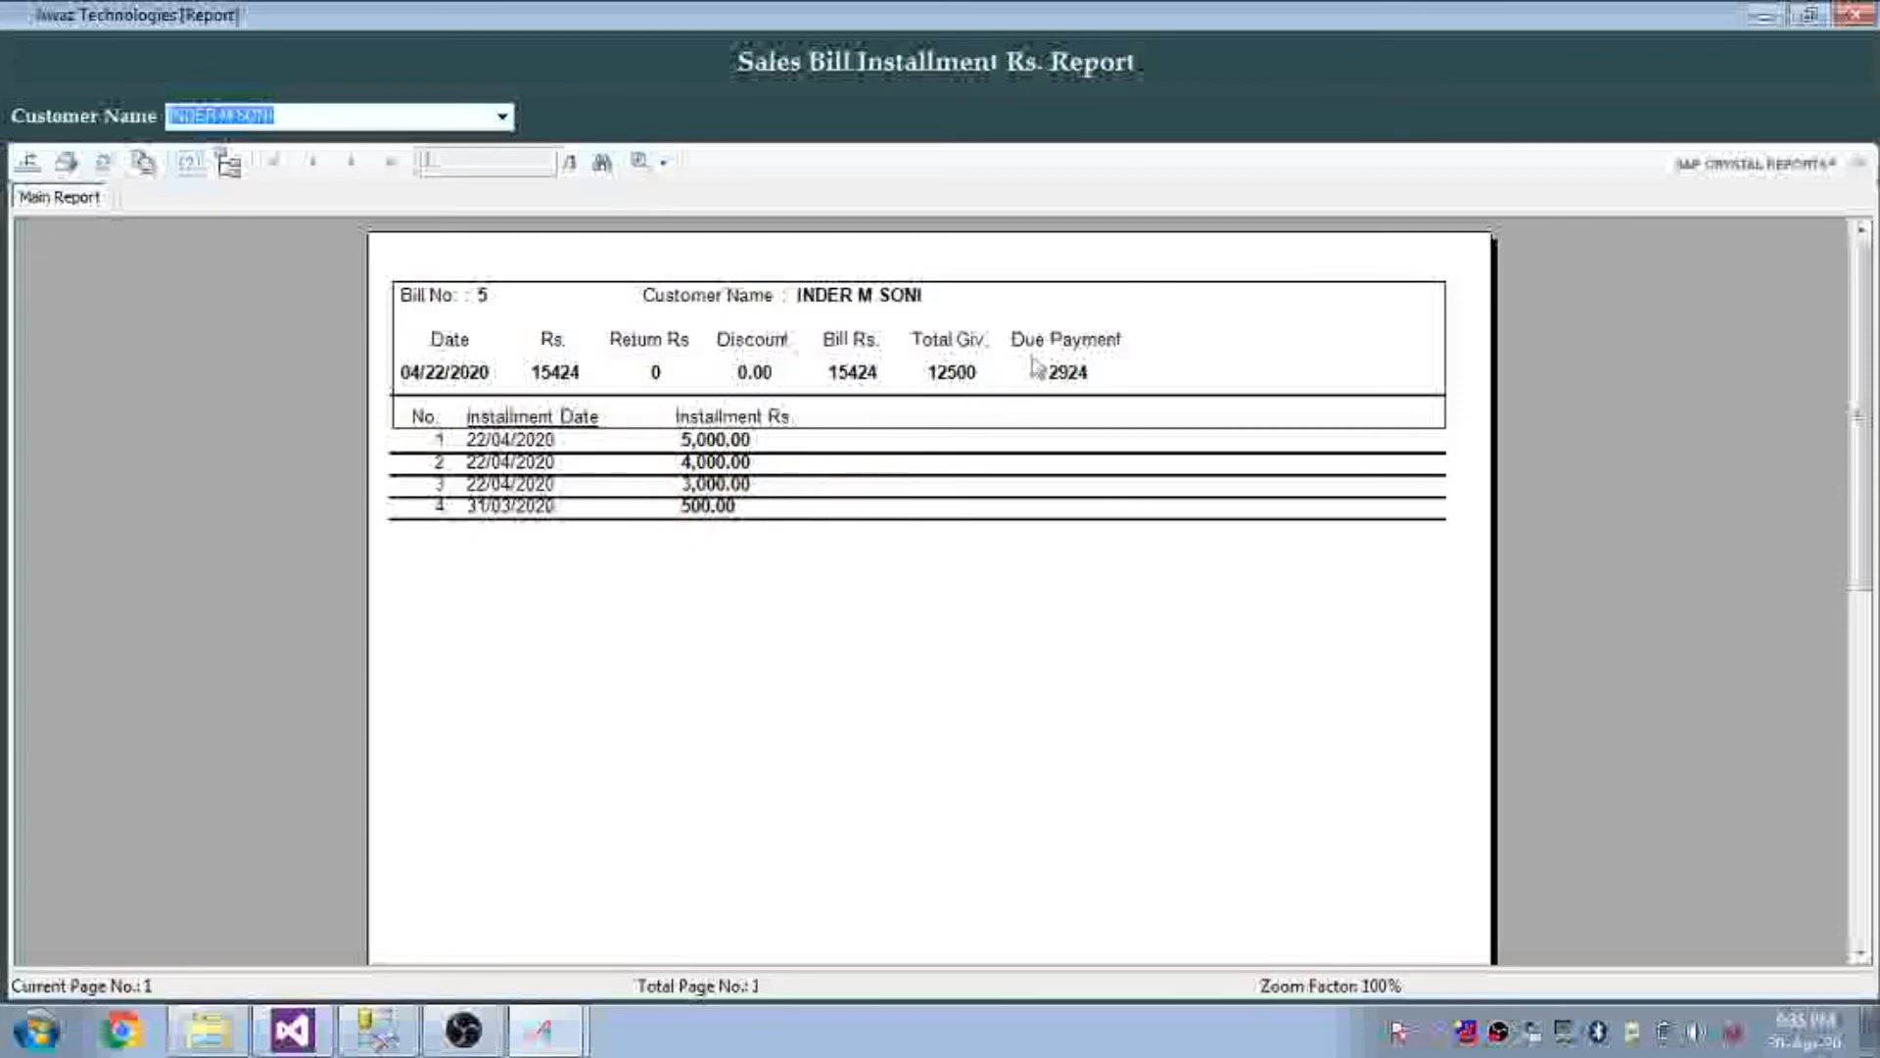
Check bill 5's bill amount, total given and 2924 due, then close the report
{"action": "left_click", "coordinate": [1080, 372]}
{"action": "left_click", "coordinate": [964, 374]}
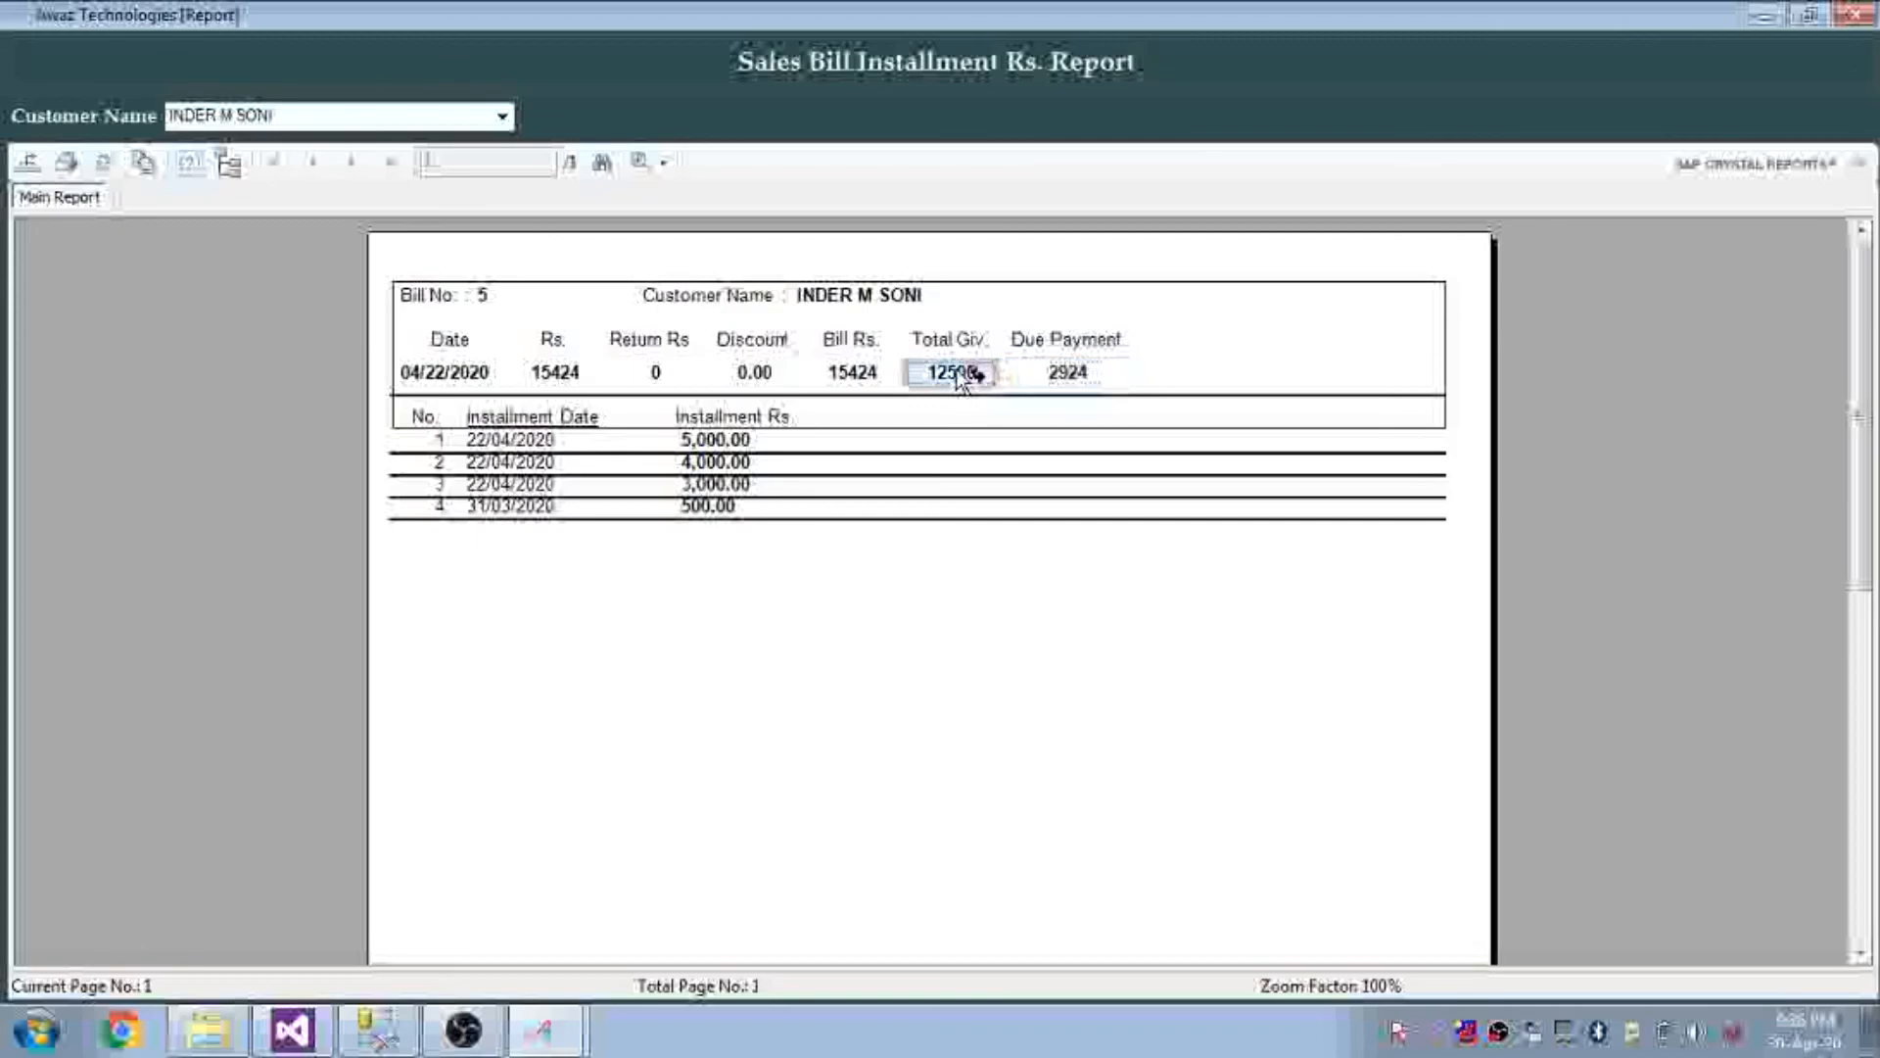
{"action": "left_click", "coordinate": [868, 375]}
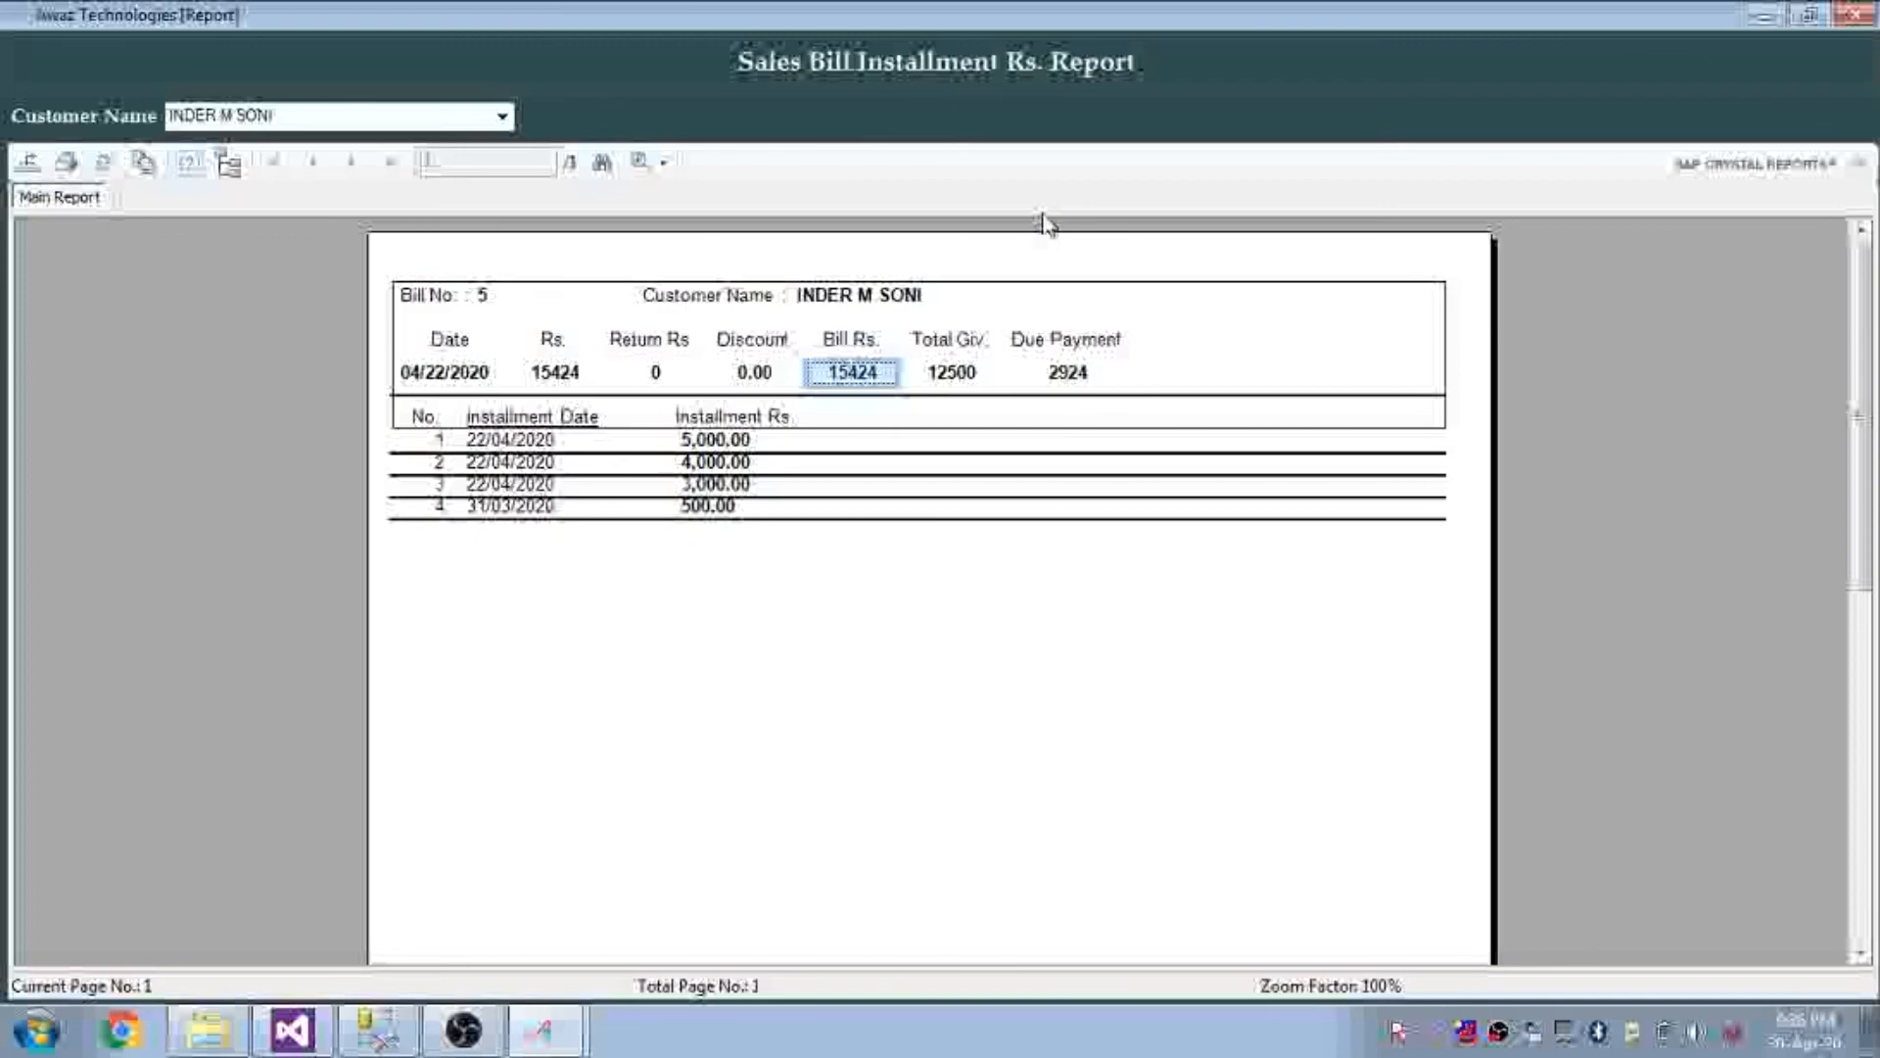
{"action": "left_click", "coordinate": [1854, 13]}
Run the Sales Summary from 2000, checking 58.00 gold and 112.00 silver weights, then close it
{"action": "left_click", "coordinate": [1484, 972]}
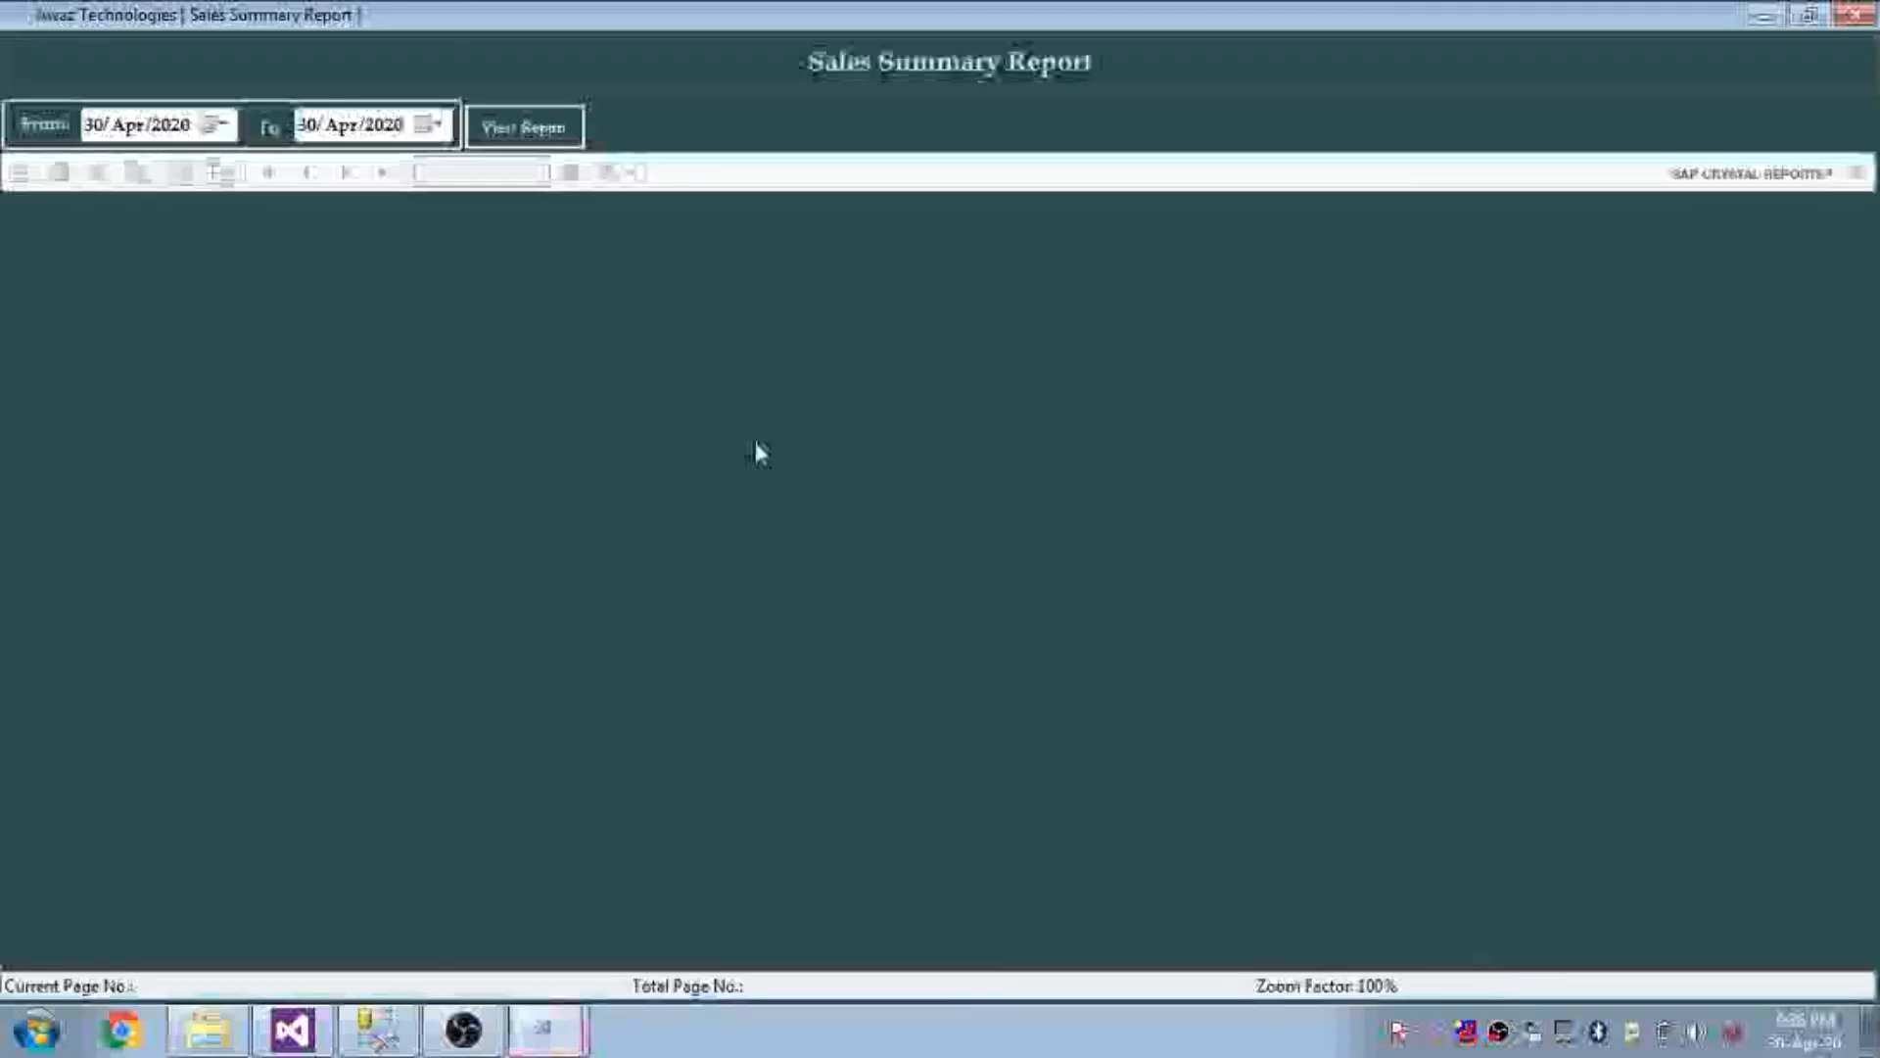
{"action": "left_click", "coordinate": [178, 137]}
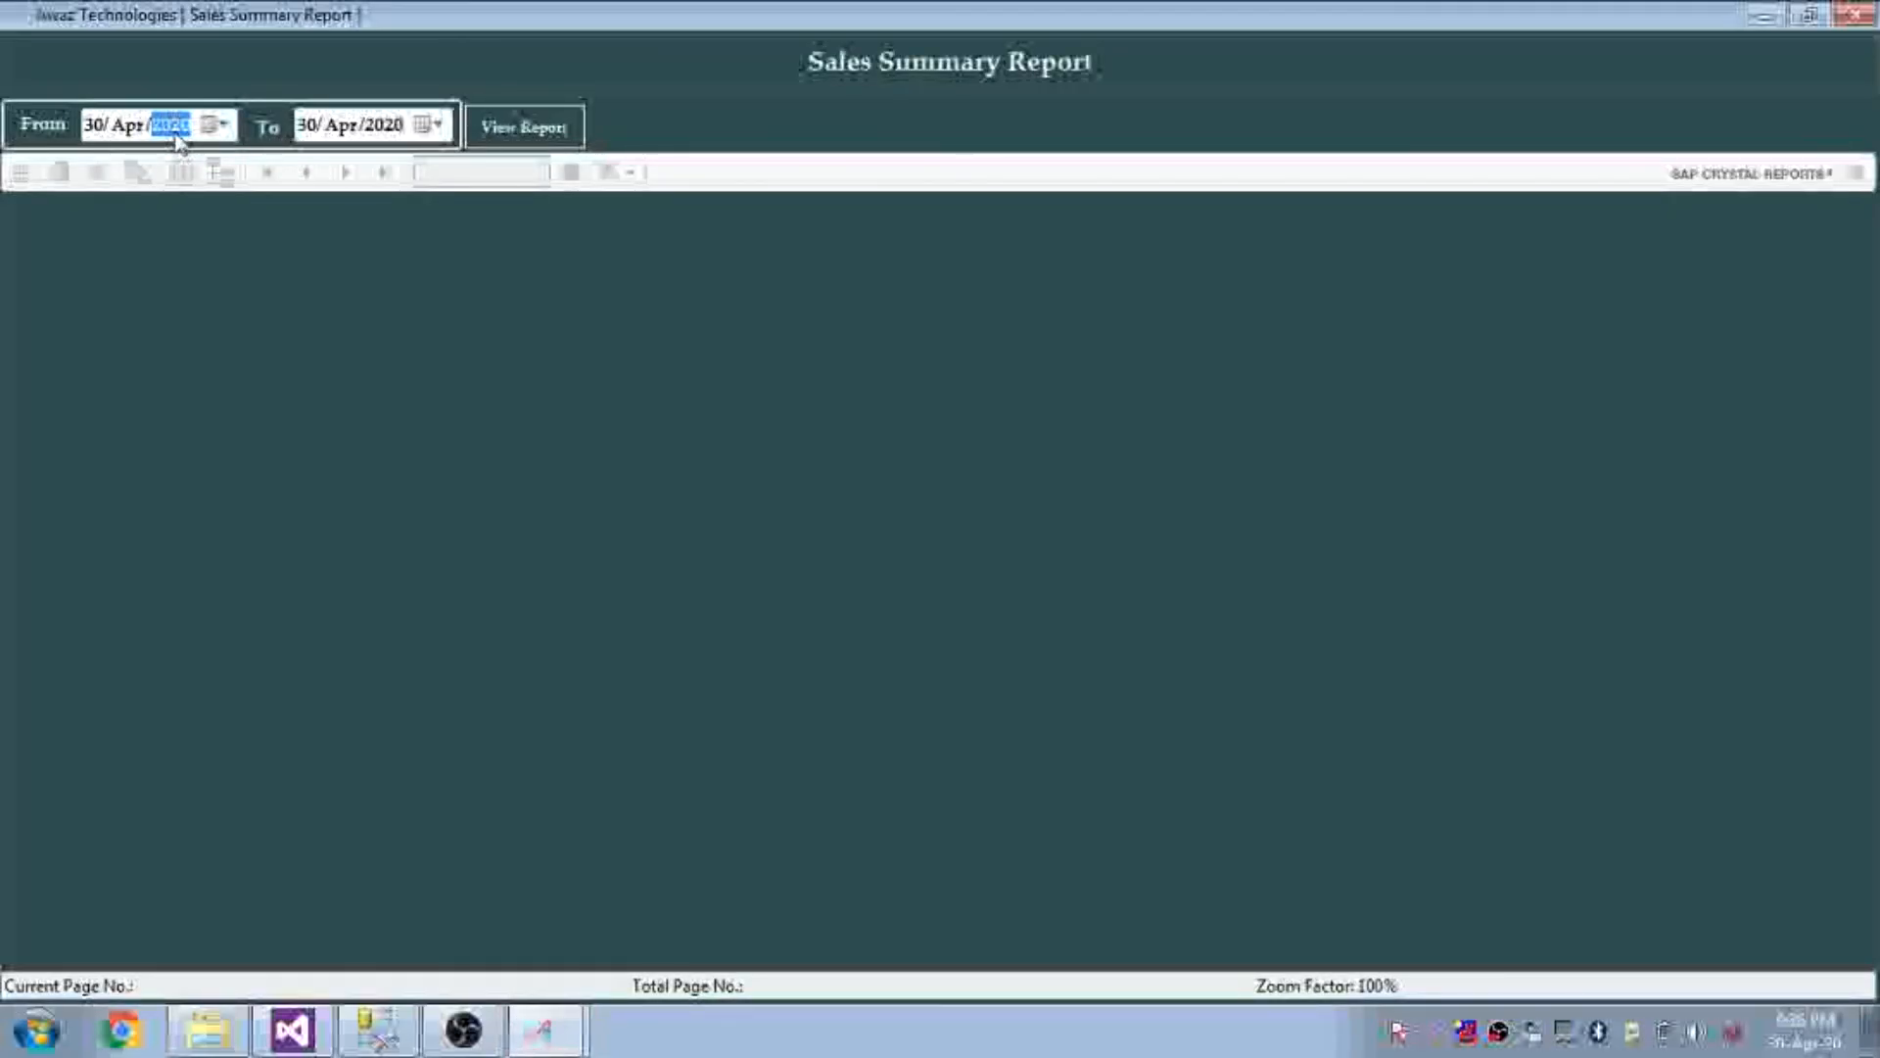
{"action": "type", "text": "2000"}
{"action": "left_click", "coordinate": [534, 130]}
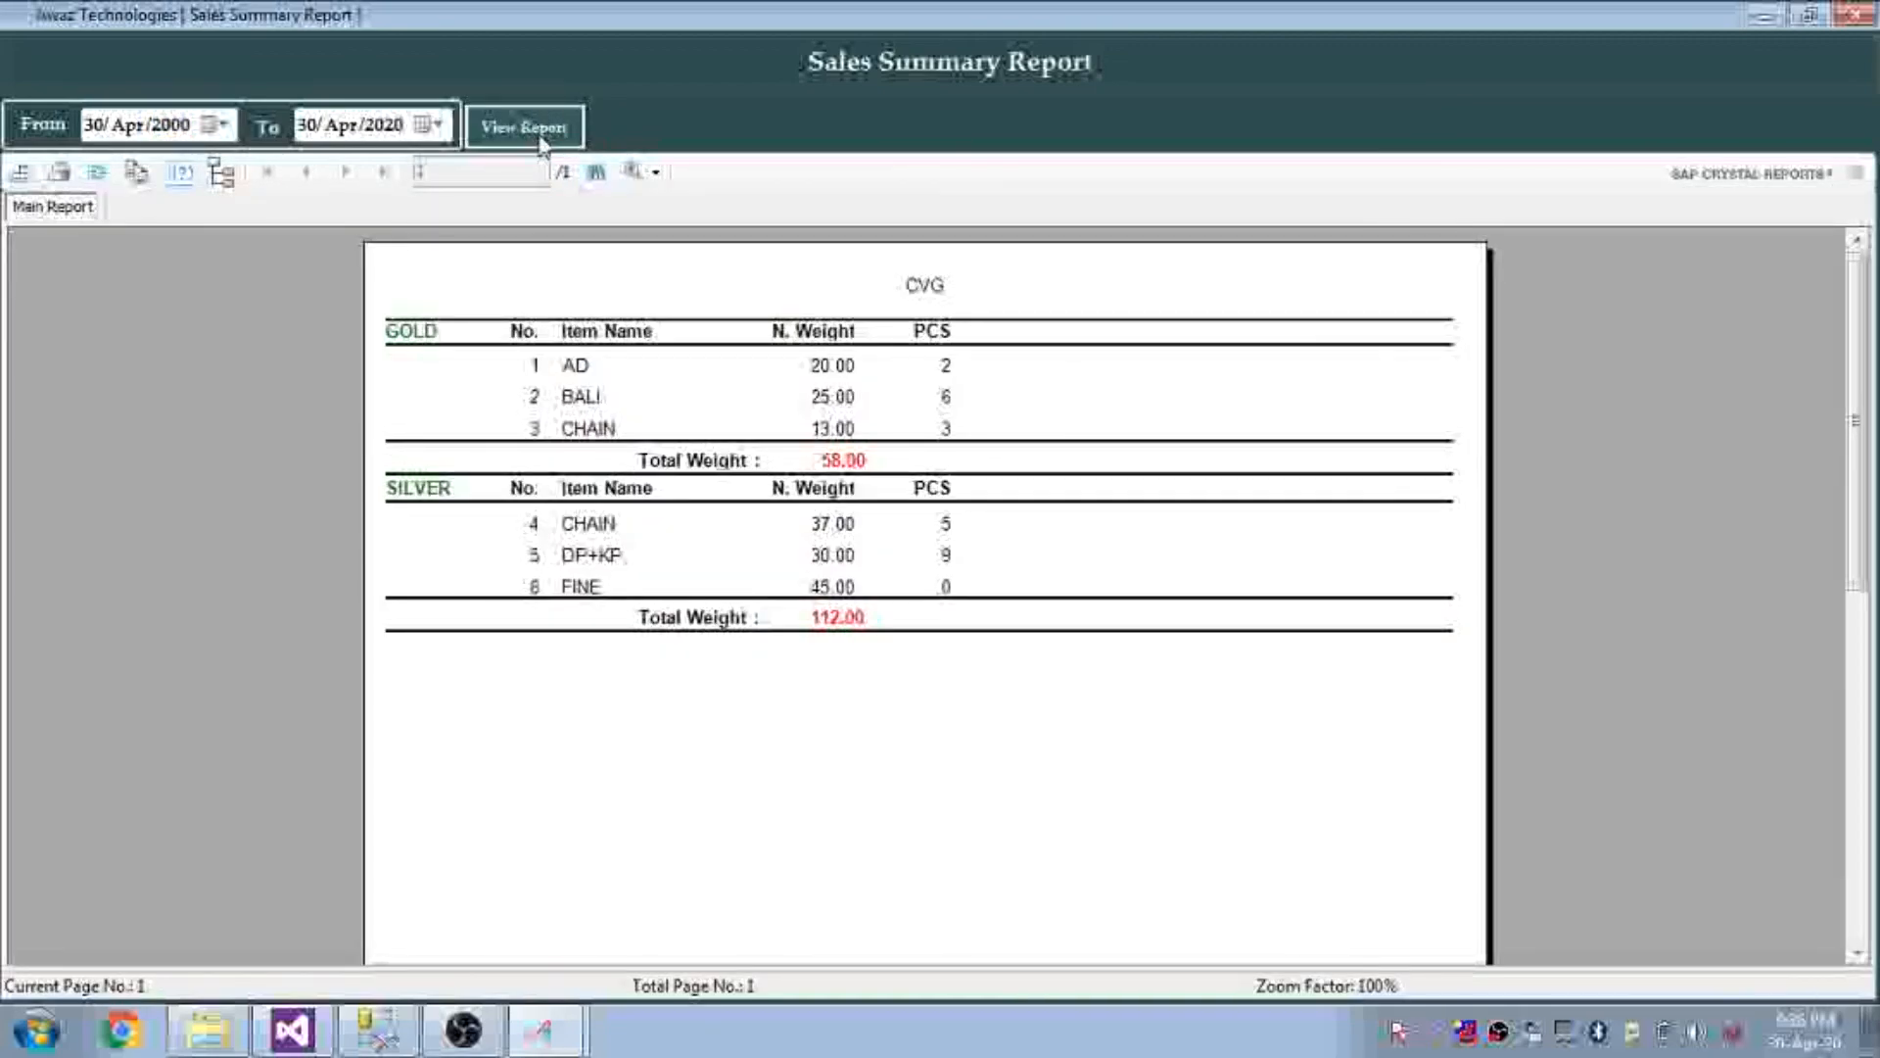
{"action": "left_click", "coordinate": [577, 367]}
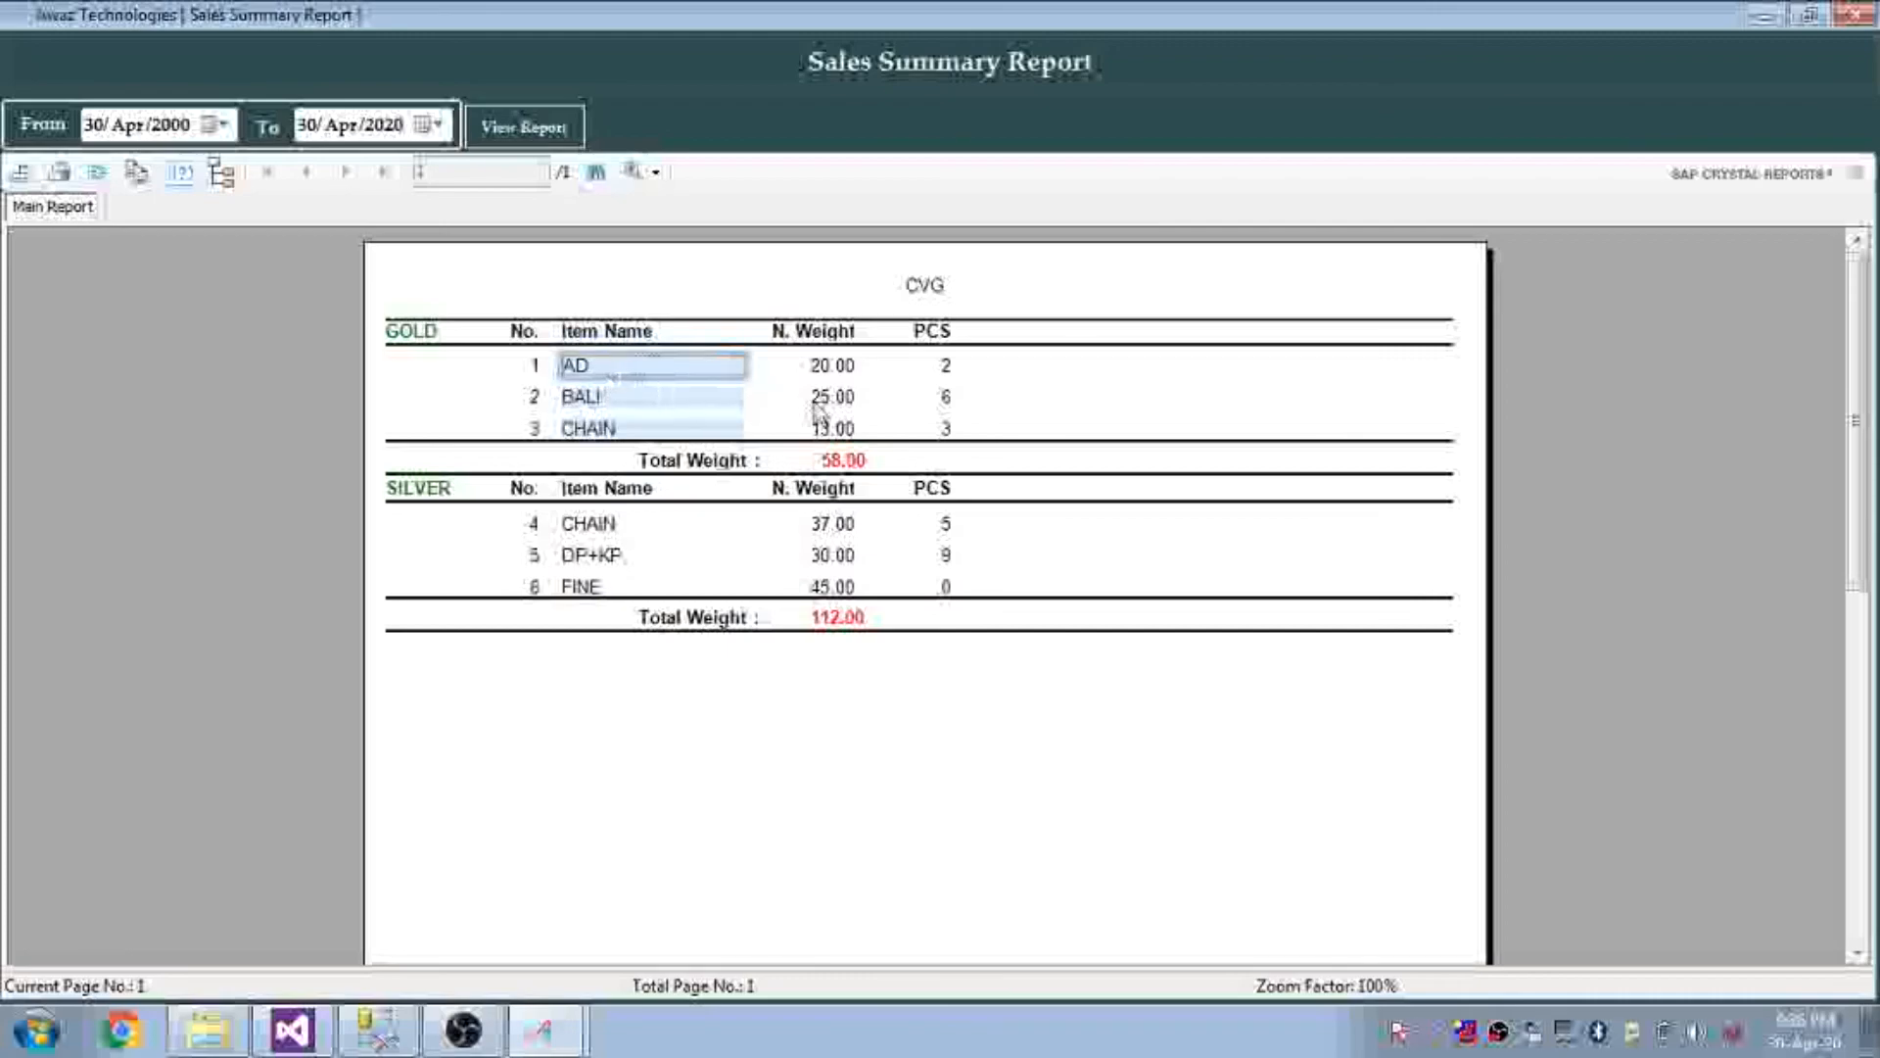
{"action": "left_click", "coordinate": [830, 367]}
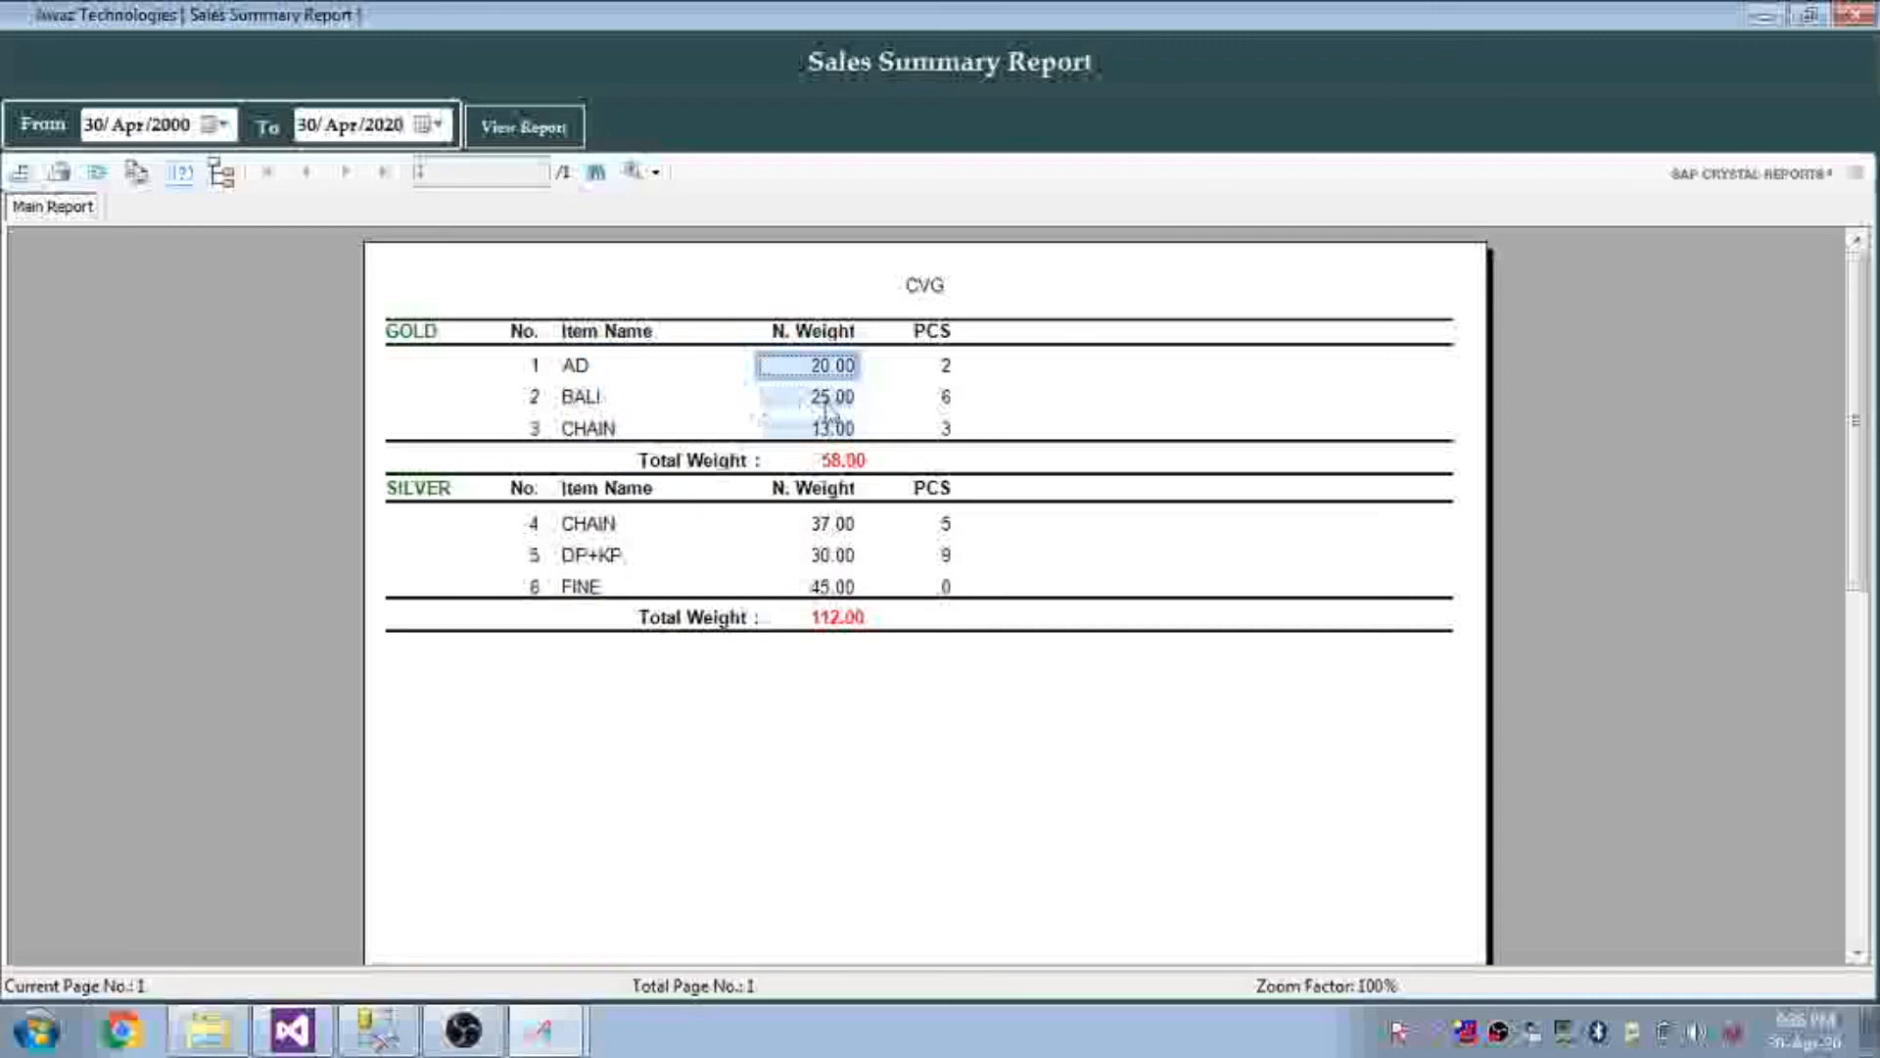
{"action": "left_click", "coordinate": [827, 399]}
{"action": "left_click", "coordinate": [840, 431]}
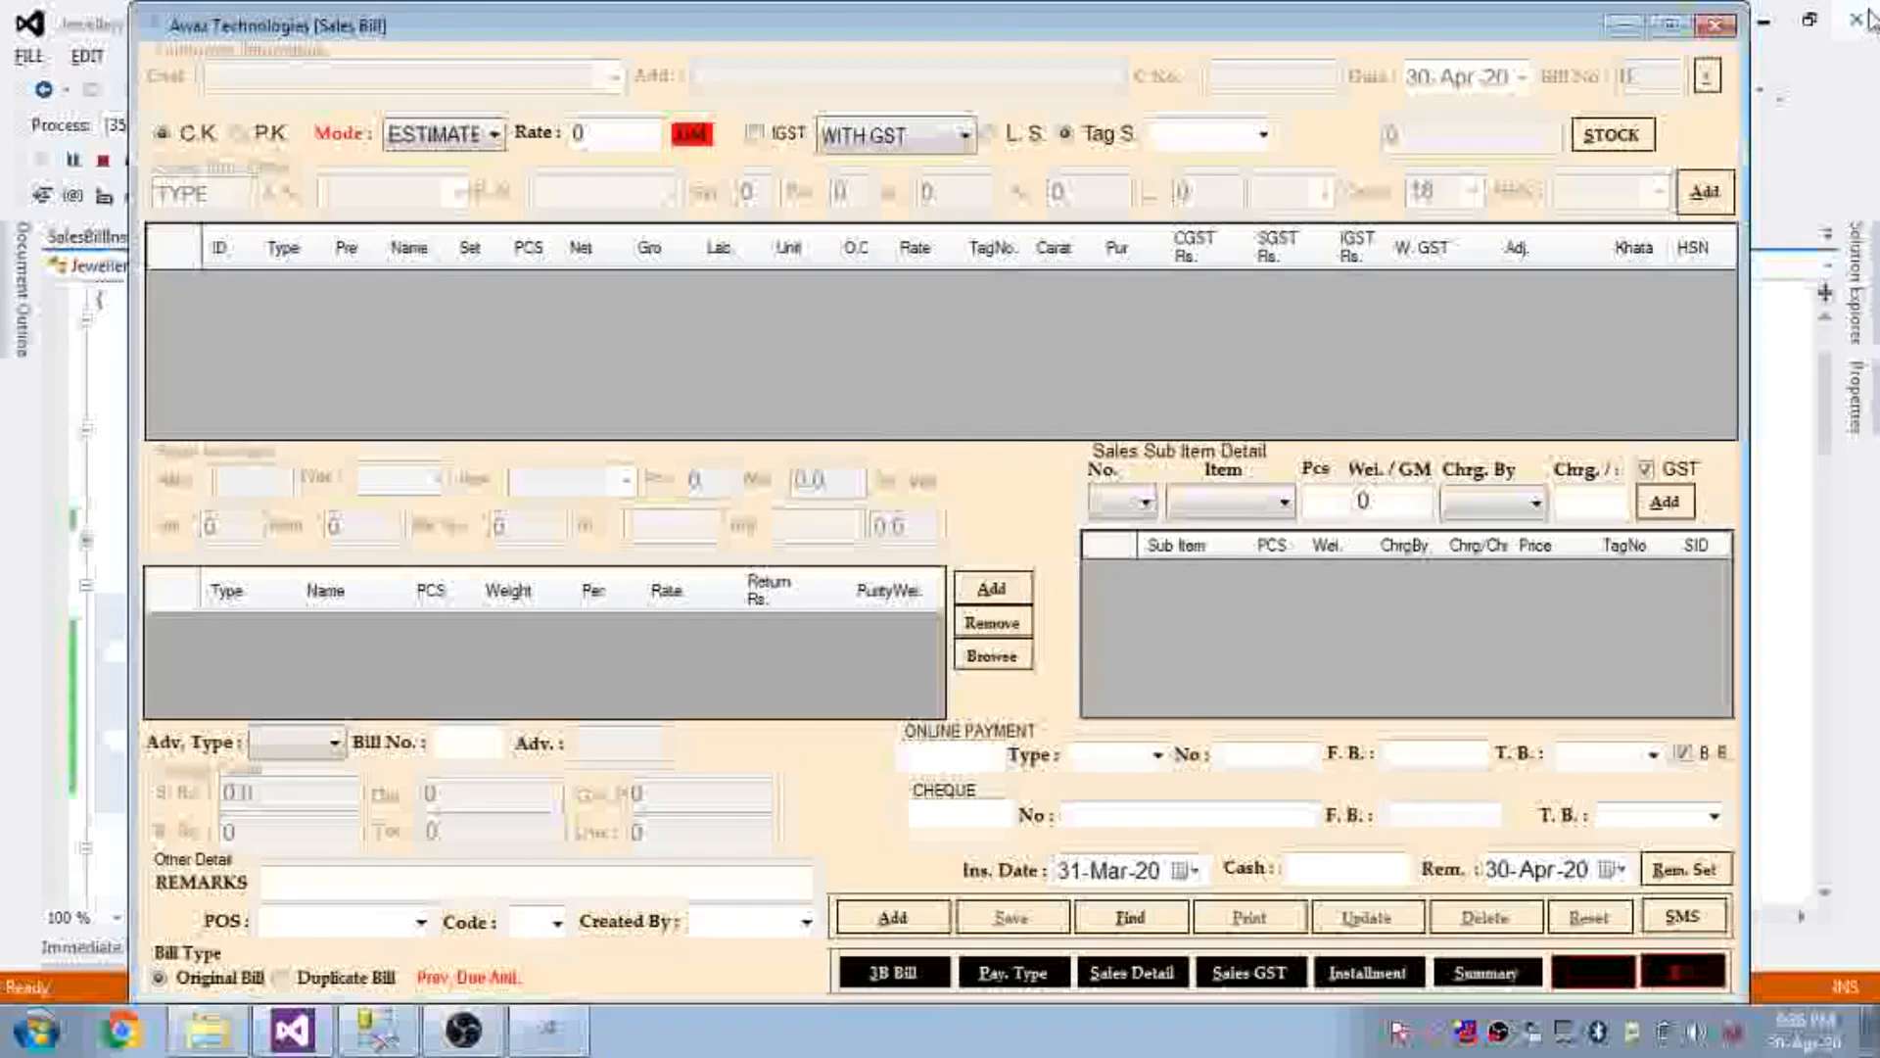
{"action": "left_click", "coordinate": [1866, 16]}
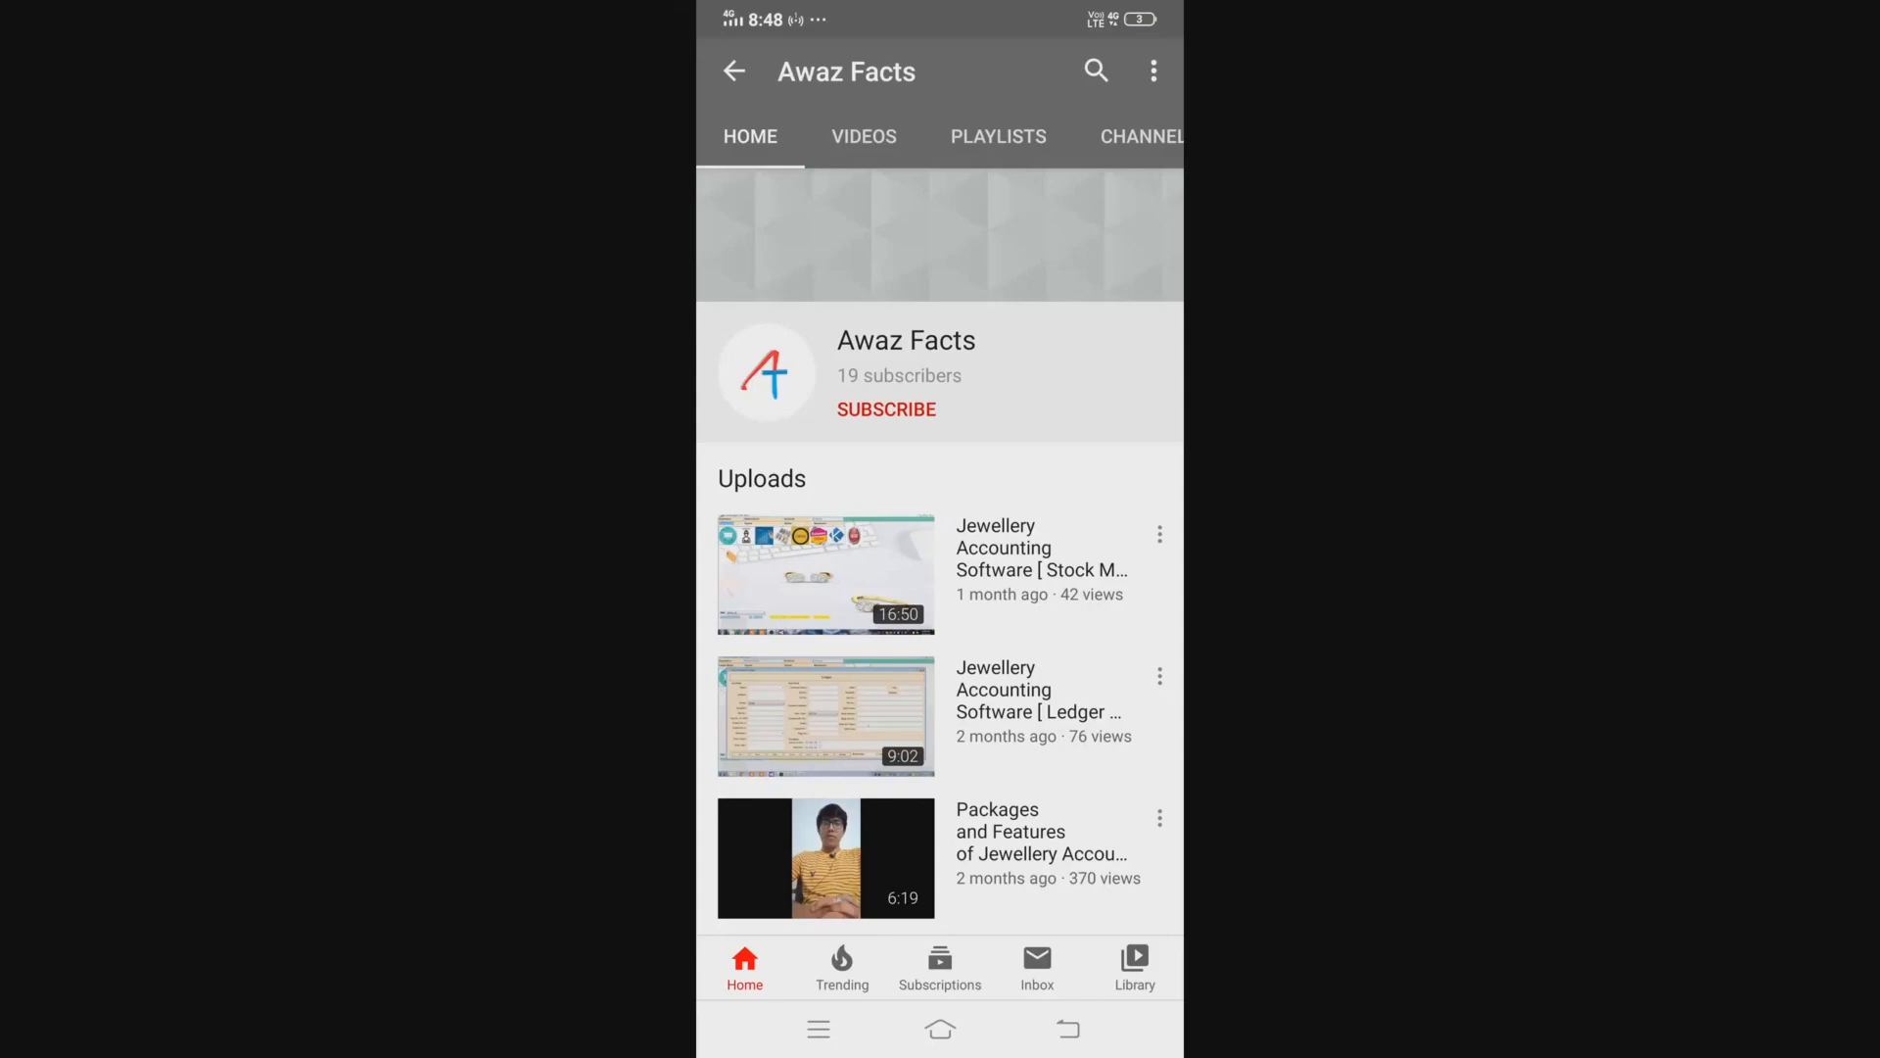
Subscribe to the Awaz Facts channel with all notifications turned on
{"action": "left_click", "coordinate": [887, 409]}
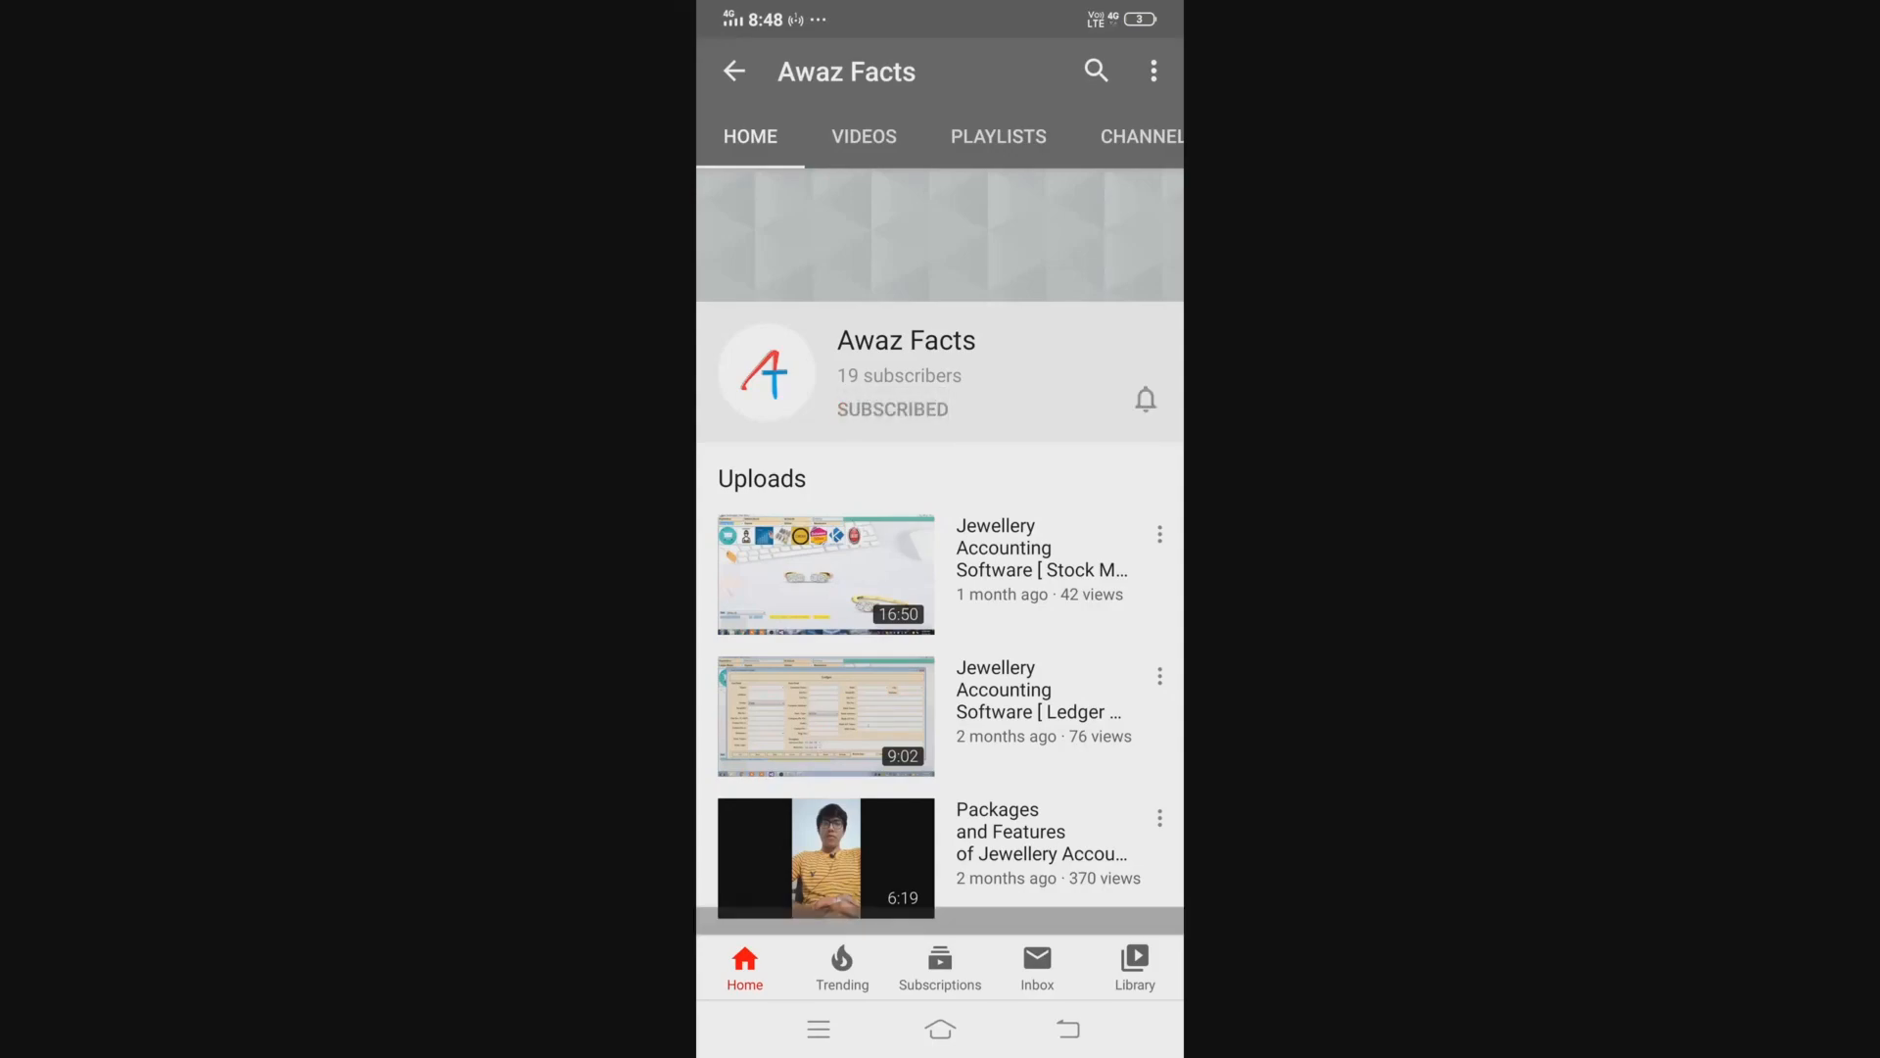
{"action": "left_click", "coordinate": [1145, 399]}
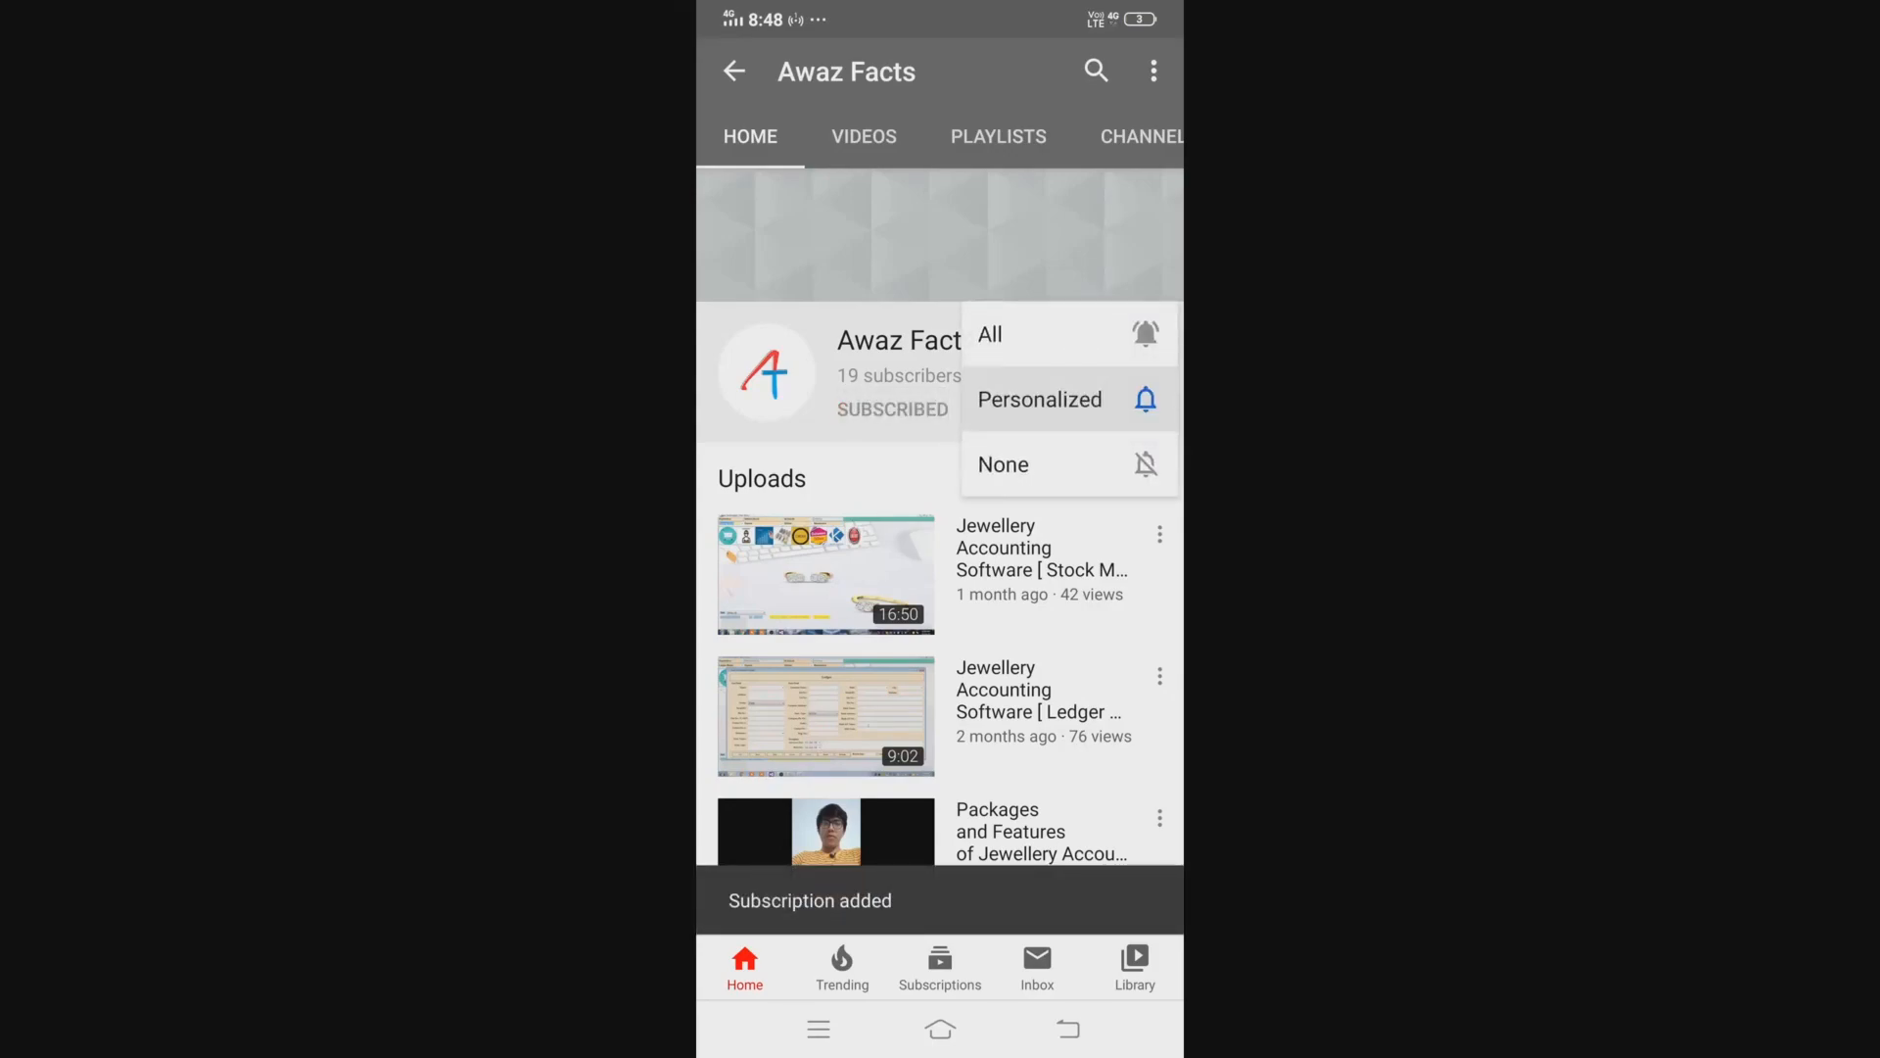
{"action": "left_click", "coordinate": [1038, 333]}
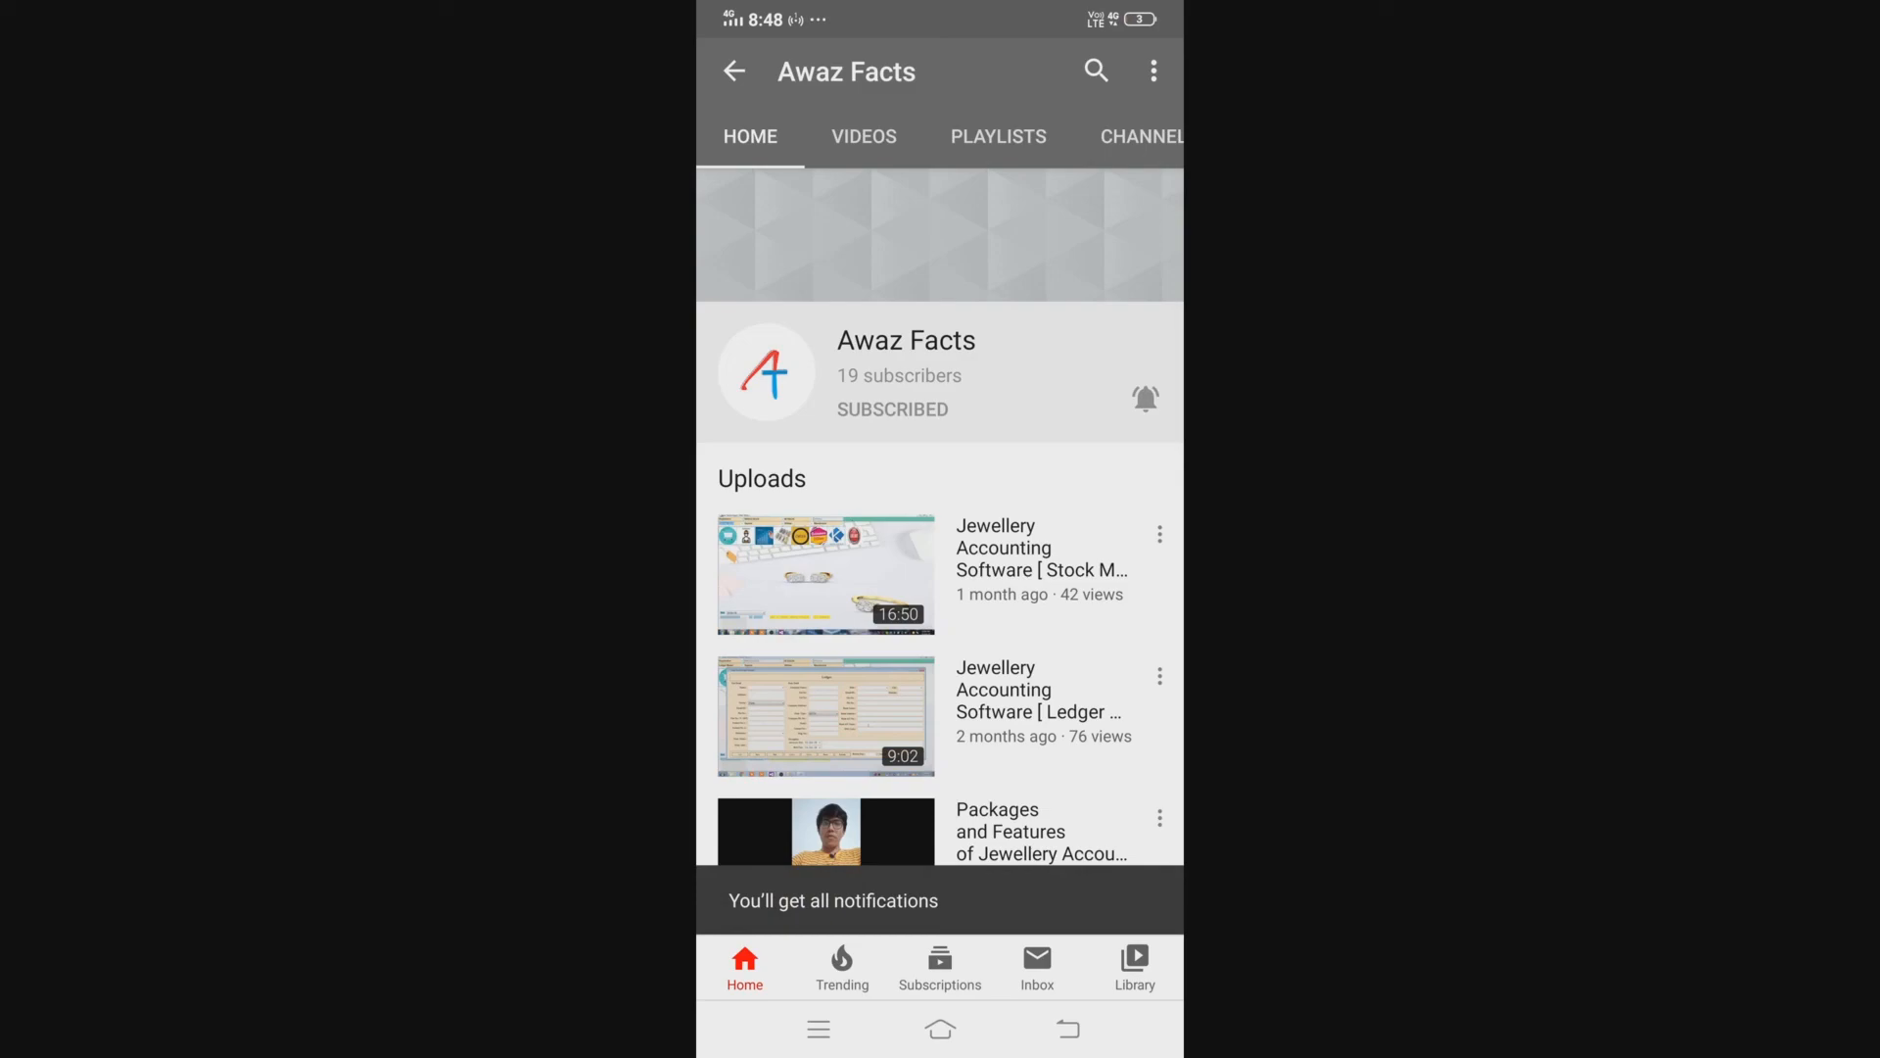